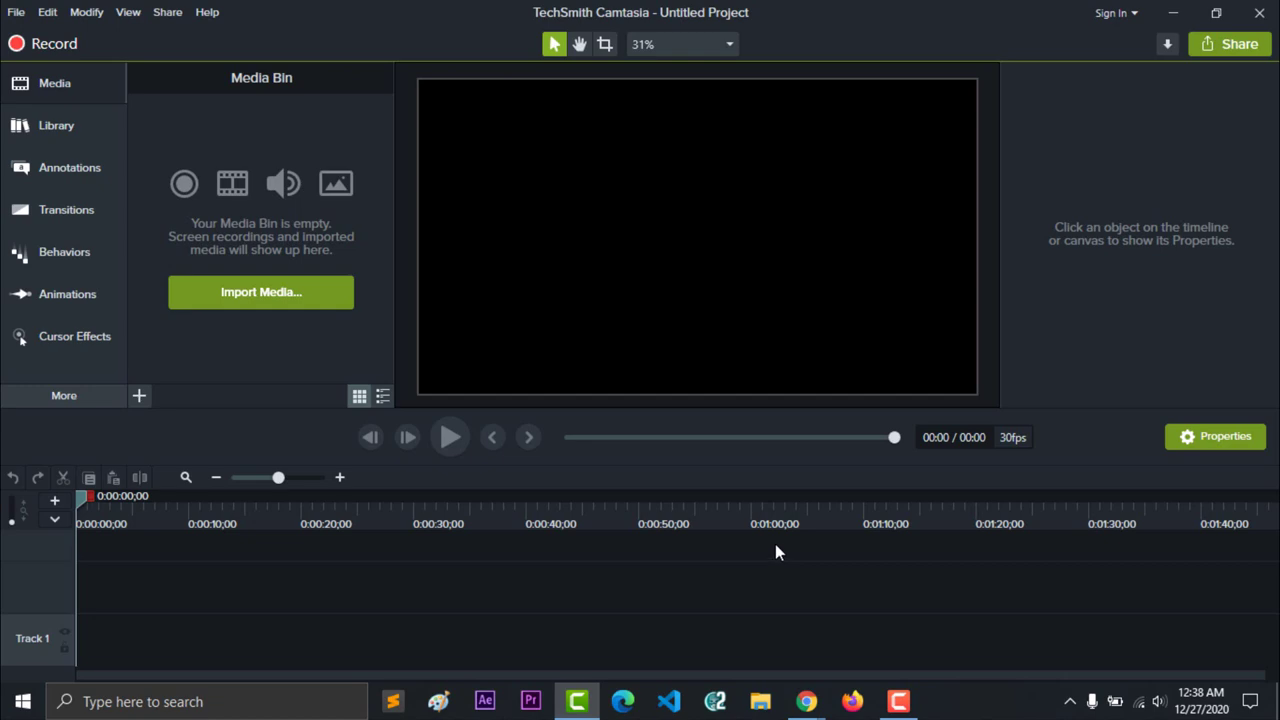
Launch the Camtasia 2019 editor from the Windows Start menu.
{"action": "left_click", "coordinate": [772, 520]}
{"action": "key", "text": "super"}
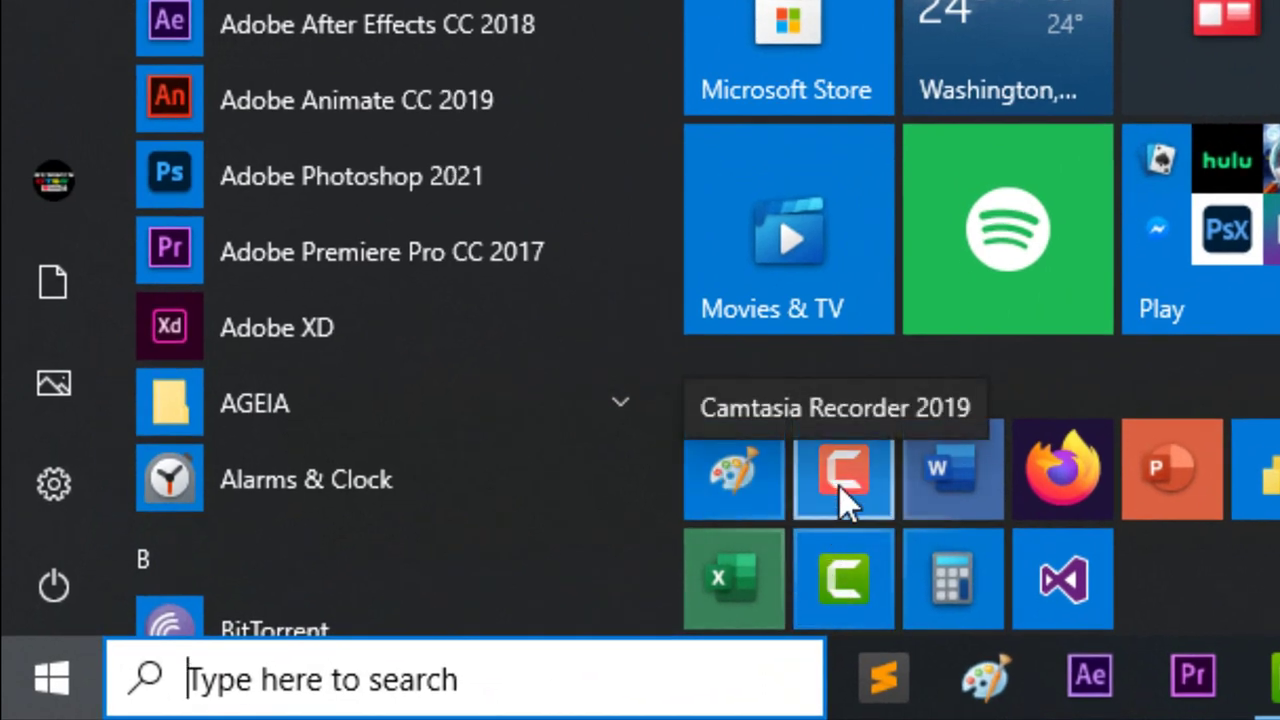
{"action": "left_click", "coordinate": [854, 577]}
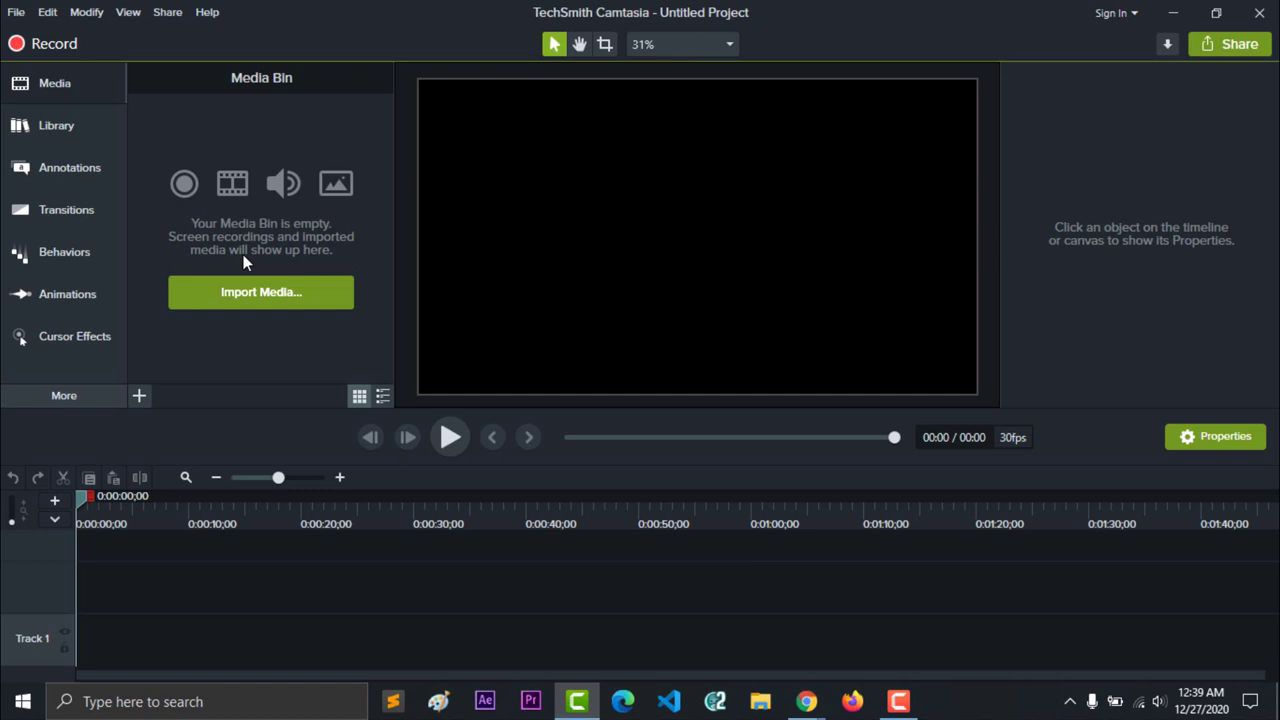
{"action": "left_click", "coordinate": [223, 196]}
{"action": "left_click", "coordinate": [281, 190]}
{"action": "left_click", "coordinate": [345, 194]}
Examine the Icons, Intros and Lower Thirds folders in the Camtasia 2019 library.
{"action": "left_click", "coordinate": [69, 136]}
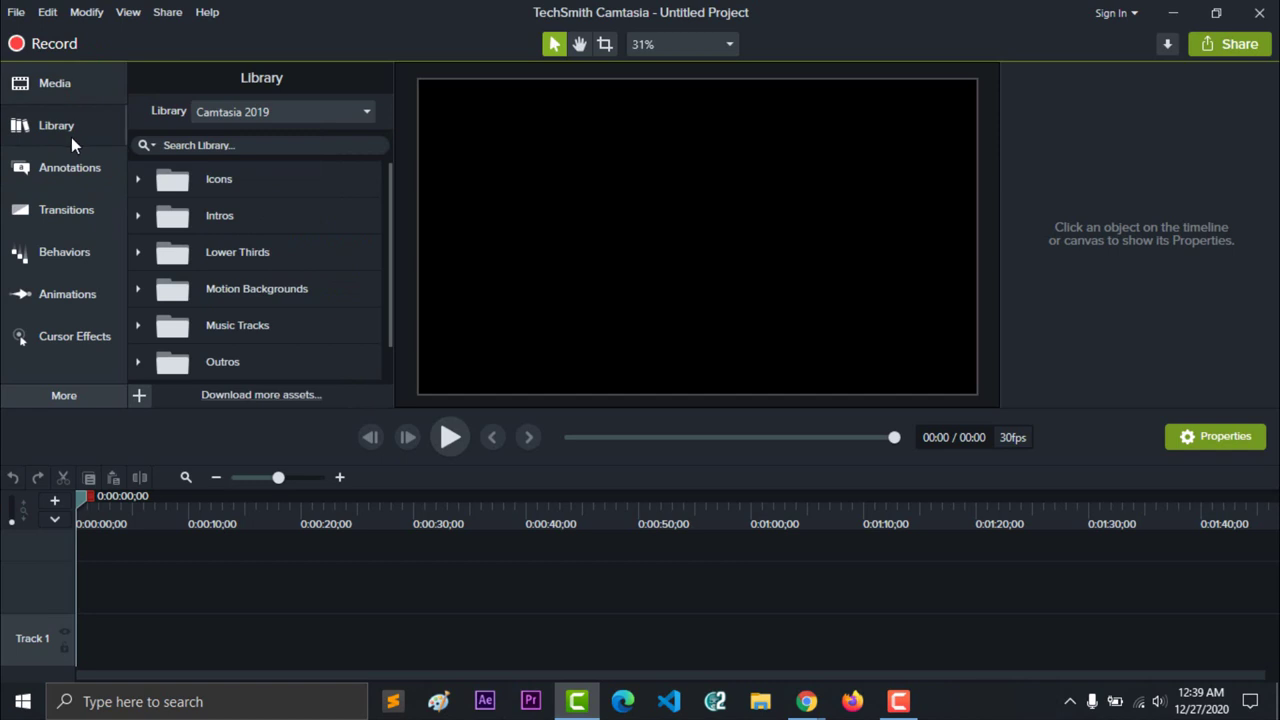
{"action": "left_click", "coordinate": [137, 181]}
{"action": "left_click", "coordinate": [137, 181]}
{"action": "left_click", "coordinate": [139, 216]}
{"action": "left_click", "coordinate": [139, 216]}
{"action": "left_click", "coordinate": [138, 252]}
{"action": "left_click", "coordinate": [138, 252]}
Look through the clips in the library's Motion Backgrounds folder, and collapse the folder.
{"action": "left_click", "coordinate": [140, 290]}
{"action": "scroll", "coordinate": [140, 292], "scroll_direction": "down", "scroll_amount": 1}
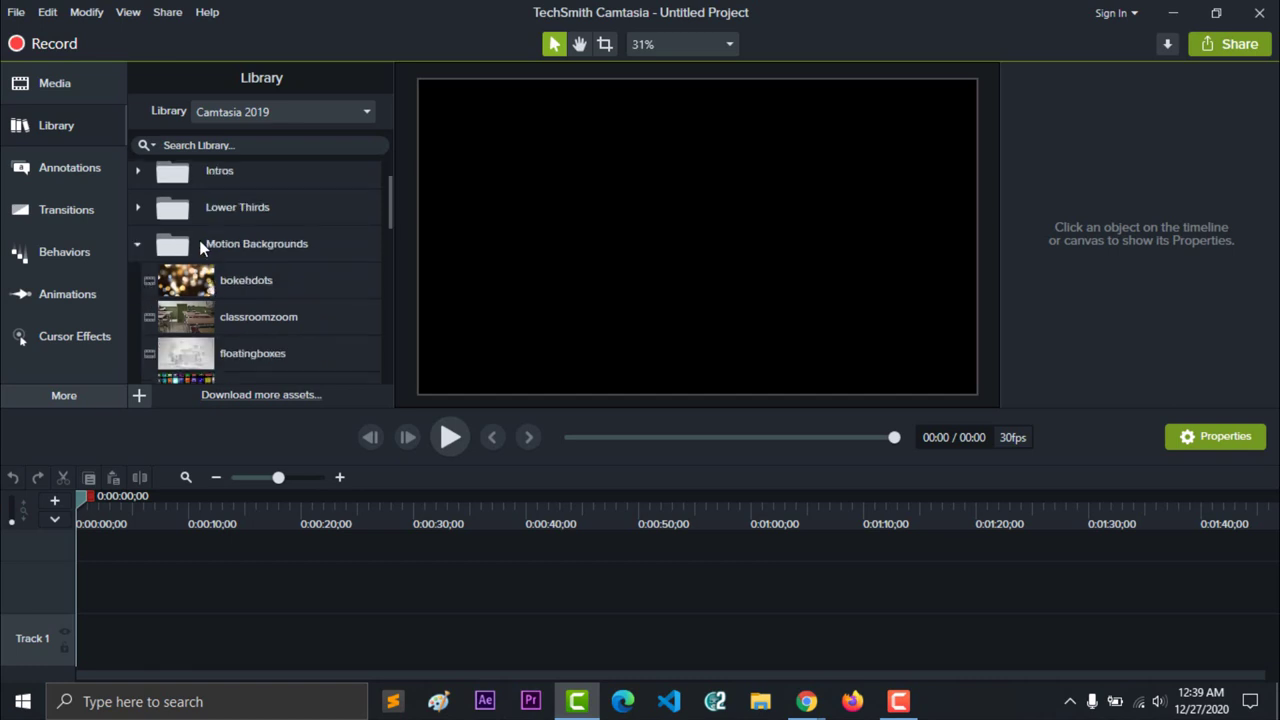
{"action": "scroll", "coordinate": [190, 308], "scroll_direction": "down", "scroll_amount": 2}
{"action": "scroll", "coordinate": [190, 308], "scroll_direction": "up", "scroll_amount": 1}
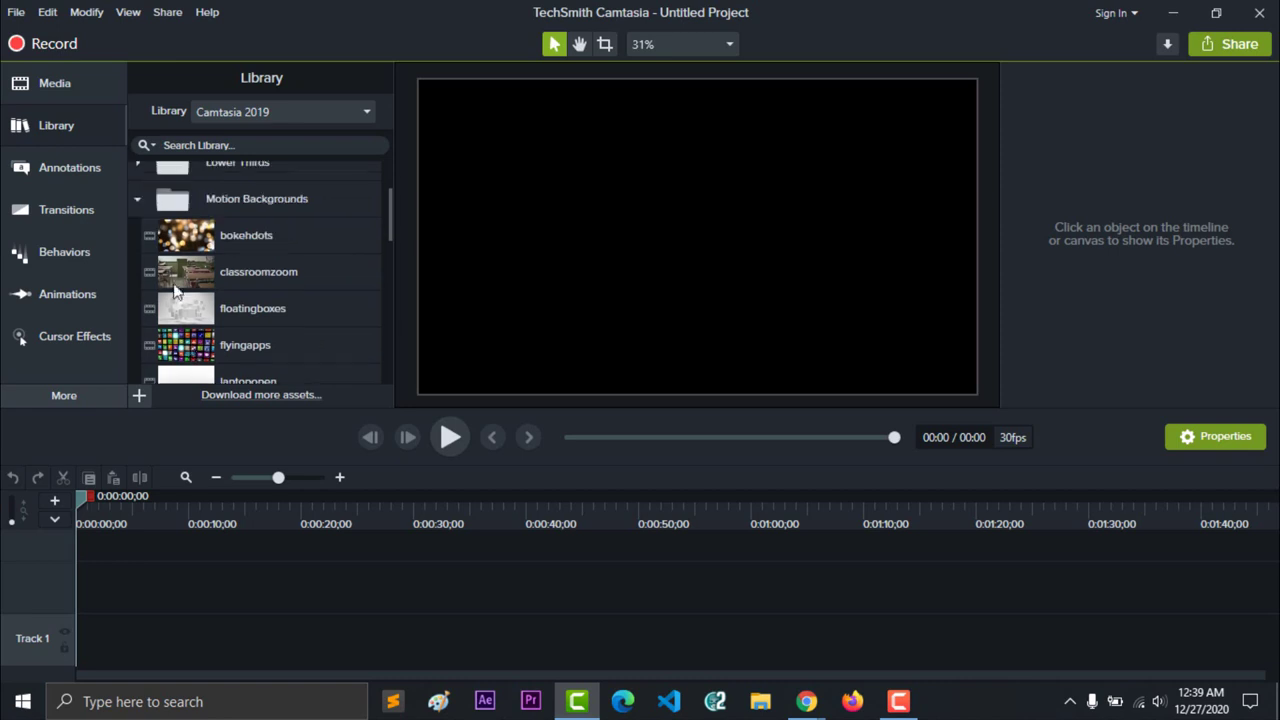
{"action": "left_click", "coordinate": [140, 209]}
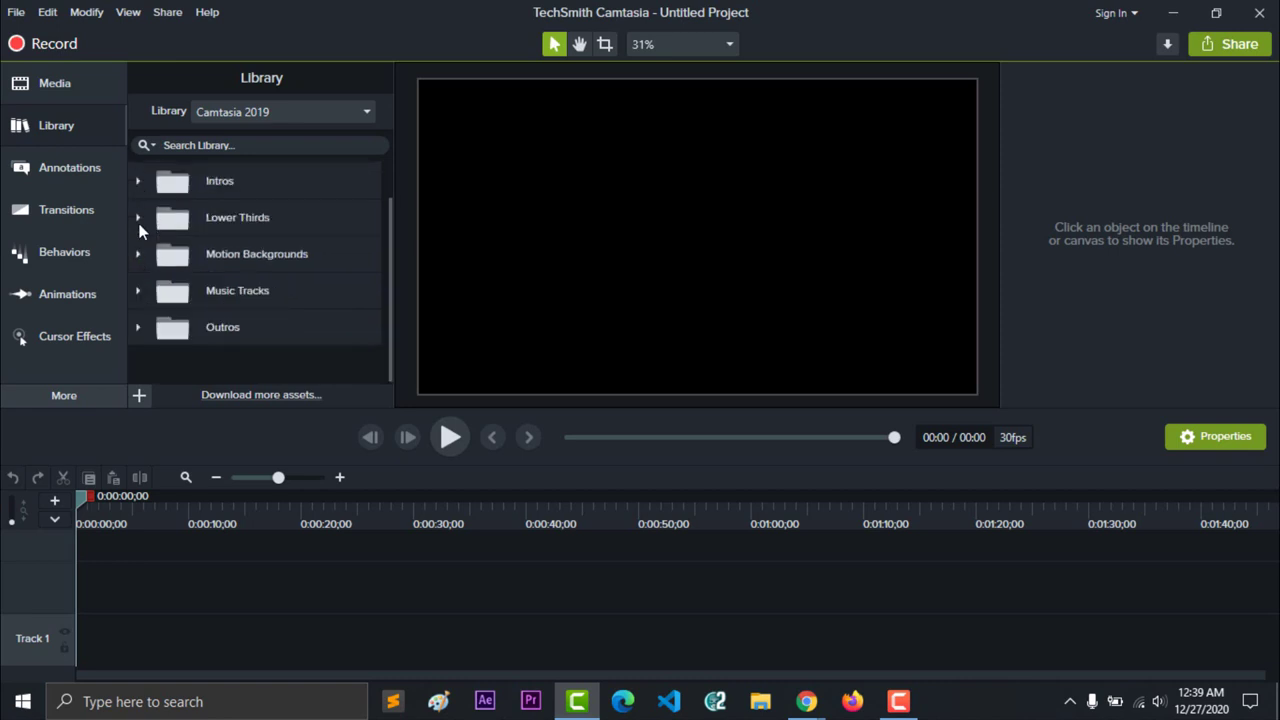
Browse the assets in the library's Music Tracks and Outros folders, collapsing each folder after viewing it.
{"action": "left_click", "coordinate": [139, 291]}
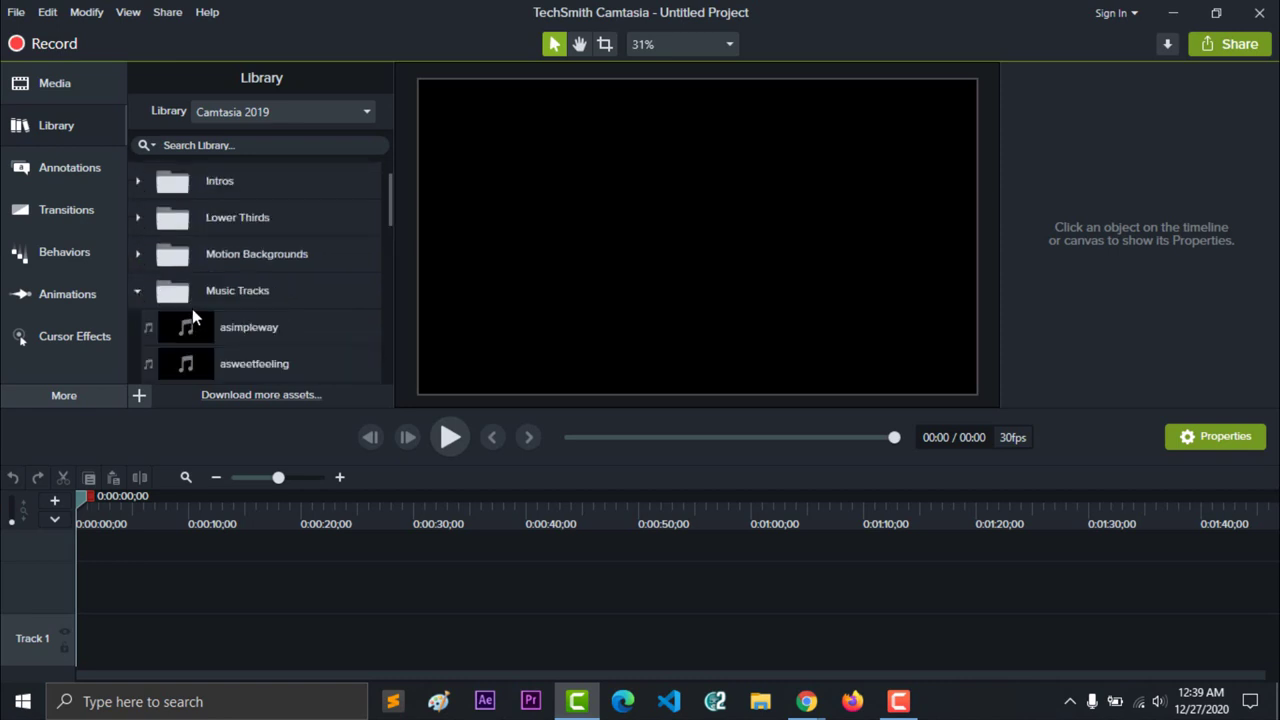
{"action": "scroll", "coordinate": [192, 306], "scroll_direction": "down", "scroll_amount": 3}
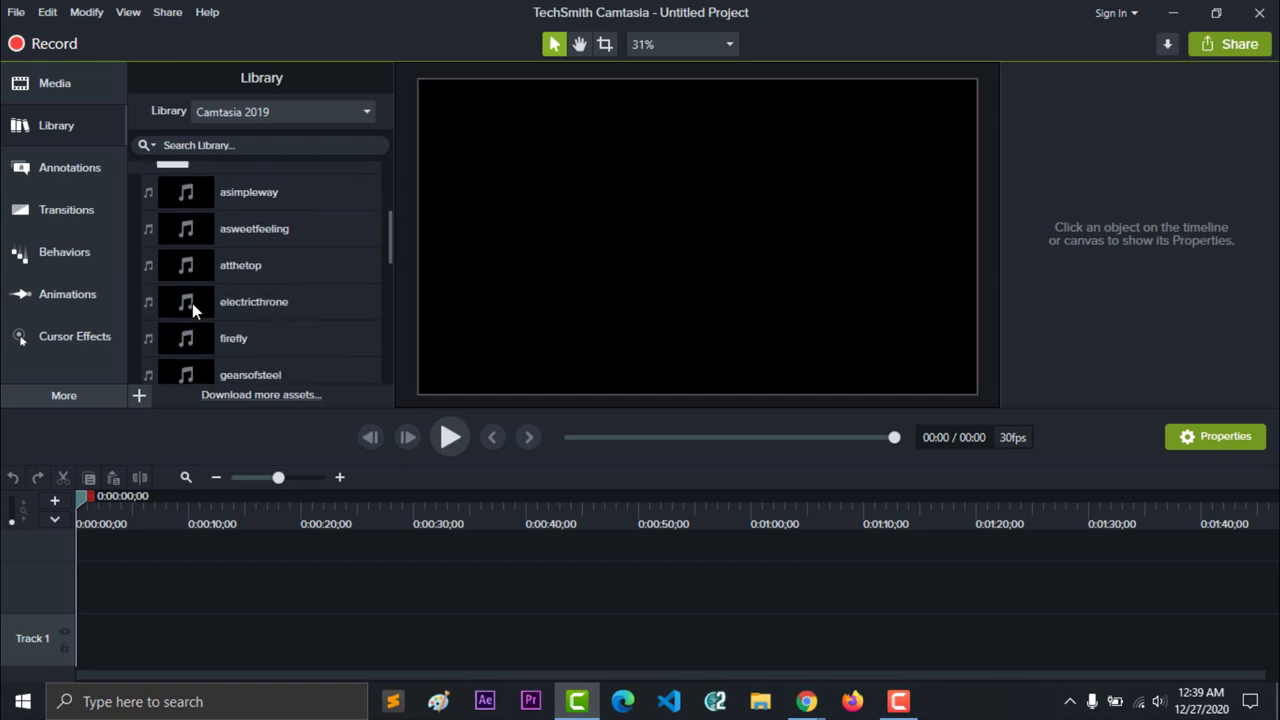
{"action": "scroll", "coordinate": [192, 303], "scroll_direction": "down", "scroll_amount": 4}
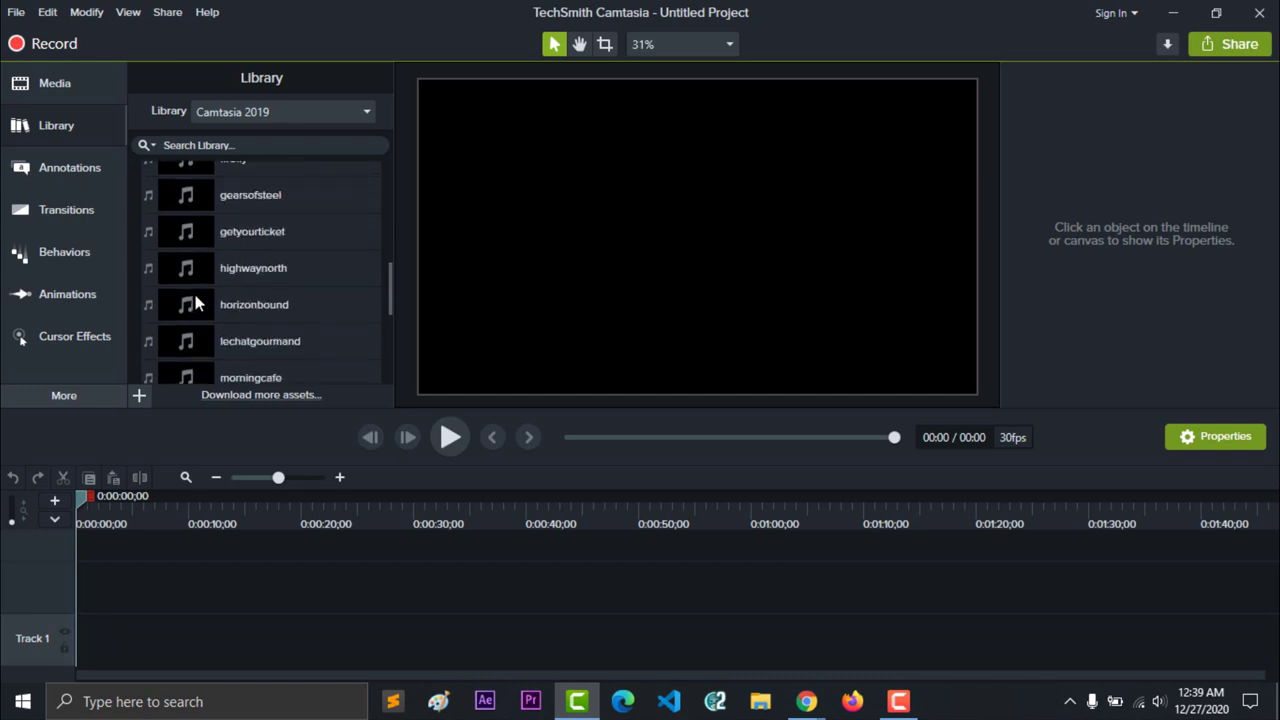
{"action": "scroll", "coordinate": [266, 320], "scroll_direction": "up", "scroll_amount": 7}
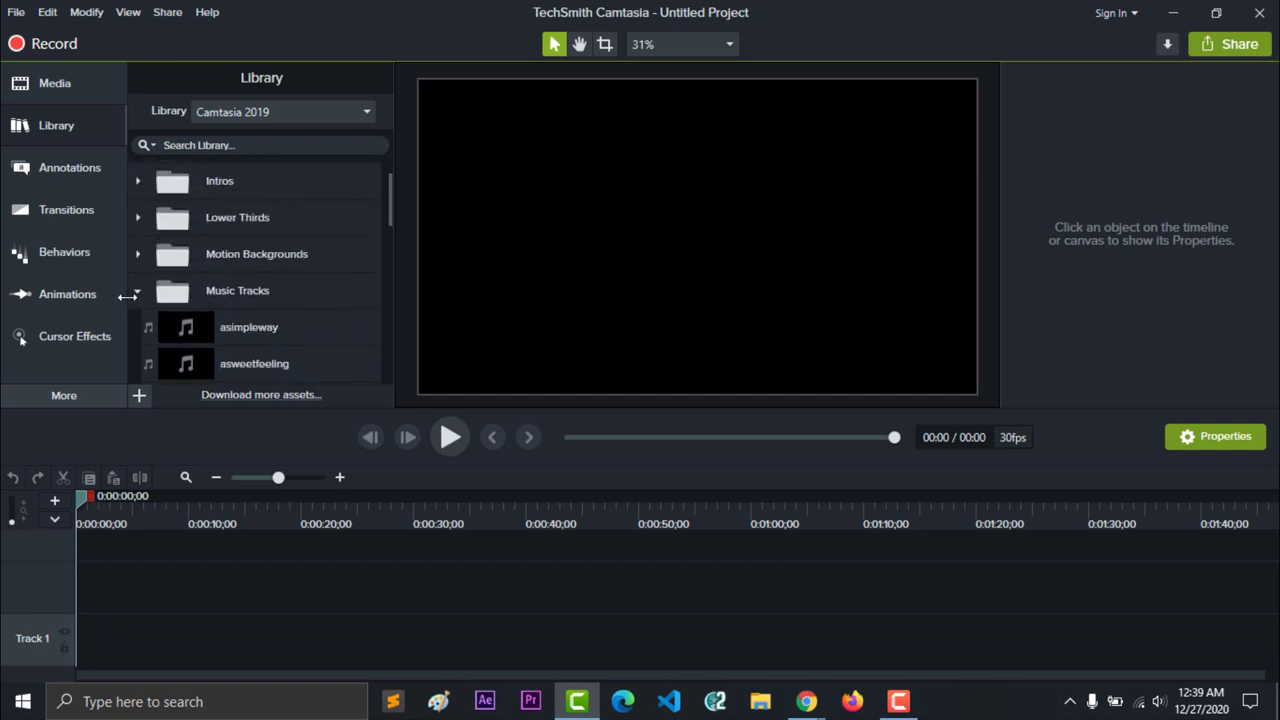
{"action": "left_click", "coordinate": [139, 293]}
{"action": "left_click", "coordinate": [137, 327]}
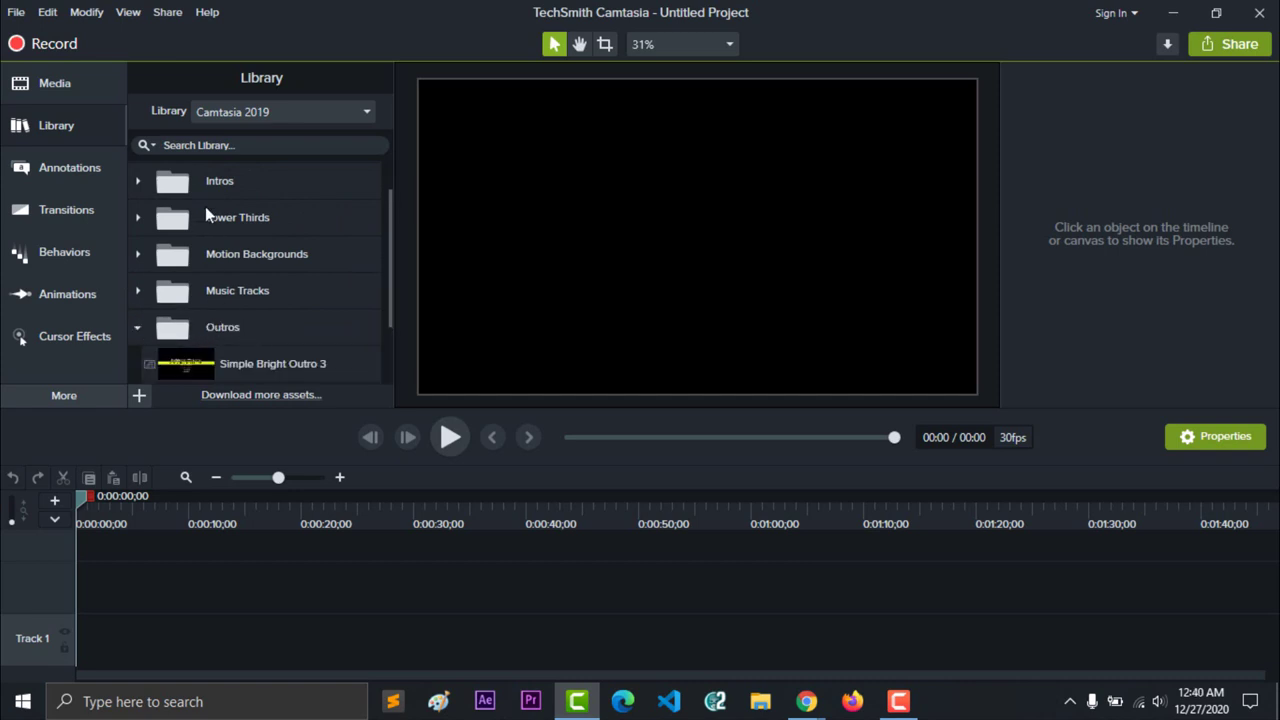
{"action": "scroll", "coordinate": [222, 335], "scroll_direction": "down", "scroll_amount": 1}
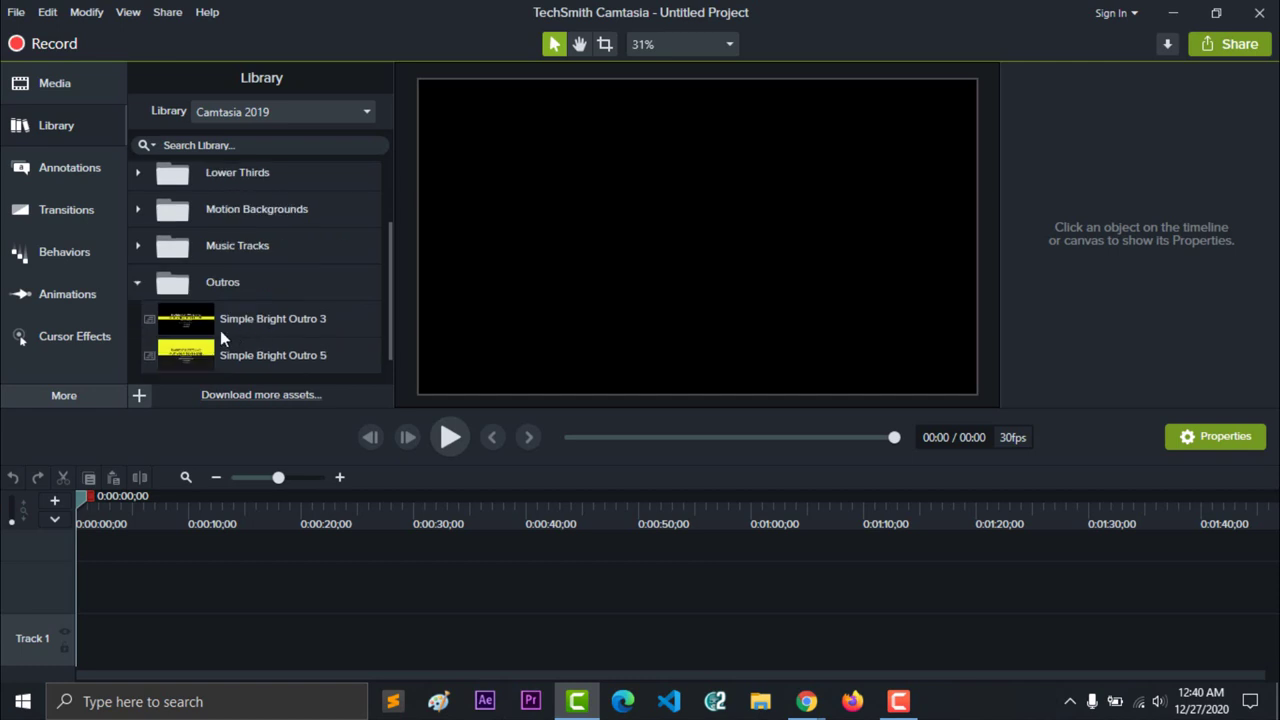
{"action": "left_click", "coordinate": [140, 283]}
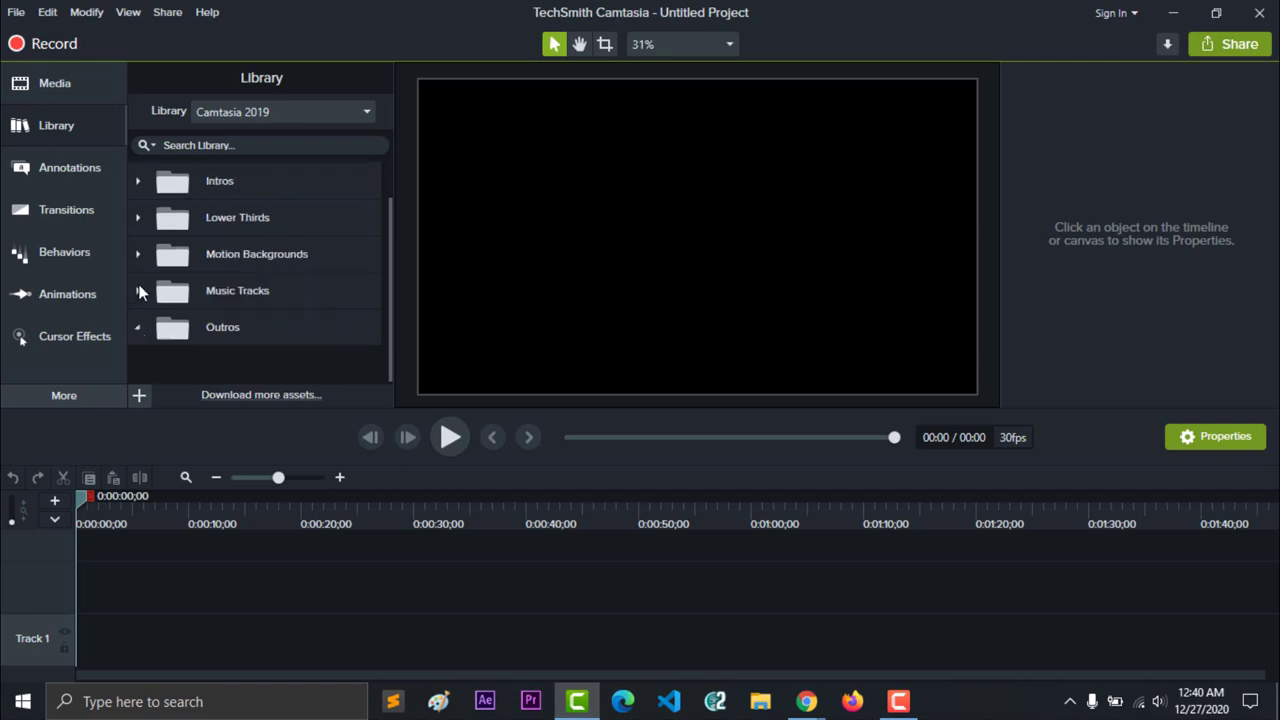
Review the Annotations, Transitions, Behaviors, Animations, Cursor Effects and additional tool categories, and return to the Media Bin.
{"action": "left_click", "coordinate": [80, 174]}
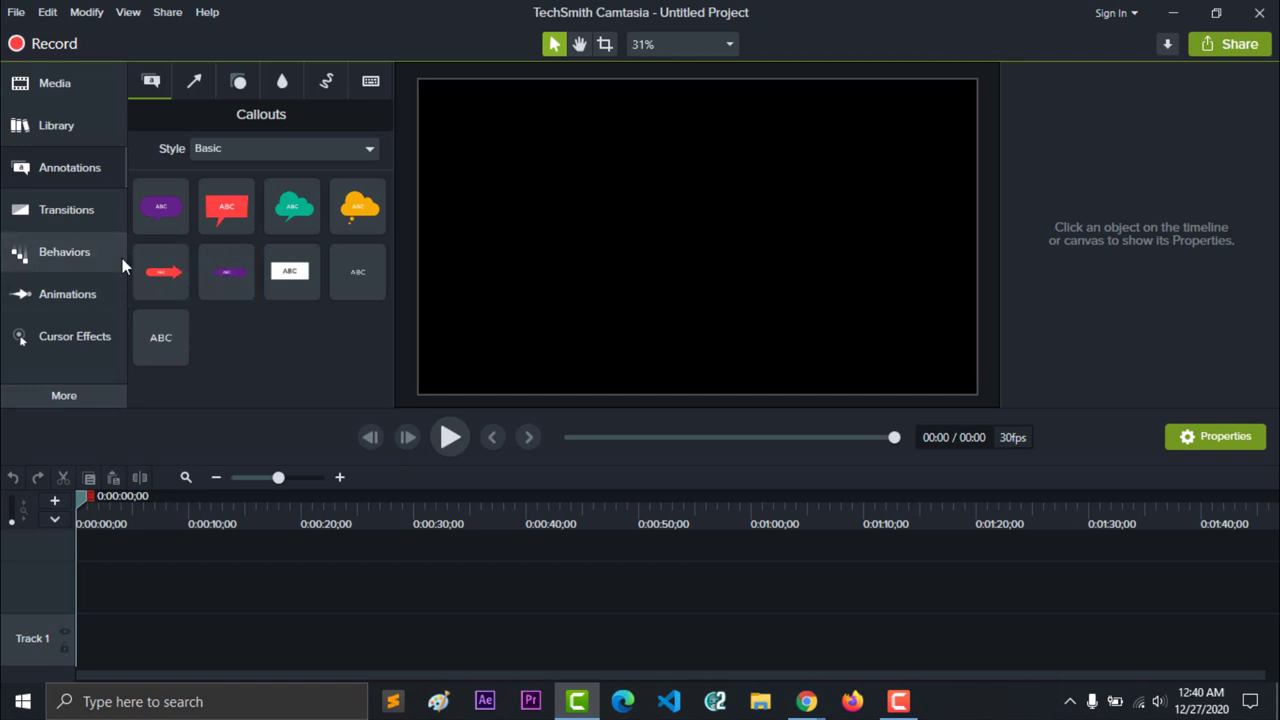
{"action": "left_click", "coordinate": [84, 215]}
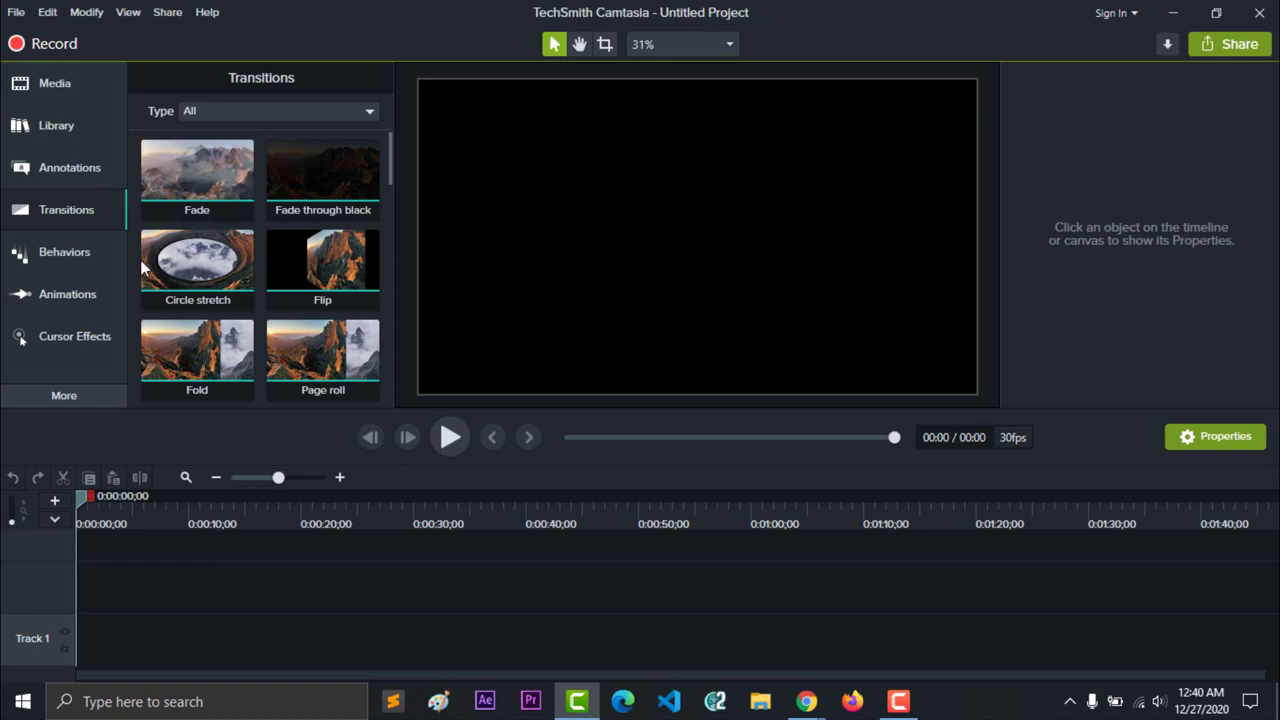
{"action": "left_click", "coordinate": [77, 257]}
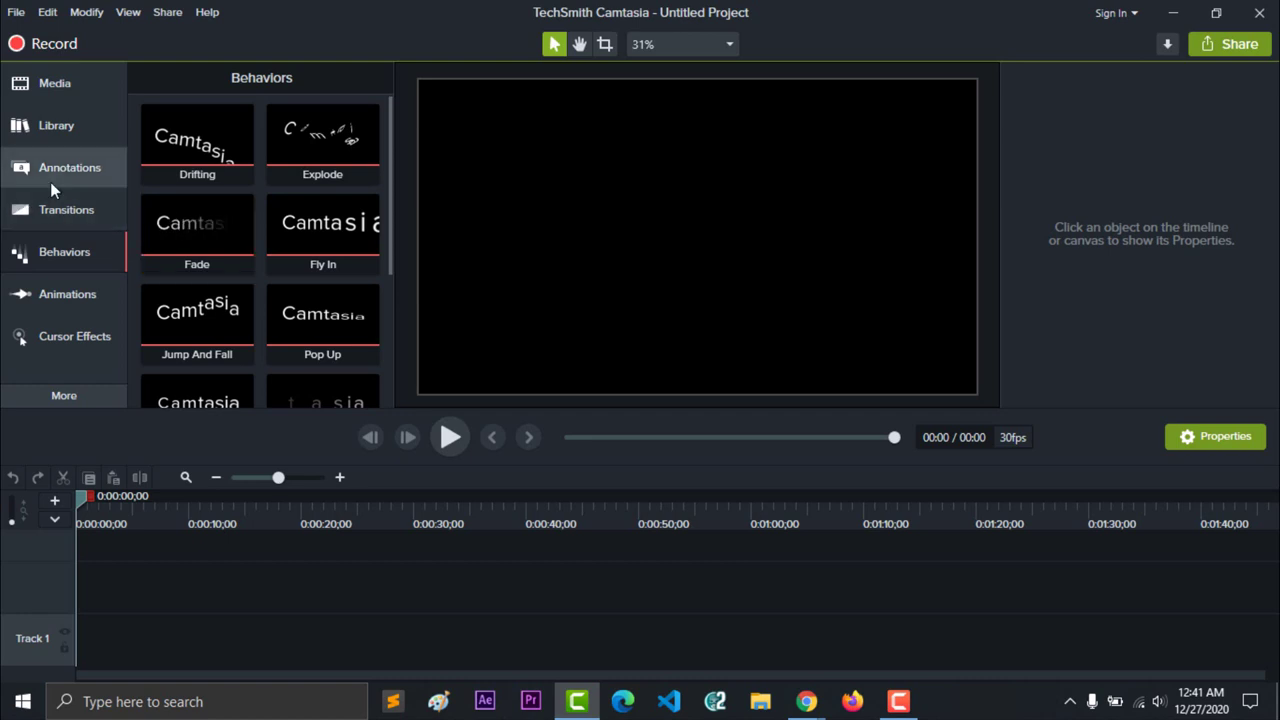
{"action": "left_click", "coordinate": [88, 296]}
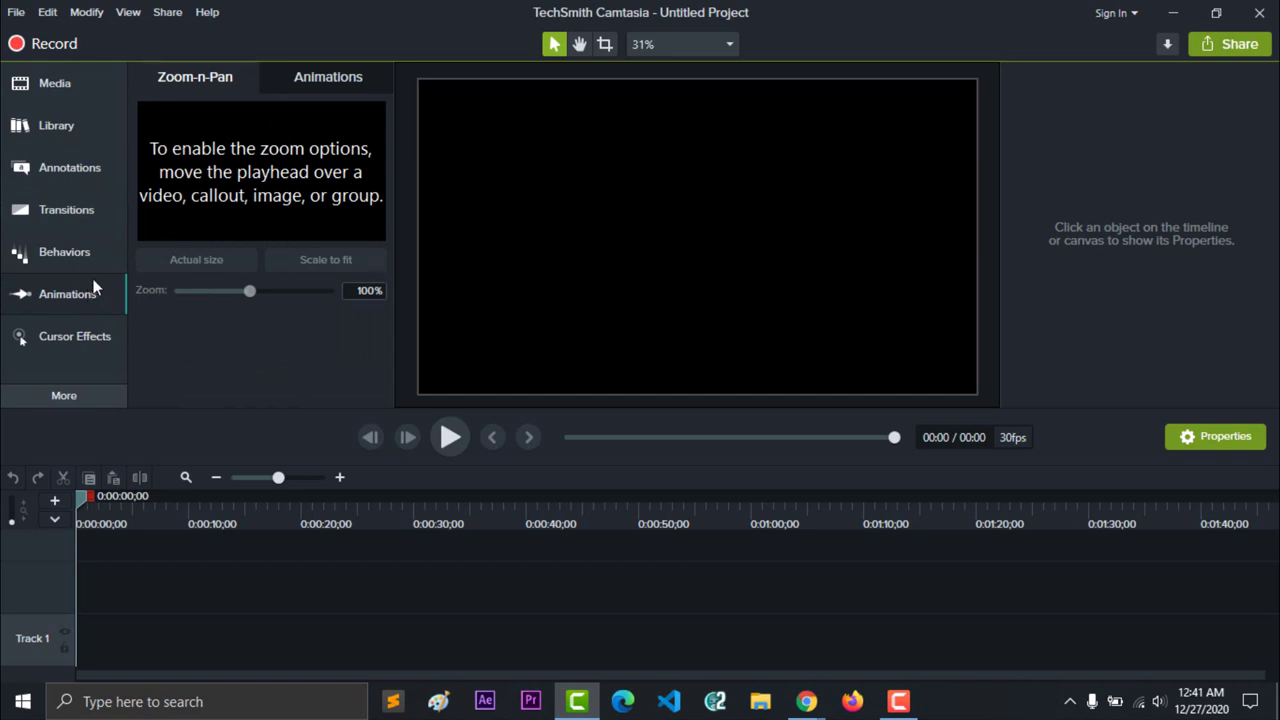
{"action": "left_click", "coordinate": [93, 337]}
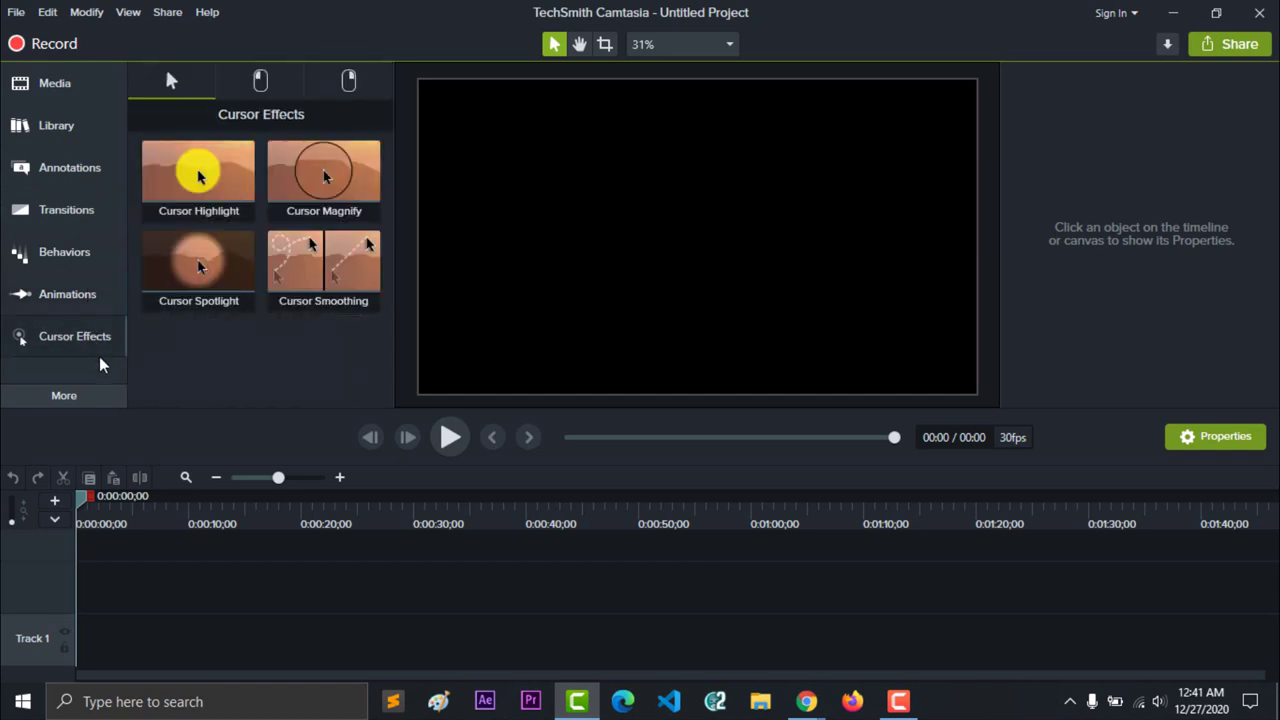
{"action": "left_click", "coordinate": [88, 396]}
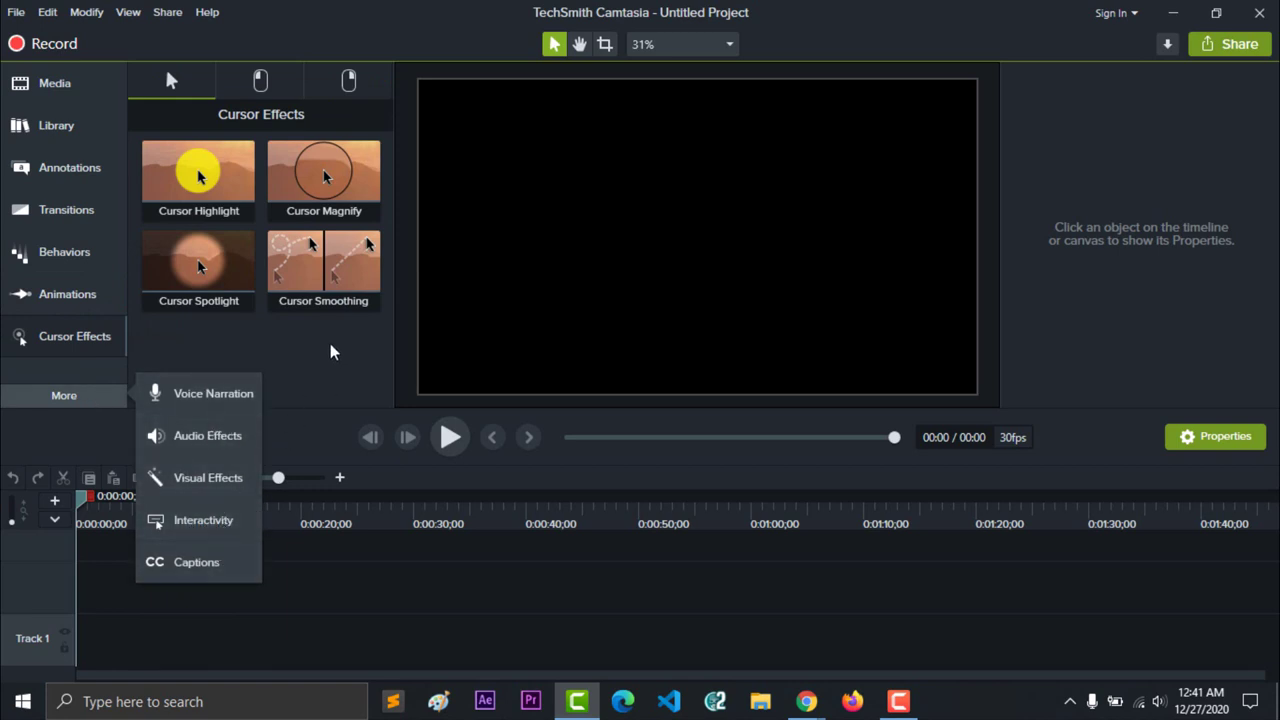
{"action": "left_click", "coordinate": [59, 84]}
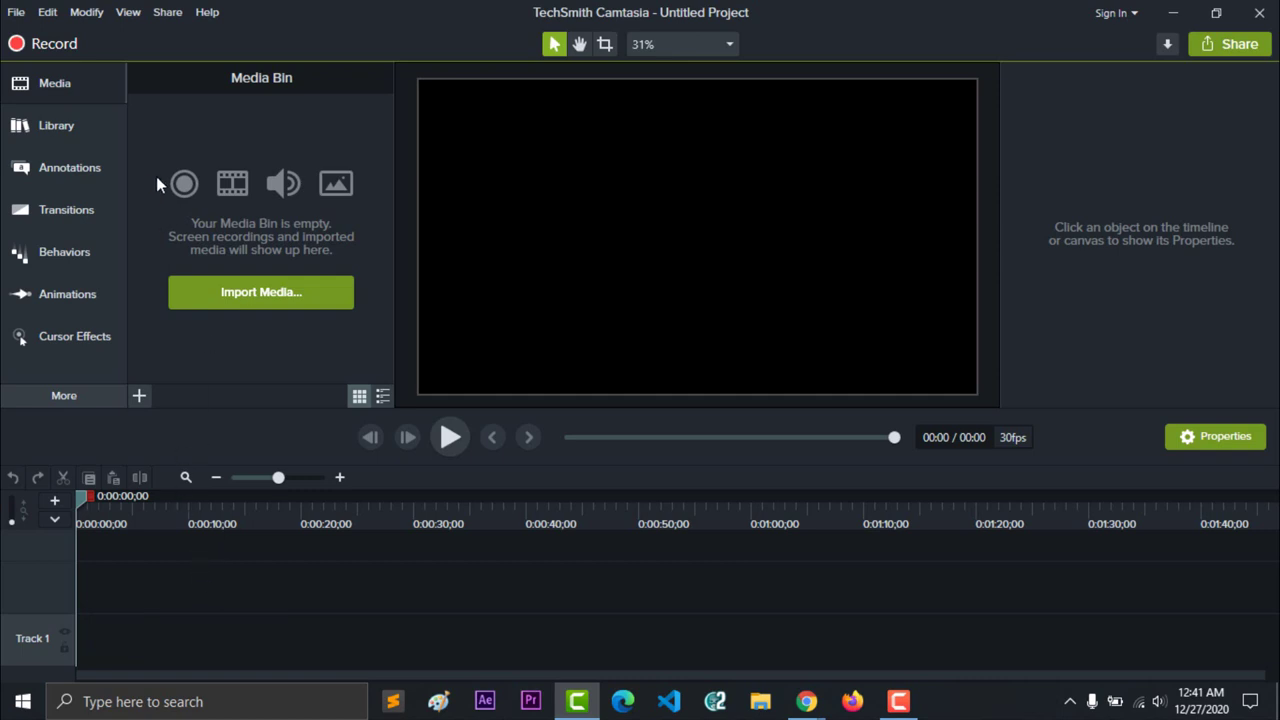
Switch to Chrome and open the Camtasia product details from TechSmith's products page.
{"action": "mouse_move", "coordinate": [806, 701]}
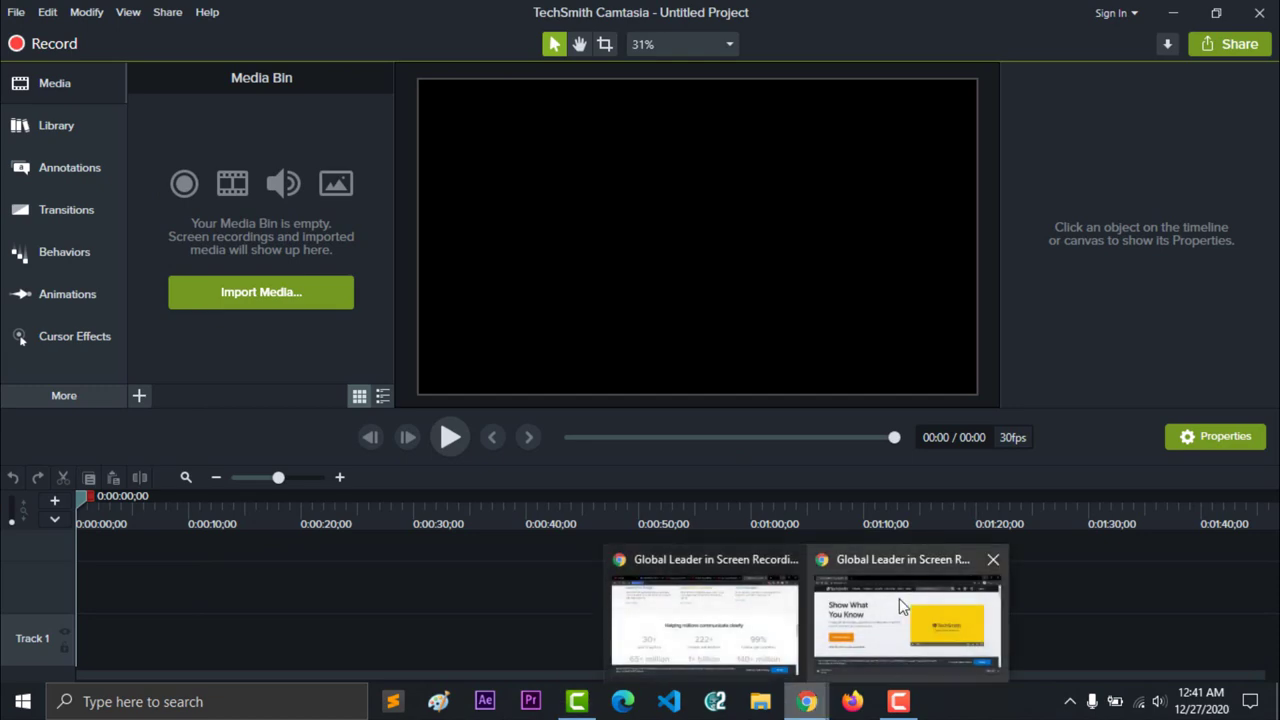
{"action": "left_click", "coordinate": [906, 612]}
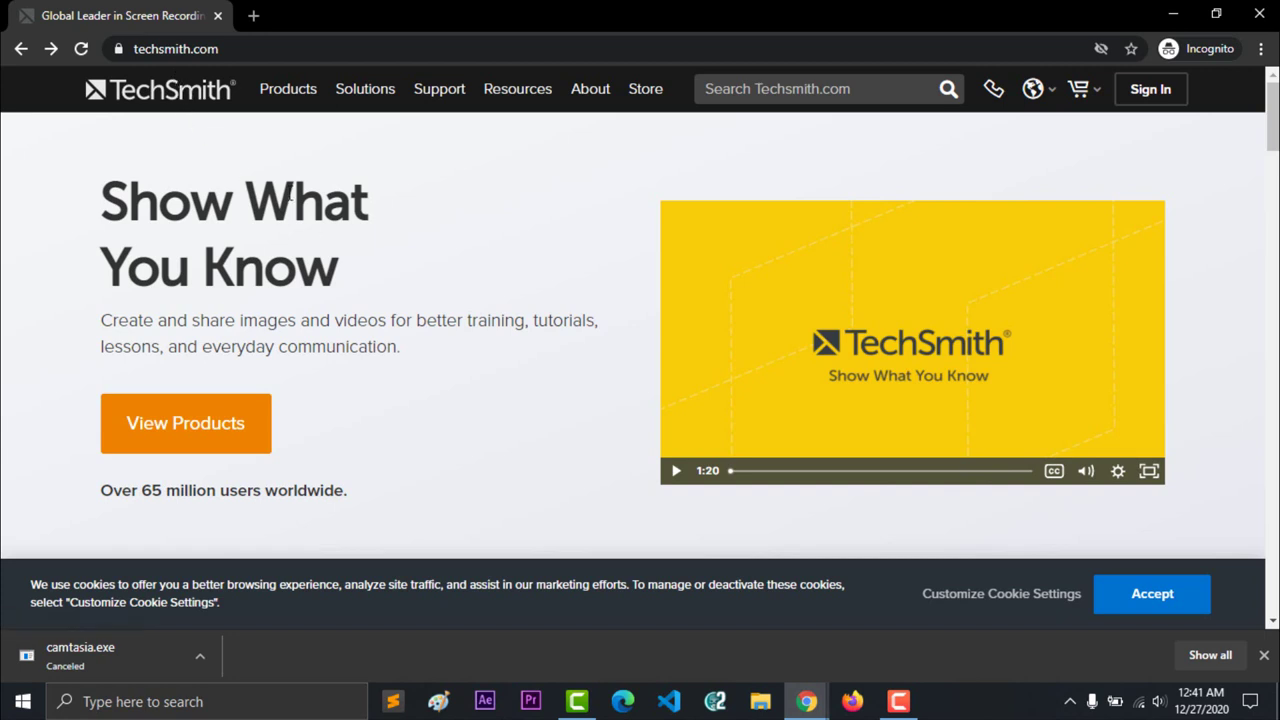
{"action": "left_click", "coordinate": [203, 430]}
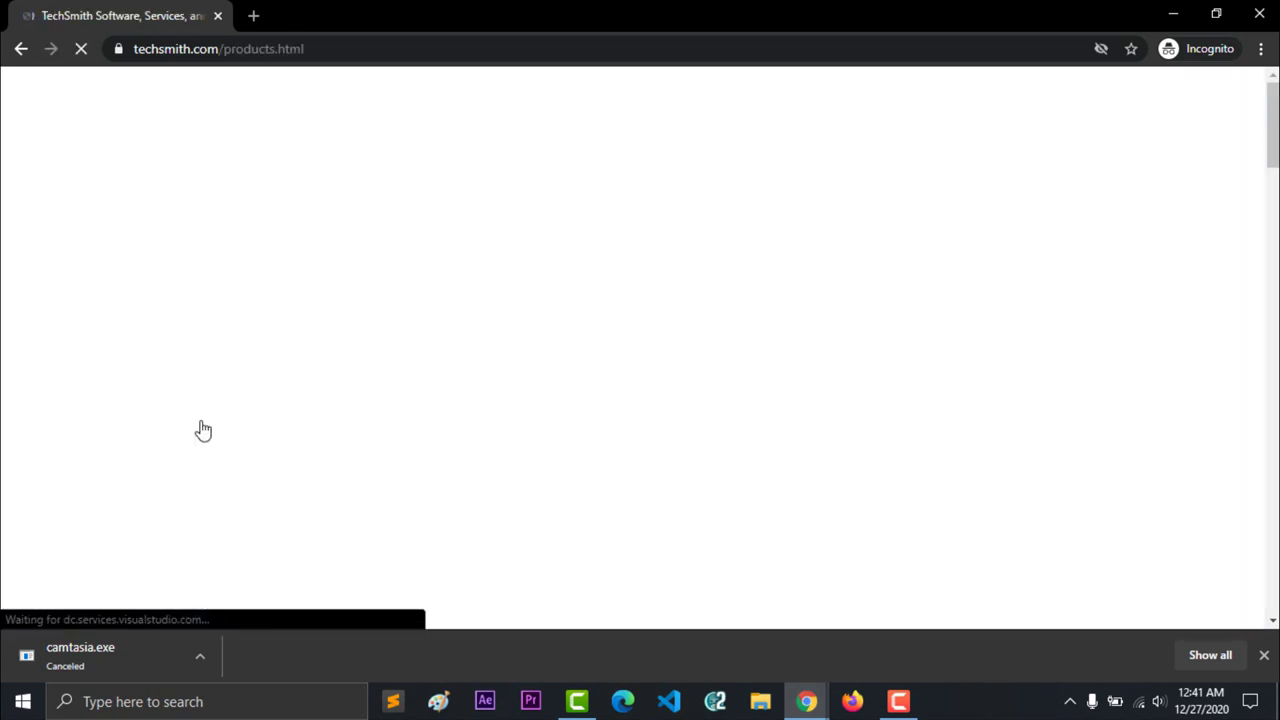
{"action": "scroll", "coordinate": [631, 432], "scroll_direction": "down", "scroll_amount": 2}
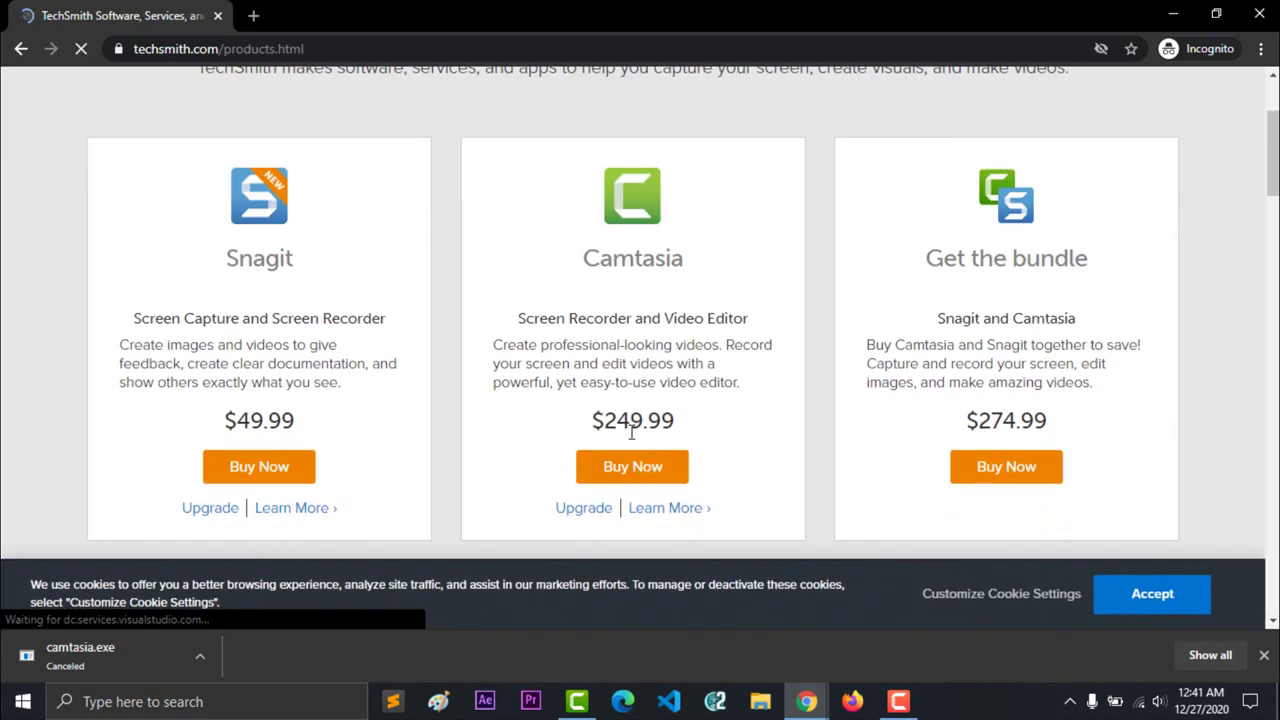
{"action": "left_click", "coordinate": [659, 510]}
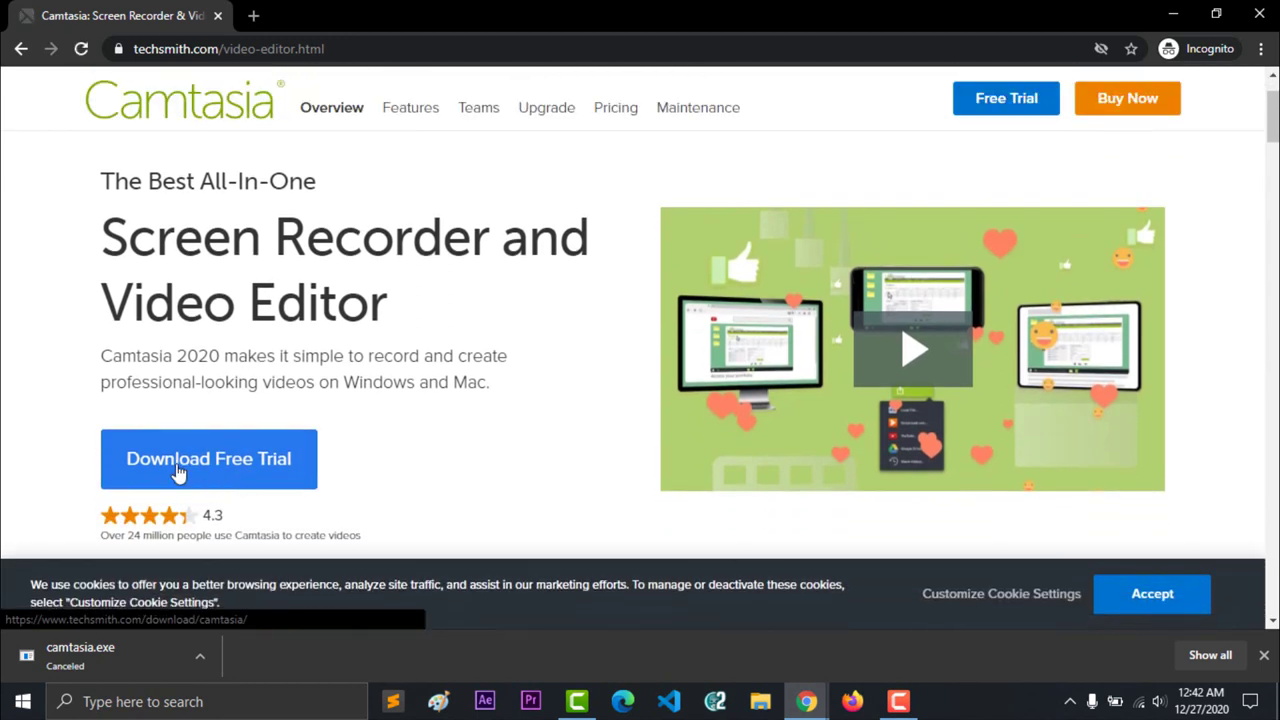
Start the Windows download of the Camtasia free trial and cancel the camtasia.exe download.
{"action": "left_click", "coordinate": [220, 484]}
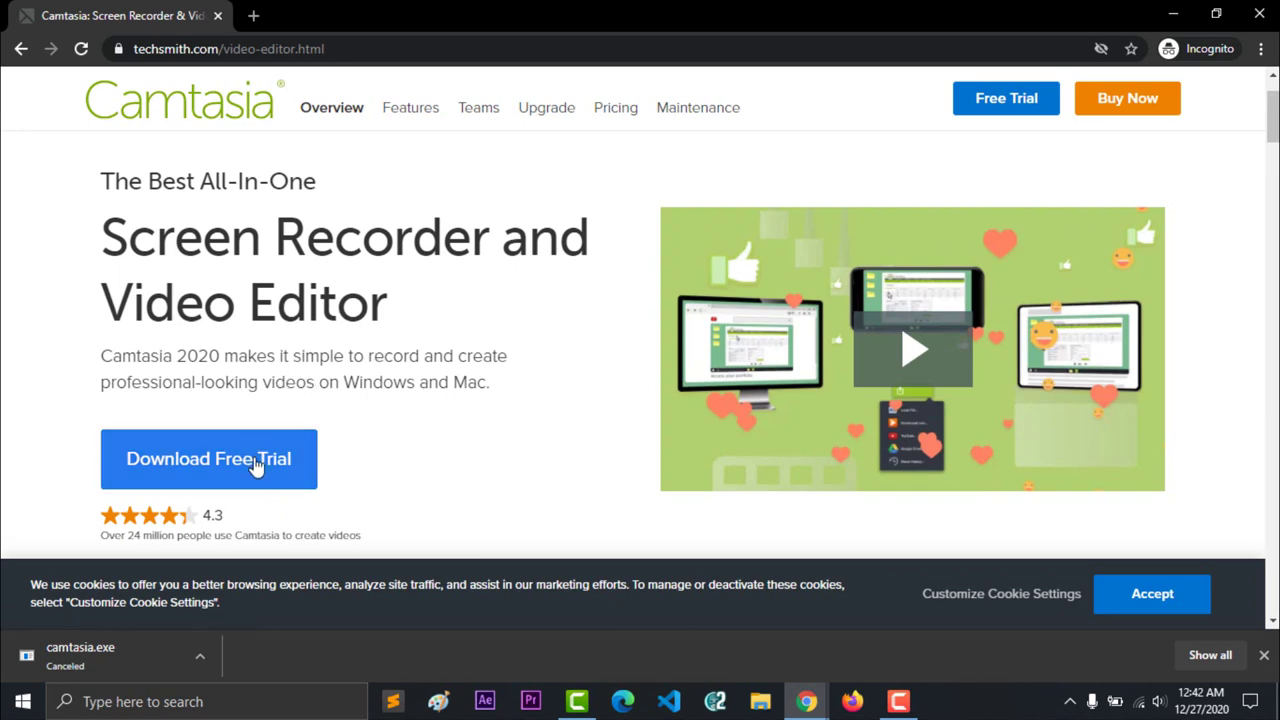
{"action": "left_click", "coordinate": [258, 458]}
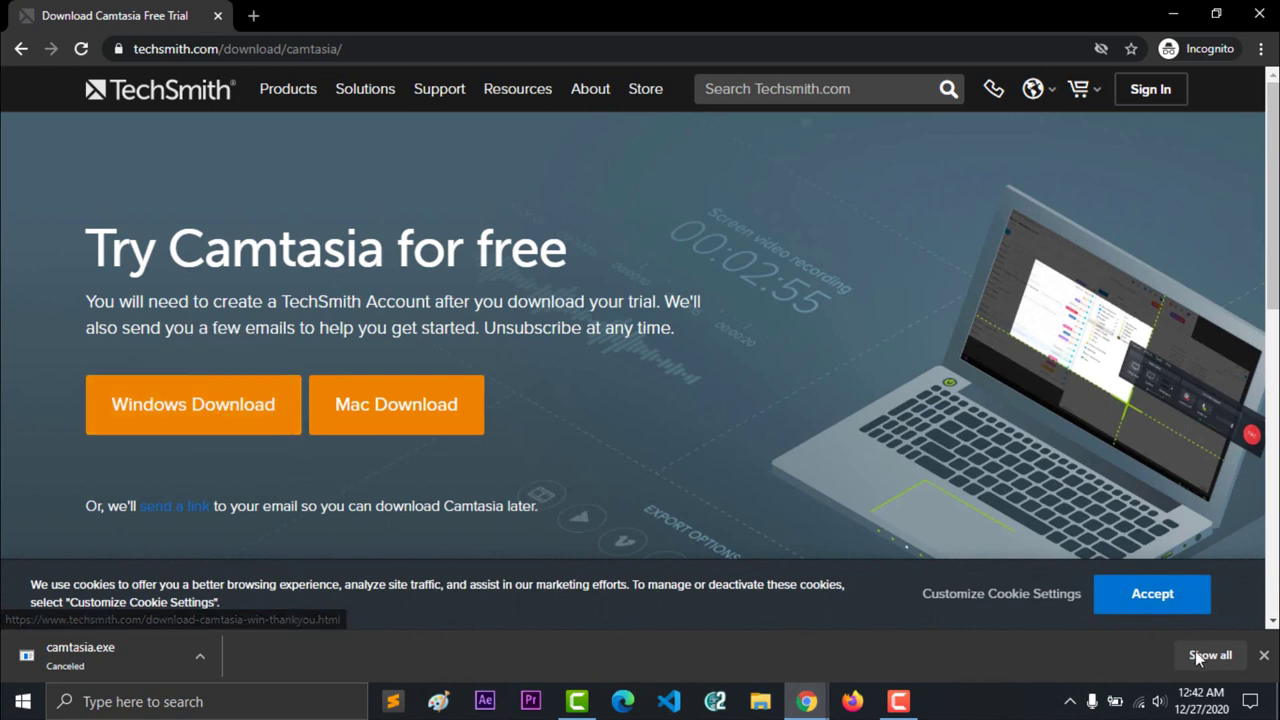
{"action": "left_click", "coordinate": [1264, 655]}
{"action": "left_click", "coordinate": [226, 412]}
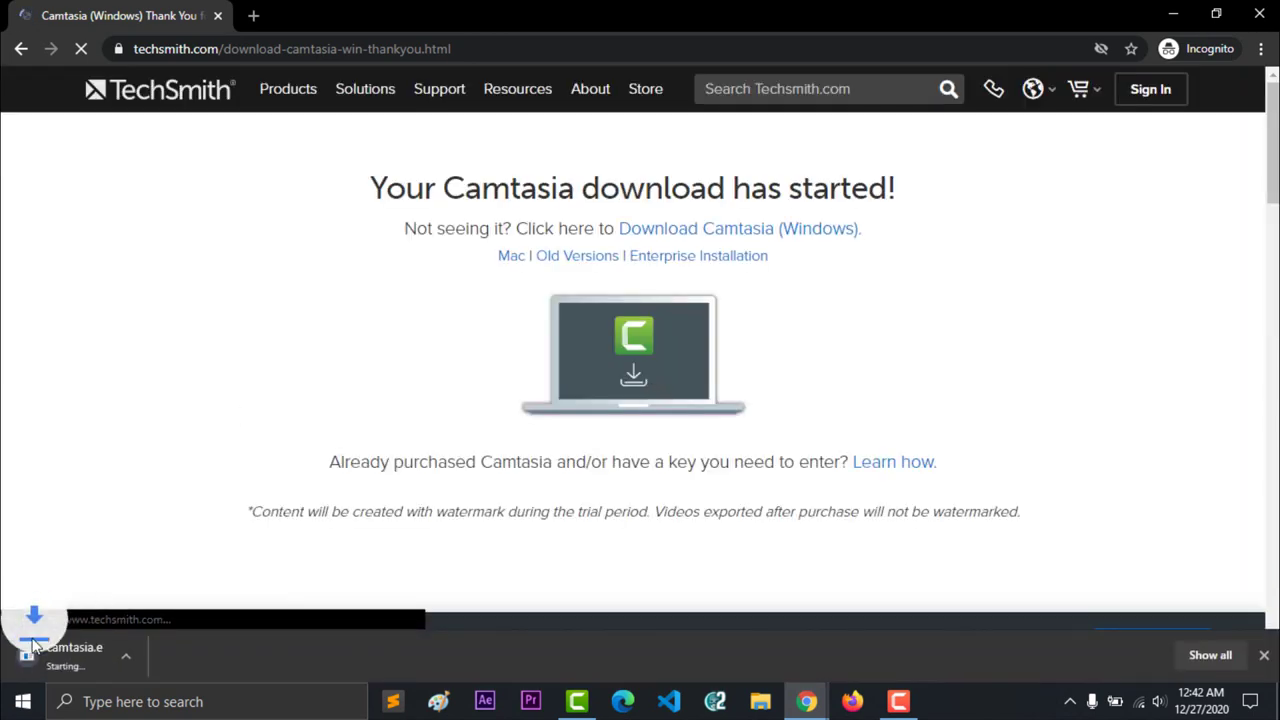
{"action": "right_click", "coordinate": [110, 668]}
{"action": "left_click", "coordinate": [149, 650]}
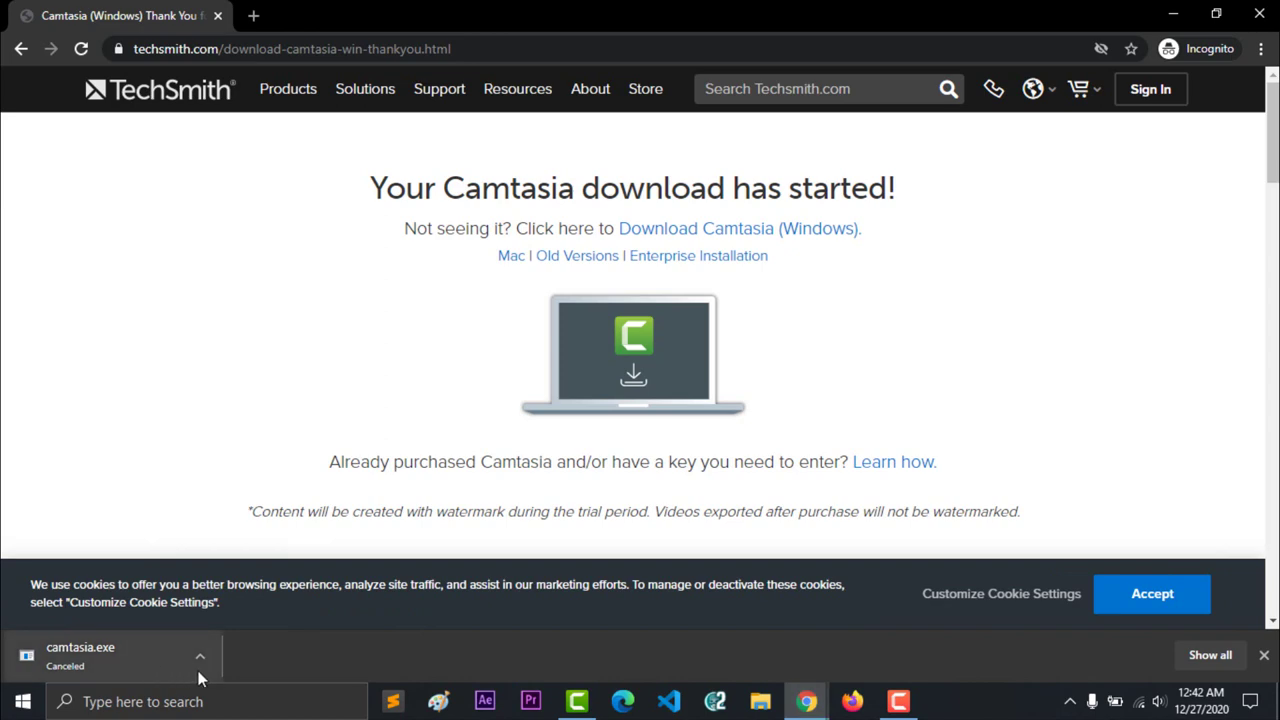
Switch to the desktop, open the Footage folder and delete the Klip 3 and Klip 4 videos from it.
{"action": "left_click", "coordinate": [1172, 14]}
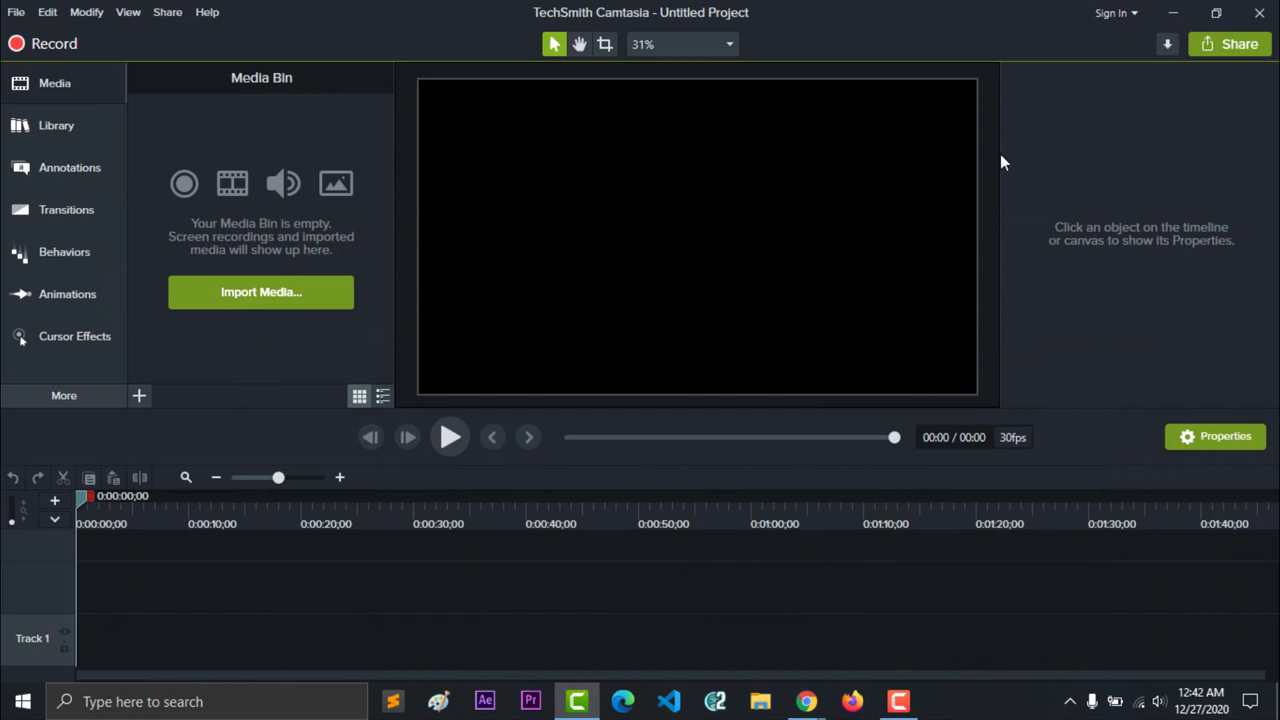
{"action": "left_click", "coordinate": [1175, 20]}
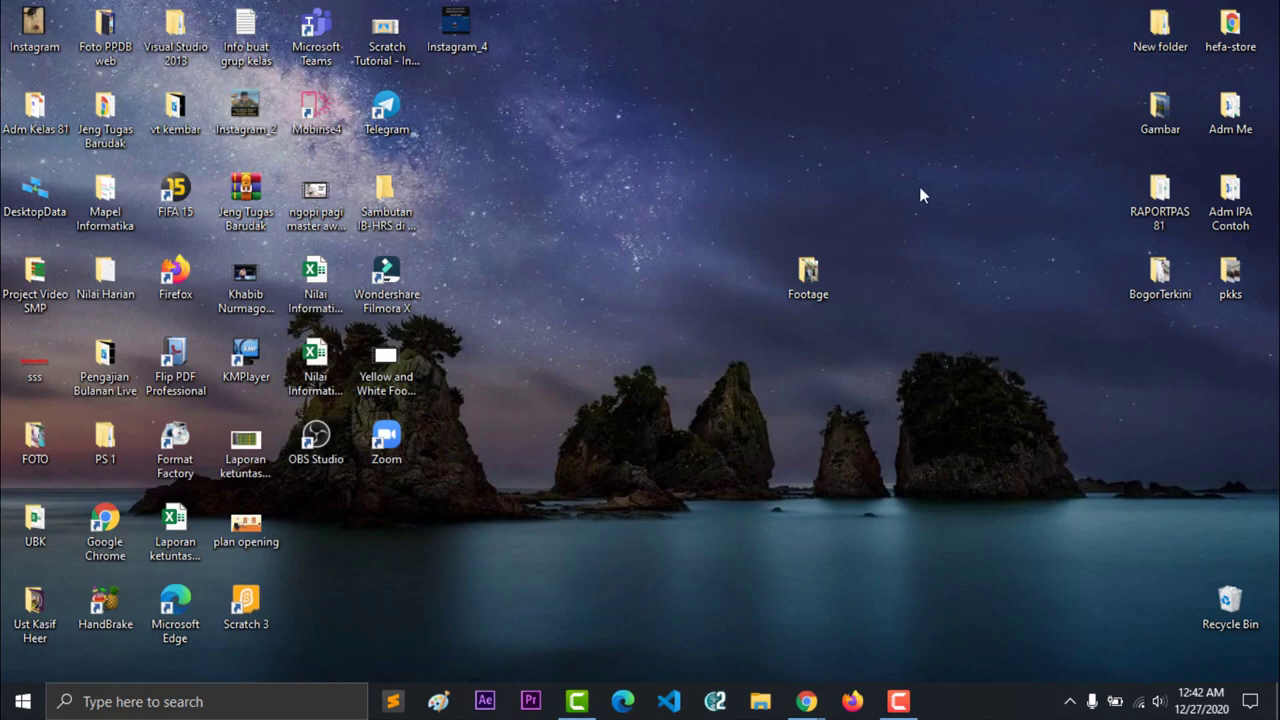
{"action": "left_click", "coordinate": [822, 274]}
{"action": "double_click", "coordinate": [822, 274]}
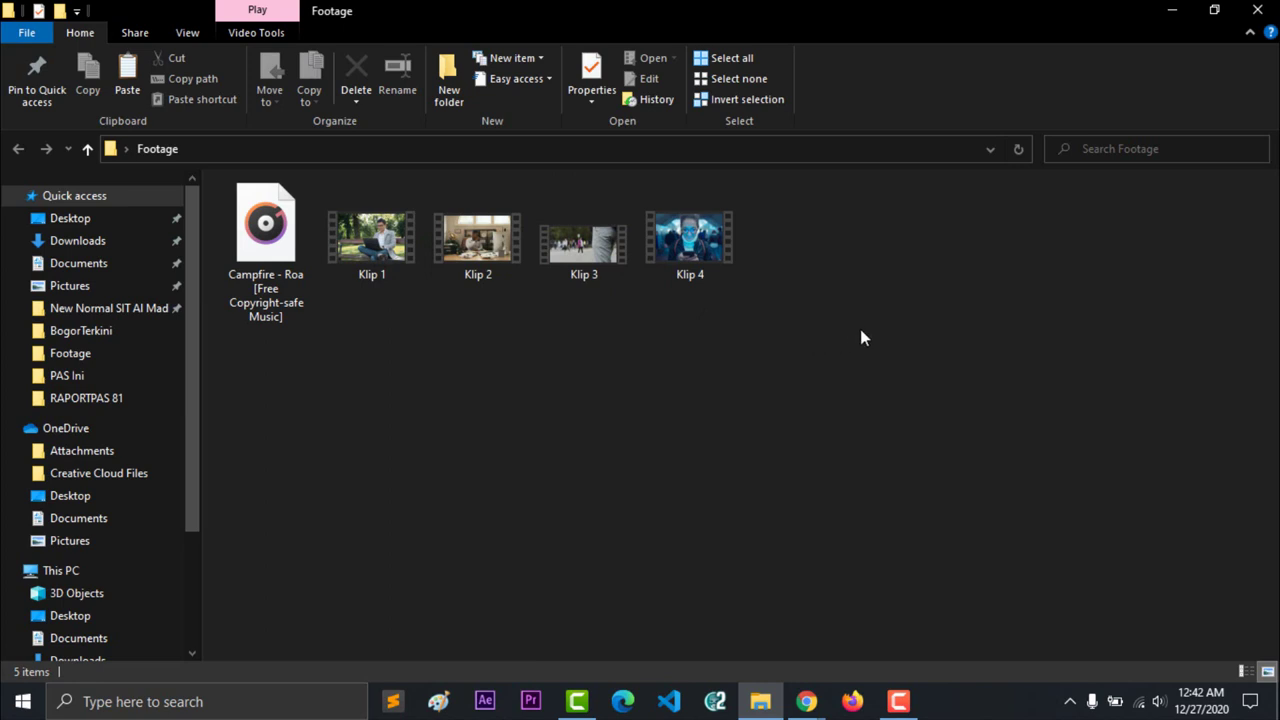
{"action": "left_click_drag", "start_coordinate": [873, 352], "coordinate": [614, 240]}
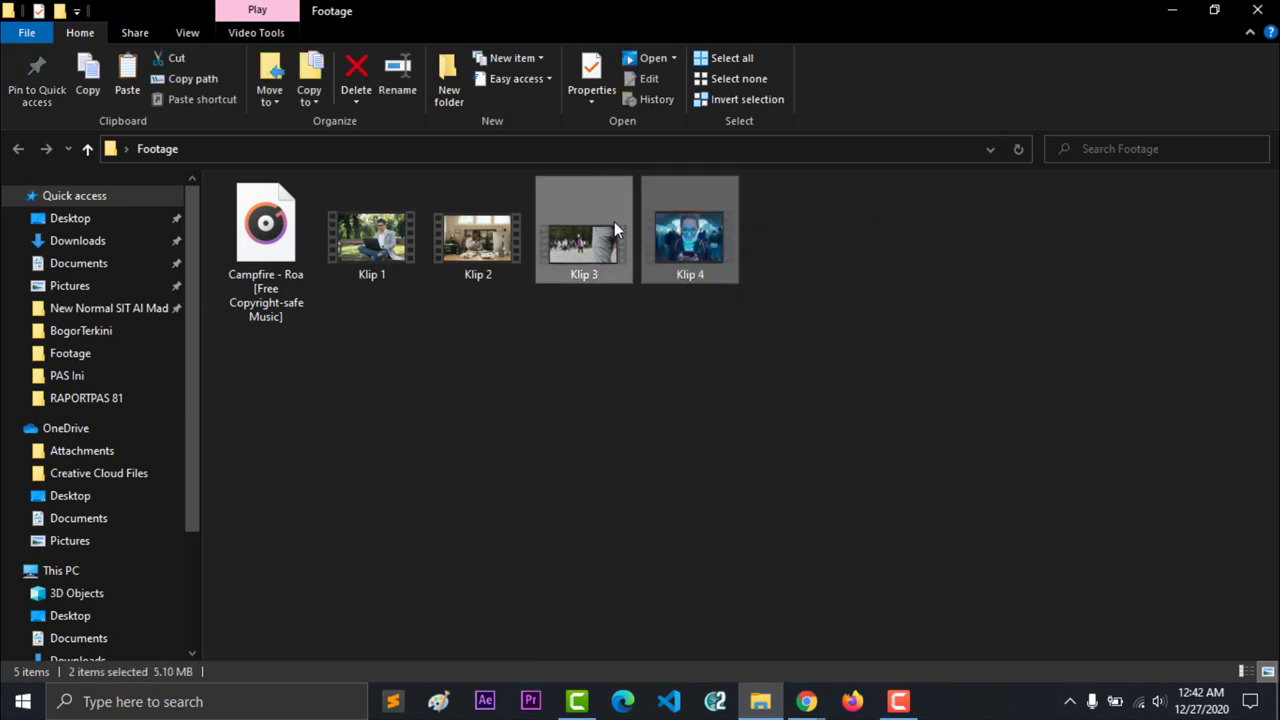
{"action": "key", "text": "Delete"}
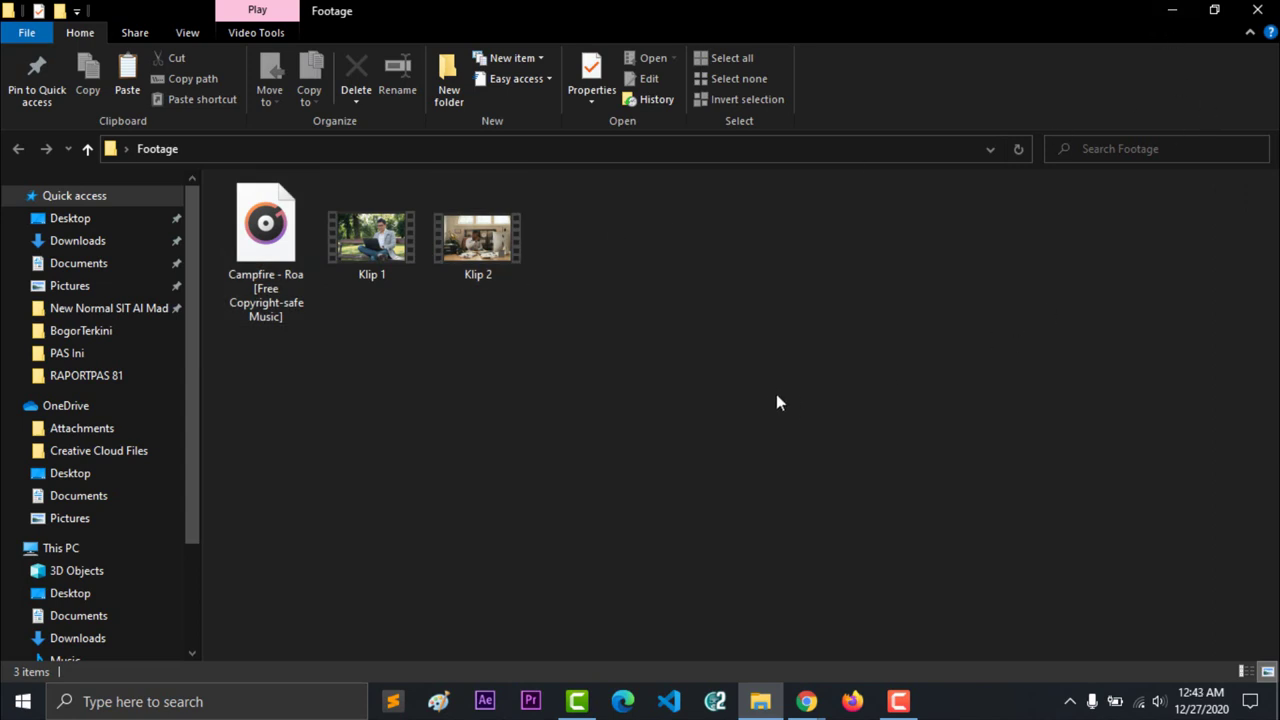
Import the Campfire - Roa music file, Klip 1 and Klip 2 from the Footage folder into Camtasia's Media Bin.
{"action": "left_click_drag", "start_coordinate": [765, 398], "coordinate": [290, 193]}
{"action": "left_click_drag", "start_coordinate": [700, 370], "coordinate": [235, 222]}
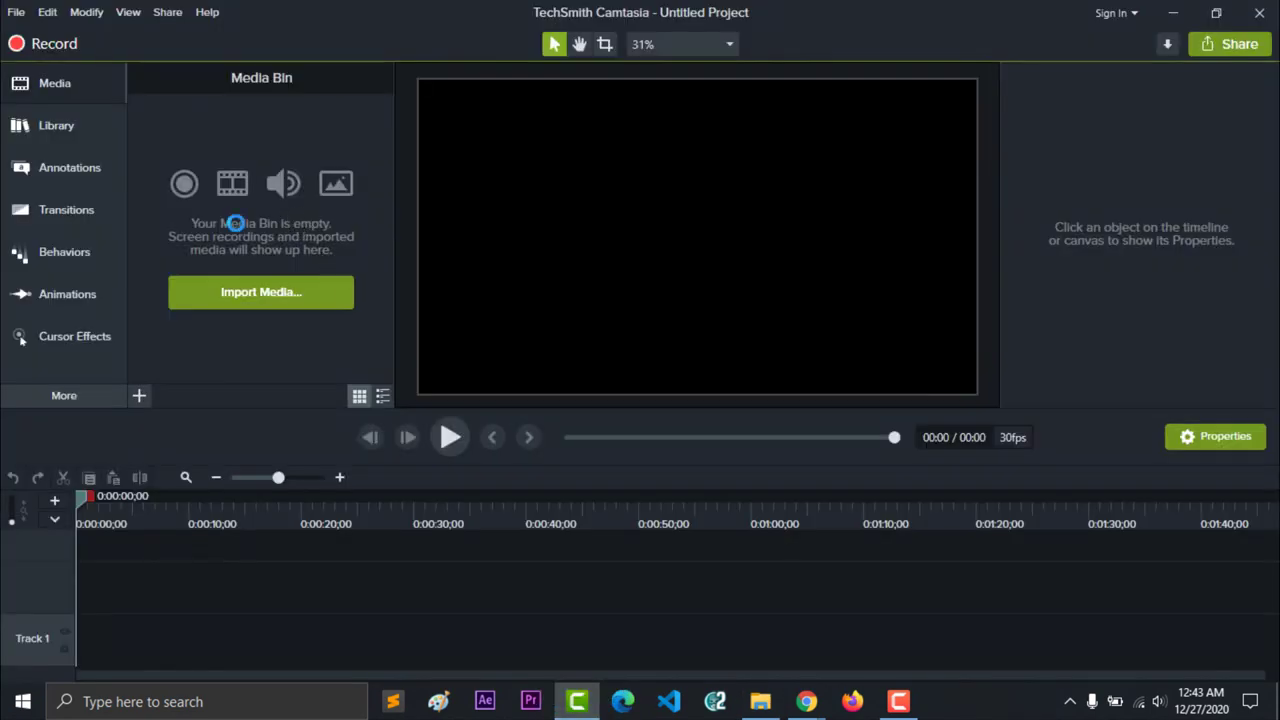
{"action": "right_click", "coordinate": [301, 261]}
{"action": "left_click", "coordinate": [326, 279]}
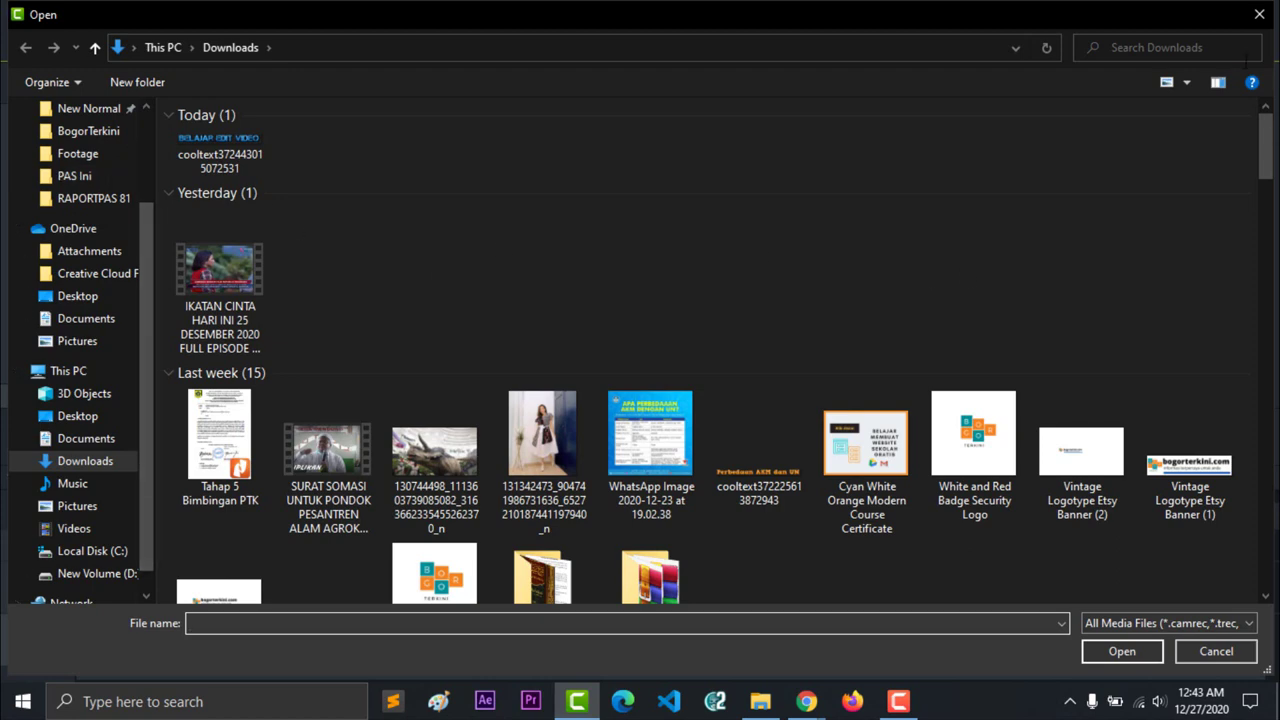
{"action": "left_click", "coordinate": [1259, 14]}
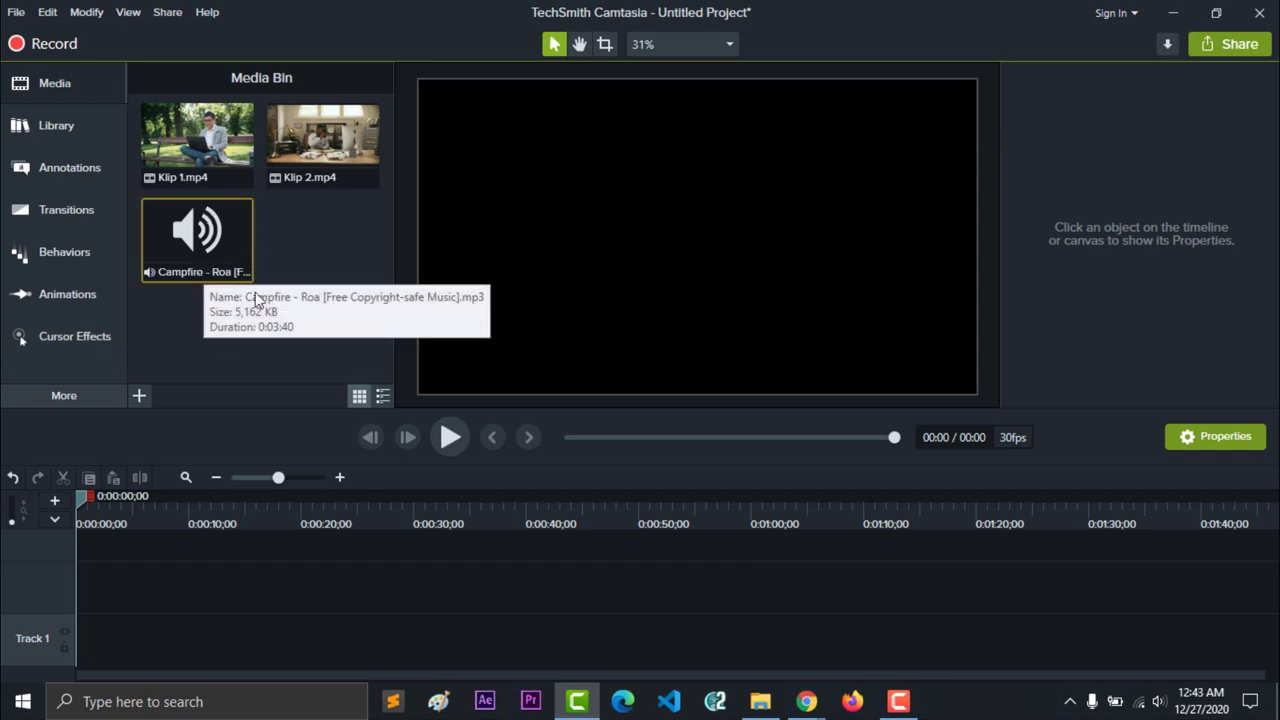
Add Klip 1 from the Media Bin to the timeline at the playhead and undo the addition.
{"action": "left_click", "coordinate": [196, 160]}
{"action": "right_click", "coordinate": [205, 166]}
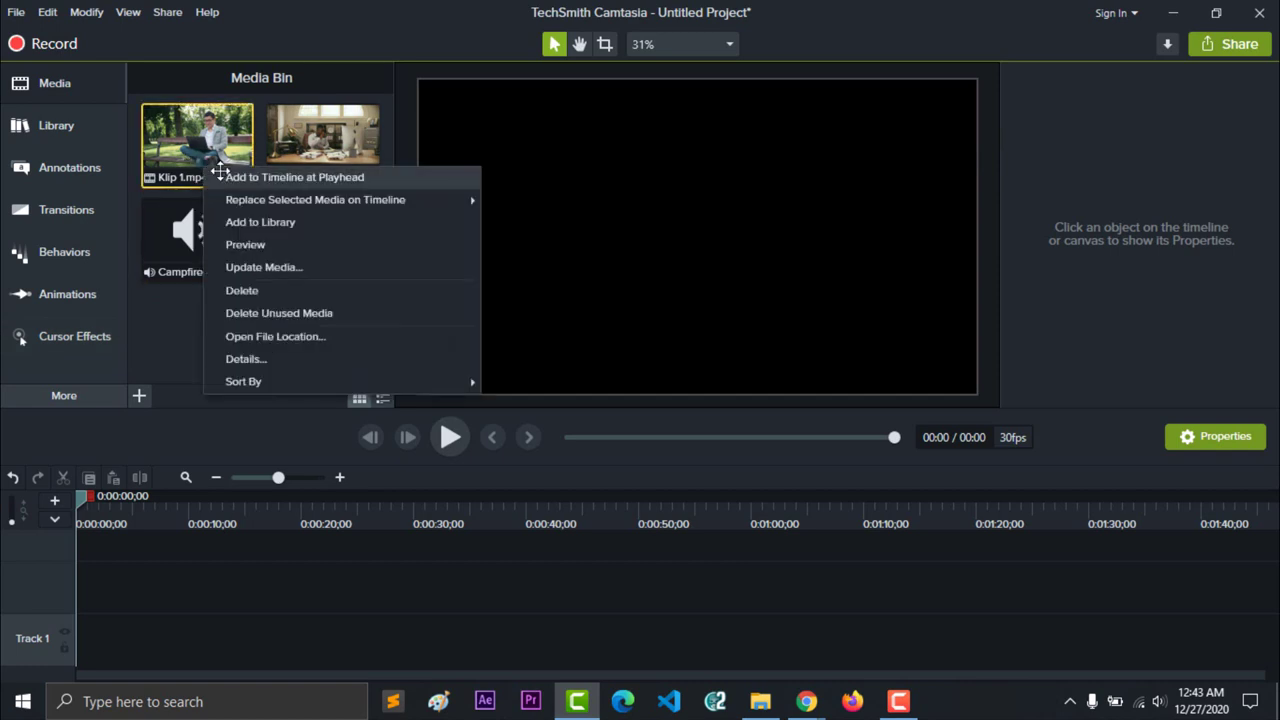
{"action": "left_click", "coordinate": [220, 176]}
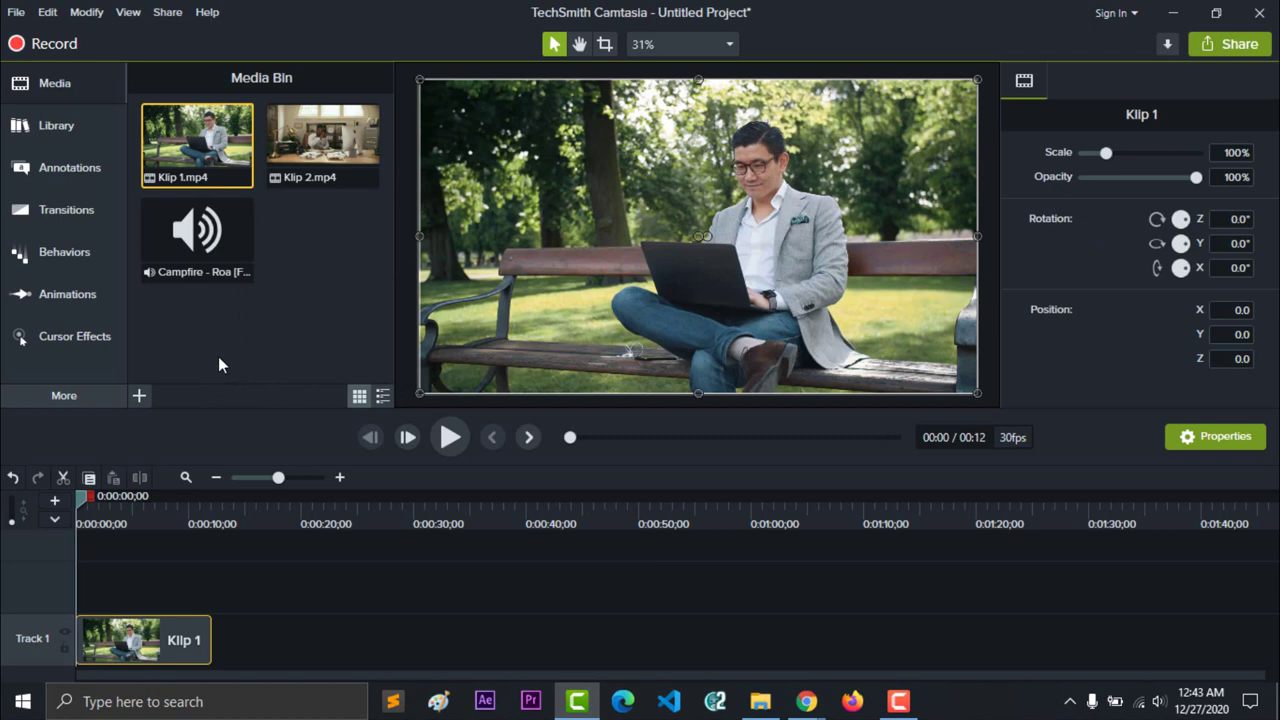
{"action": "key", "text": "ctrl+z"}
Place Klip 1 from the Media Bin on Track 1 so it starts at 0:00:00;00.
{"action": "left_click_drag", "start_coordinate": [213, 163], "coordinate": [280, 588]}
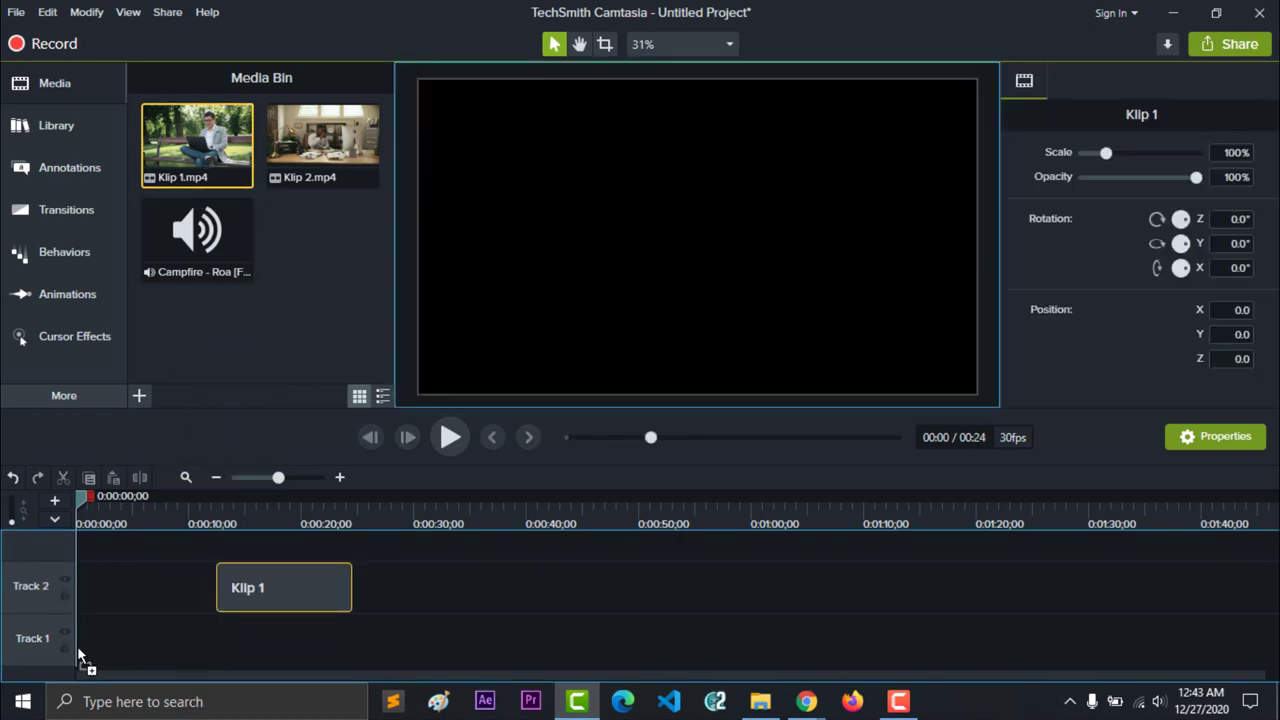
{"action": "left_click_drag", "start_coordinate": [77, 646], "coordinate": [109, 648]}
{"action": "left_click_drag", "start_coordinate": [186, 648], "coordinate": [103, 651]}
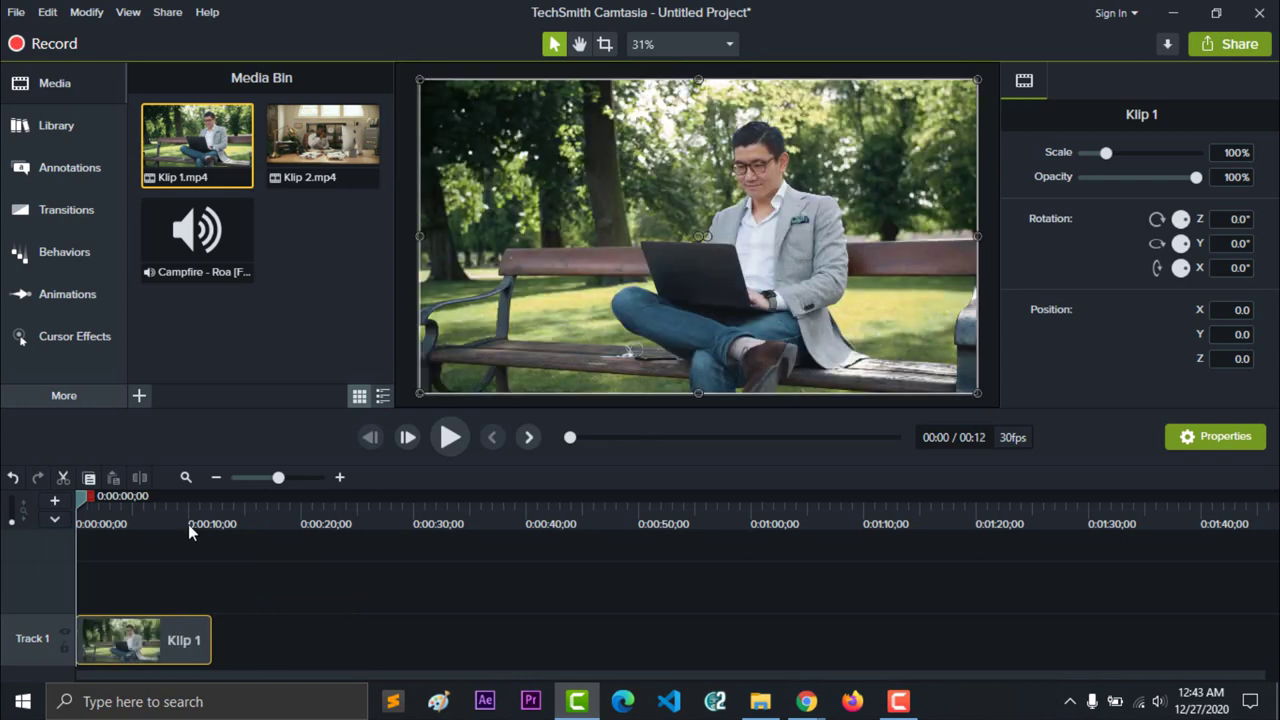
Add Klip 2 to the timeline and move it onto Track 1 directly after the end of Klip 1.
{"action": "right_click", "coordinate": [358, 152]}
{"action": "left_click", "coordinate": [390, 163]}
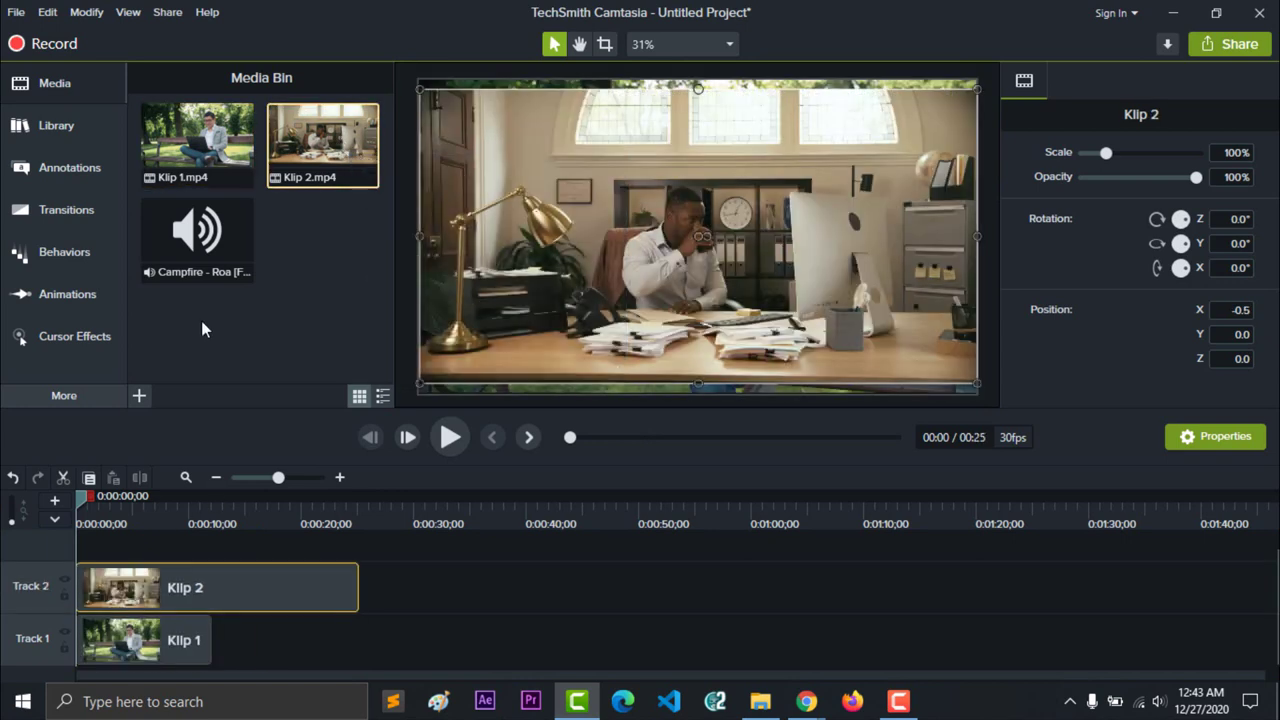
{"action": "left_click_drag", "start_coordinate": [85, 578], "coordinate": [290, 630]}
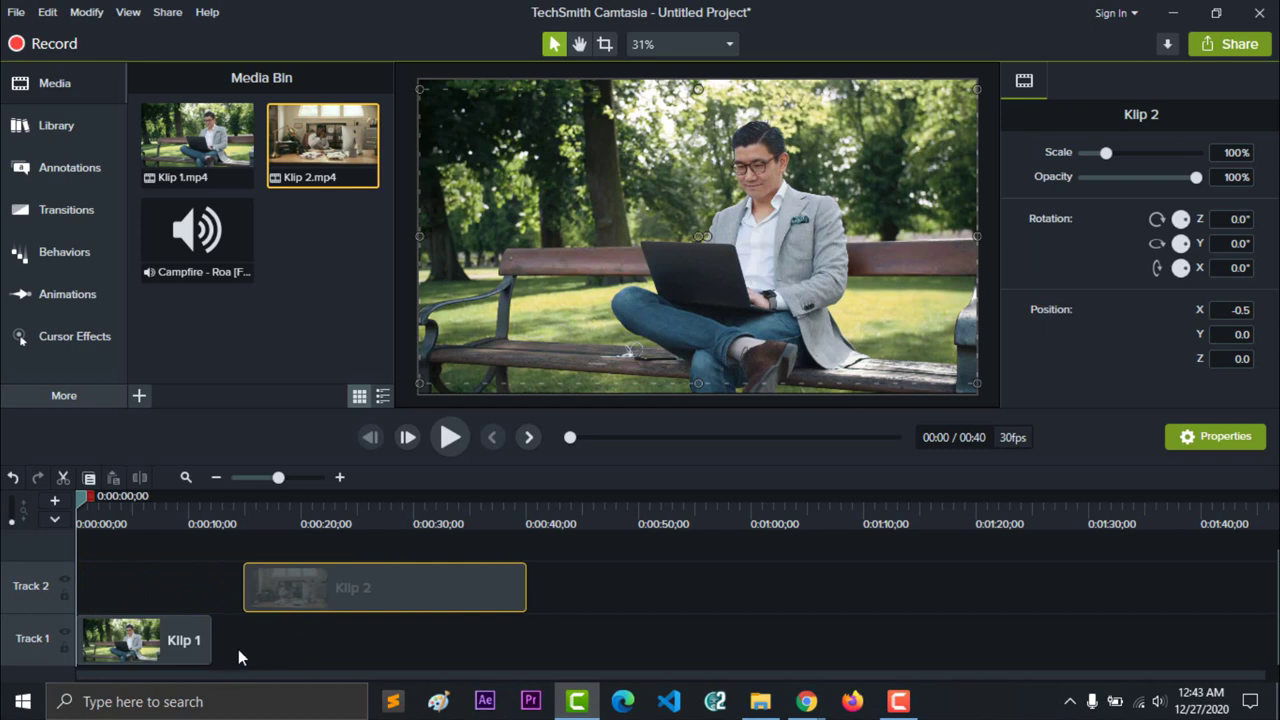
{"action": "left_click_drag", "start_coordinate": [253, 644], "coordinate": [293, 662]}
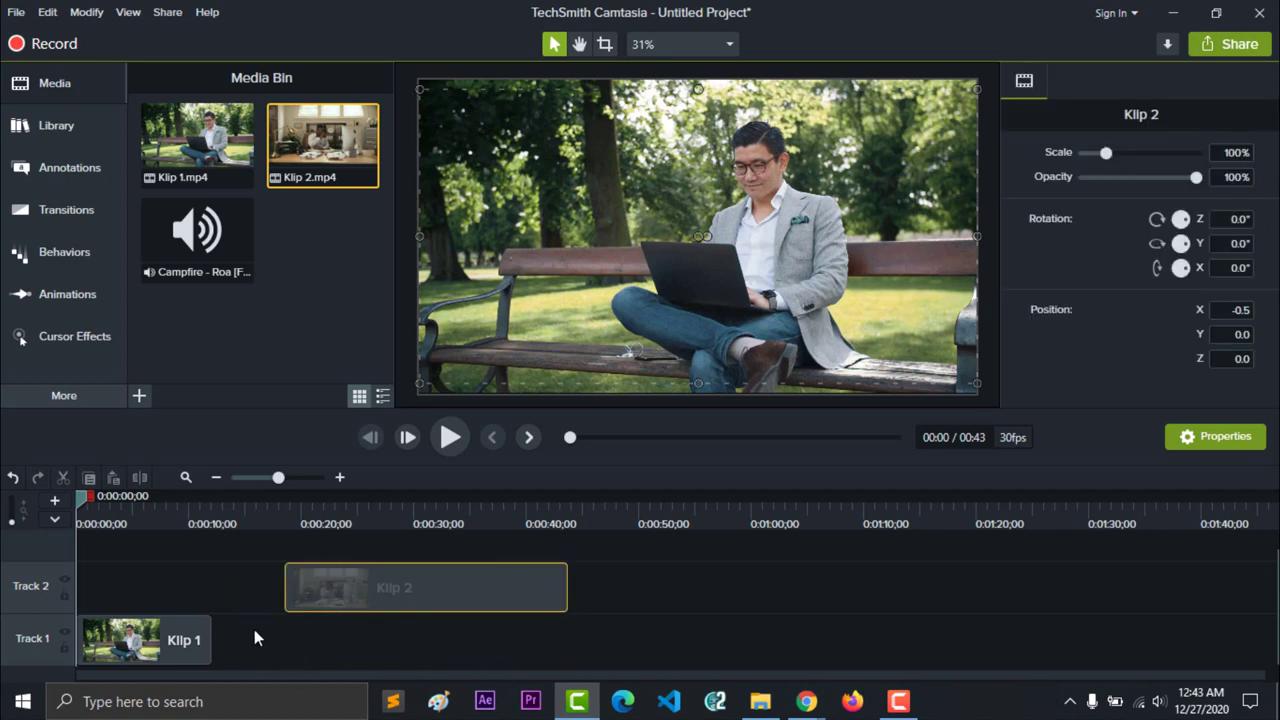
{"action": "mouse_move", "coordinate": [254, 637]}
{"action": "left_mouse_down"}
{"action": "mouse_move", "coordinate": [234, 606]}
{"action": "mouse_move", "coordinate": [255, 598]}
{"action": "mouse_move", "coordinate": [257, 638]}
{"action": "mouse_move", "coordinate": [241, 640]}
{"action": "left_mouse_up"}
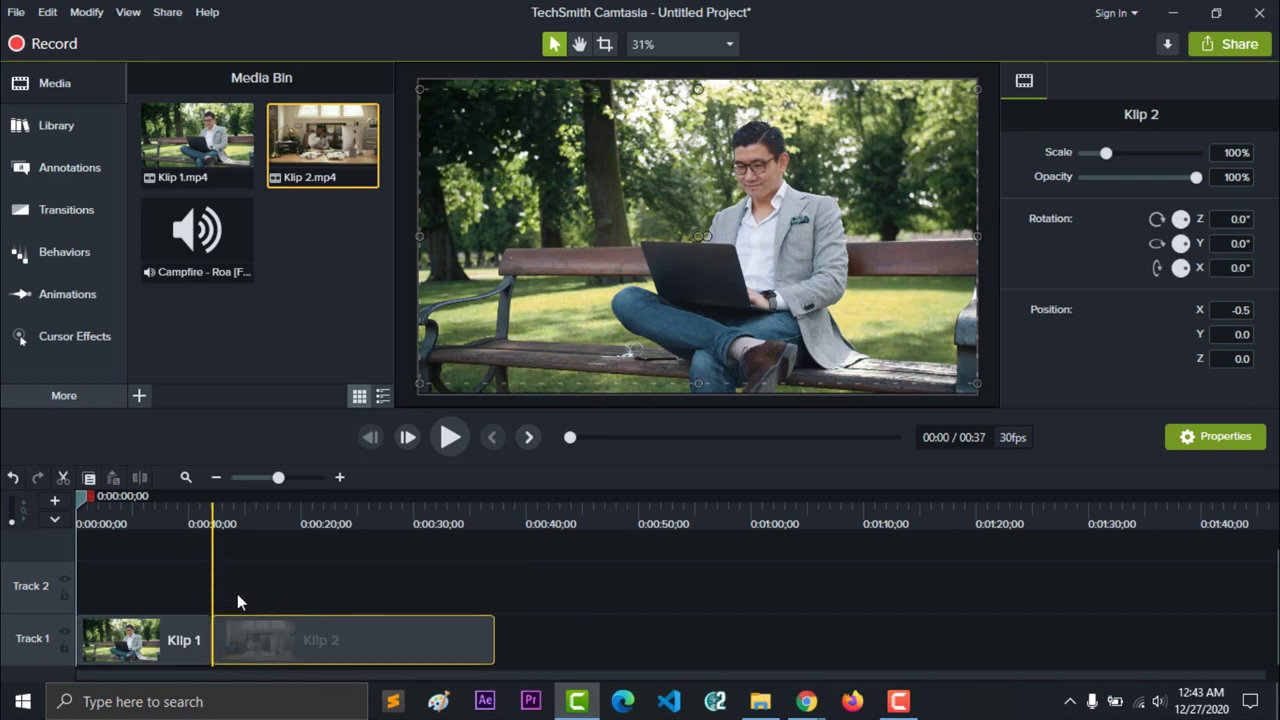
{"action": "left_click", "coordinate": [237, 594]}
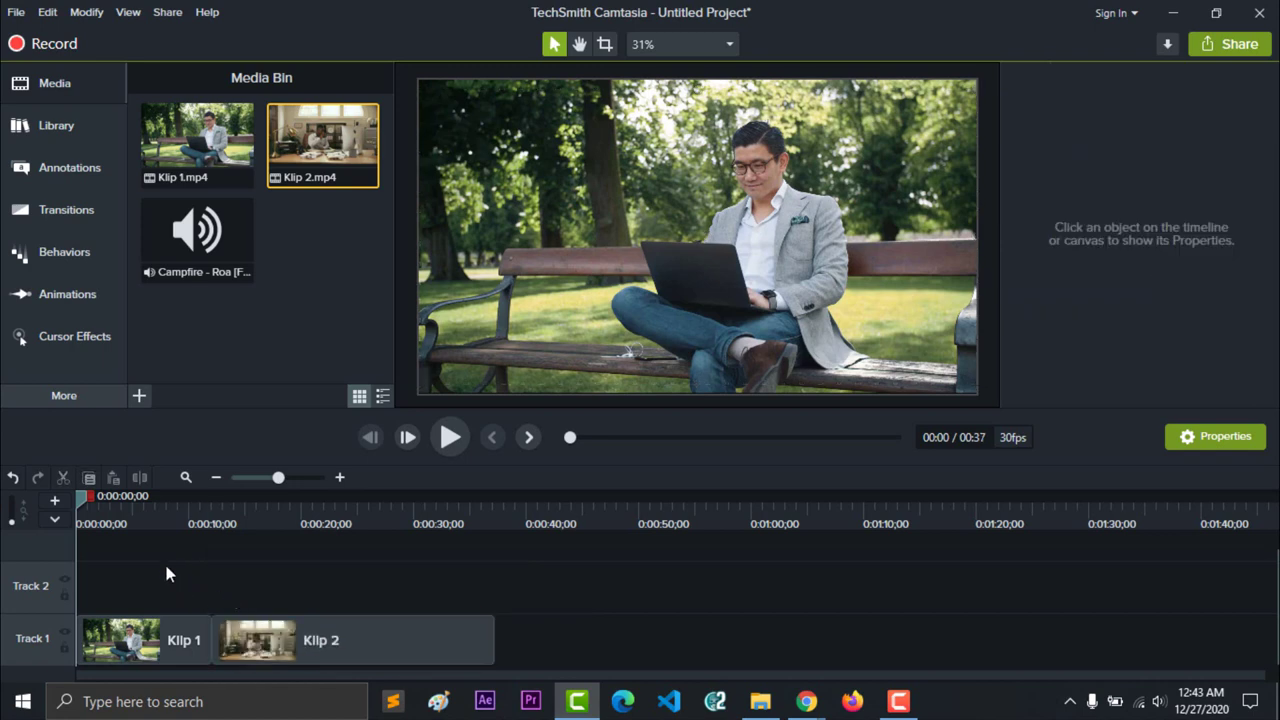
Play the timeline from the start through the cut into Klip 2 and pause at about 15 seconds.
{"action": "left_click", "coordinate": [459, 442]}
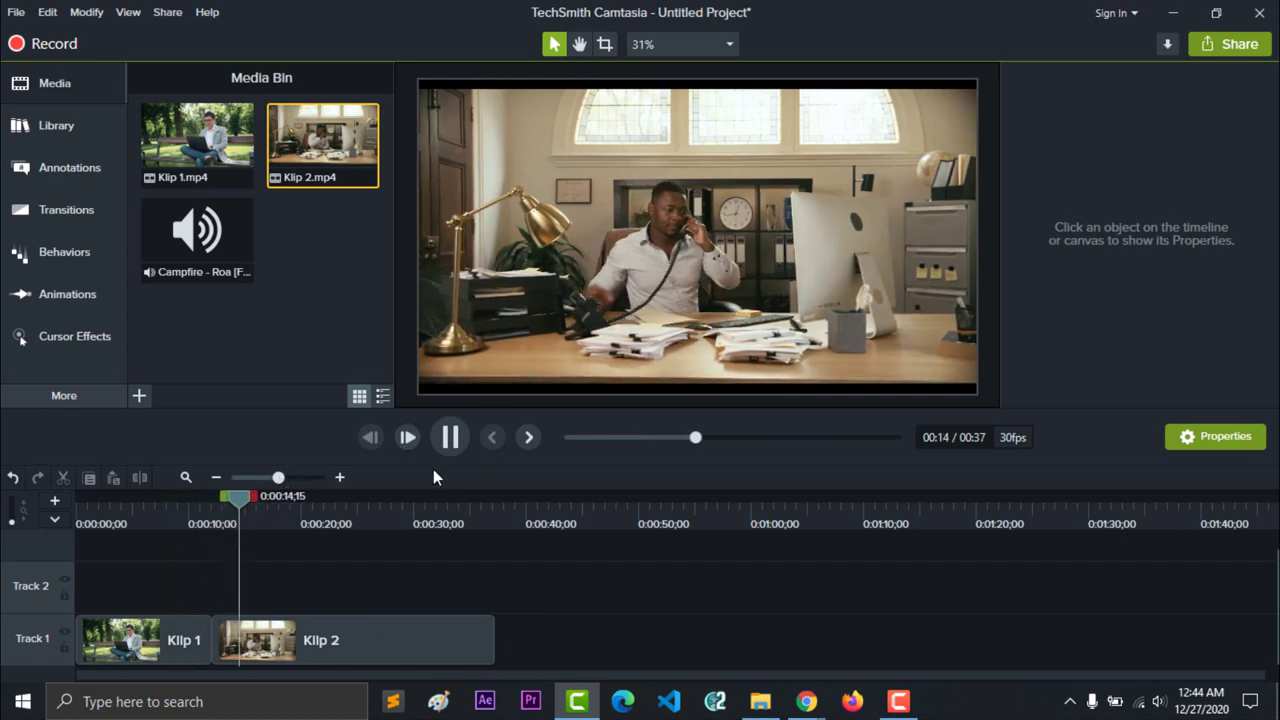
{"action": "left_click", "coordinate": [450, 437]}
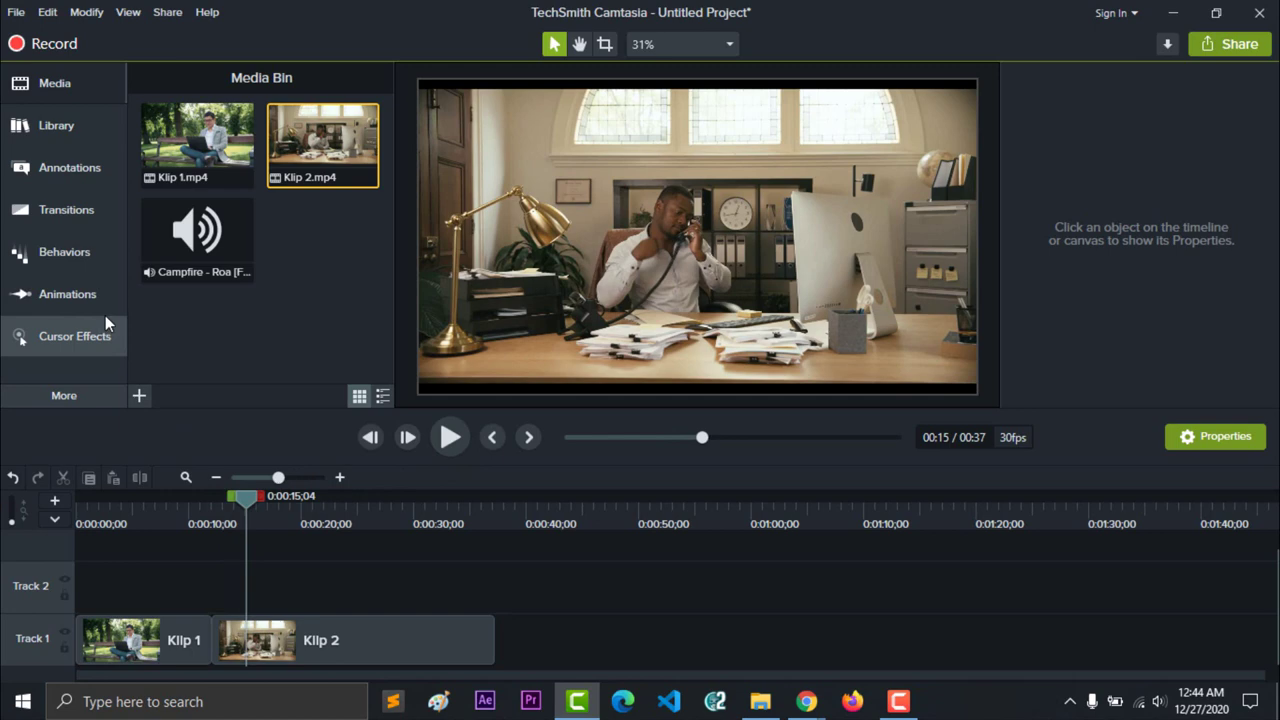
{"action": "left_click", "coordinate": [71, 218]}
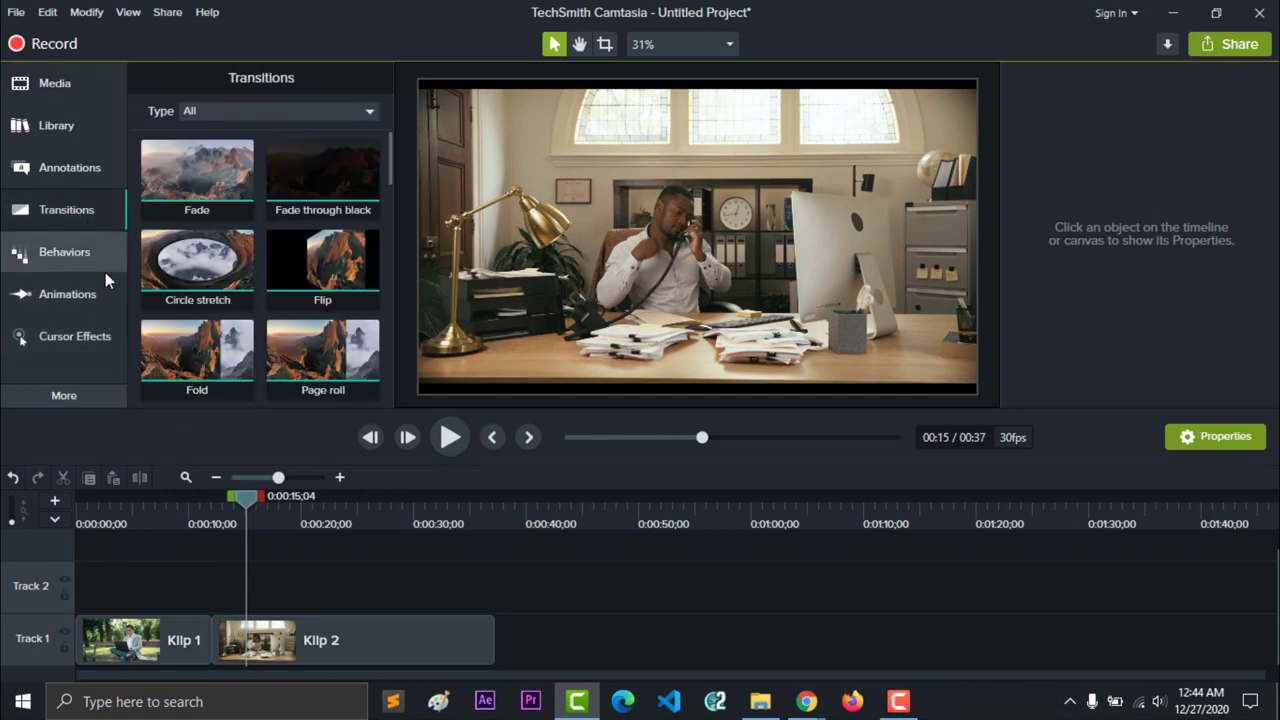
{"action": "left_click", "coordinate": [84, 215]}
{"action": "left_click", "coordinate": [84, 215]}
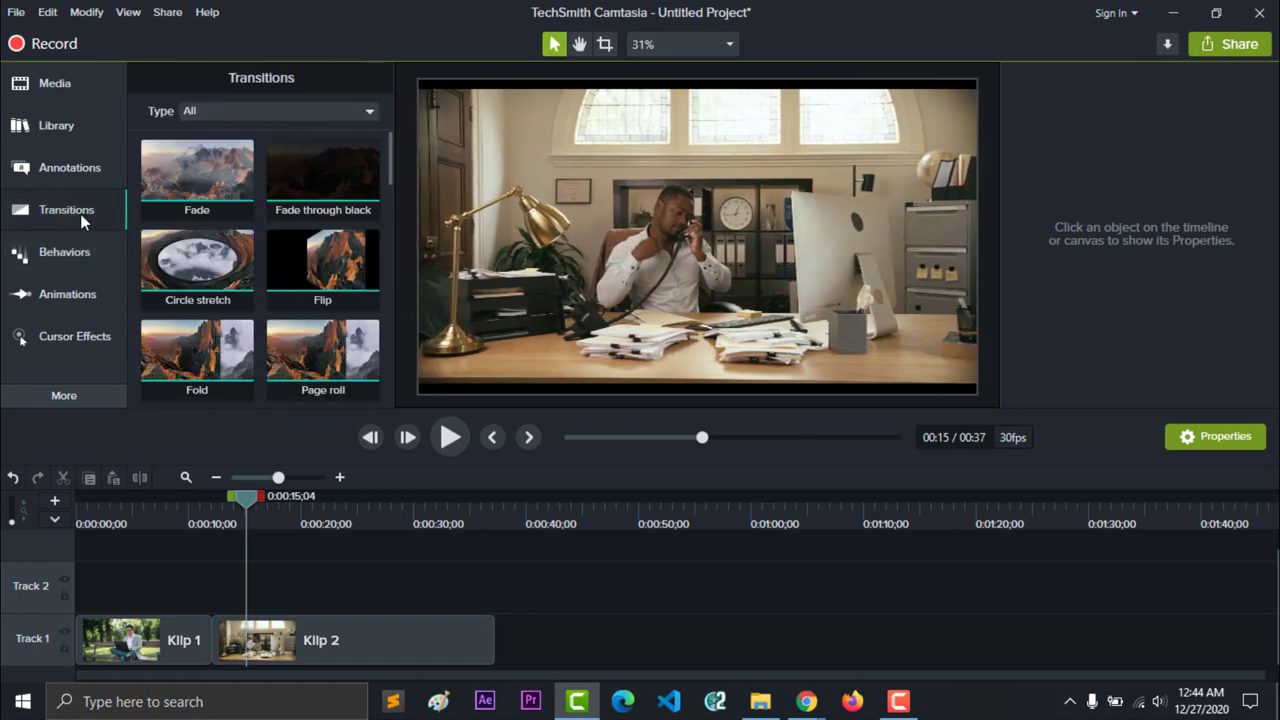
{"action": "left_click", "coordinate": [61, 128]}
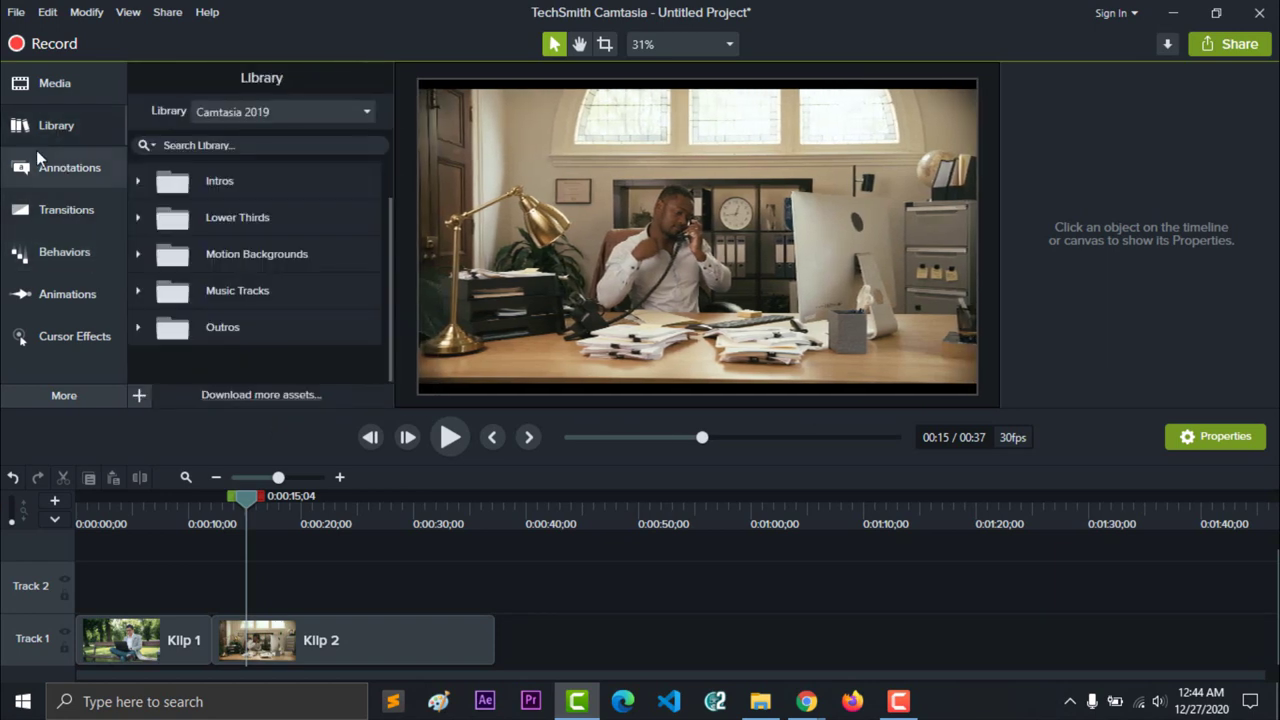
Play the opening seconds of Klip 1 from the timeline start and return the playhead to 0:00:00;00.
{"action": "left_click_drag", "start_coordinate": [243, 499], "coordinate": [51, 503]}
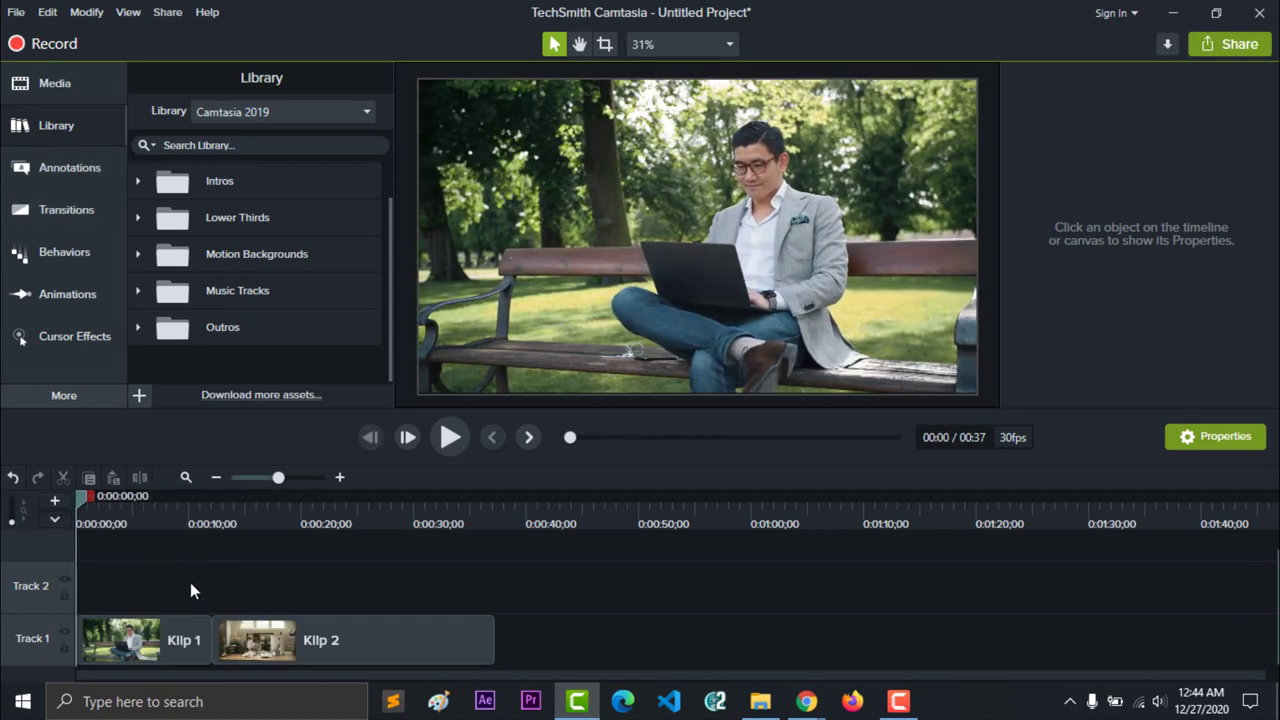
{"action": "key", "text": "ctrl+2"}
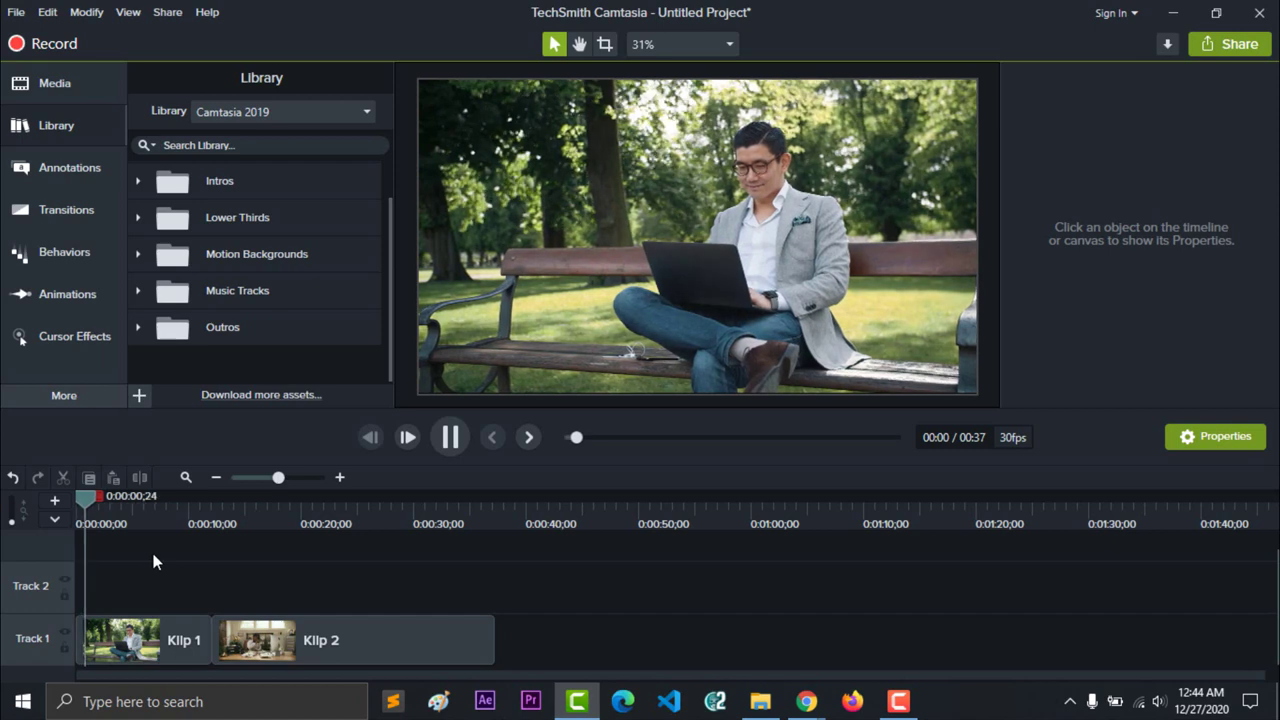
{"action": "key", "text": "space"}
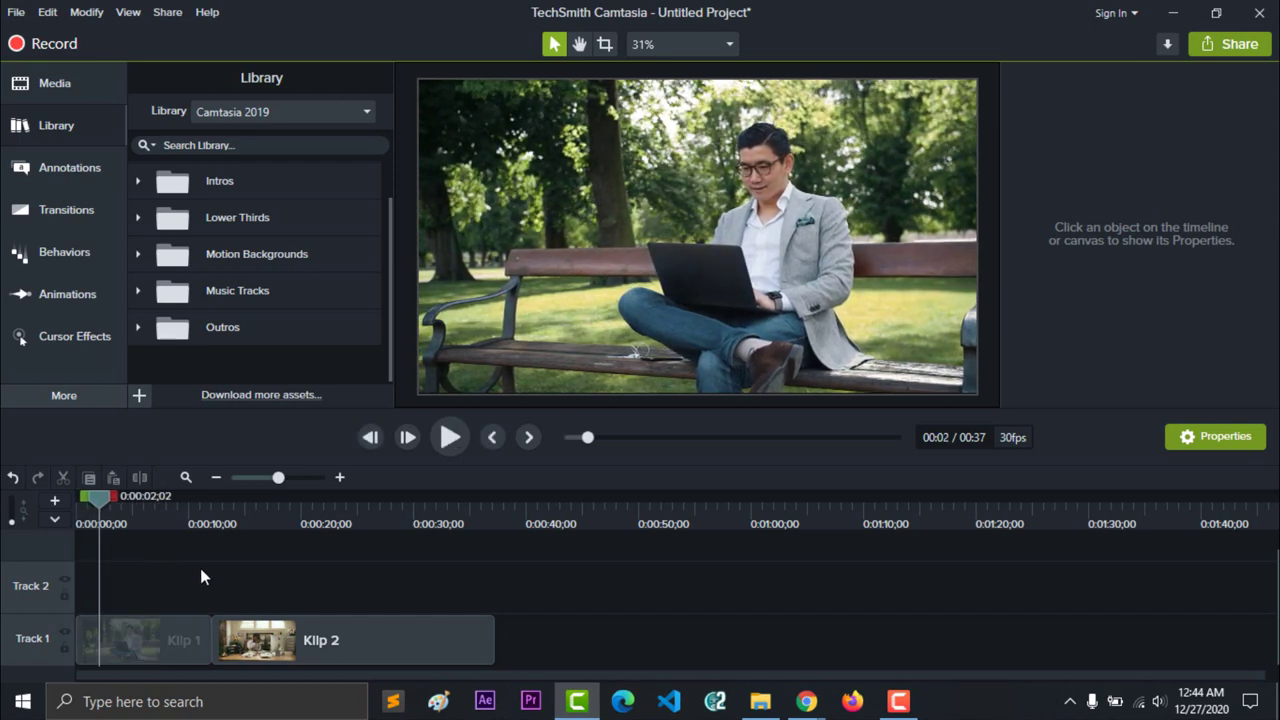
{"action": "left_click_drag", "start_coordinate": [117, 506], "coordinate": [72, 503]}
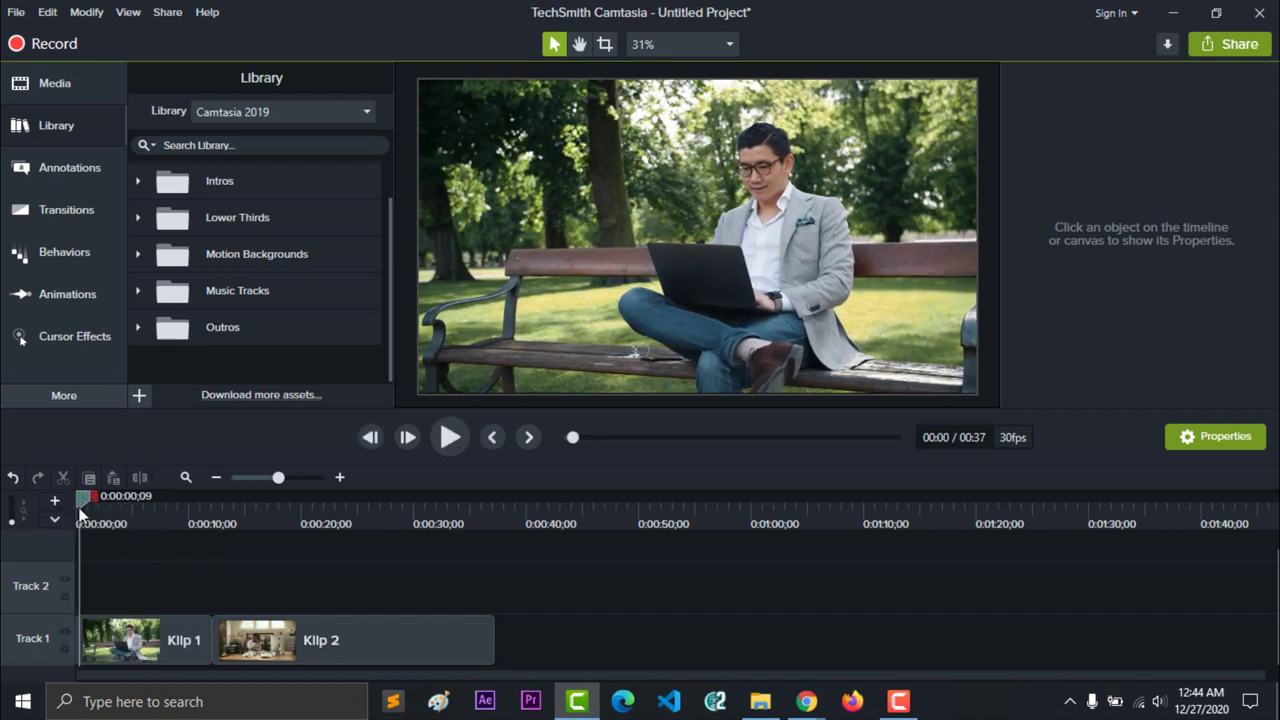
{"action": "key", "text": "space"}
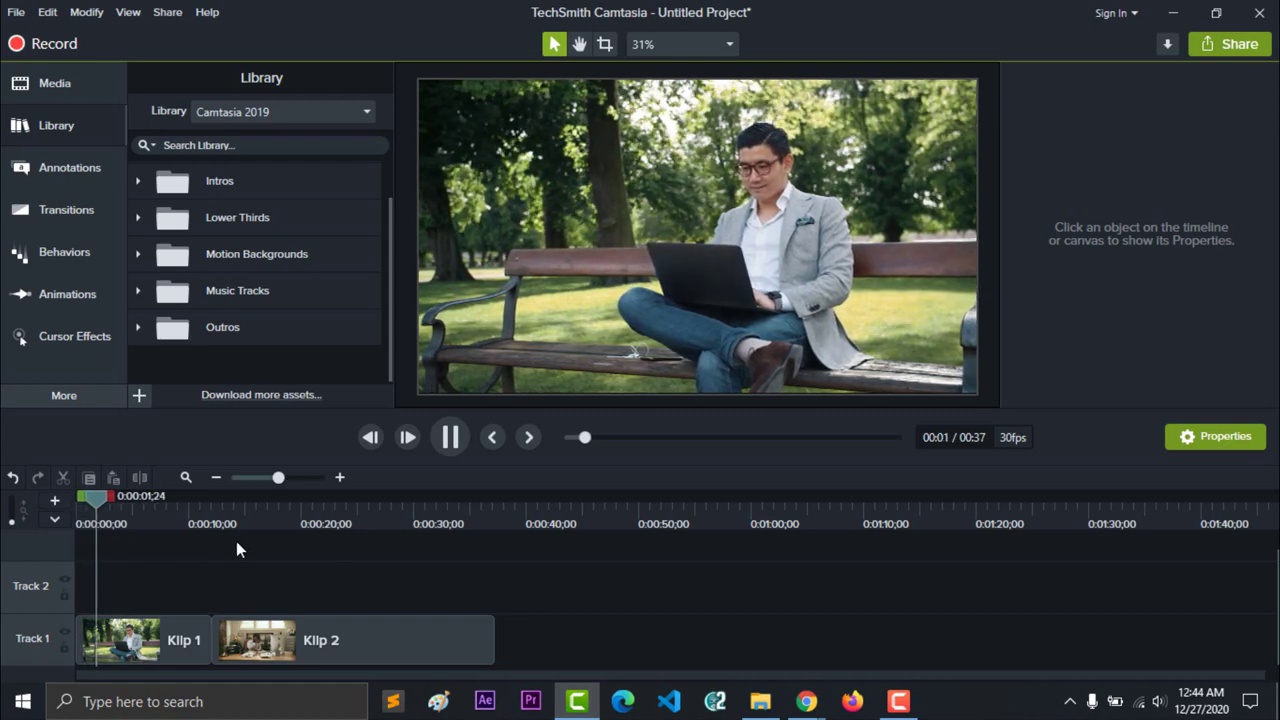
{"action": "key", "text": "space"}
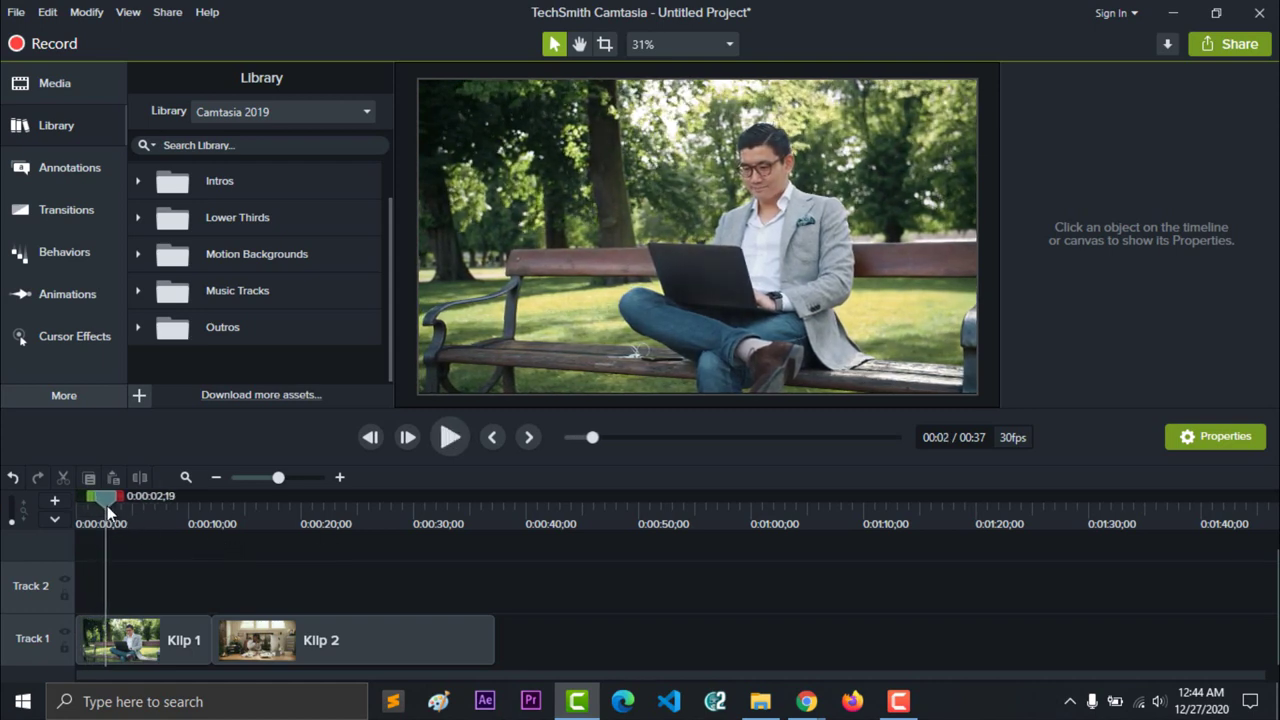
{"action": "left_click_drag", "start_coordinate": [107, 506], "coordinate": [71, 500]}
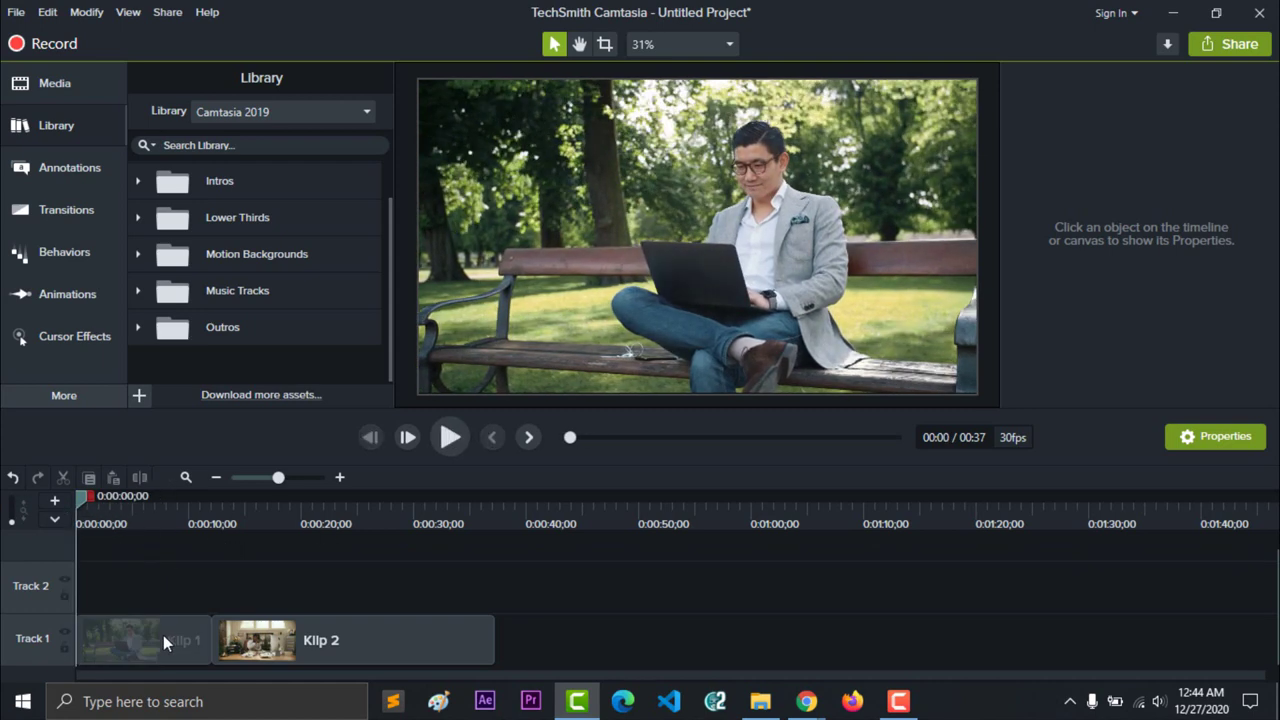
Split Klip 1 on Track 1 at 0:00:04;28 and delete the part before the split.
{"action": "left_click", "coordinate": [163, 635]}
{"action": "left_click_drag", "start_coordinate": [80, 497], "coordinate": [148, 544]}
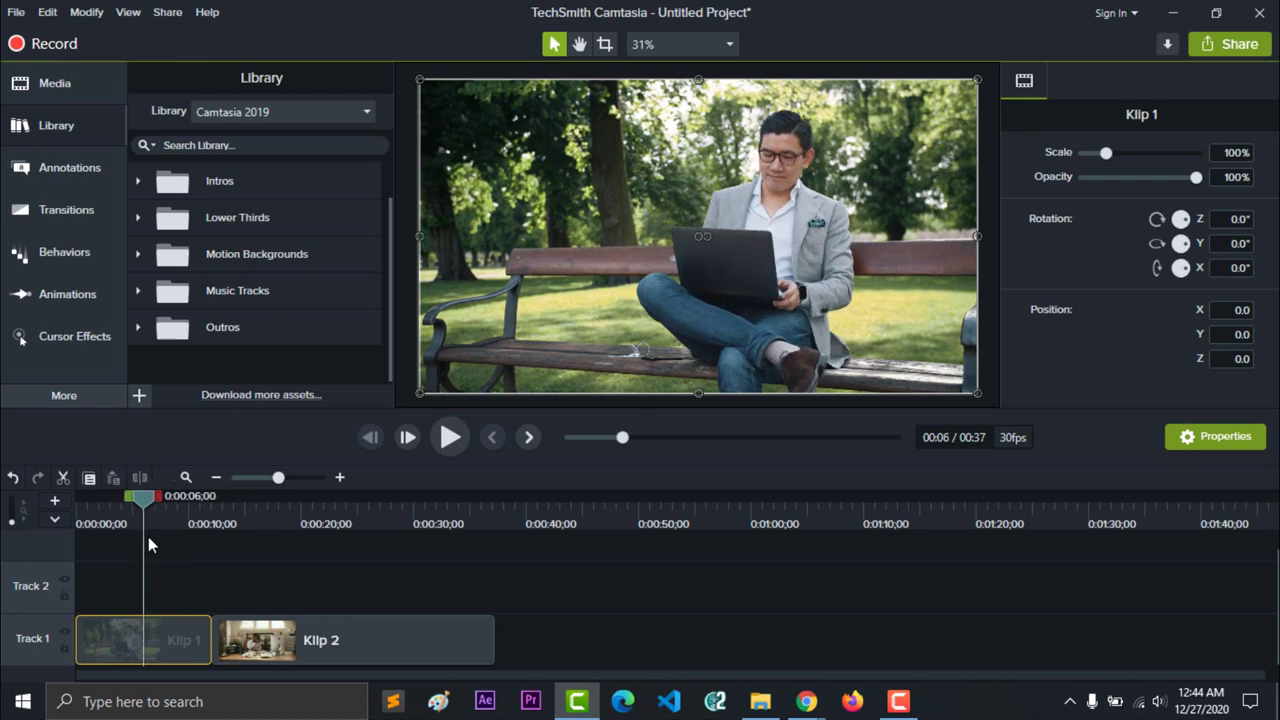
{"action": "key", "text": "space"}
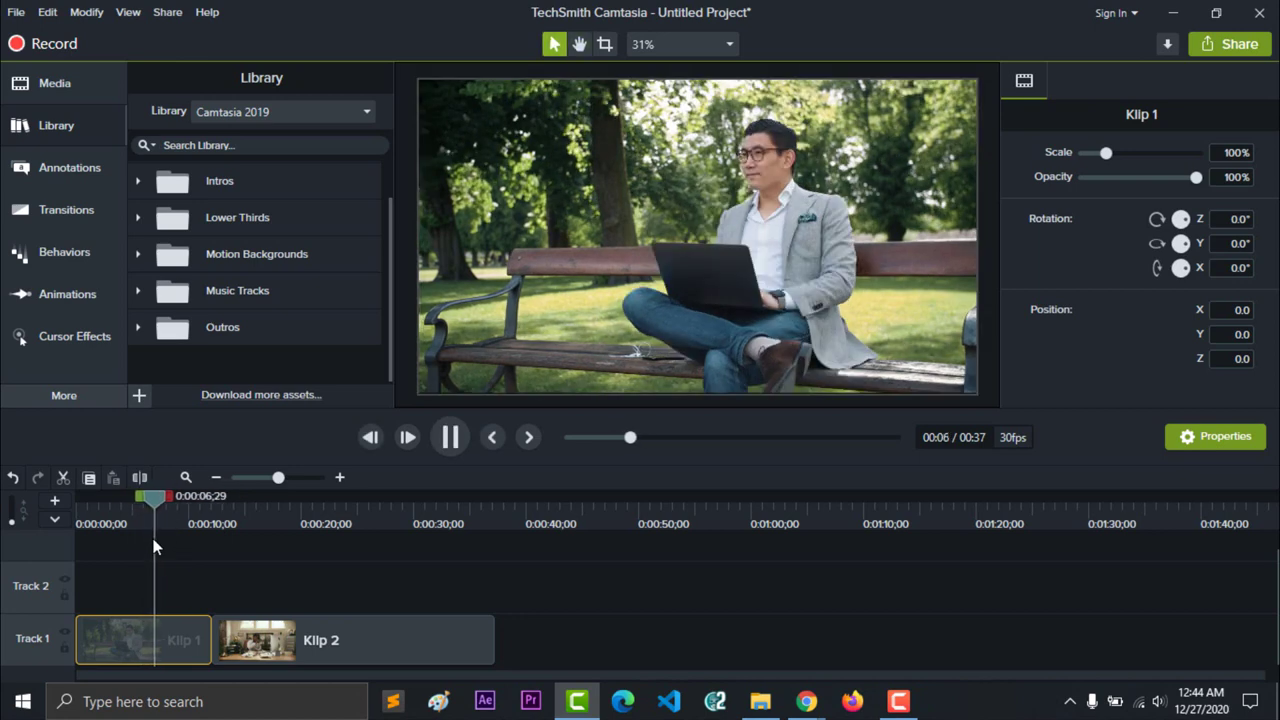
{"action": "key", "text": "space"}
{"action": "left_click_drag", "start_coordinate": [162, 504], "coordinate": [119, 513]}
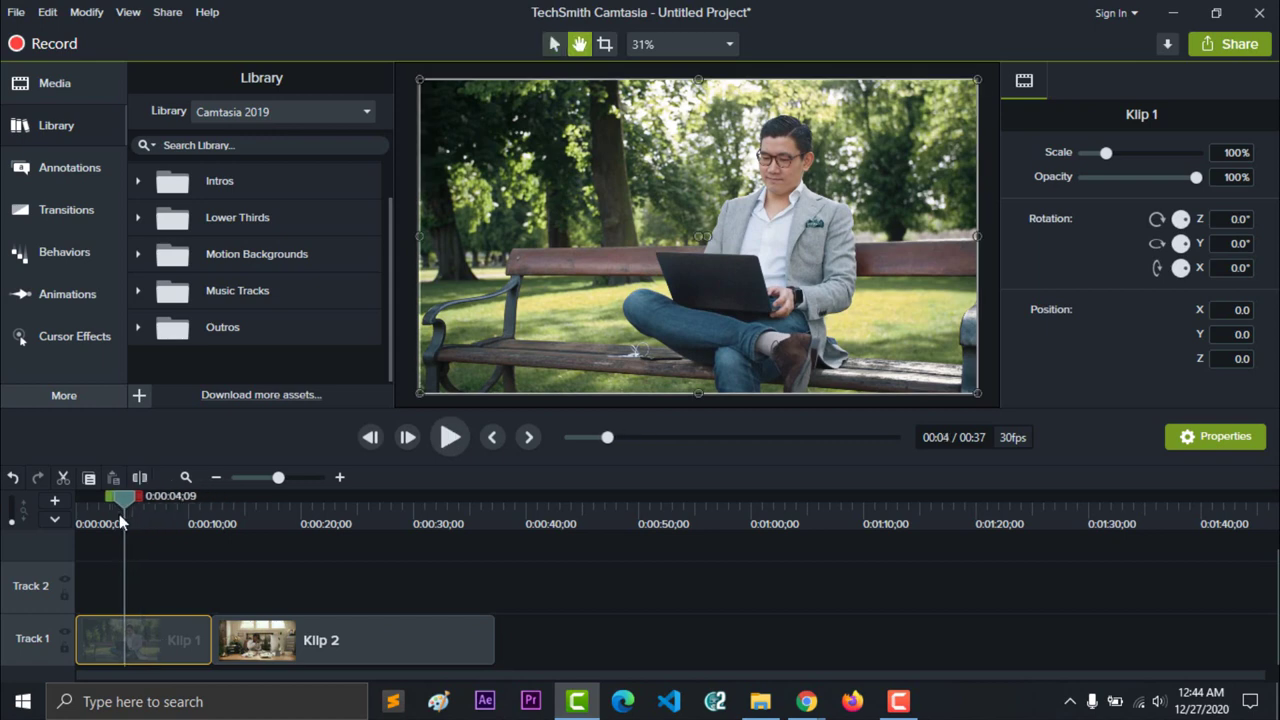
{"action": "key", "text": "space"}
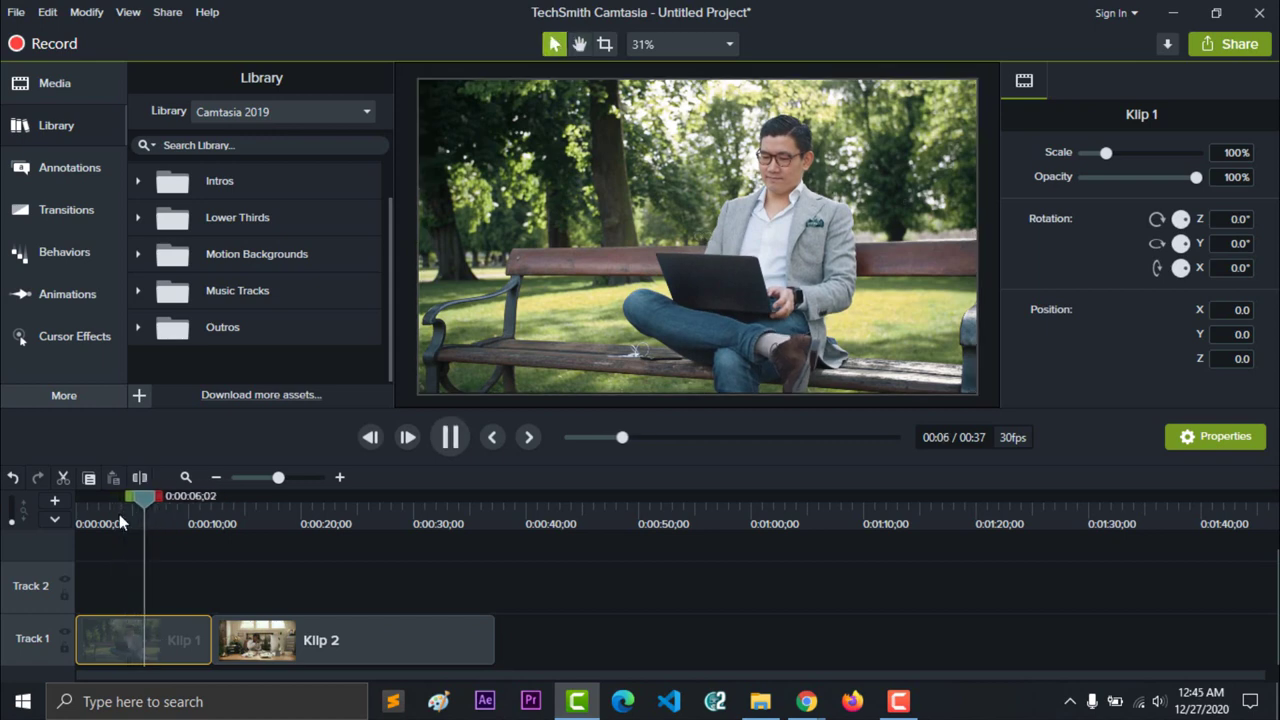
{"action": "key", "text": "space"}
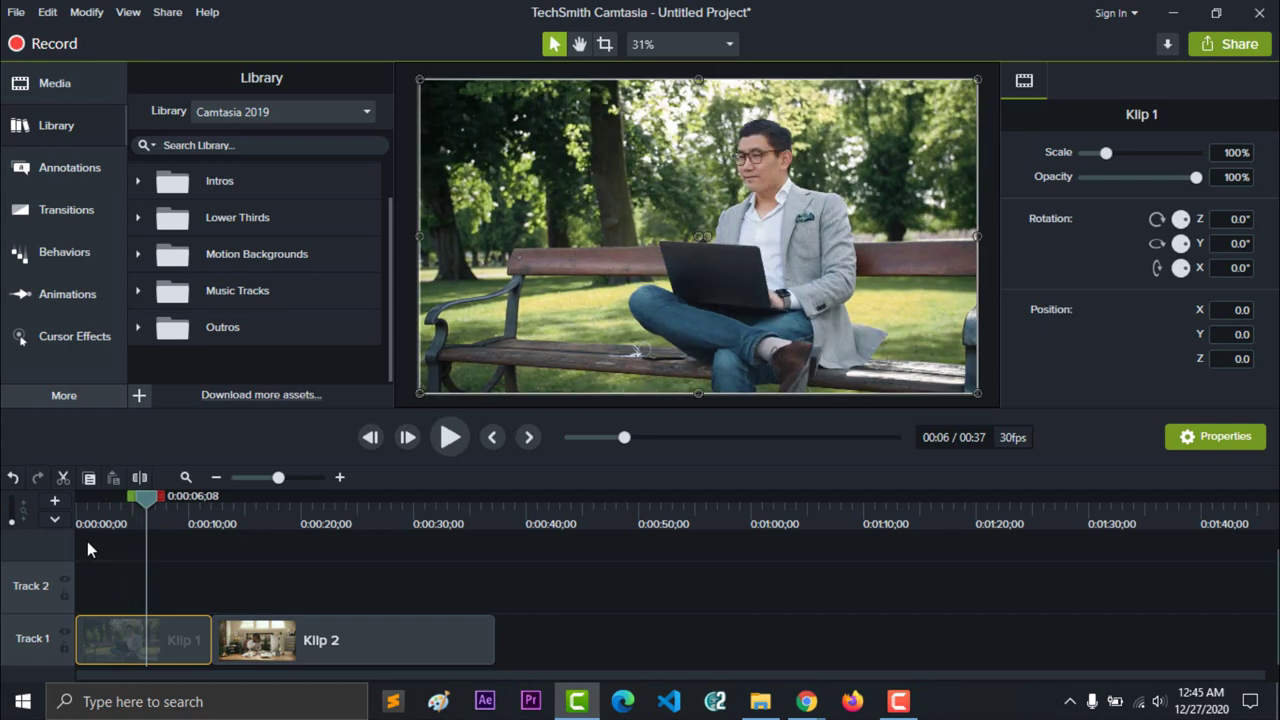
{"action": "left_click_drag", "start_coordinate": [143, 505], "coordinate": [126, 593]}
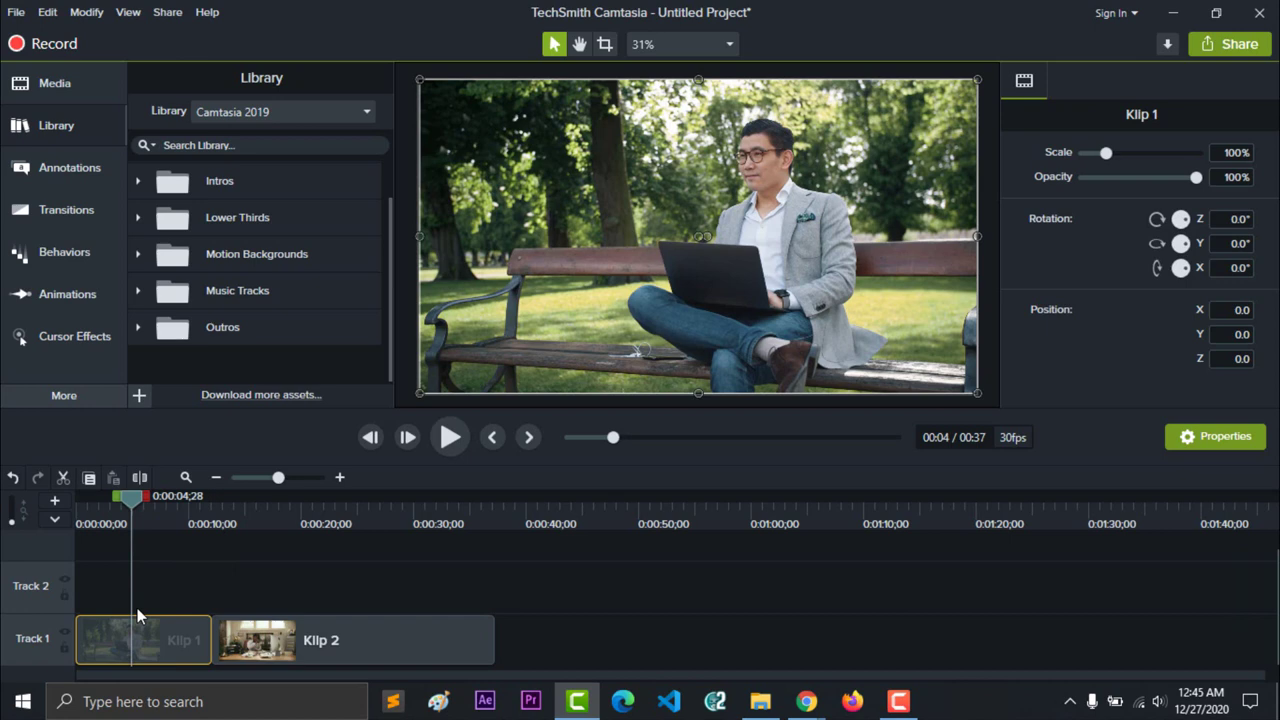
{"action": "left_click", "coordinate": [137, 608]}
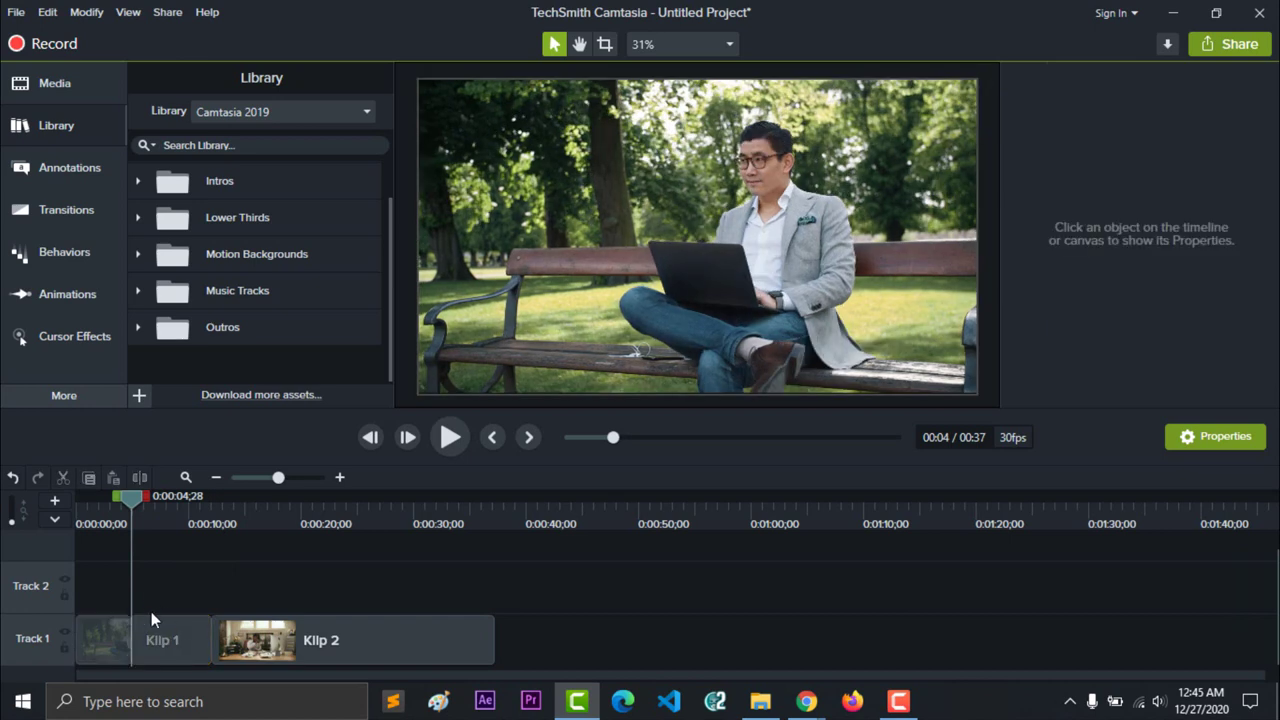
{"action": "left_click", "coordinate": [106, 635]}
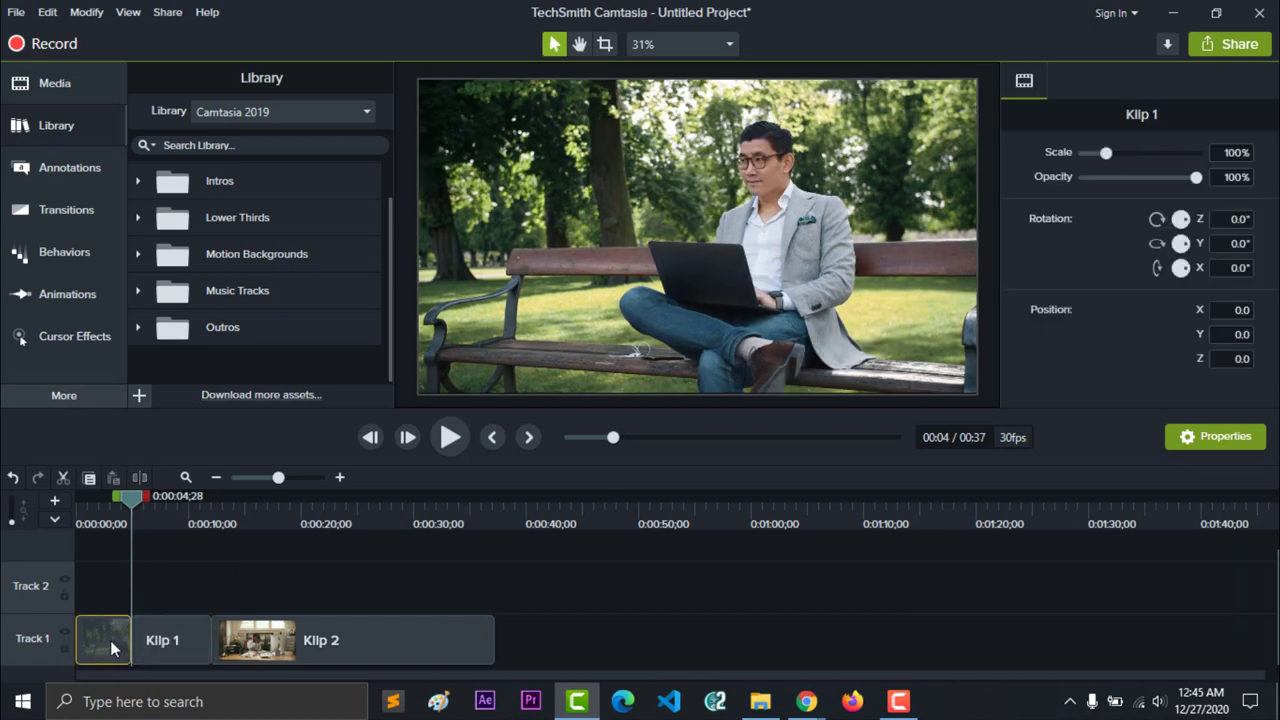
{"action": "key", "text": "Delete"}
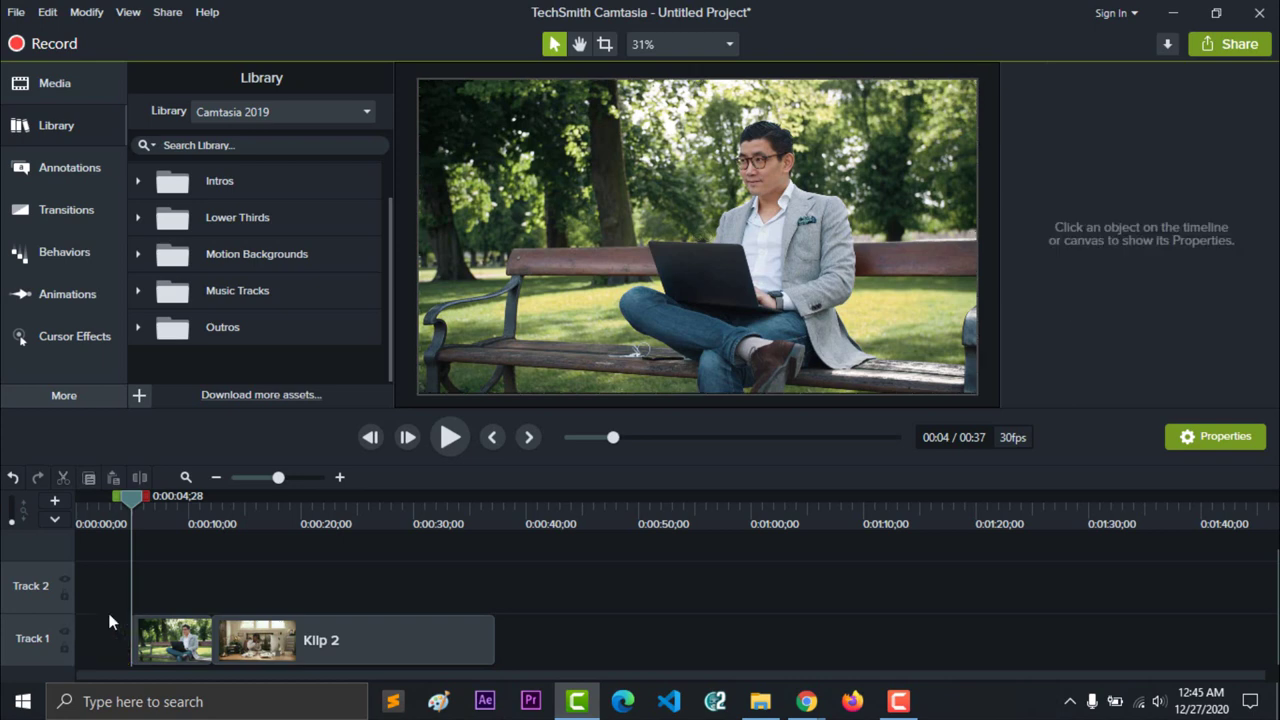
Split Klip 2 on Track 1 at 0:00:32;27 and delete the part after the split.
{"action": "left_click_drag", "start_coordinate": [130, 496], "coordinate": [275, 525]}
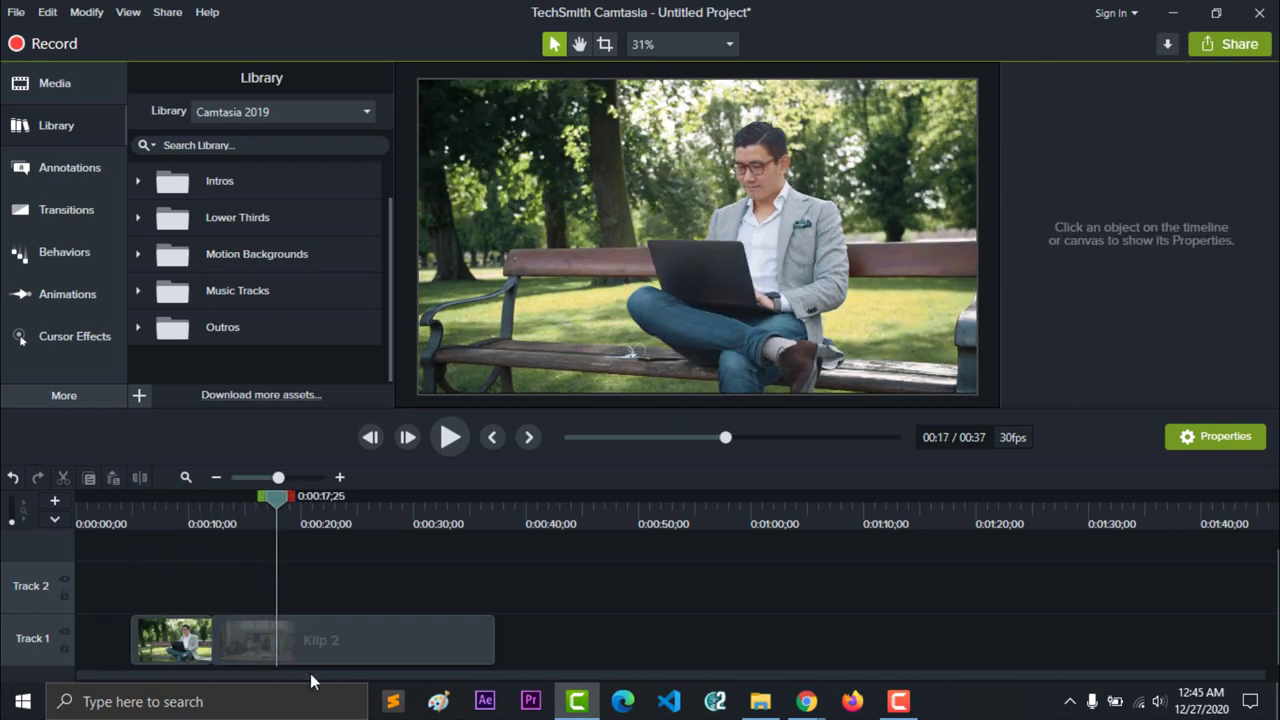
{"action": "left_click", "coordinate": [304, 643]}
{"action": "left_click_drag", "start_coordinate": [279, 508], "coordinate": [446, 533]}
{"action": "left_click_drag", "start_coordinate": [447, 655], "coordinate": [461, 668]}
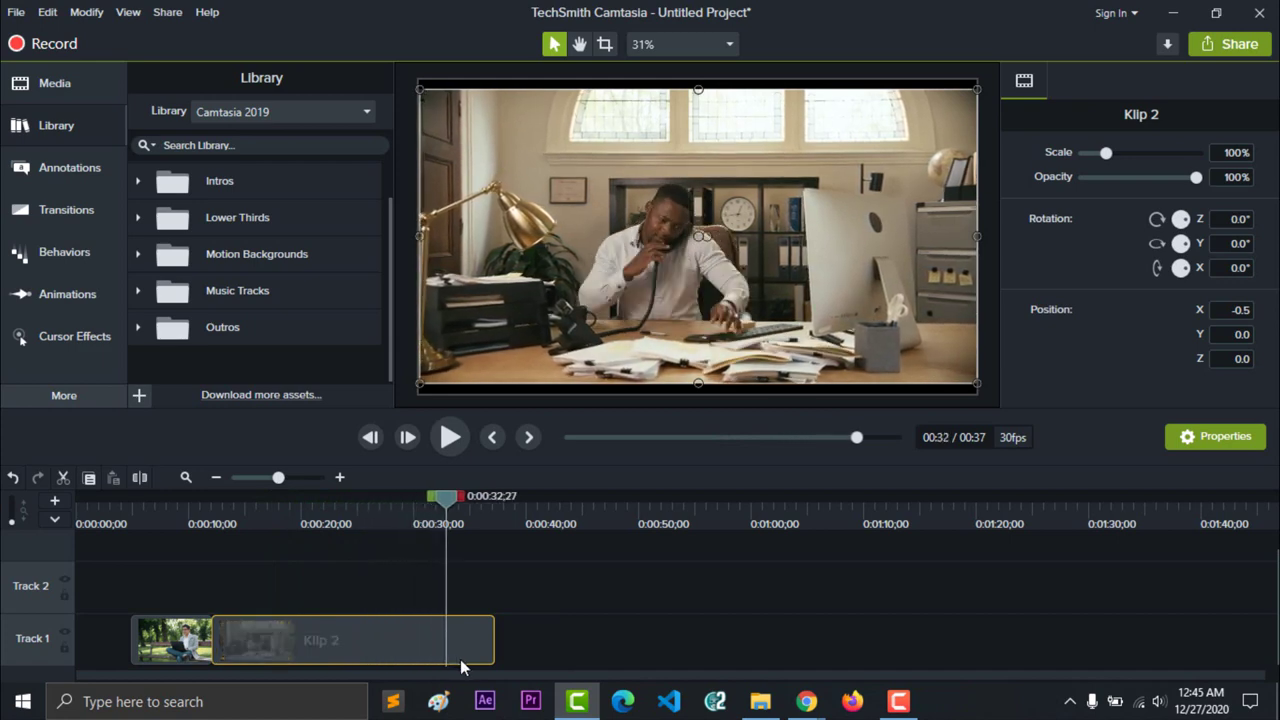
{"action": "key", "text": "s"}
{"action": "left_click", "coordinate": [467, 638]}
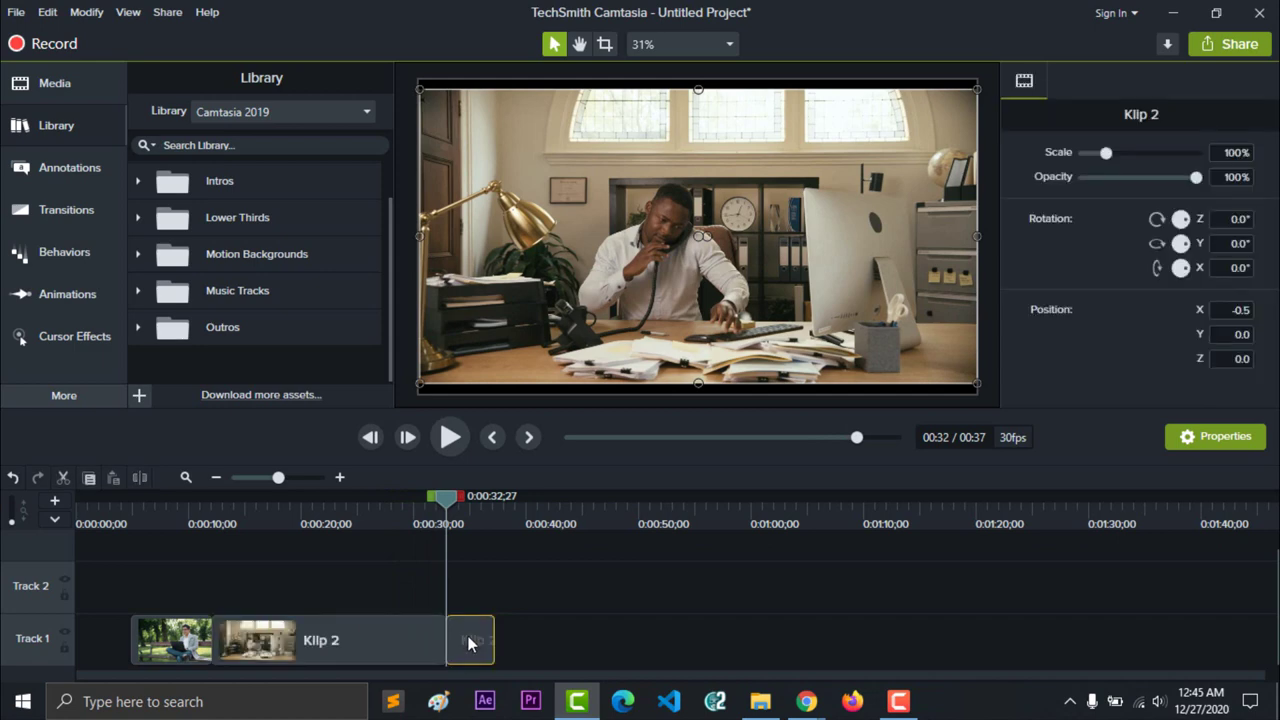
{"action": "key", "text": "Delete"}
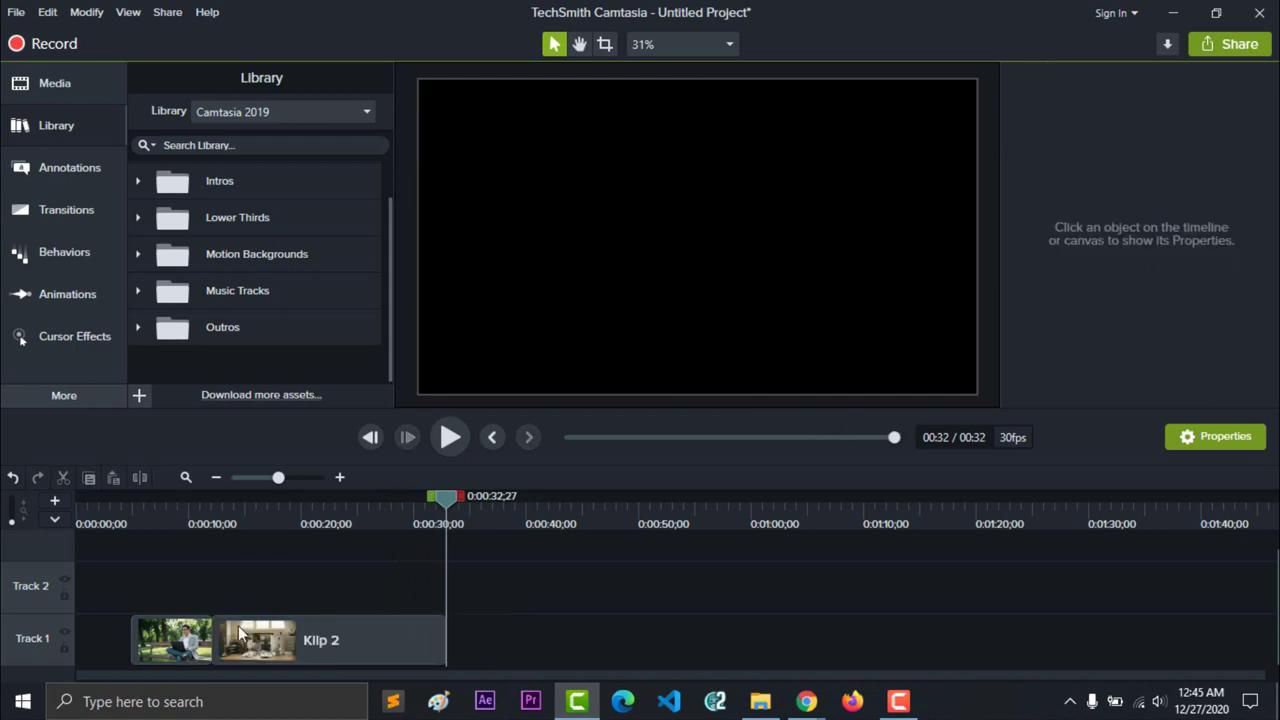
Move Klip 1 and Klip 2 together along the timeline, placing them on Track 1 with Klip 1 starting at 0:00:07;20.
{"action": "key", "text": "ctrl+a"}
{"action": "mouse_move", "coordinate": [316, 646]}
{"action": "left_mouse_down"}
{"action": "mouse_move", "coordinate": [162, 658]}
{"action": "mouse_move", "coordinate": [184, 676]}
{"action": "mouse_move", "coordinate": [297, 643]}
{"action": "left_mouse_up"}
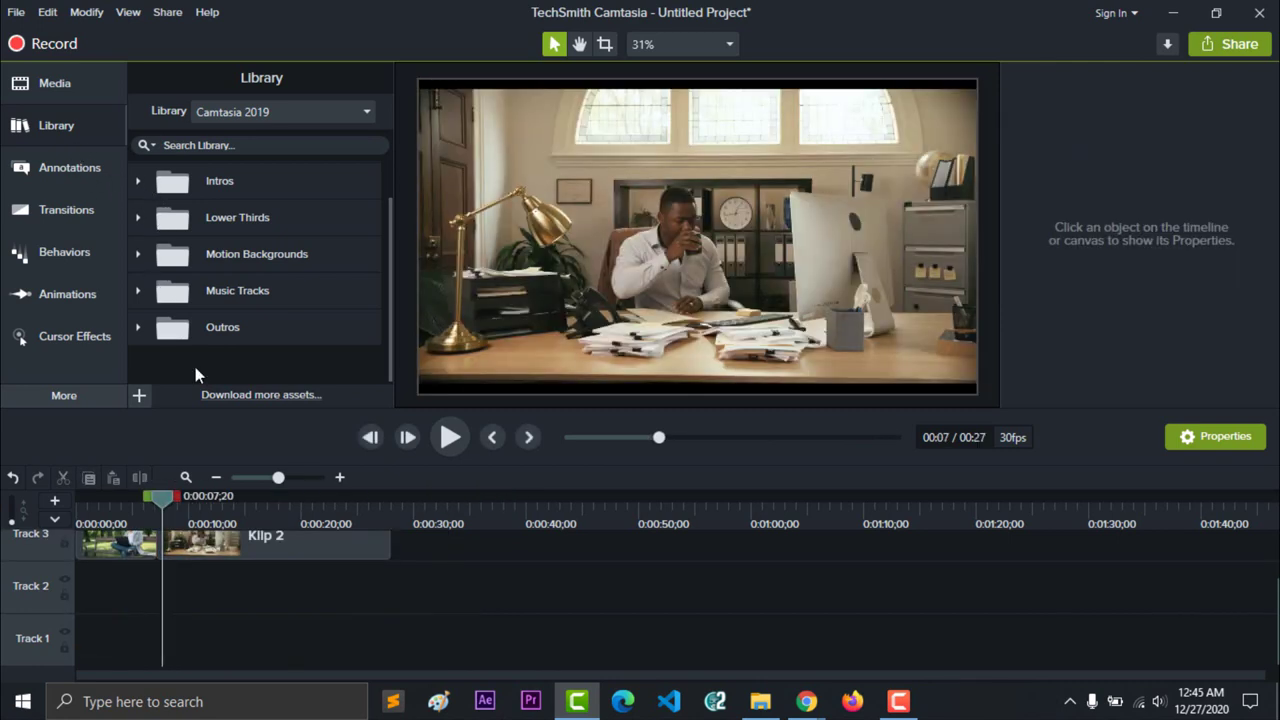
{"action": "left_click_drag", "start_coordinate": [449, 590], "coordinate": [99, 527]}
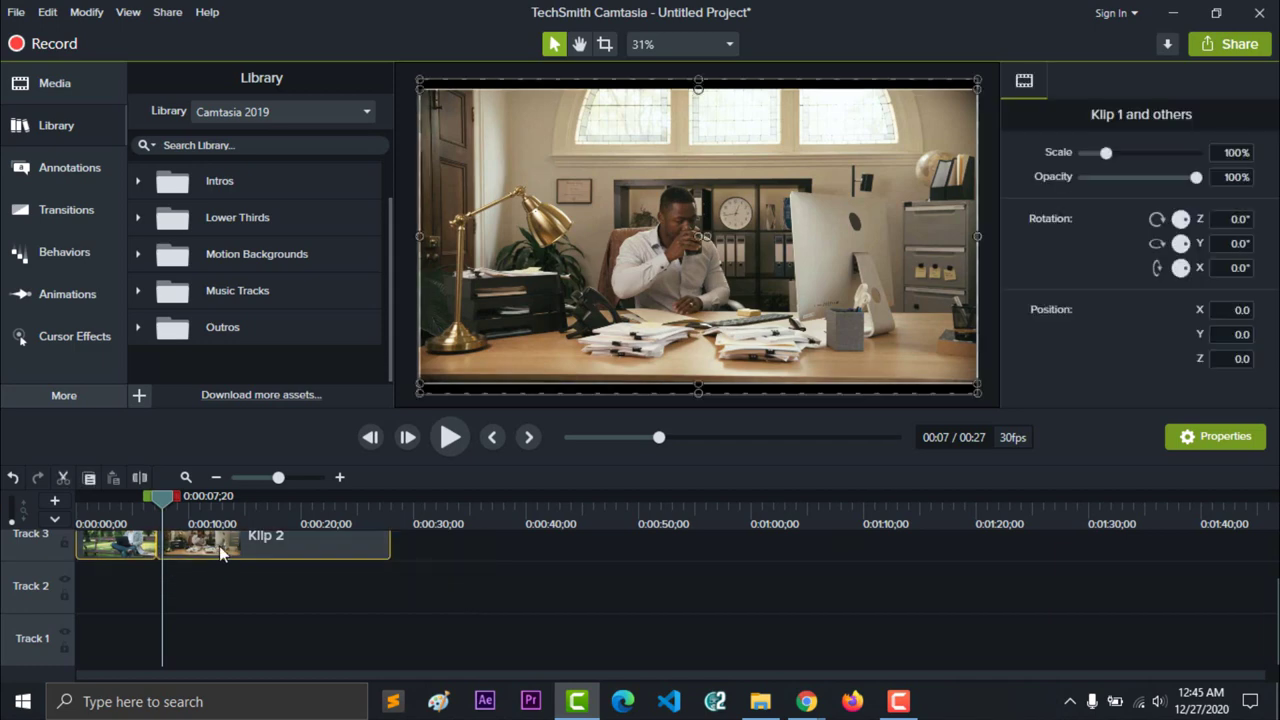
{"action": "left_click_drag", "start_coordinate": [219, 546], "coordinate": [253, 690]}
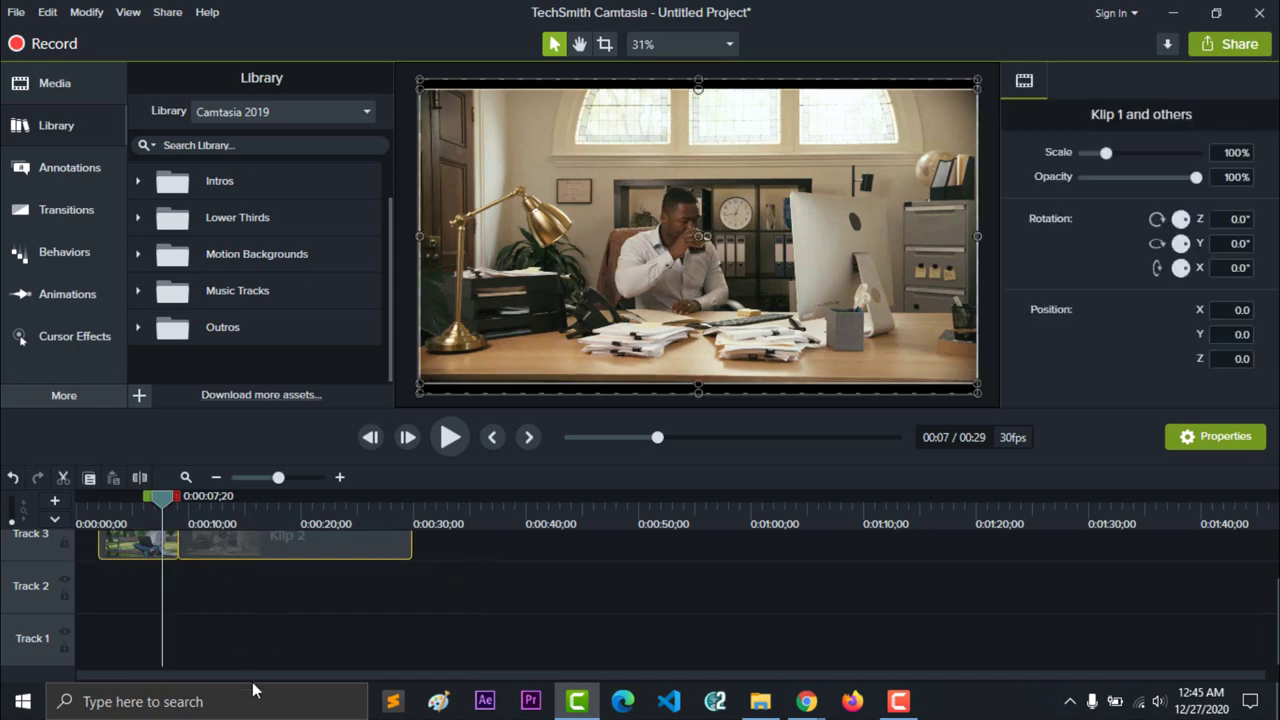
{"action": "left_click_drag", "start_coordinate": [213, 615], "coordinate": [416, 638]}
{"action": "left_click", "coordinate": [203, 591]}
{"action": "left_click", "coordinate": [157, 612]}
{"action": "left_click", "coordinate": [416, 638]}
{"action": "left_click_drag", "start_coordinate": [219, 651], "coordinate": [588, 646]}
{"action": "left_click", "coordinate": [296, 590]}
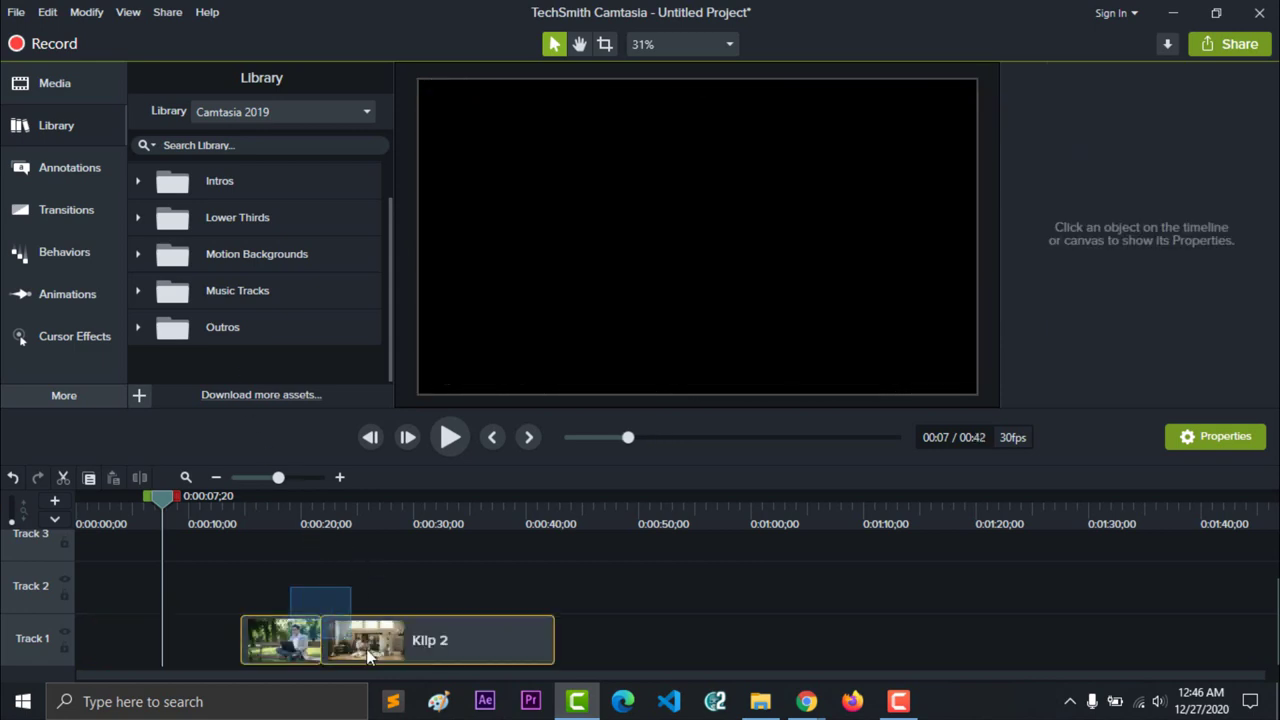
{"action": "left_click_drag", "start_coordinate": [362, 650], "coordinate": [280, 654]}
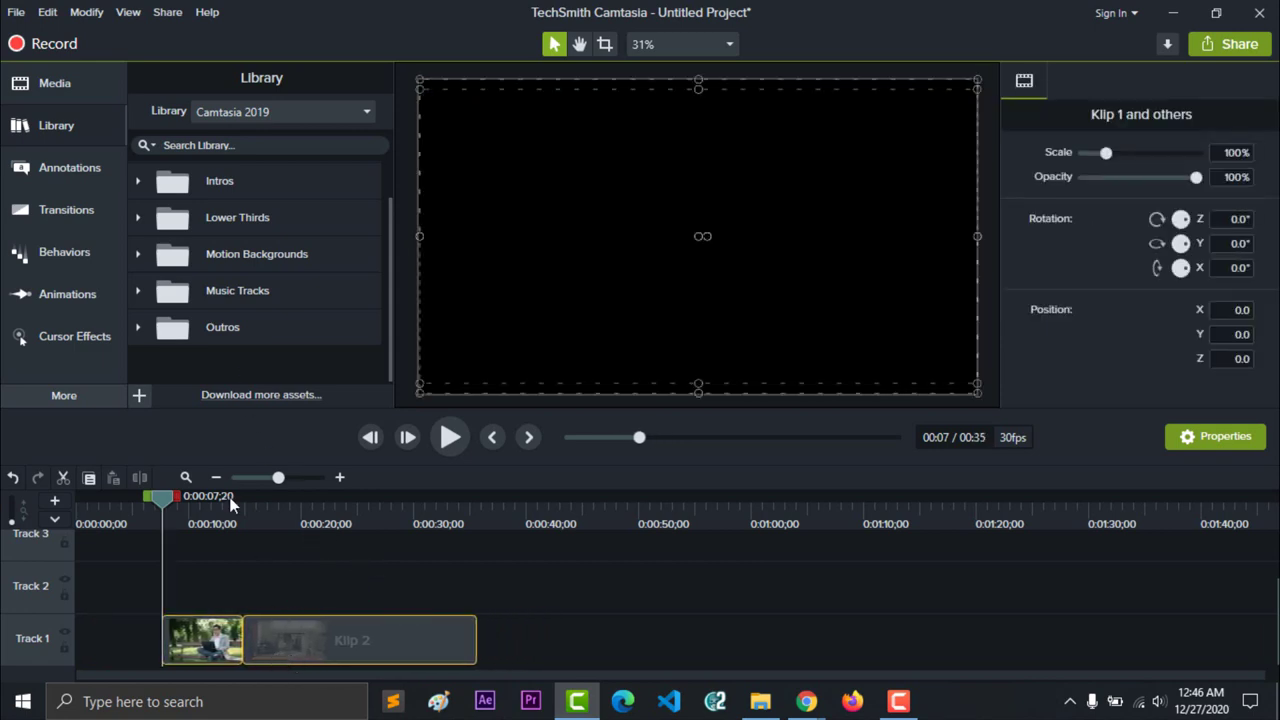
Add the spinningcomputer intro from the library's Intros folder to the timeline at the playhead.
{"action": "left_click", "coordinate": [138, 183]}
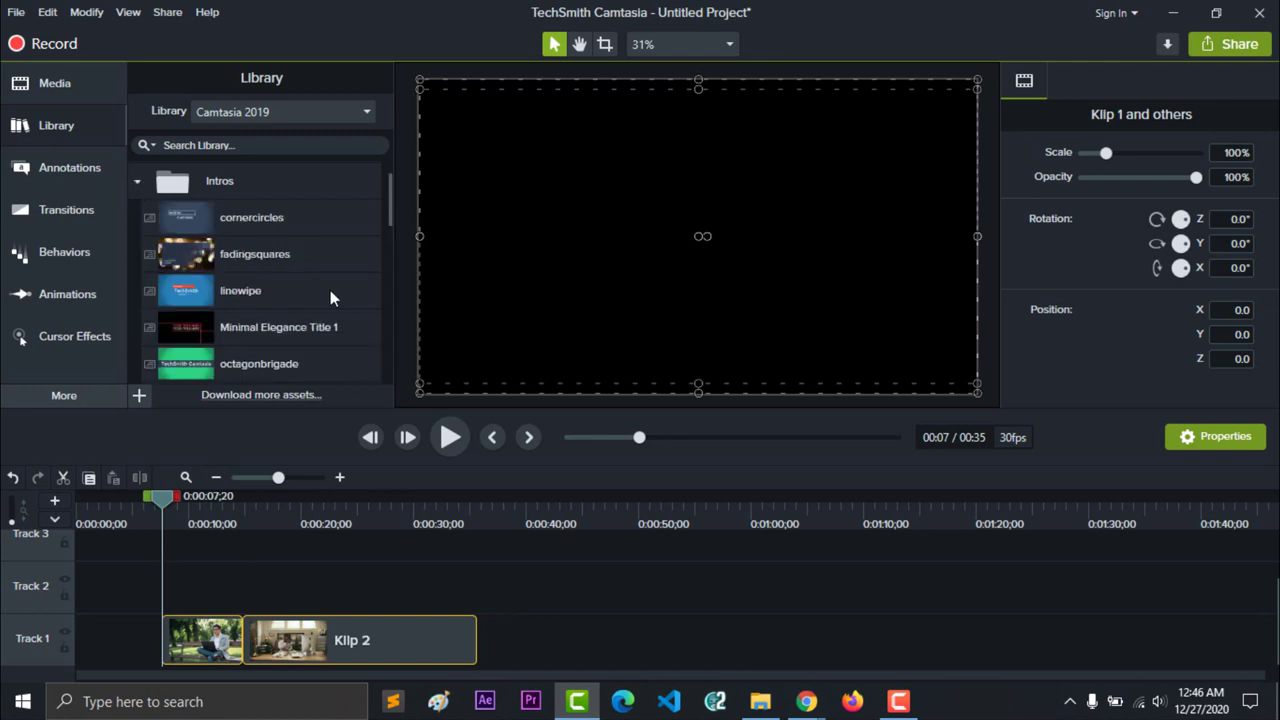
{"action": "left_click_drag", "start_coordinate": [384, 196], "coordinate": [385, 266]}
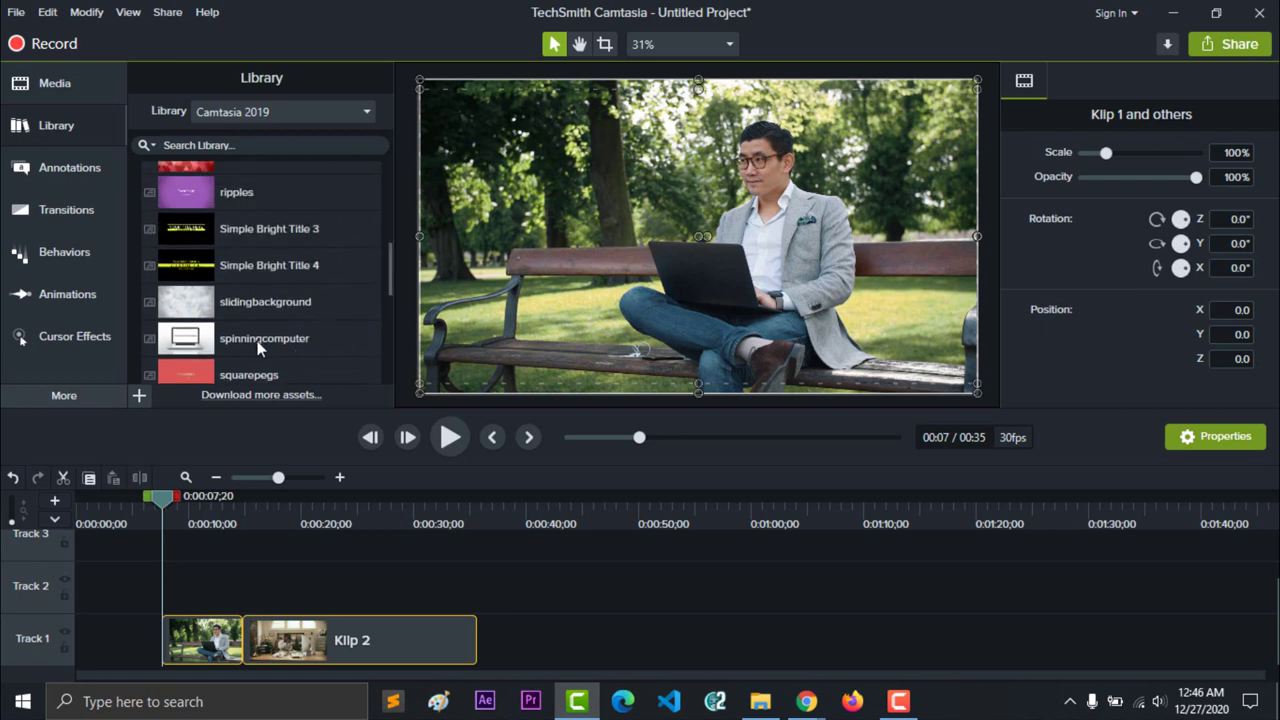
{"action": "scroll", "coordinate": [256, 343], "scroll_direction": "down", "scroll_amount": 1}
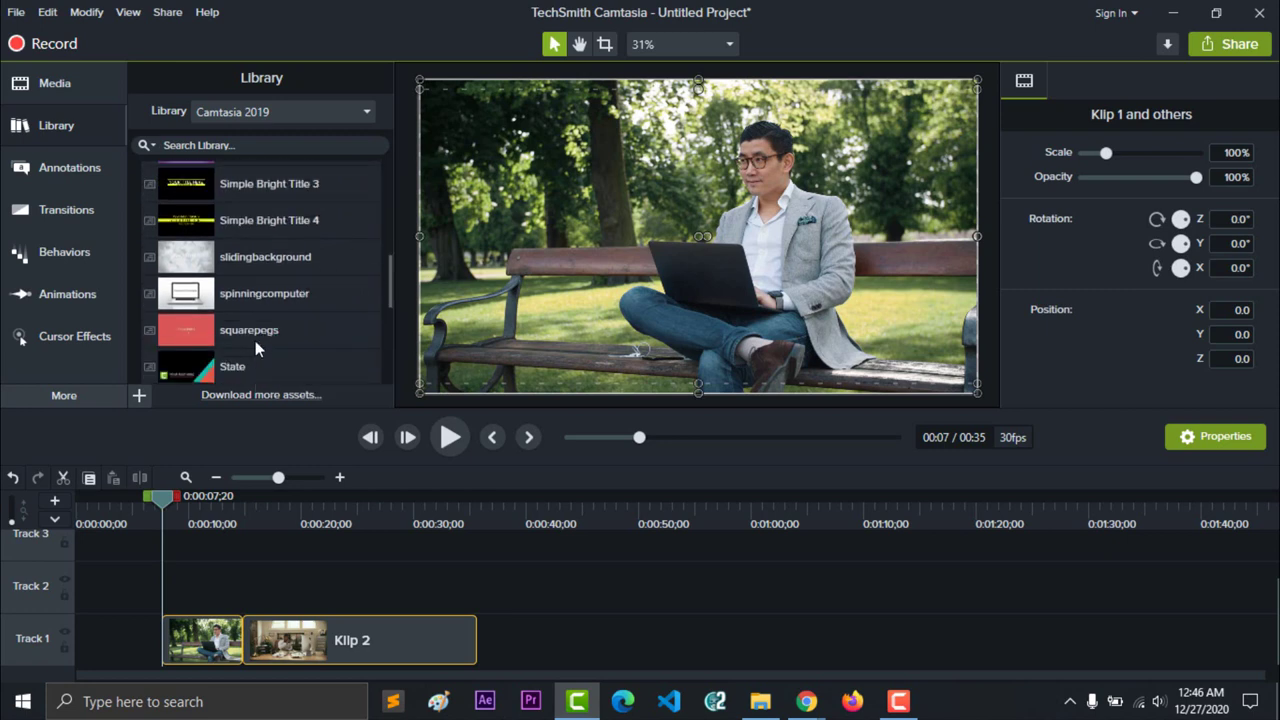
{"action": "right_click", "coordinate": [228, 293]}
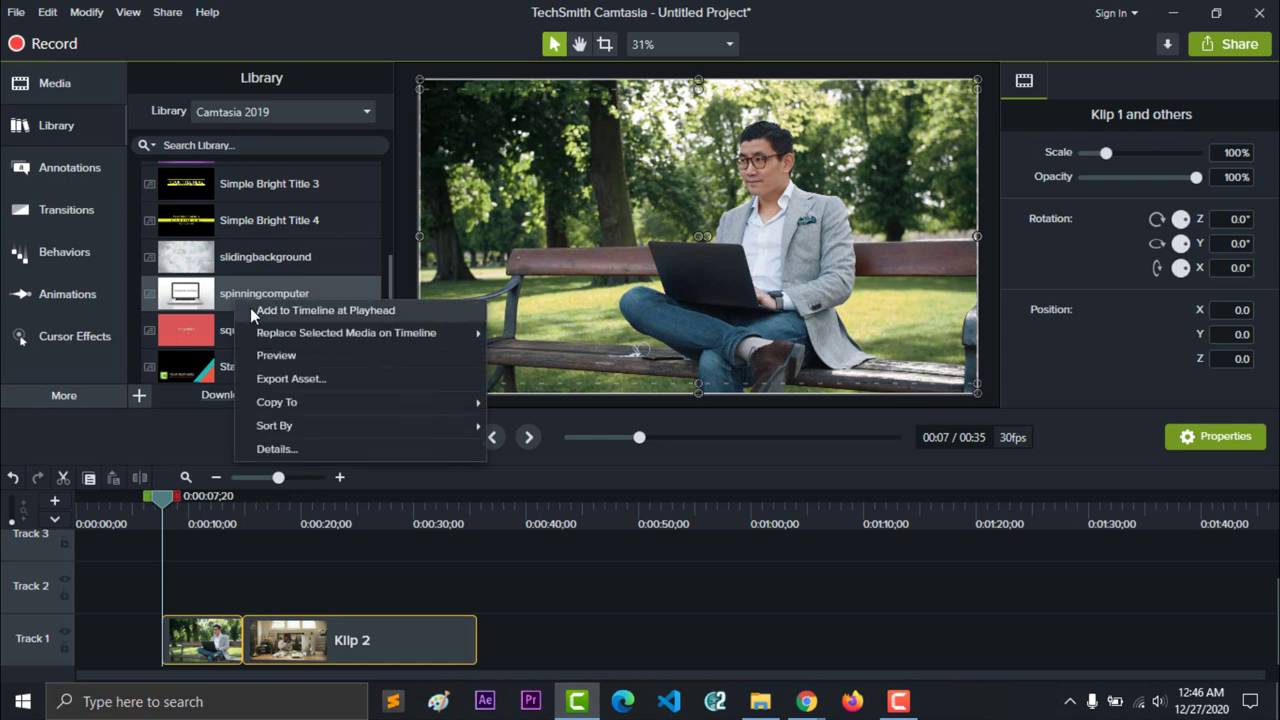
{"action": "left_click", "coordinate": [250, 307]}
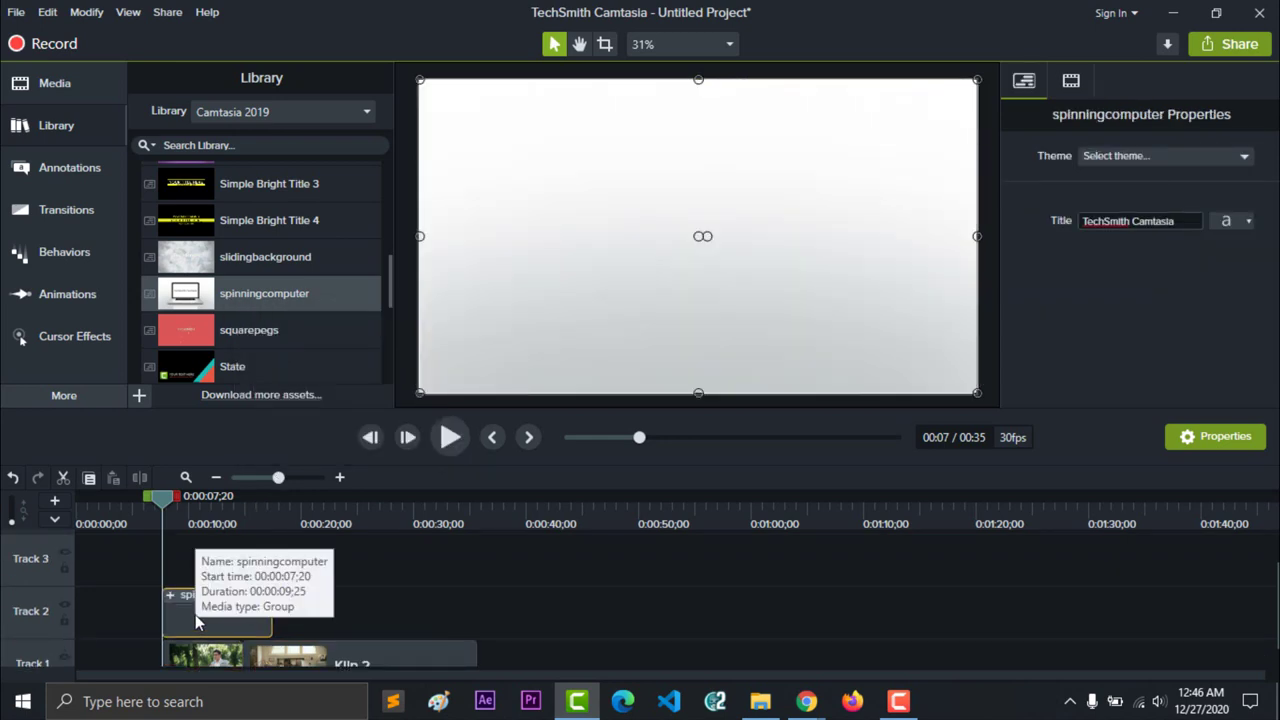
Play the spinningcomputer intro, replay its laptop-opening section, and park the playhead at 0:00:15;15.
{"action": "left_click", "coordinate": [449, 437]}
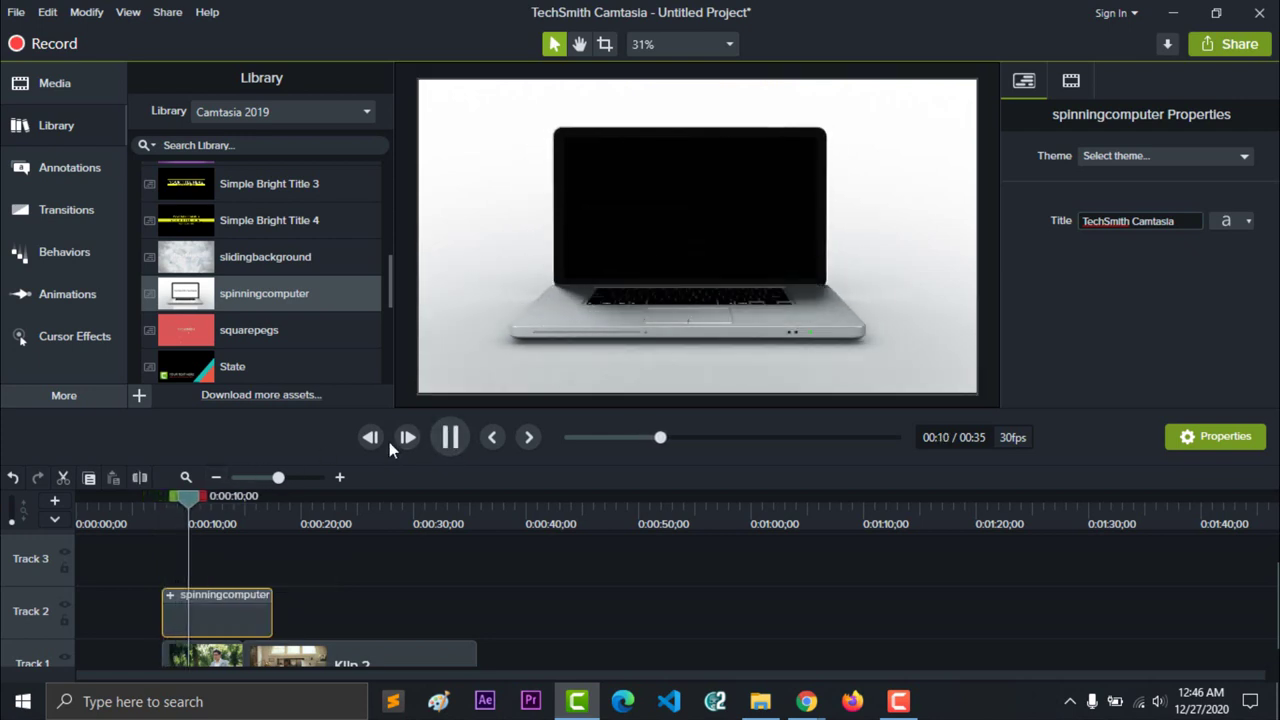
{"action": "left_click", "coordinate": [224, 616]}
{"action": "key", "text": "space"}
{"action": "left_click_drag", "start_coordinate": [259, 497], "coordinate": [237, 503]}
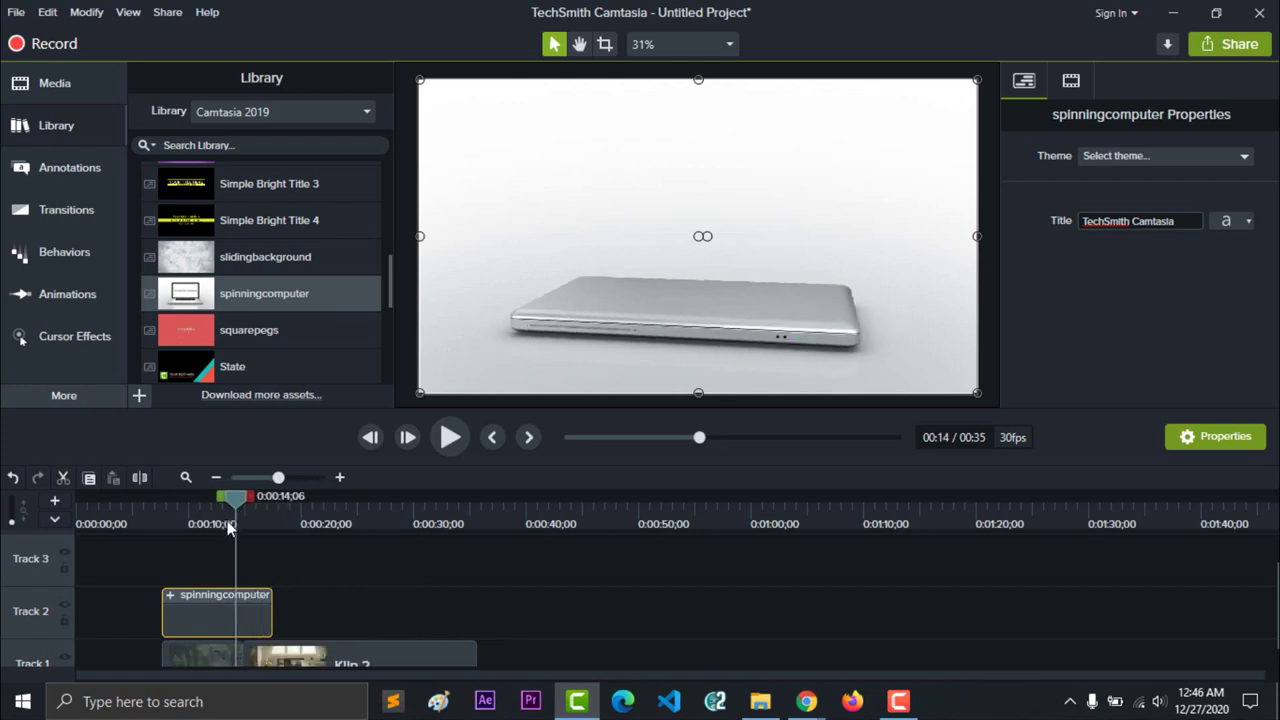
{"action": "left_click", "coordinate": [450, 437]}
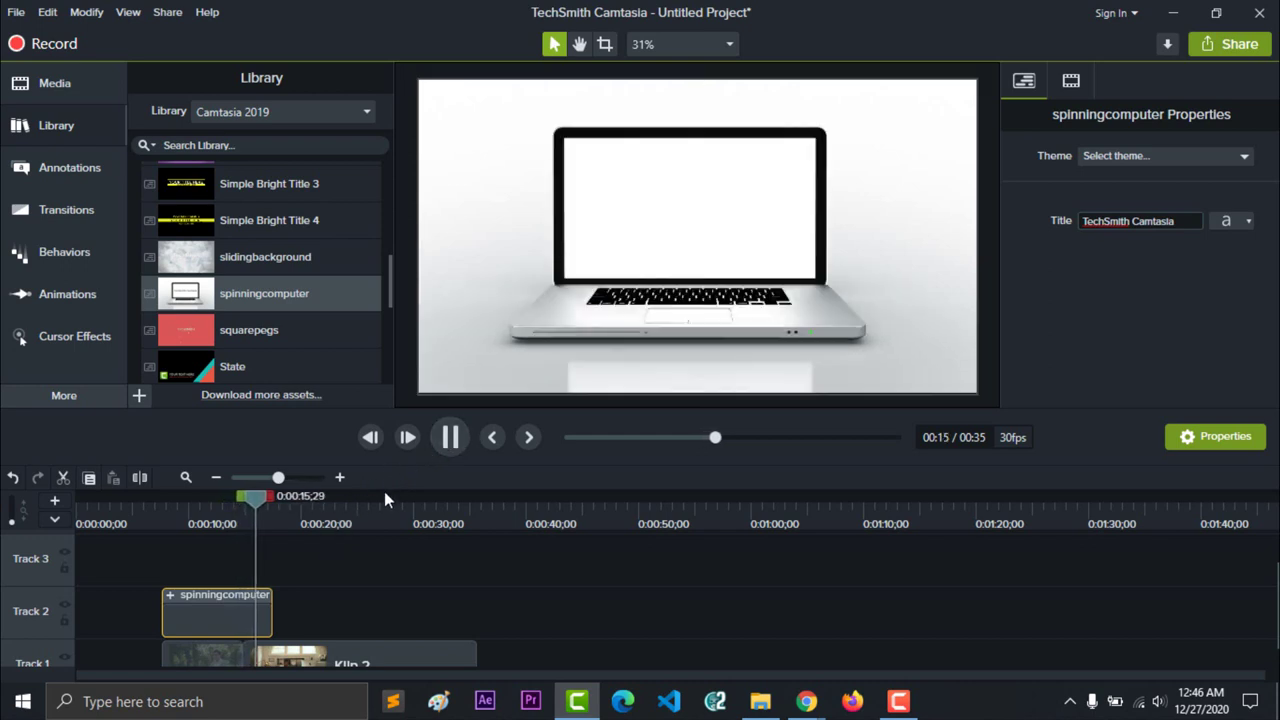
{"action": "key", "text": "space"}
{"action": "left_click_drag", "start_coordinate": [255, 506], "coordinate": [229, 511]}
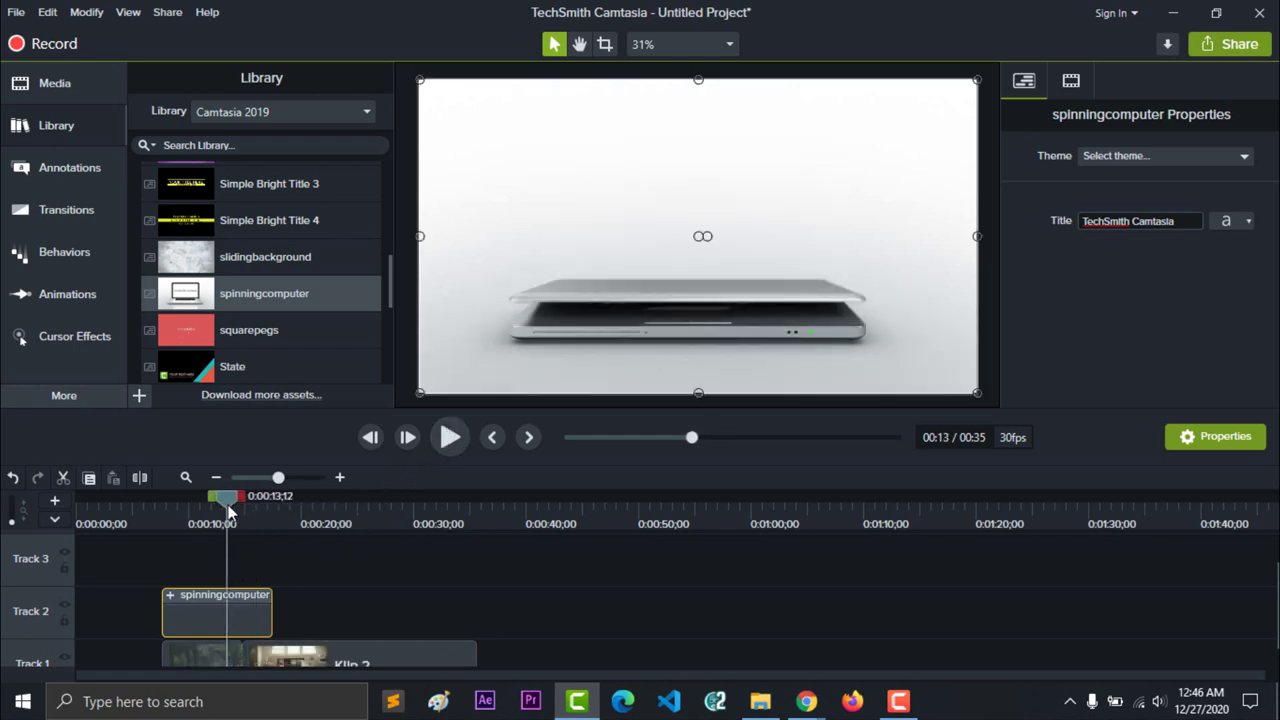
{"action": "left_click", "coordinate": [450, 440]}
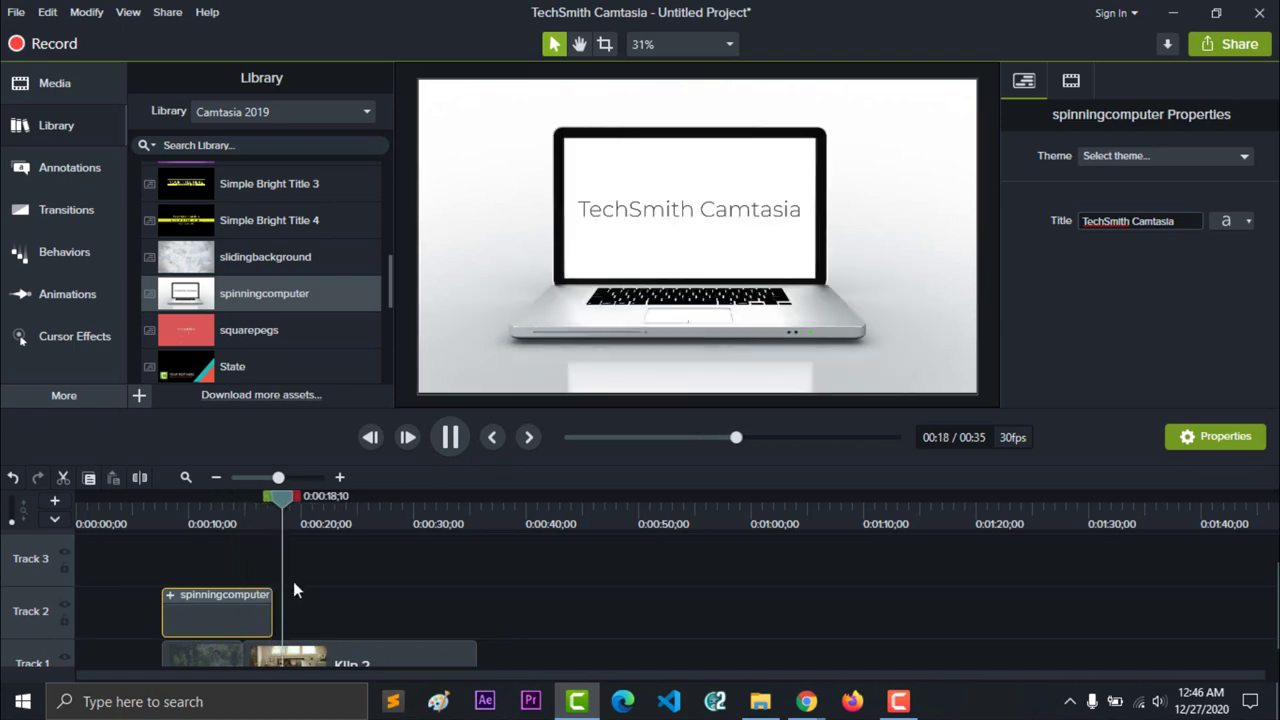
{"action": "key", "text": "space"}
{"action": "left_click", "coordinate": [250, 519]}
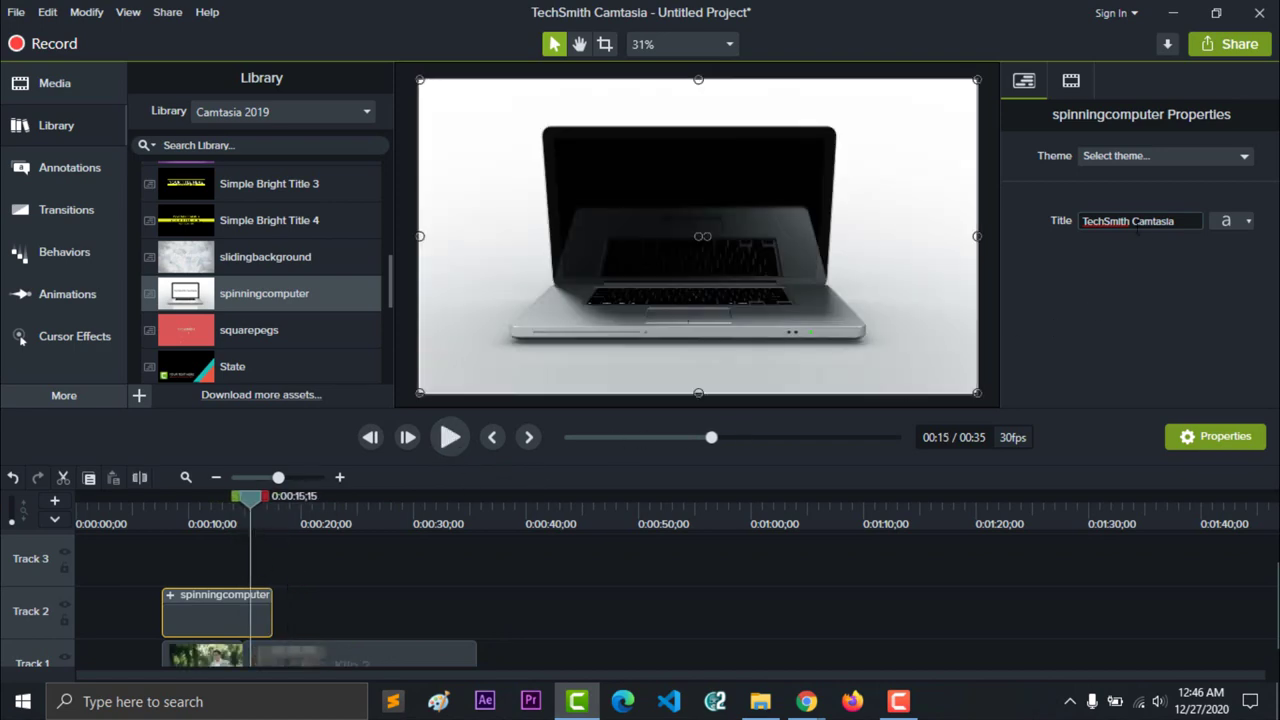
Set the spinningcomputer intro's title to "Belajar edit video Gratis".
{"action": "left_click", "coordinate": [1140, 221]}
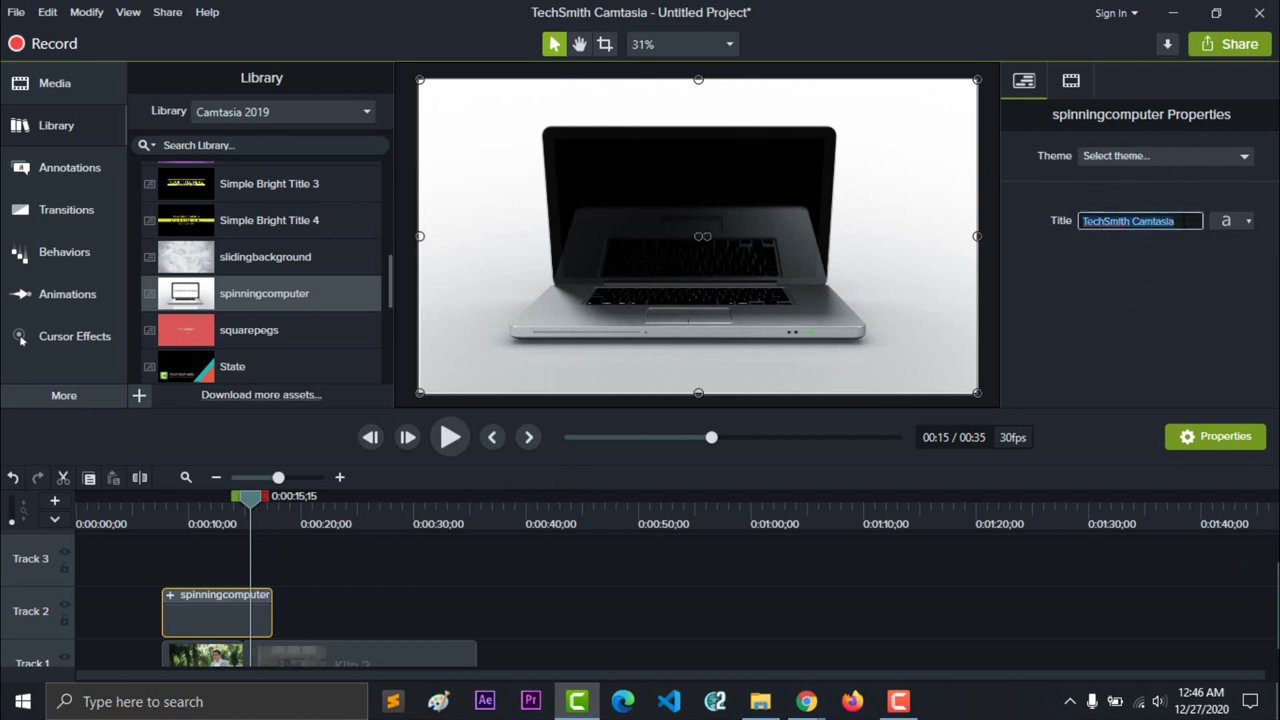
{"action": "type", "text": "Belajar edit video Gratis"}
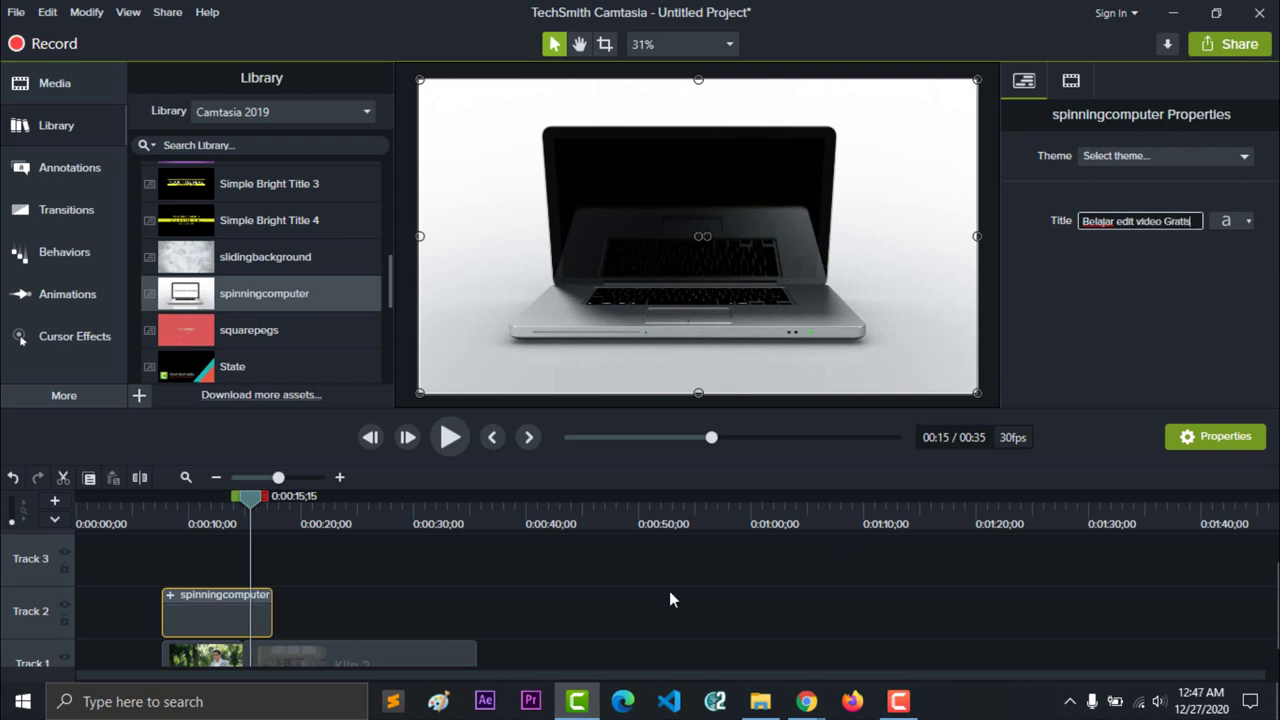
{"action": "left_click", "coordinate": [658, 596]}
Move the intro to the start of Track 2 and align both Track 1 clips to begin at its end.
{"action": "left_click_drag", "start_coordinate": [207, 622], "coordinate": [82, 622]}
{"action": "scroll", "coordinate": [236, 597], "scroll_direction": "down", "scroll_amount": 1}
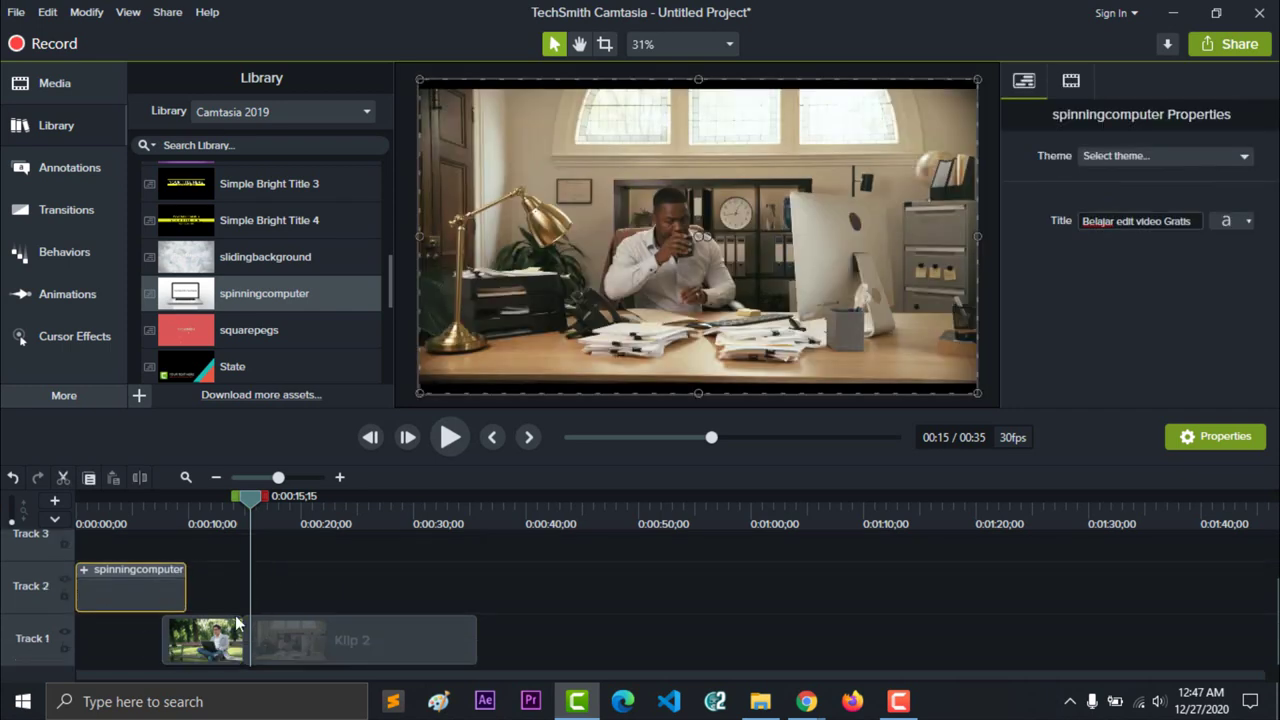
{"action": "left_click_drag", "start_coordinate": [220, 600], "coordinate": [347, 645]}
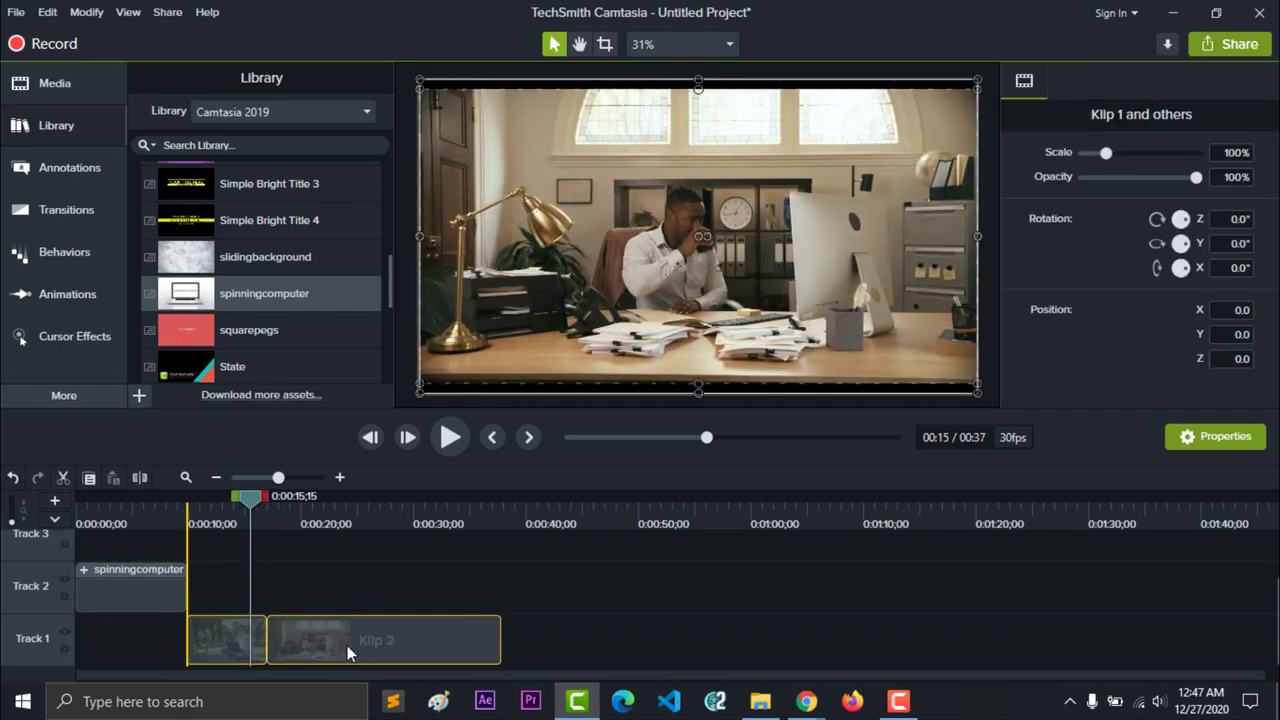
Try both clips at the start of Track 1 beneath the intro, and shift them back past the intro's end.
{"action": "left_click_drag", "start_coordinate": [137, 587], "coordinate": [140, 637]}
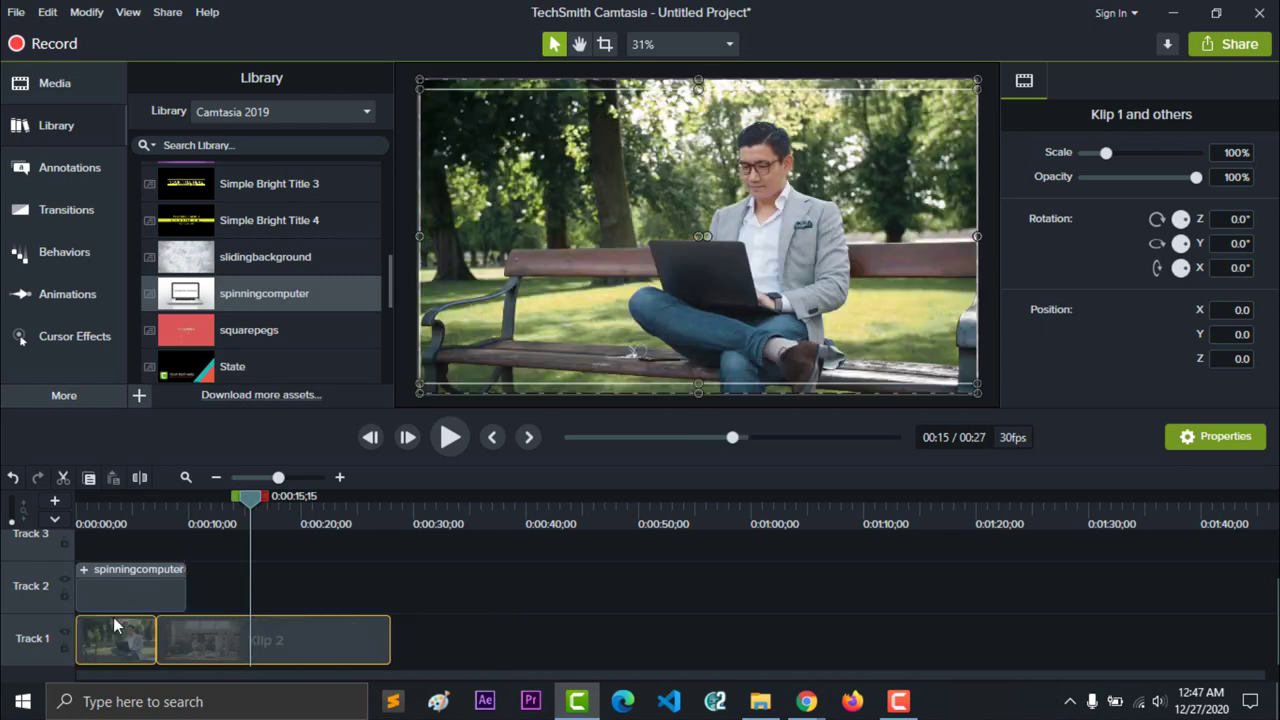
{"action": "left_click", "coordinate": [115, 598]}
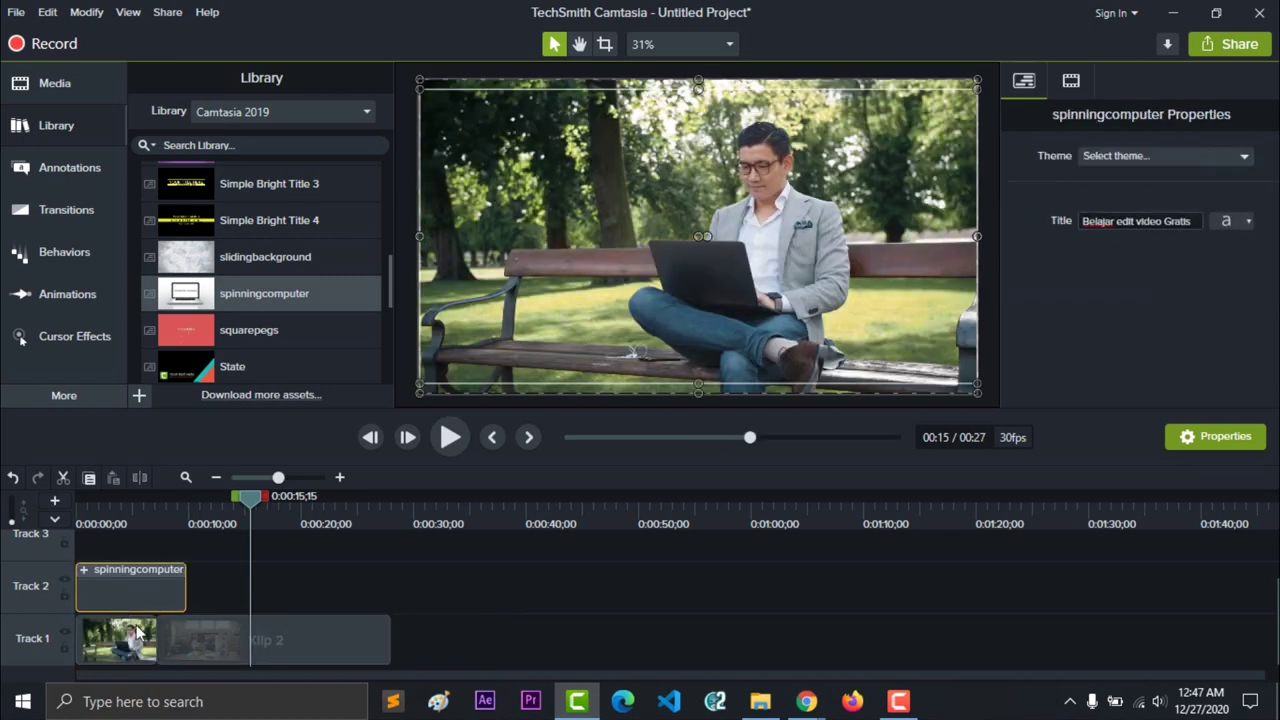
{"action": "left_click", "coordinate": [399, 666]}
{"action": "left_click", "coordinate": [175, 645]}
{"action": "left_click_drag", "start_coordinate": [176, 641], "coordinate": [178, 641]}
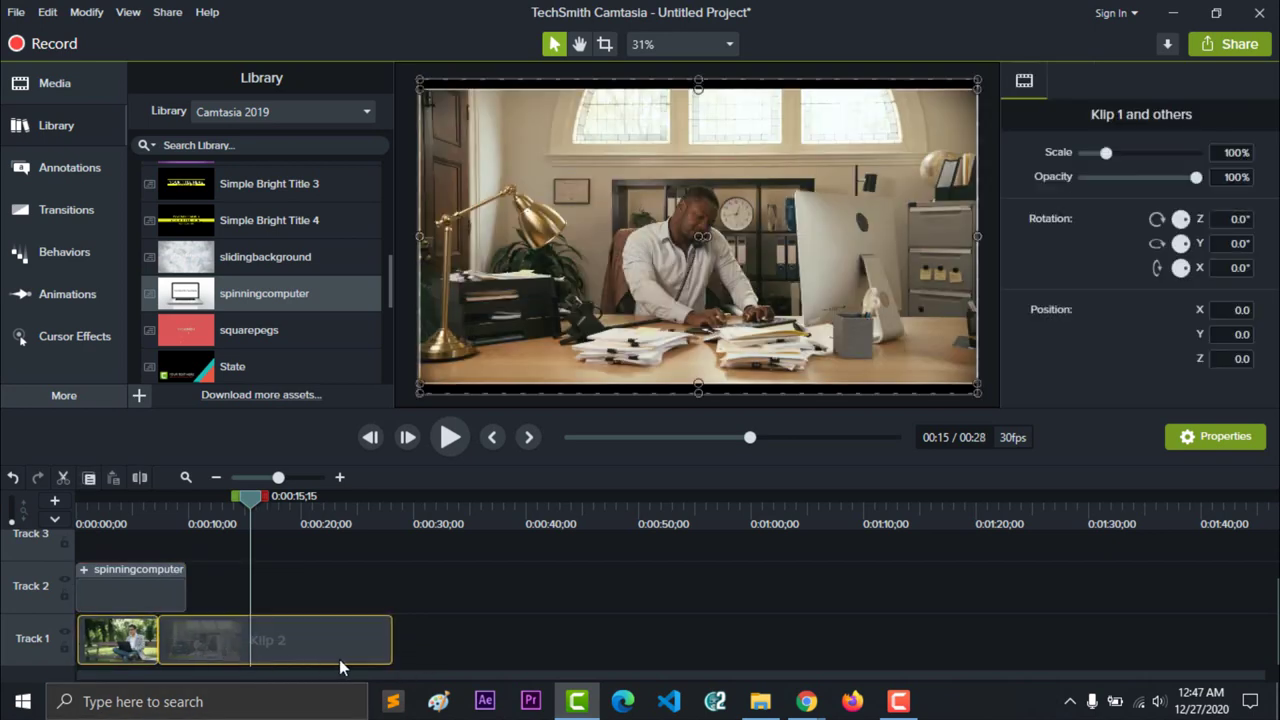
{"action": "left_click_drag", "start_coordinate": [298, 663], "coordinate": [414, 663]}
{"action": "left_click", "coordinate": [256, 590]}
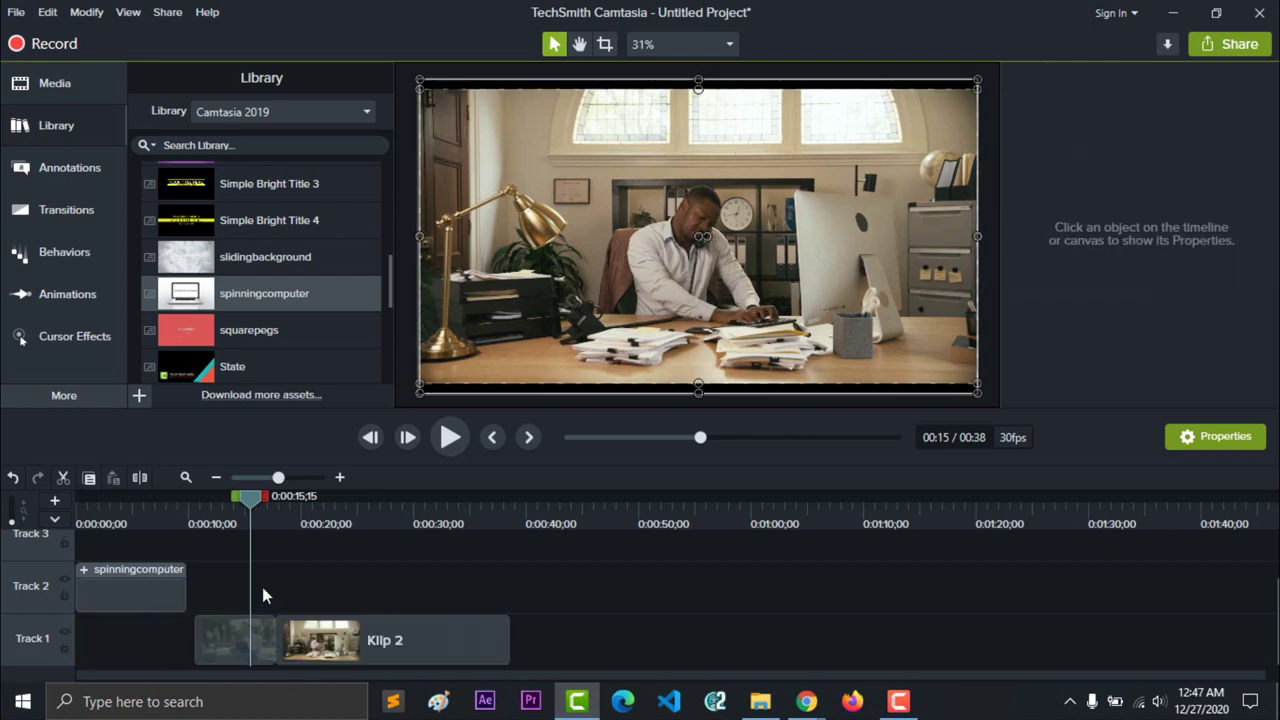
Move the intro down to the start of Track 1 and snap both clips directly after its end.
{"action": "left_click", "coordinate": [140, 593]}
{"action": "left_click_drag", "start_coordinate": [135, 659], "coordinate": [135, 659]}
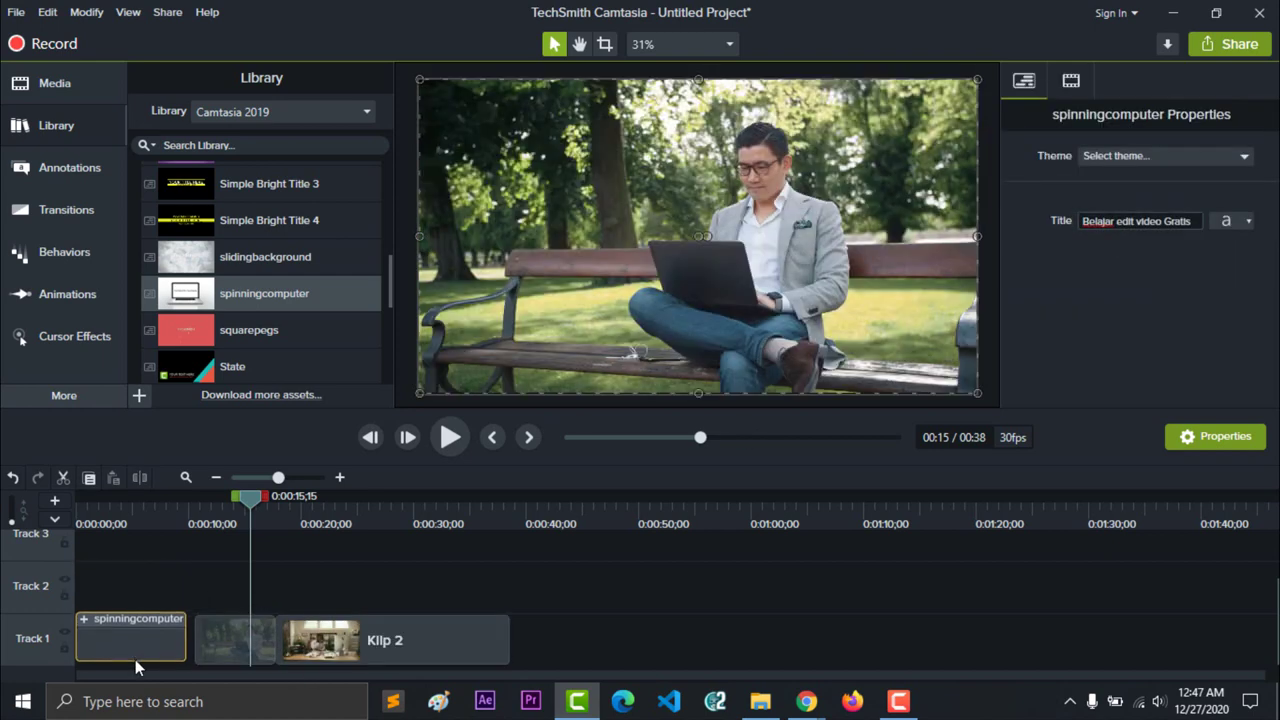
{"action": "left_click_drag", "start_coordinate": [206, 592], "coordinate": [340, 653]}
Play the timeline from the start through the titled intro and Klip 1 into Klip 2.
{"action": "left_click_drag", "start_coordinate": [255, 508], "coordinate": [38, 515]}
{"action": "key", "text": "space"}
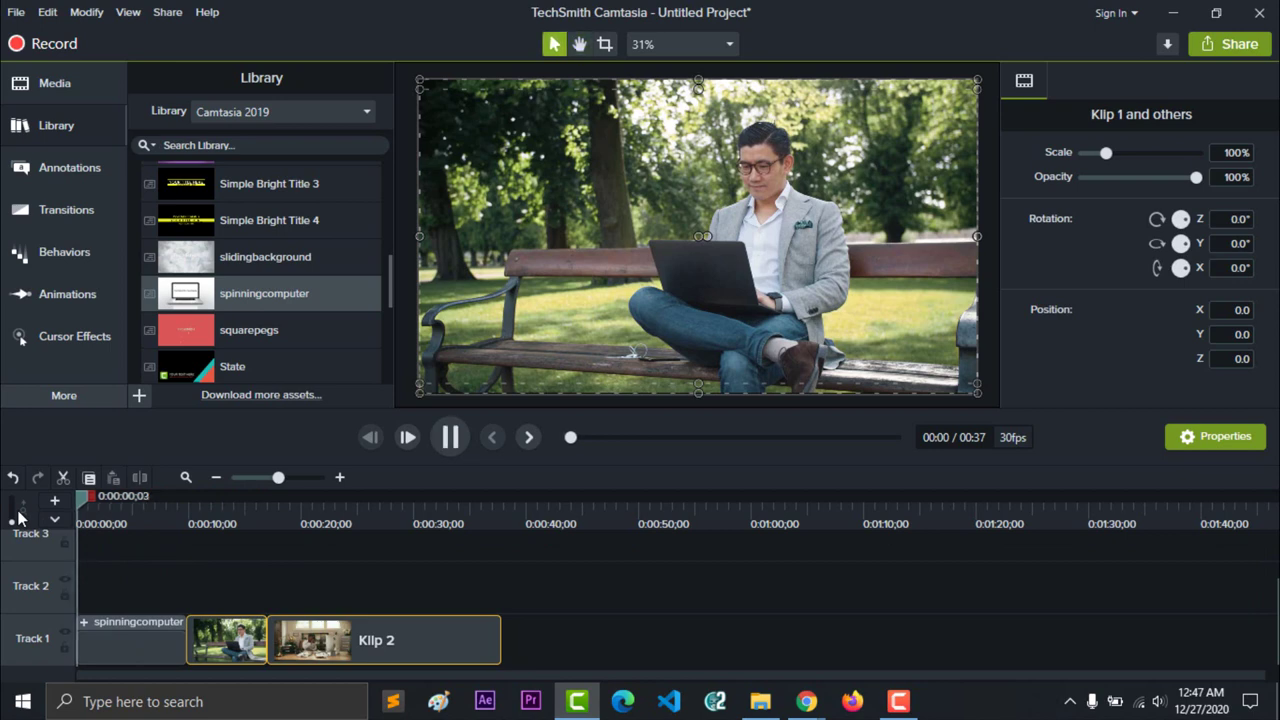
{"action": "key", "text": "space"}
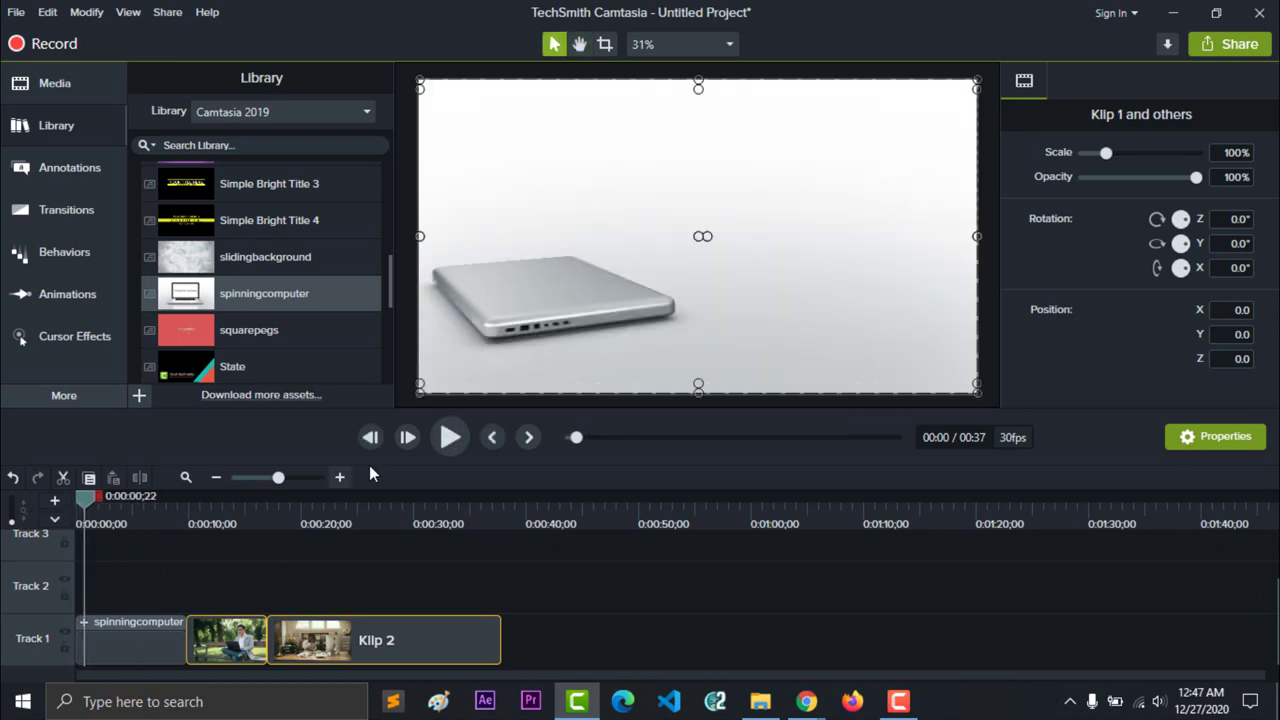
{"action": "left_click", "coordinate": [446, 444]}
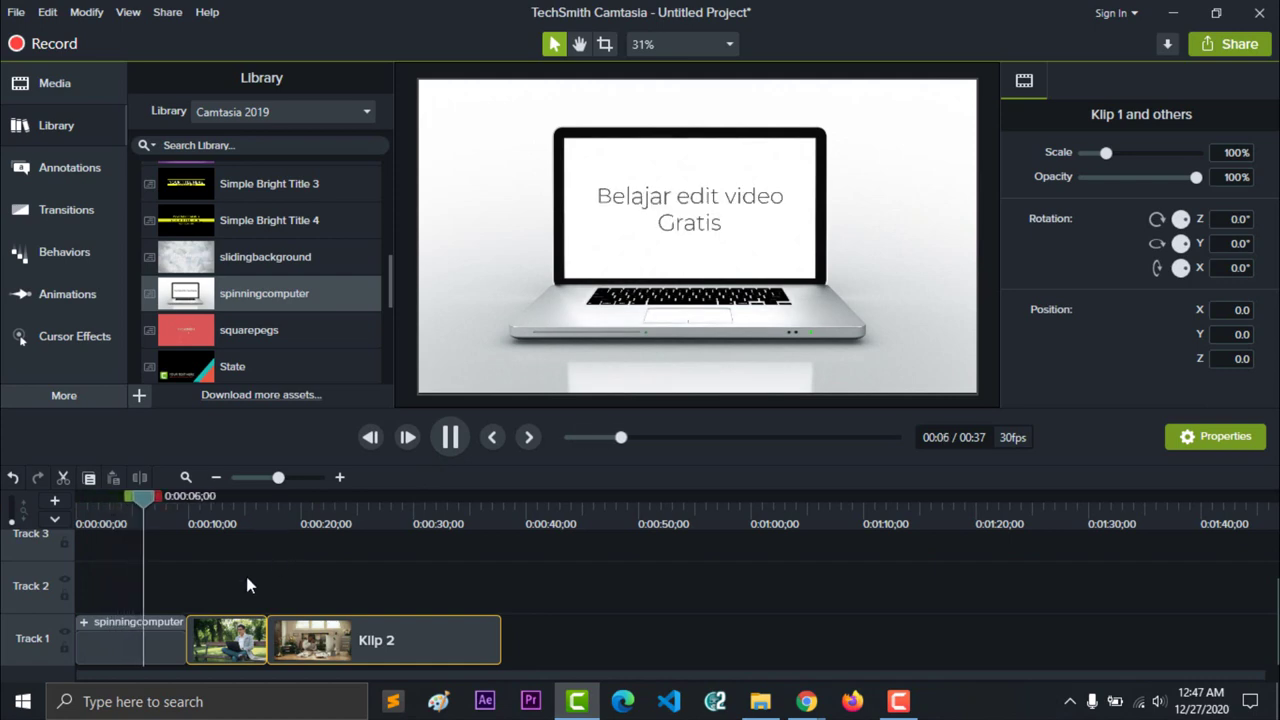
{"action": "left_click", "coordinate": [147, 631]}
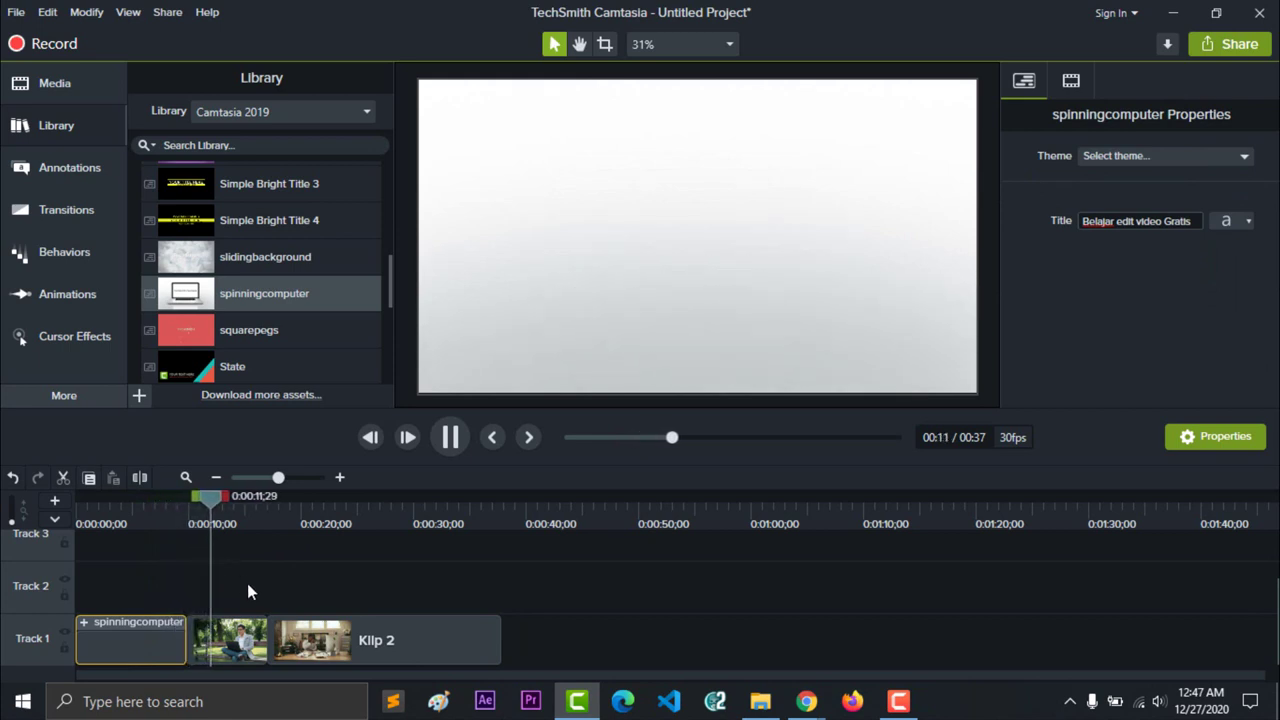
{"action": "key", "text": "space"}
{"action": "left_click", "coordinate": [325, 585]}
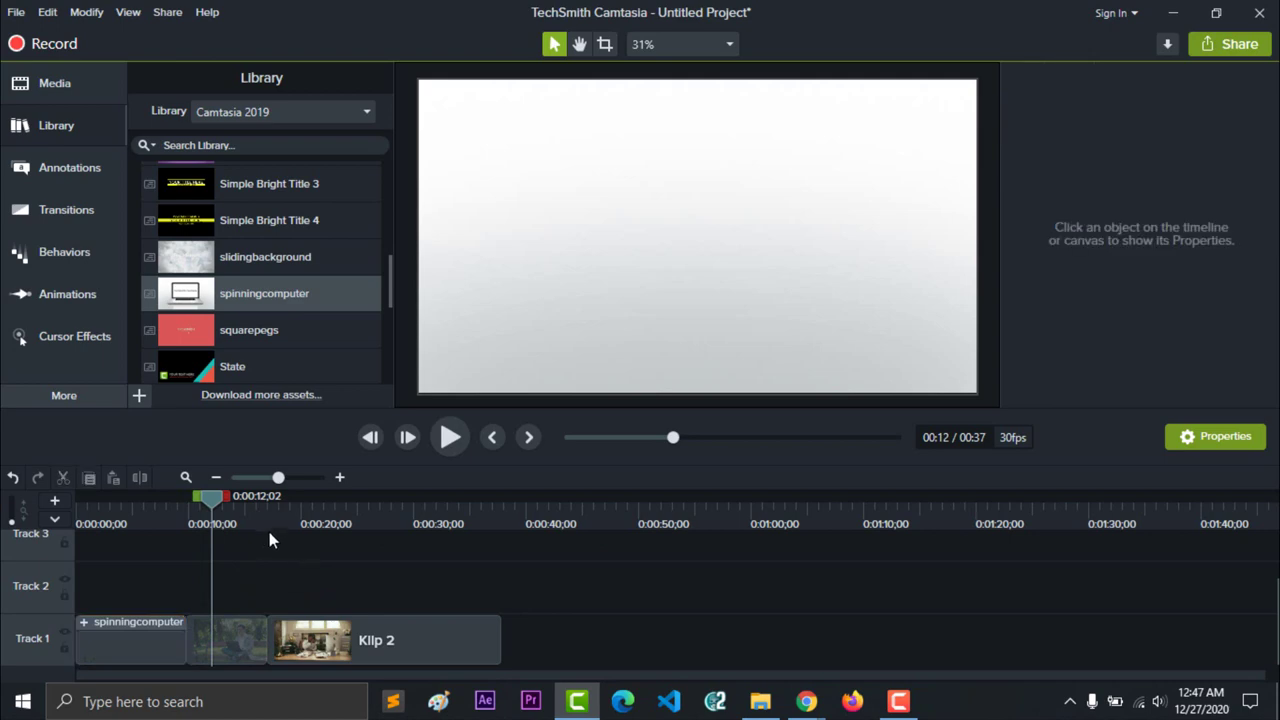
{"action": "key", "text": "space"}
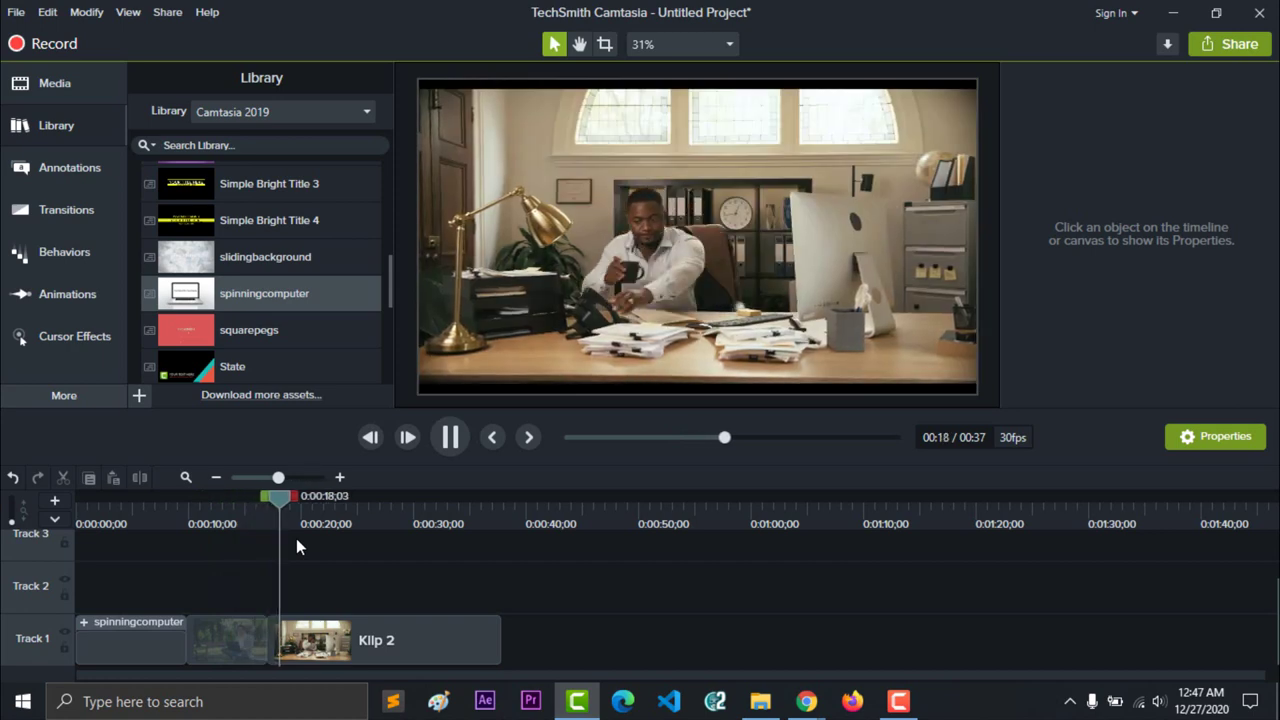
Stop playback and add a plain text callout on Track 2 over Klip 1, starting at 0:00:12;12.
{"action": "key", "text": "space"}
{"action": "left_click_drag", "start_coordinate": [287, 495], "coordinate": [218, 512]}
{"action": "left_click", "coordinate": [245, 620]}
{"action": "left_click", "coordinate": [275, 555]}
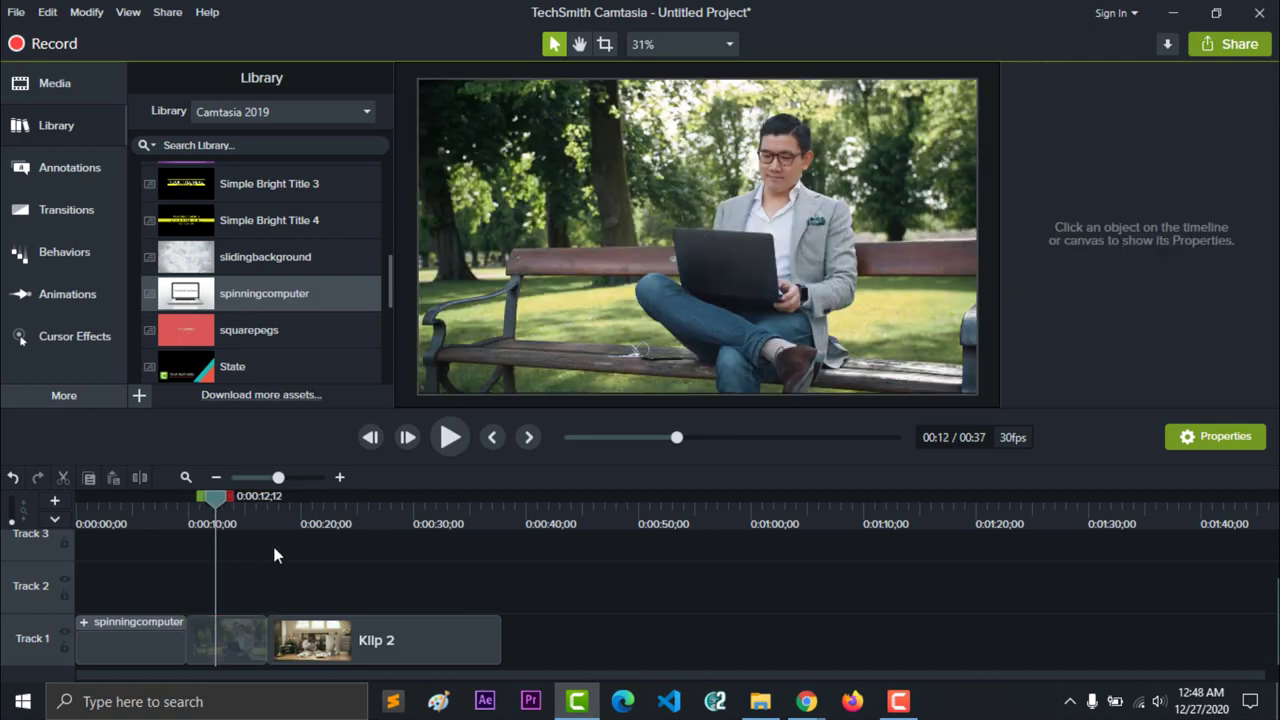
{"action": "left_click", "coordinate": [75, 170]}
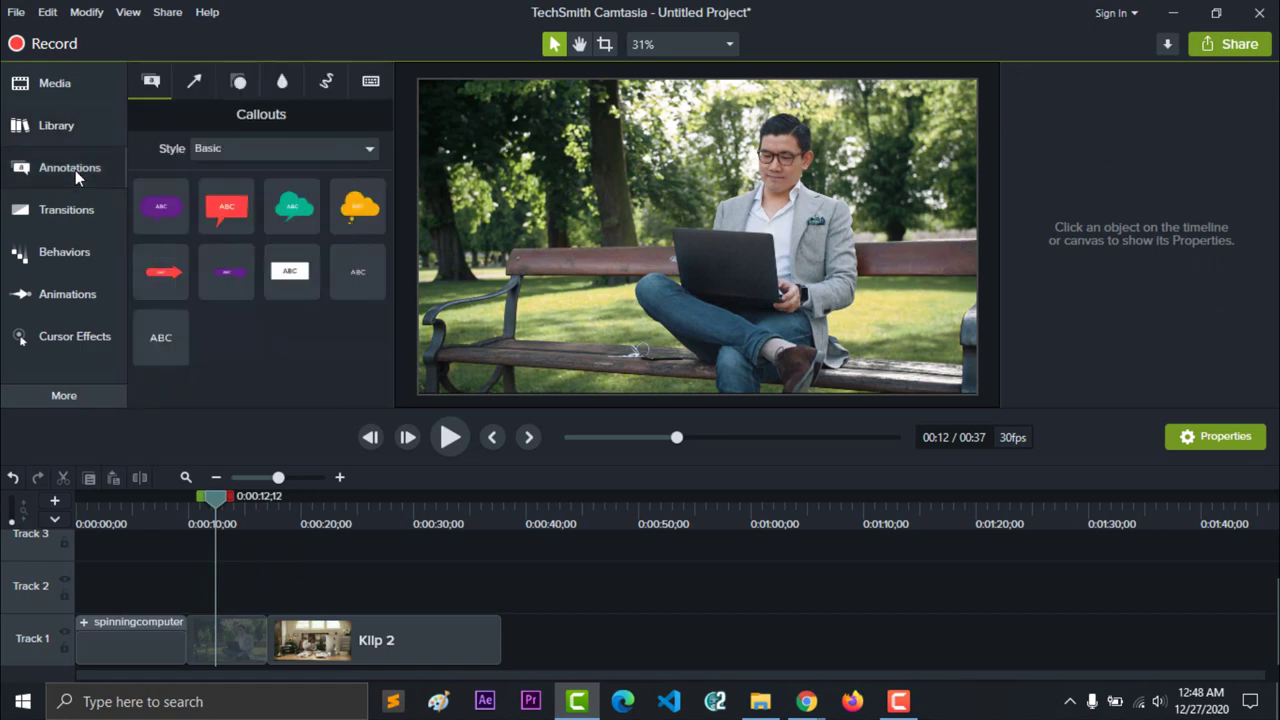
{"action": "left_click", "coordinate": [161, 337]}
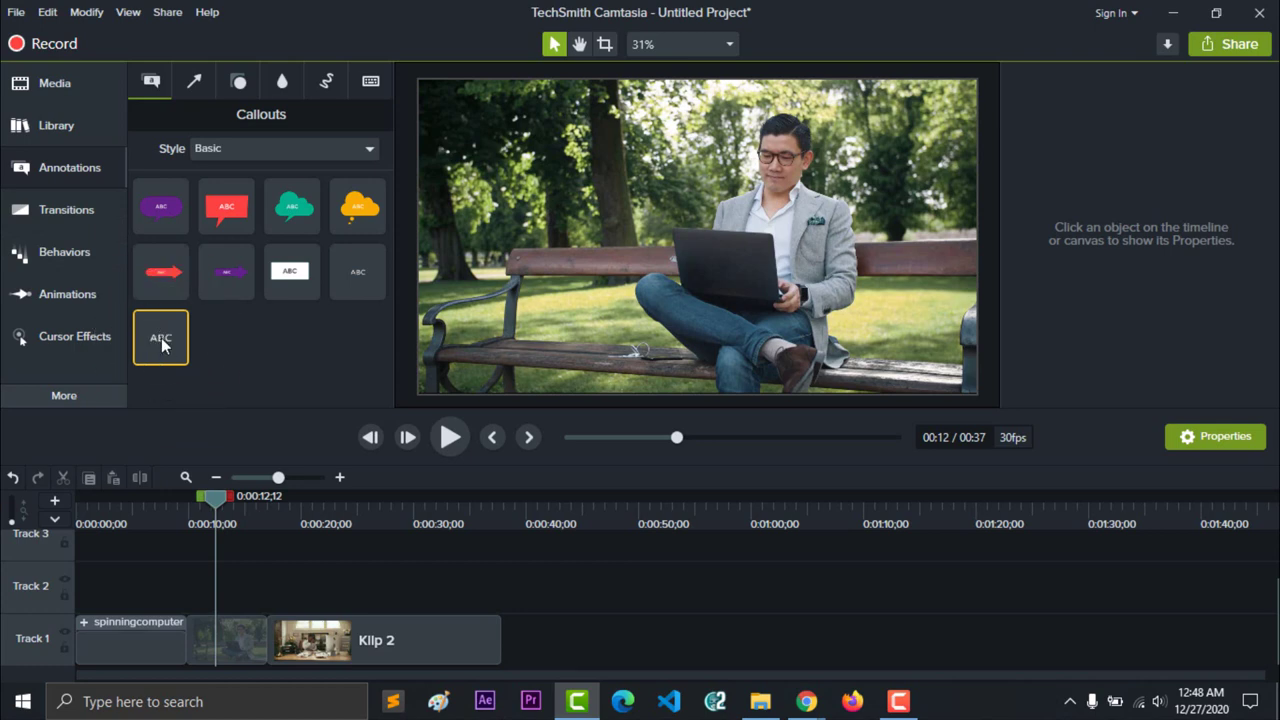
{"action": "left_click", "coordinate": [185, 352]}
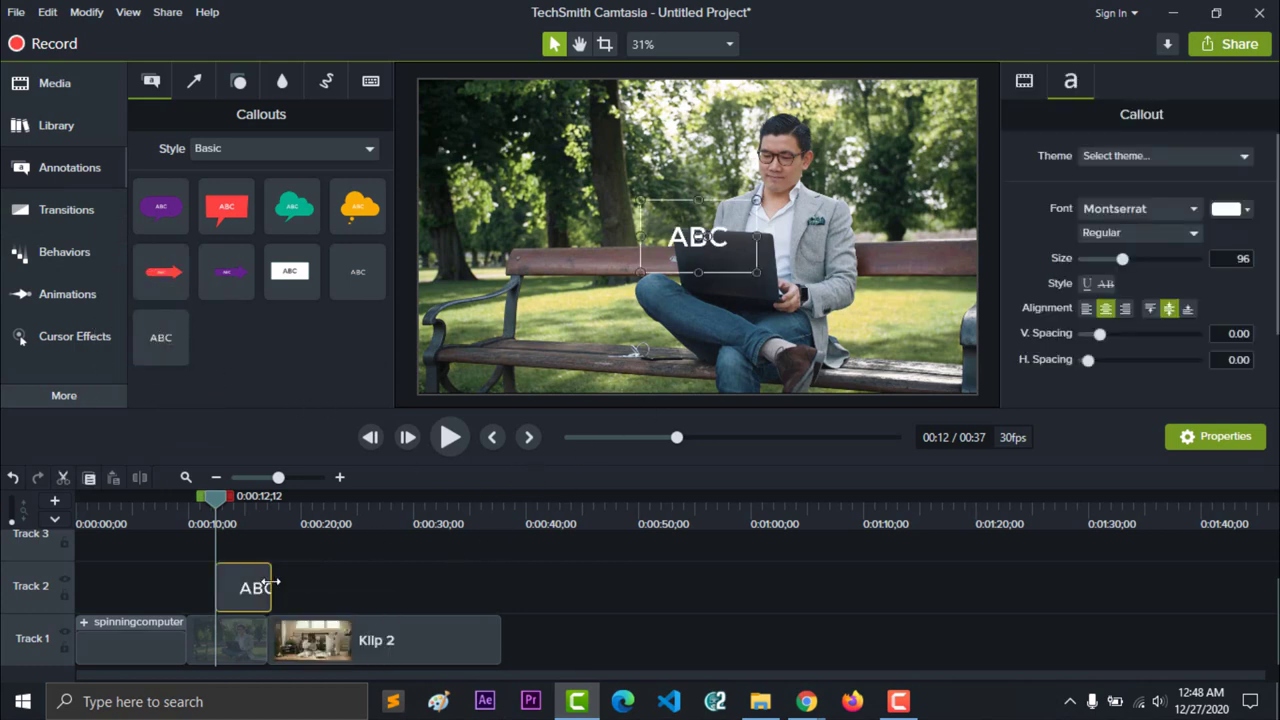
Shorten the text callout to 00:00:03;08, then place it beside the seated man's head and widen its text box.
{"action": "mouse_move", "coordinate": [270, 588]}
{"action": "left_mouse_down"}
{"action": "mouse_move", "coordinate": [241, 590]}
{"action": "mouse_move", "coordinate": [252, 592]}
{"action": "left_mouse_up"}
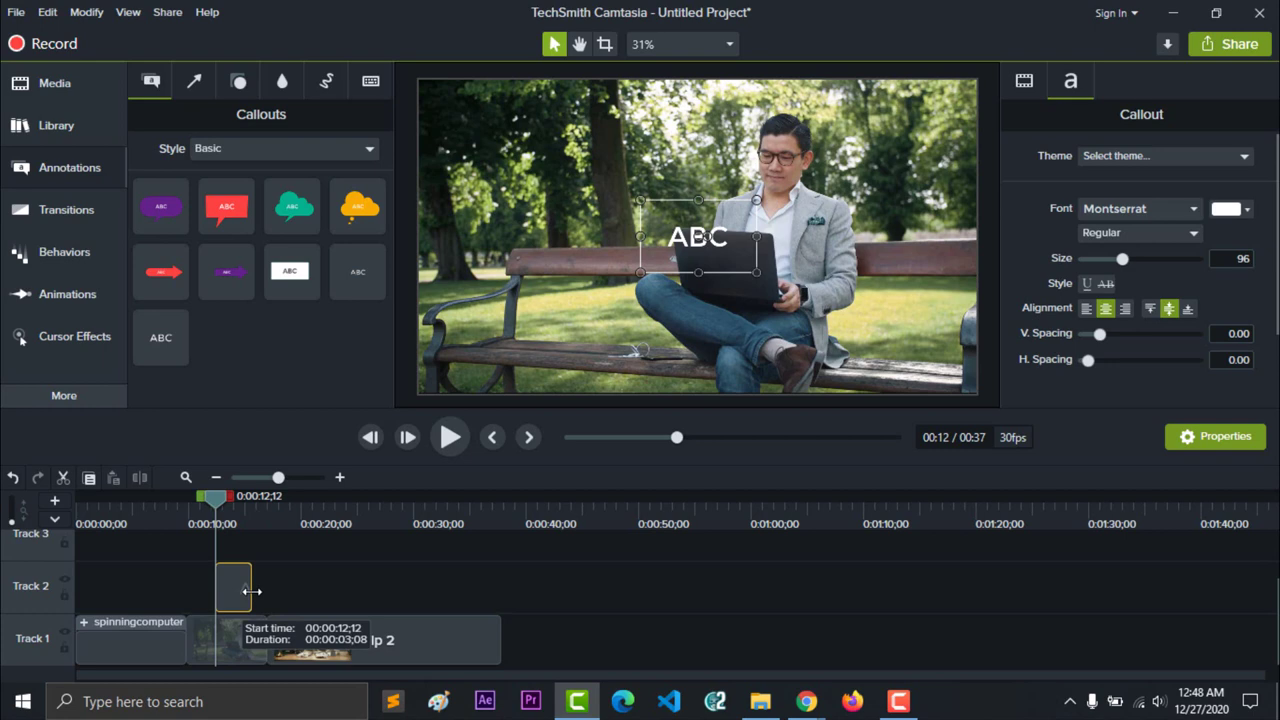
{"action": "left_click_drag", "start_coordinate": [252, 592], "coordinate": [252, 591]}
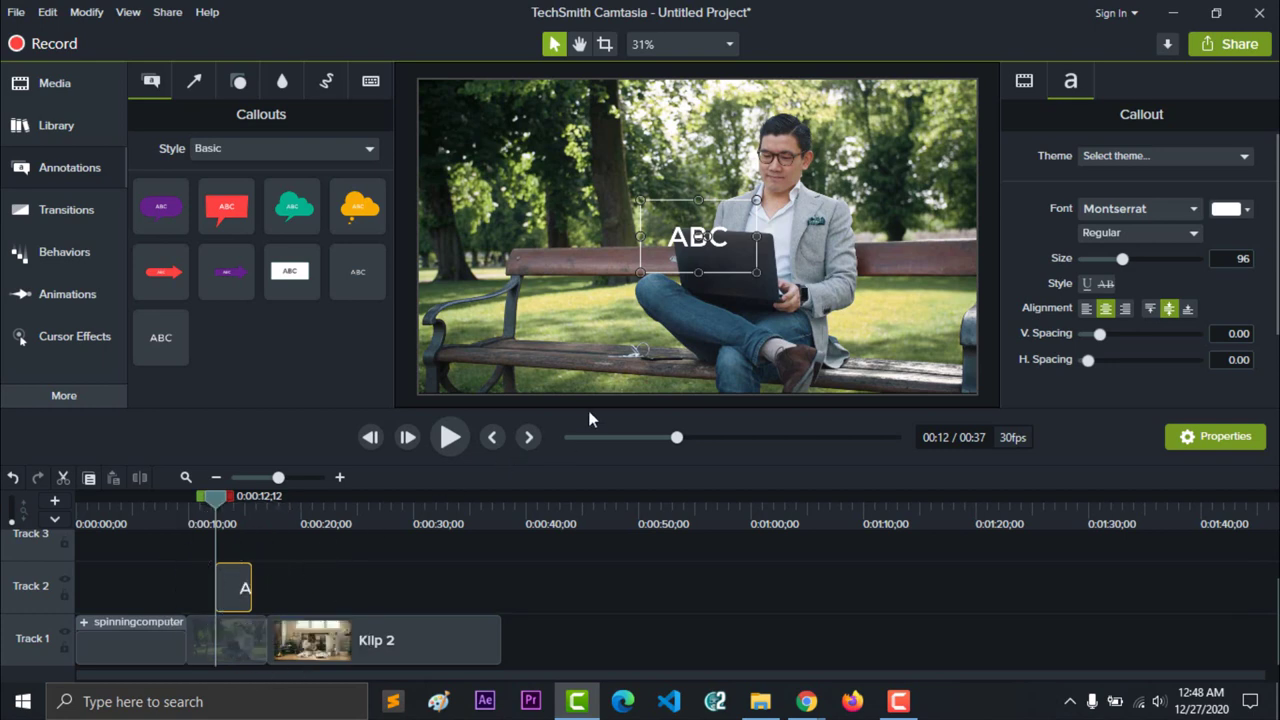
{"action": "left_click_drag", "start_coordinate": [698, 270], "coordinate": [572, 224]}
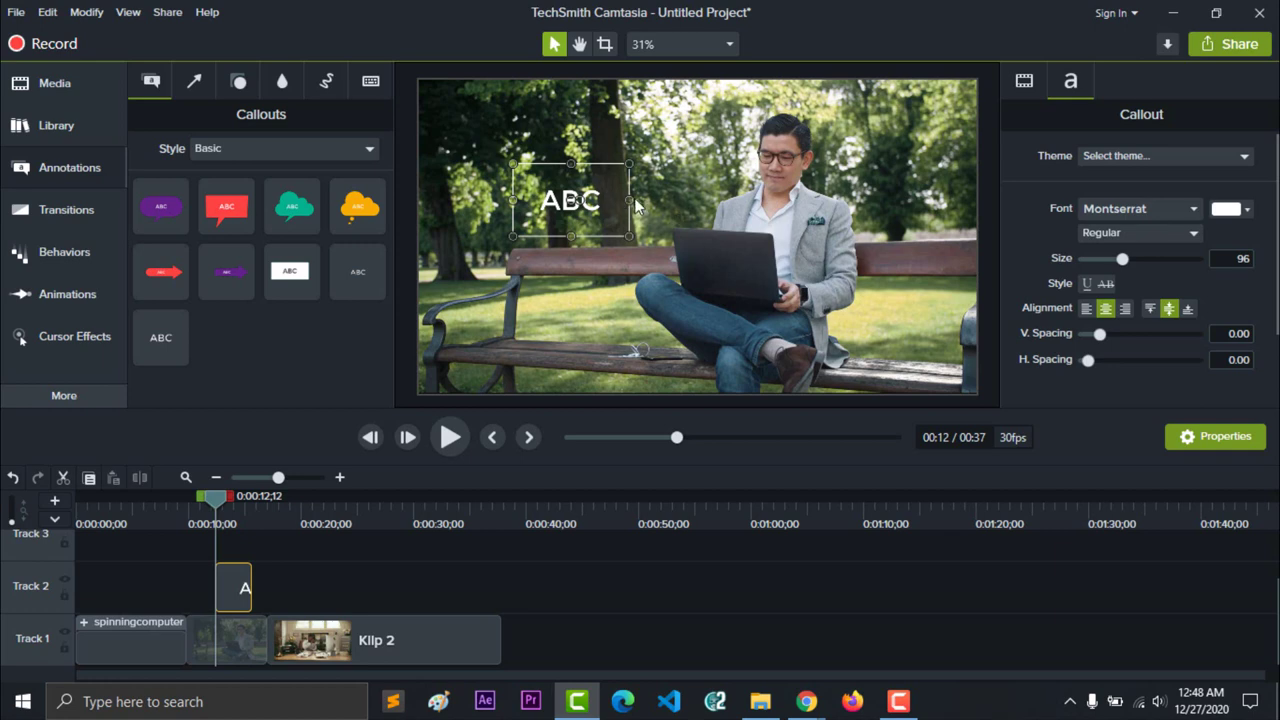
{"action": "left_click_drag", "start_coordinate": [628, 197], "coordinate": [698, 199]}
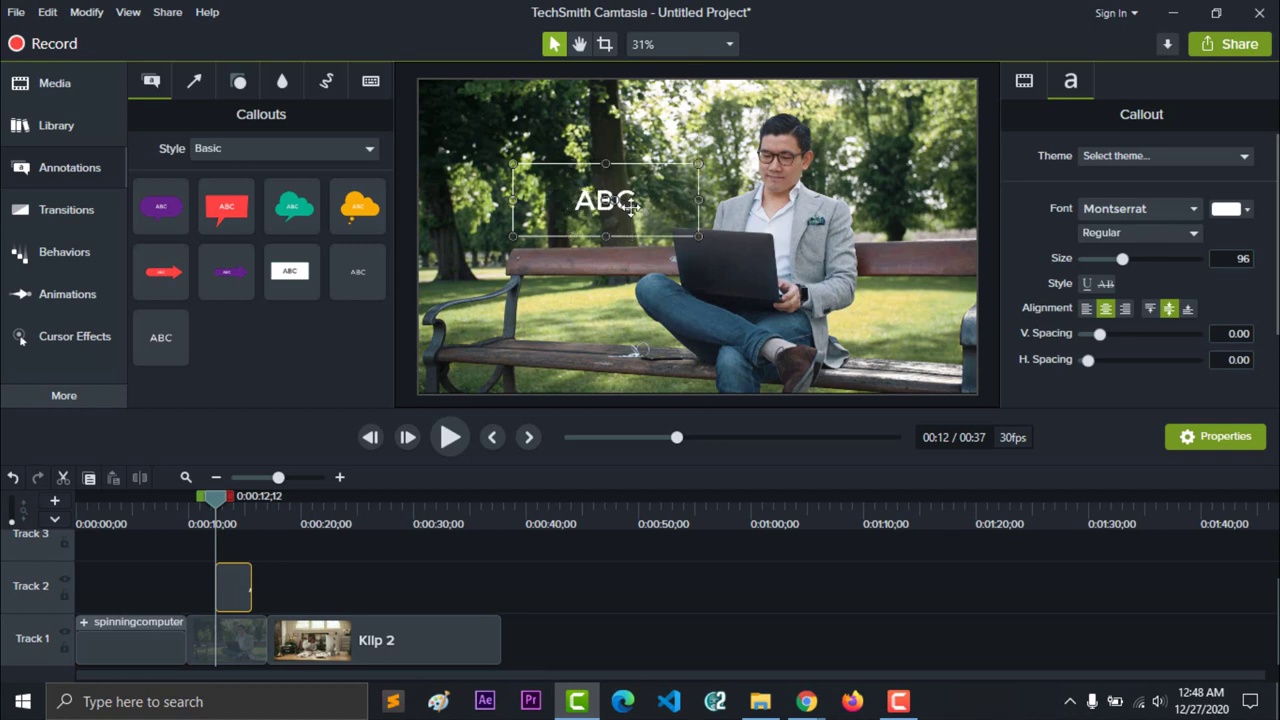
Replace the callout's placeholder text with "Semangat Belajar" on two lines.
{"action": "double_click", "coordinate": [630, 204]}
{"action": "type", "text": "Semangay"}
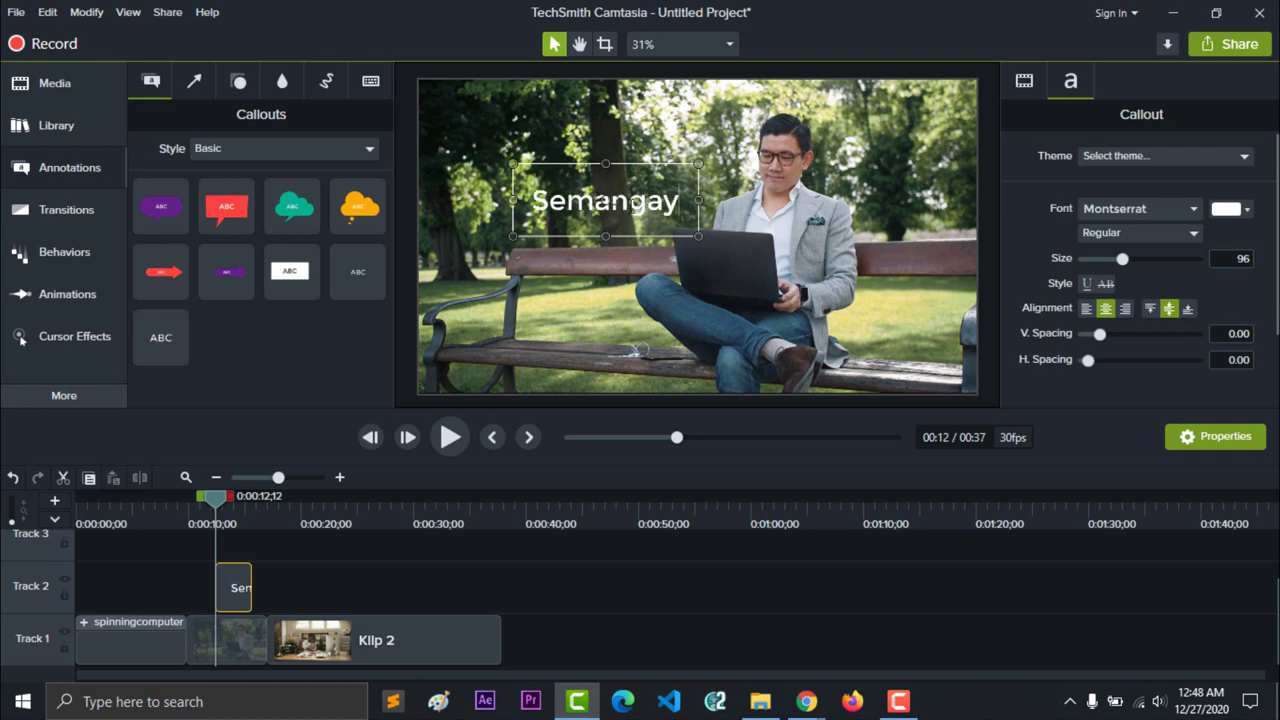
{"action": "key", "text": "BackSpace"}
{"action": "type", "text": "t"}
{"action": "key", "text": "Return"}
{"action": "type", "text": "Belajar"}
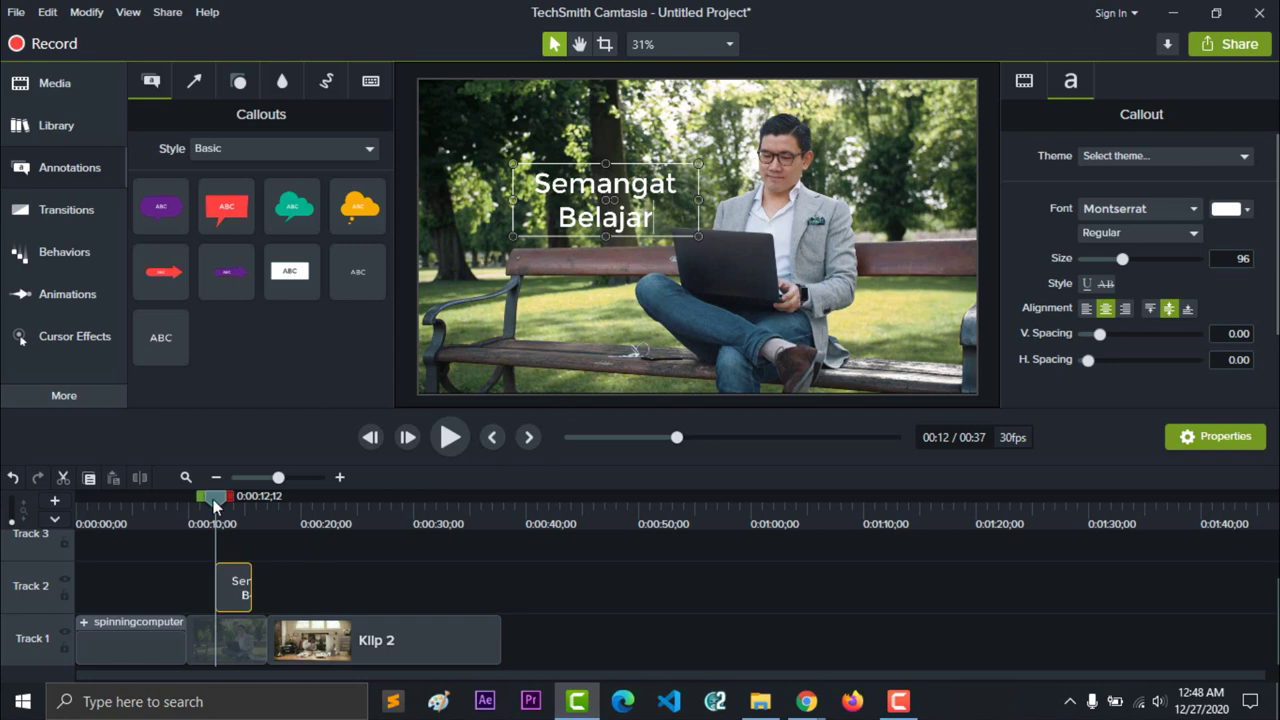
Move the text callout on Track 2 earlier so that it starts at 0:00:11;17.
{"action": "left_click_drag", "start_coordinate": [213, 499], "coordinate": [203, 497]}
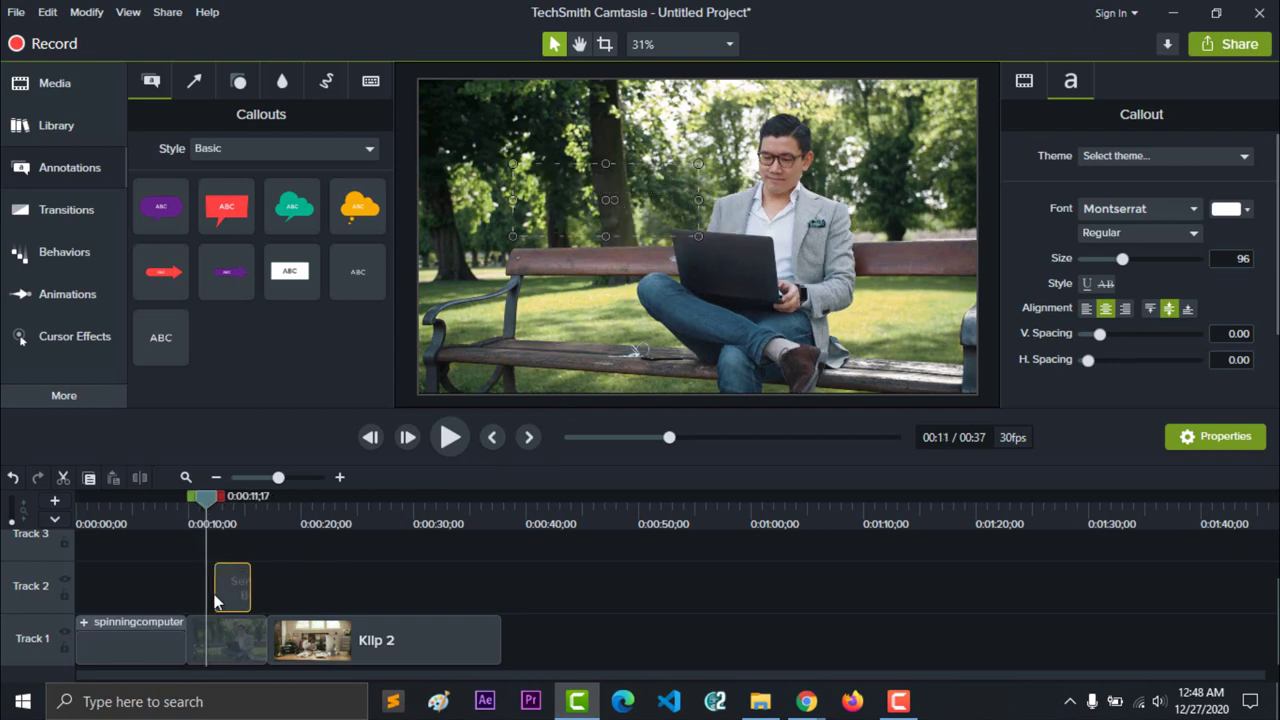
{"action": "left_click_drag", "start_coordinate": [255, 585], "coordinate": [213, 590]}
{"action": "left_click", "coordinate": [271, 597]}
{"action": "left_click", "coordinate": [222, 572]}
{"action": "left_click", "coordinate": [286, 576]}
Play the timeline from 0:00:06;15 through the text callout, and replay it from 0:00:10;12.
{"action": "left_click_drag", "start_coordinate": [209, 503], "coordinate": [157, 519]}
{"action": "left_click", "coordinate": [163, 566]}
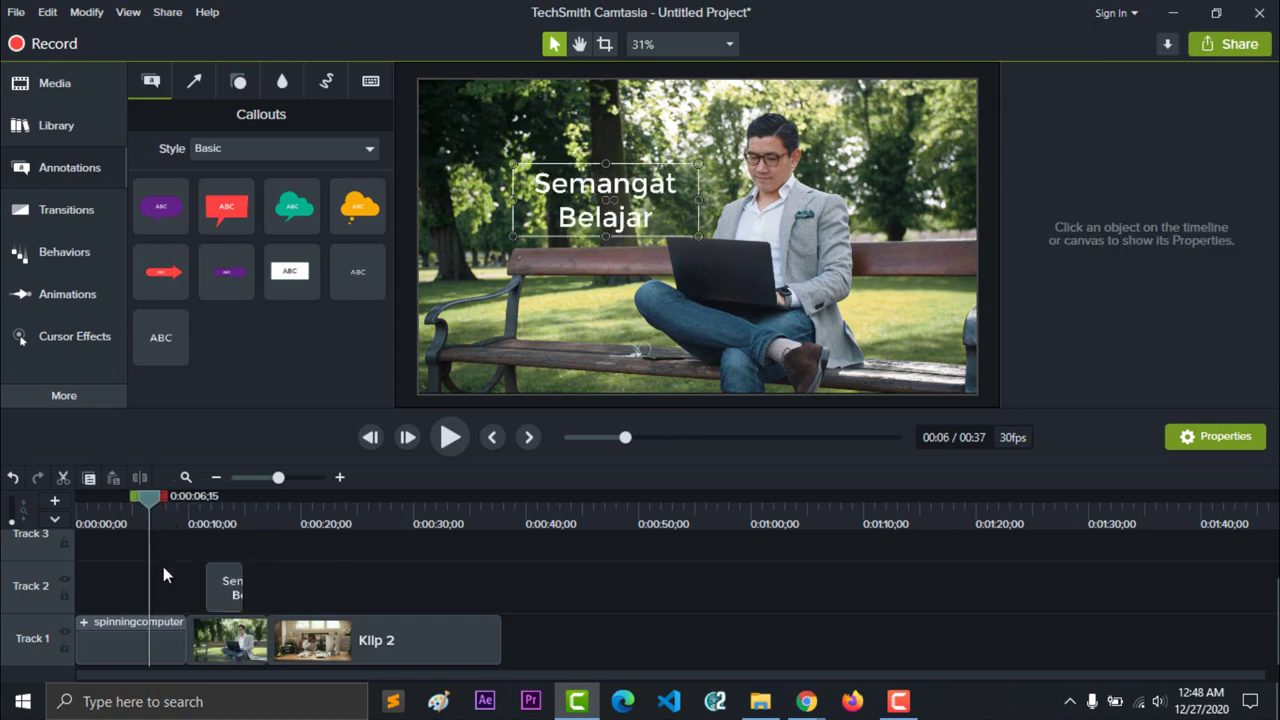
{"action": "left_click", "coordinate": [154, 505]}
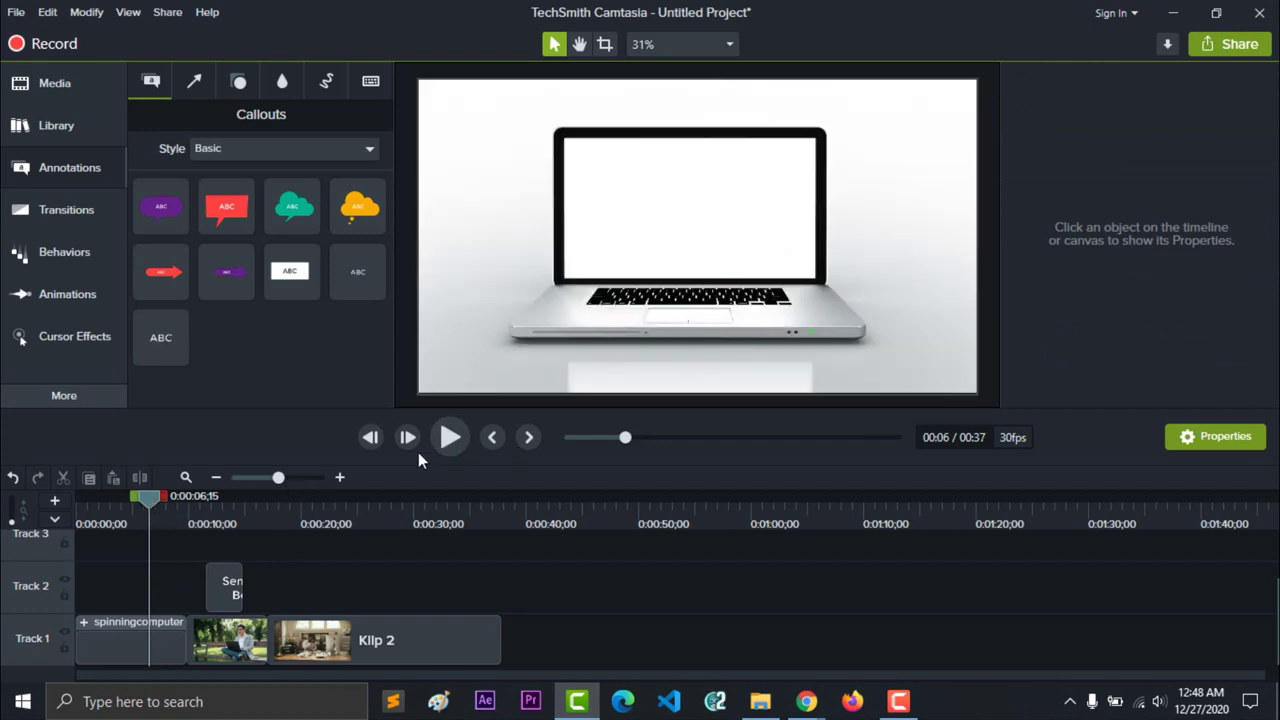
{"action": "left_click", "coordinate": [450, 437]}
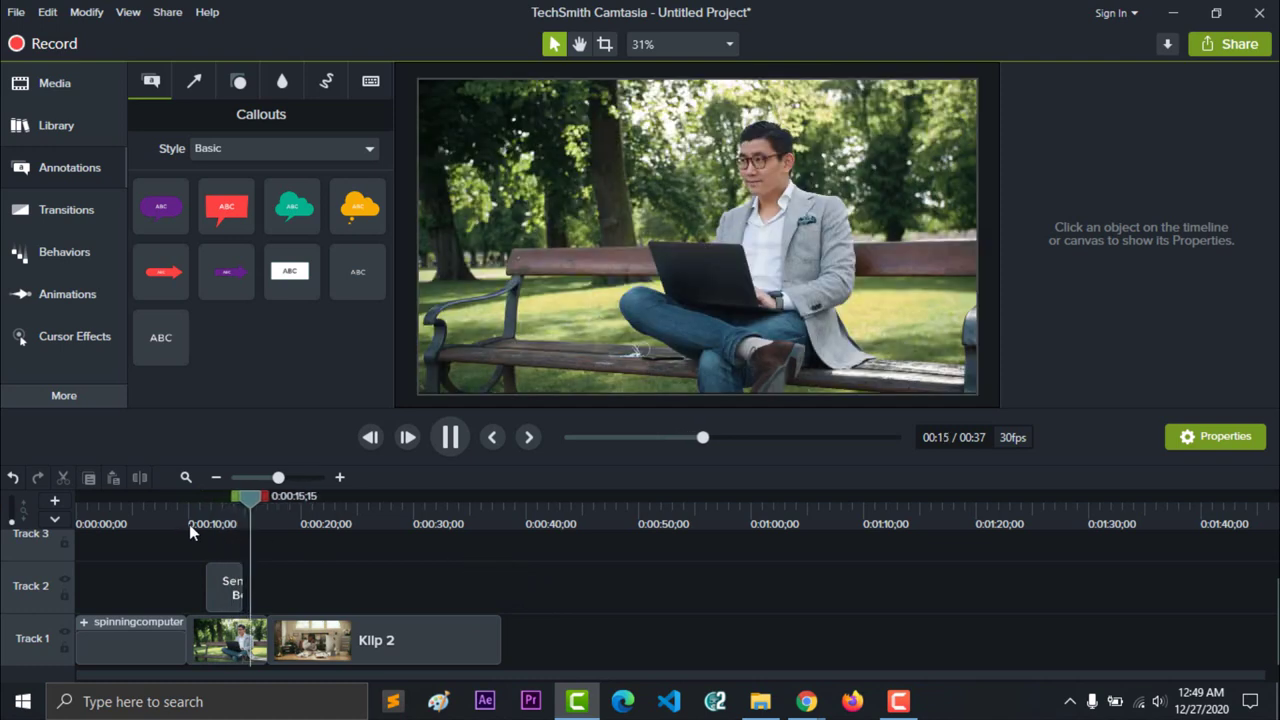
{"action": "left_click", "coordinate": [193, 507]}
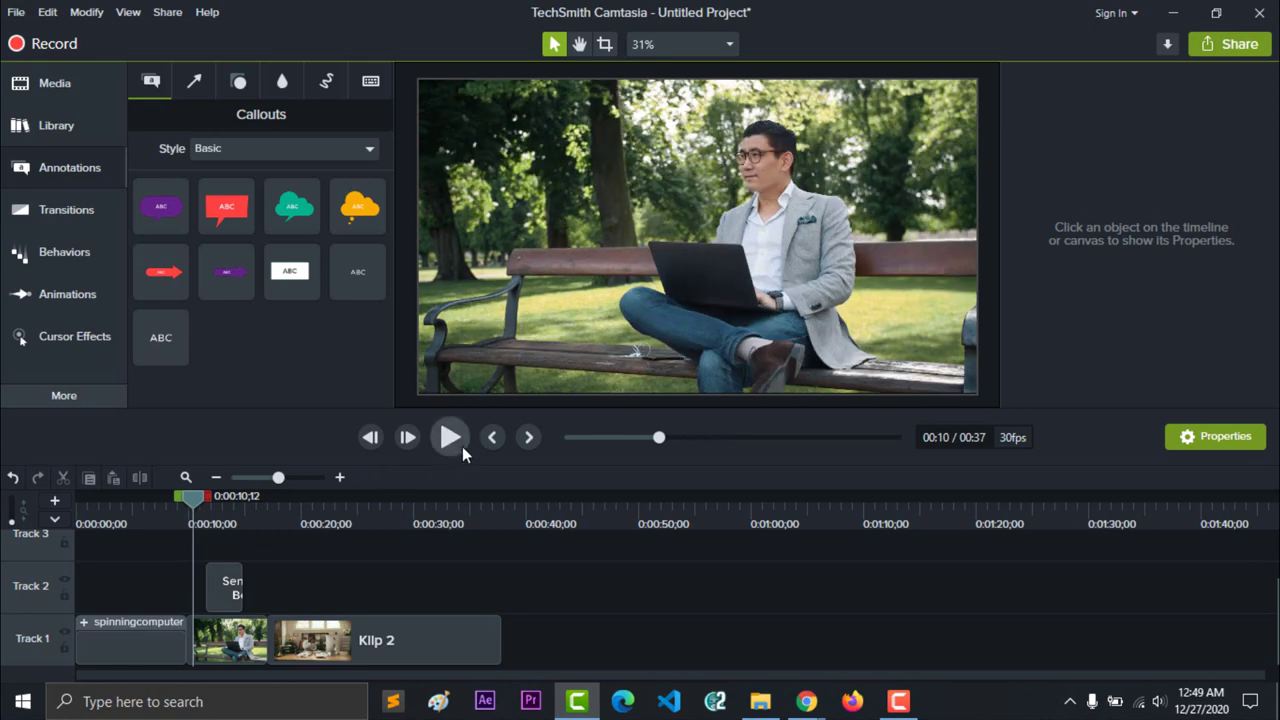
{"action": "left_click", "coordinate": [455, 445]}
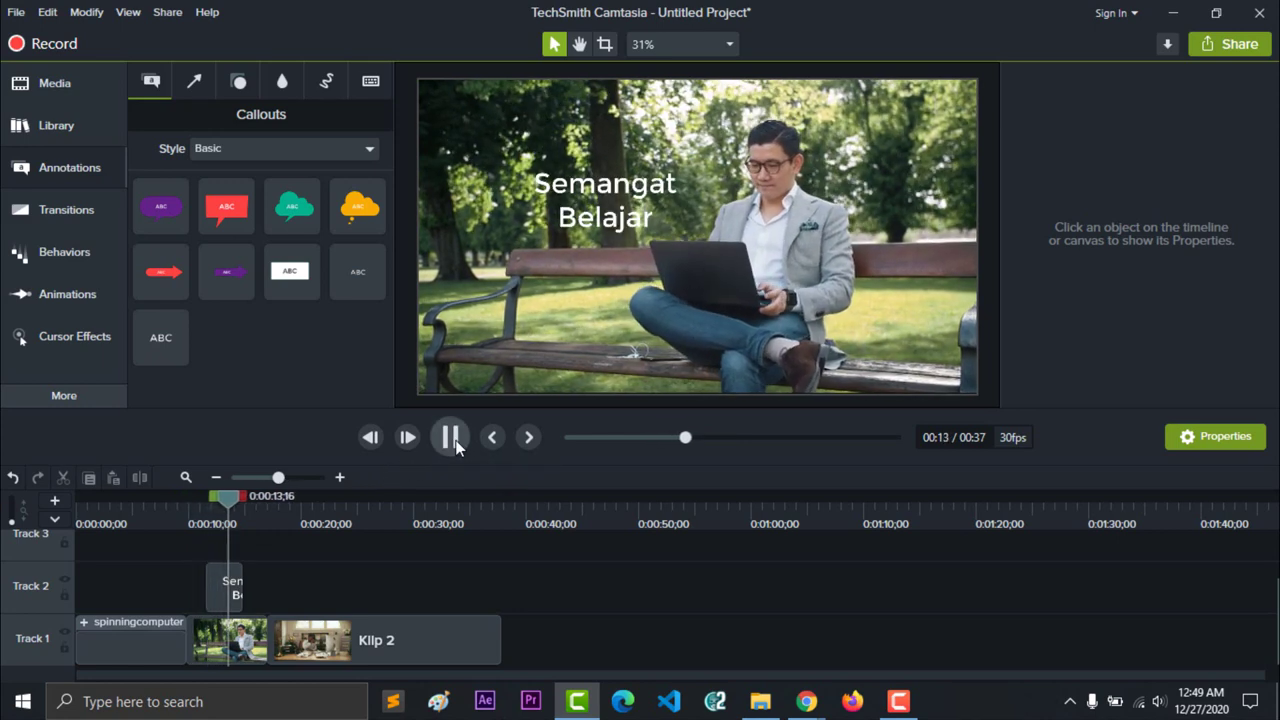
{"action": "left_click", "coordinate": [452, 440]}
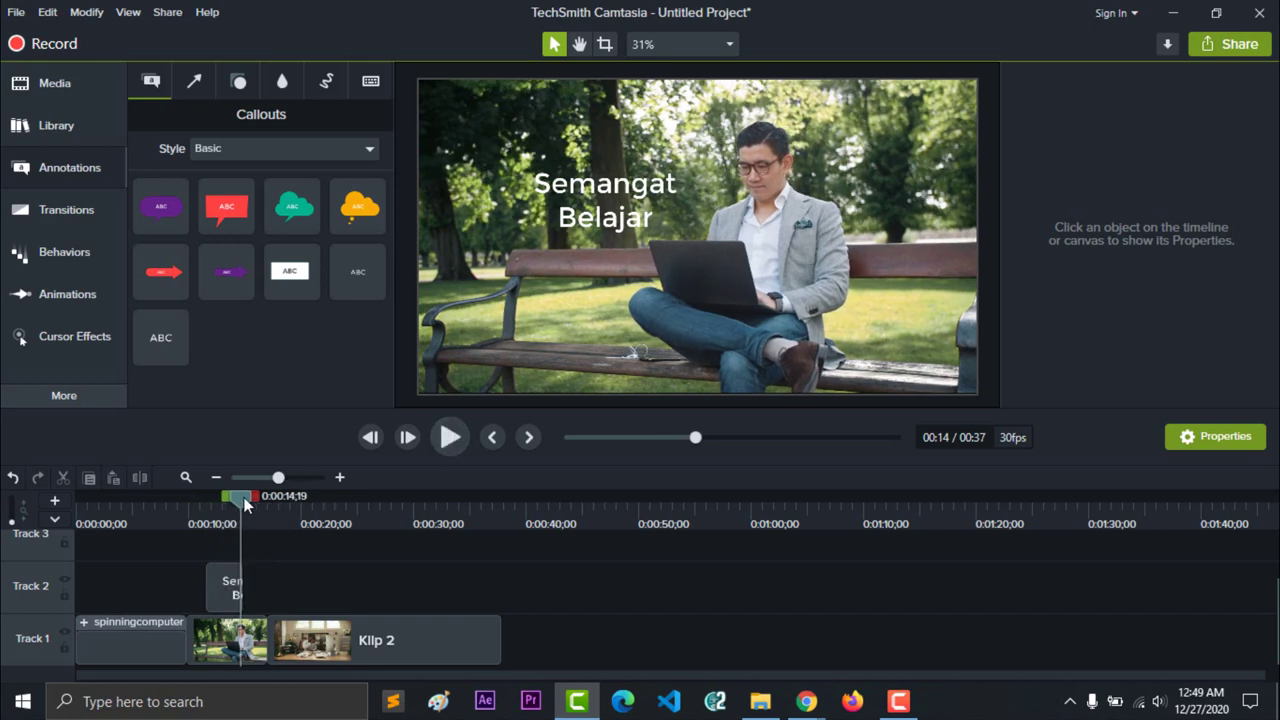
Apply the Fade transition to both ends of the "Semangat Belajar" callout.
{"action": "left_click_drag", "start_coordinate": [245, 505], "coordinate": [216, 498]}
{"action": "left_click", "coordinate": [225, 590]}
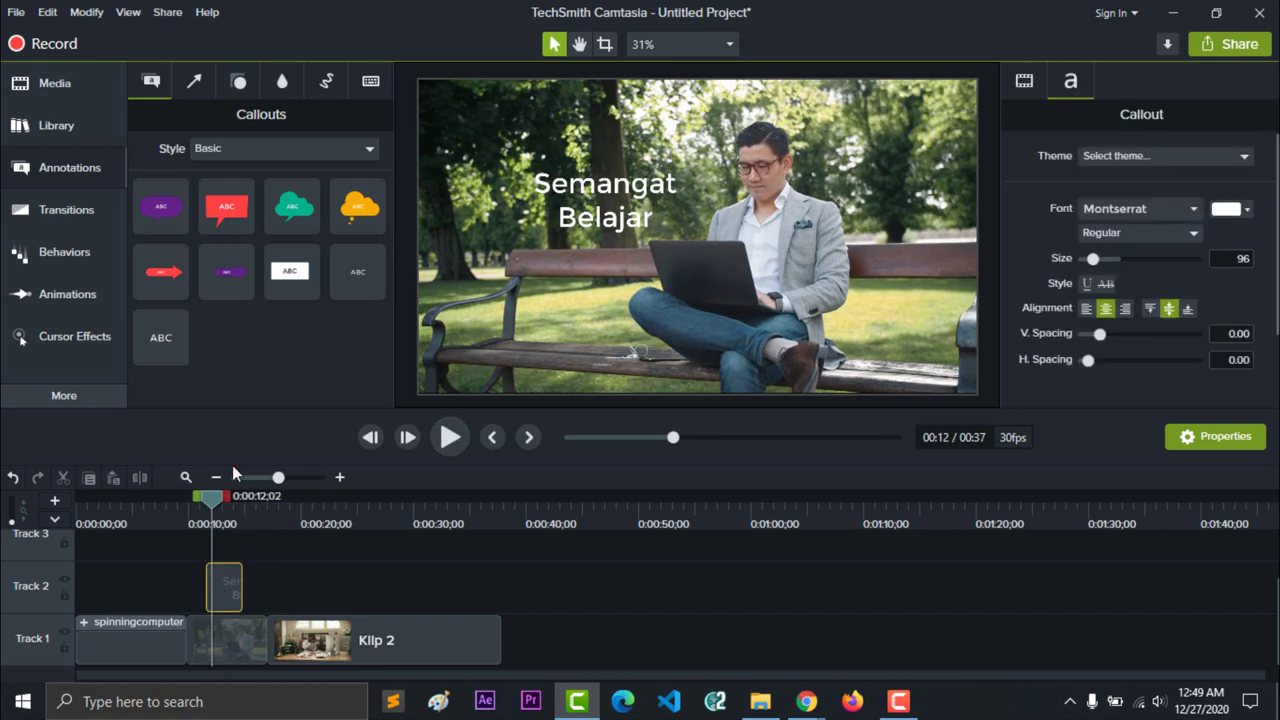
{"action": "left_click", "coordinate": [61, 209]}
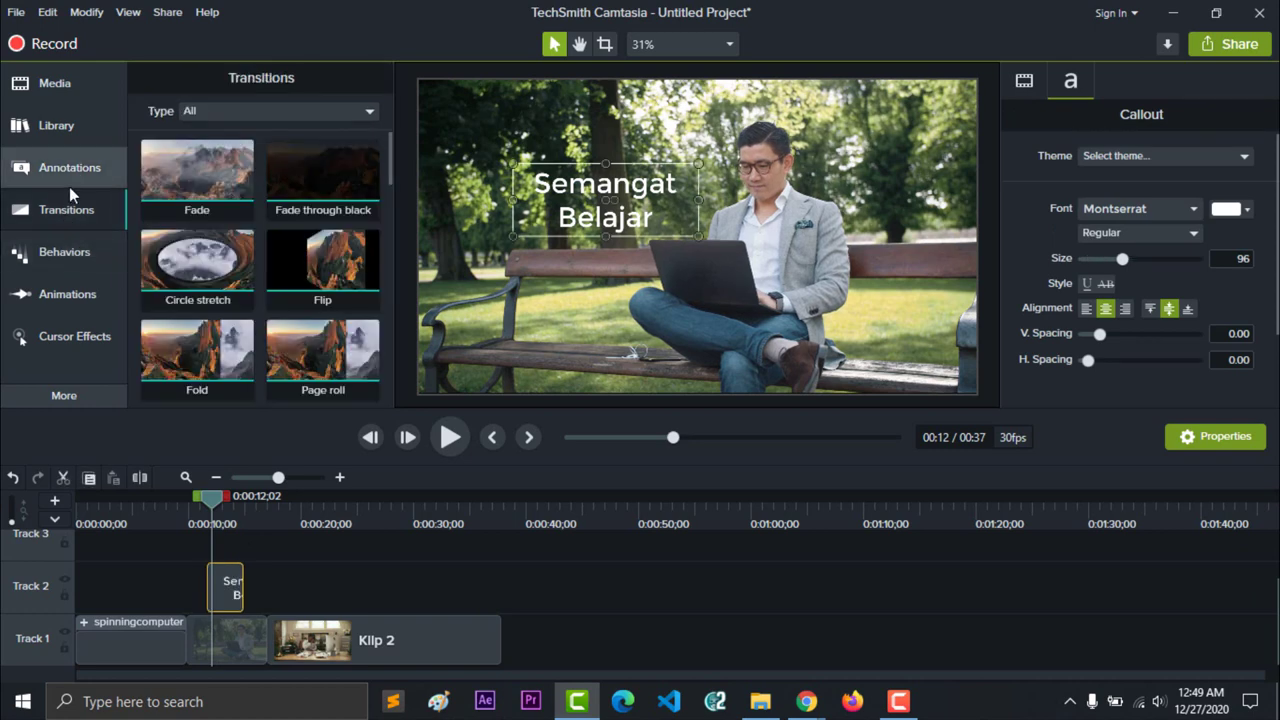
{"action": "left_click", "coordinate": [70, 209]}
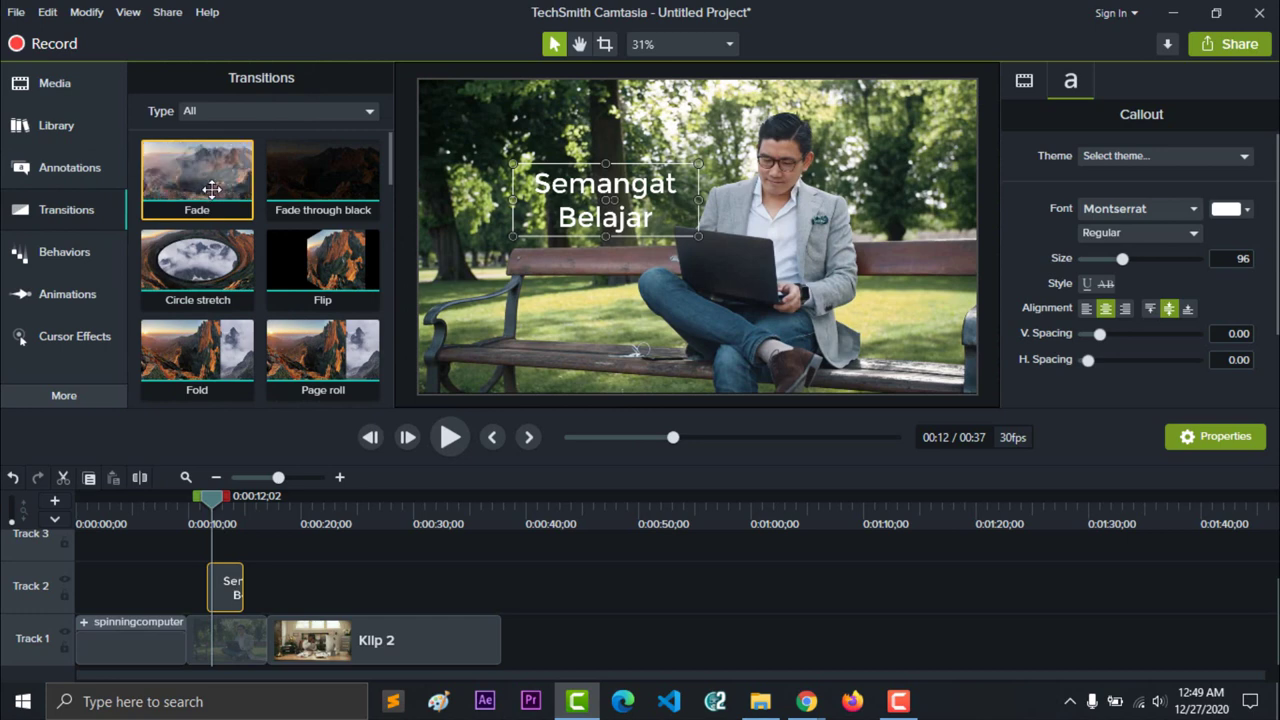
{"action": "left_click_drag", "start_coordinate": [212, 188], "coordinate": [224, 587]}
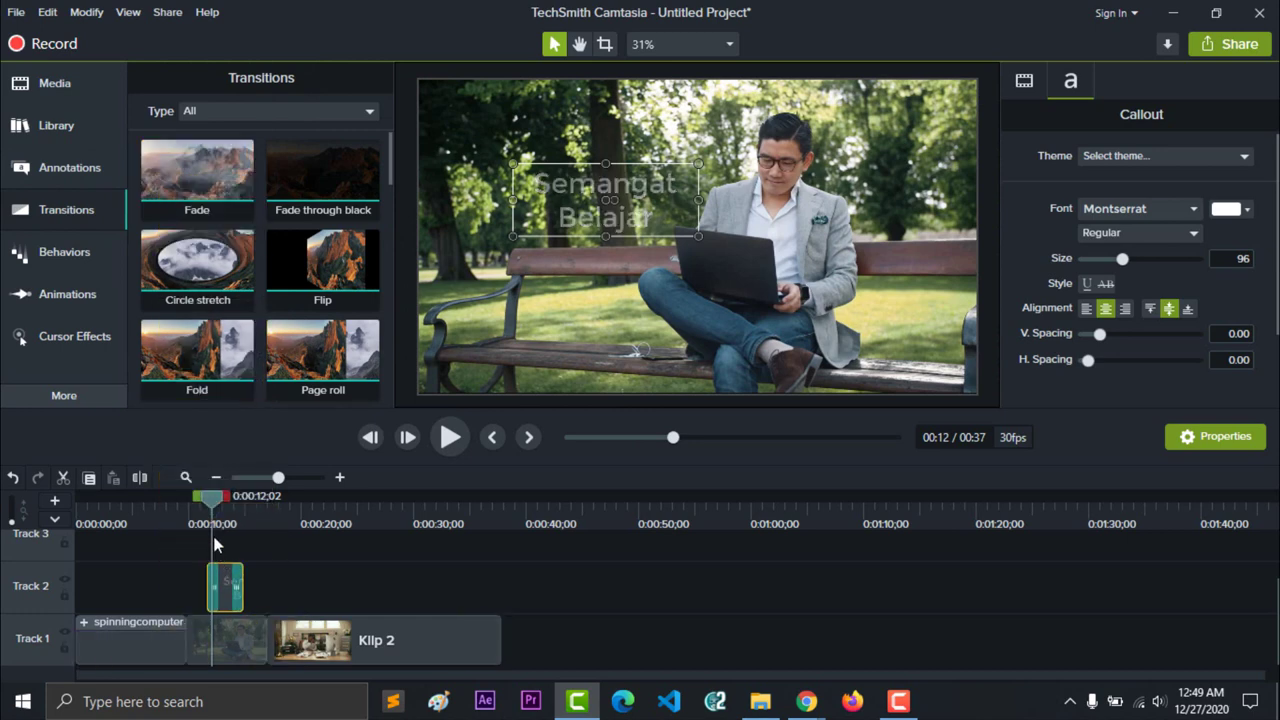
Preview the cut from Klip 1 to Klip 2 and add a Fade transition between the two clips.
{"action": "left_click", "coordinate": [295, 636]}
{"action": "left_click", "coordinate": [258, 640]}
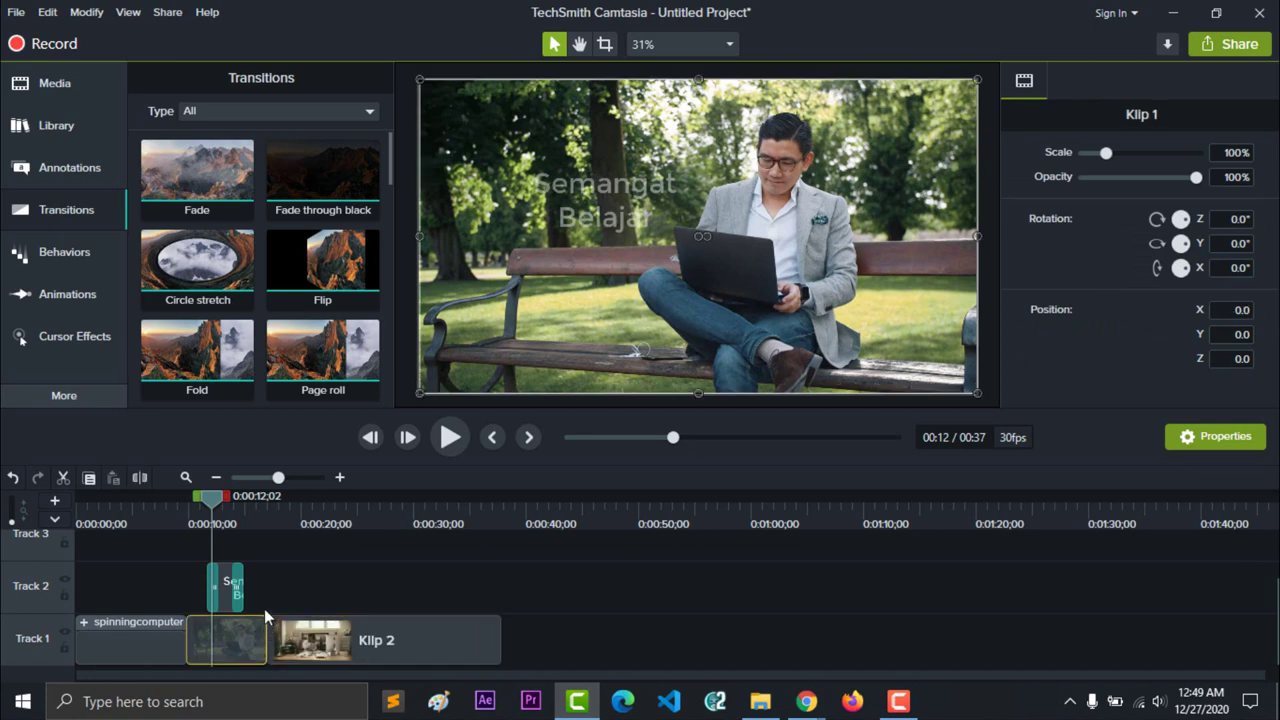
{"action": "left_click_drag", "start_coordinate": [210, 502], "coordinate": [258, 526]}
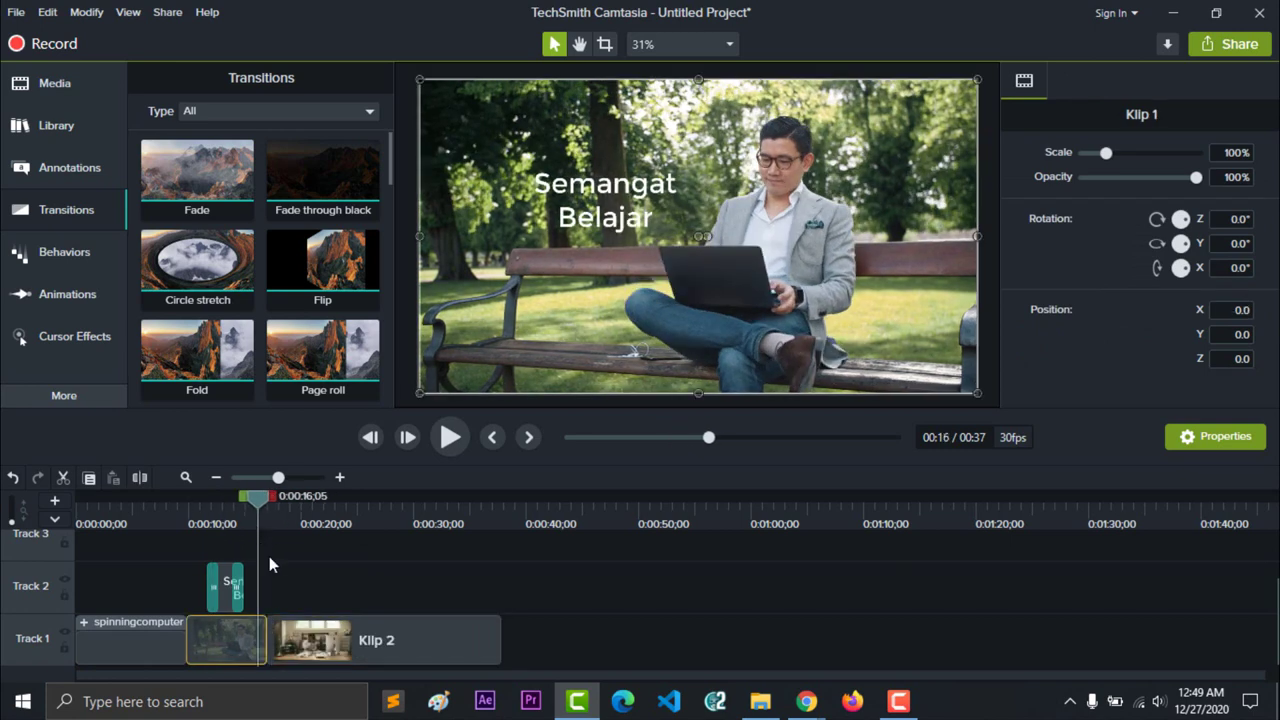
{"action": "left_click", "coordinate": [280, 575]}
{"action": "key", "text": "space"}
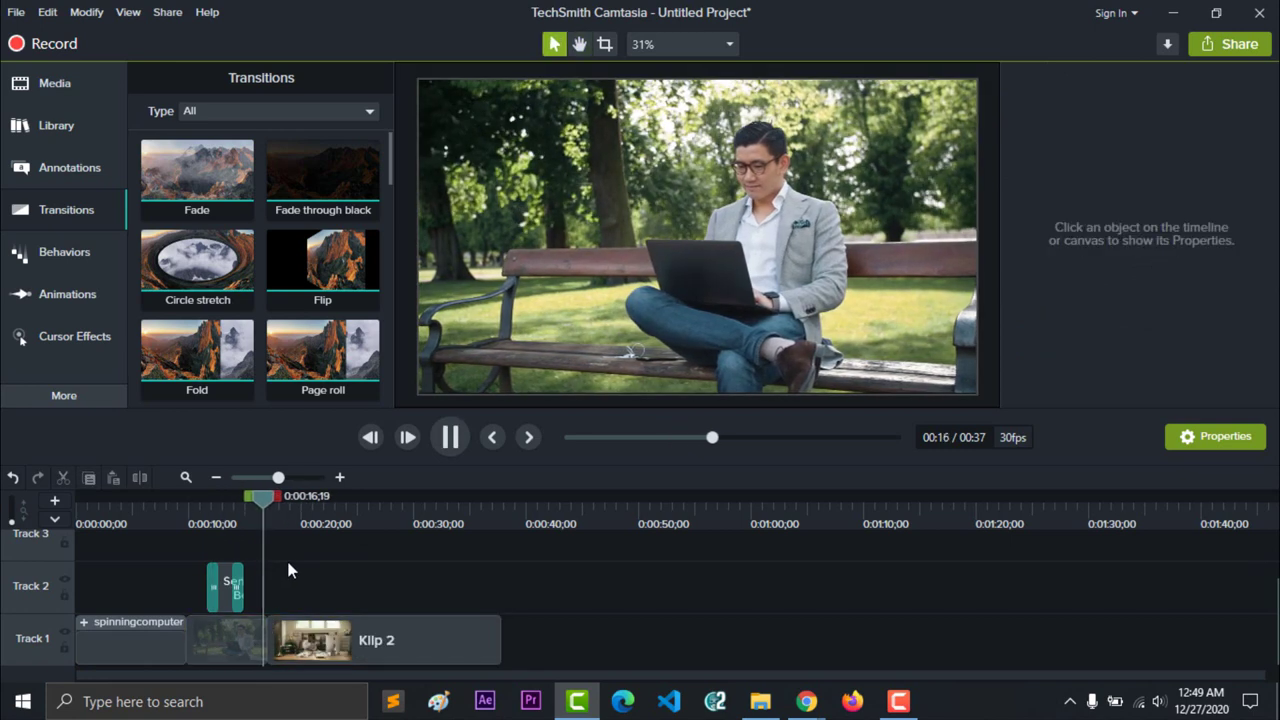
{"action": "left_click_drag", "start_coordinate": [277, 501], "coordinate": [257, 500]}
{"action": "left_click_drag", "start_coordinate": [234, 200], "coordinate": [266, 641]}
Play the transition from Klip 1 into Klip 2, then replay the callout's fade-in from 0:00:10;20.
{"action": "left_click_drag", "start_coordinate": [259, 502], "coordinate": [239, 641]}
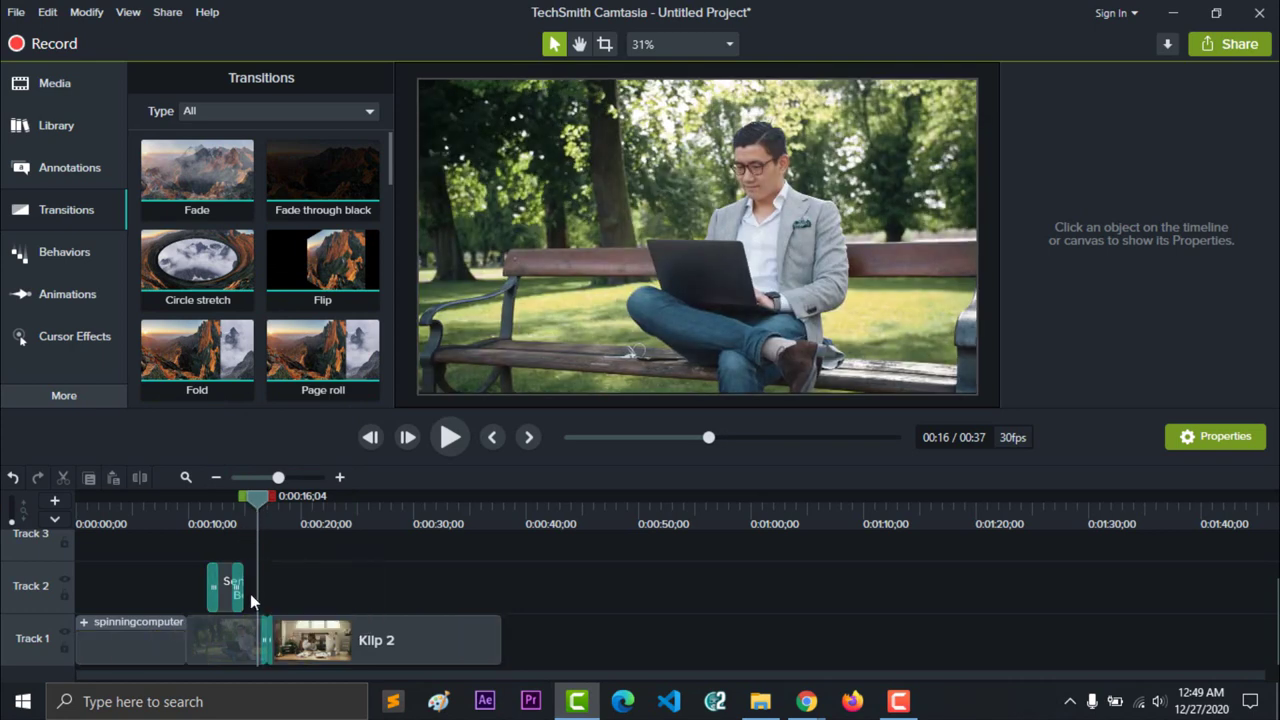
{"action": "key", "text": "space"}
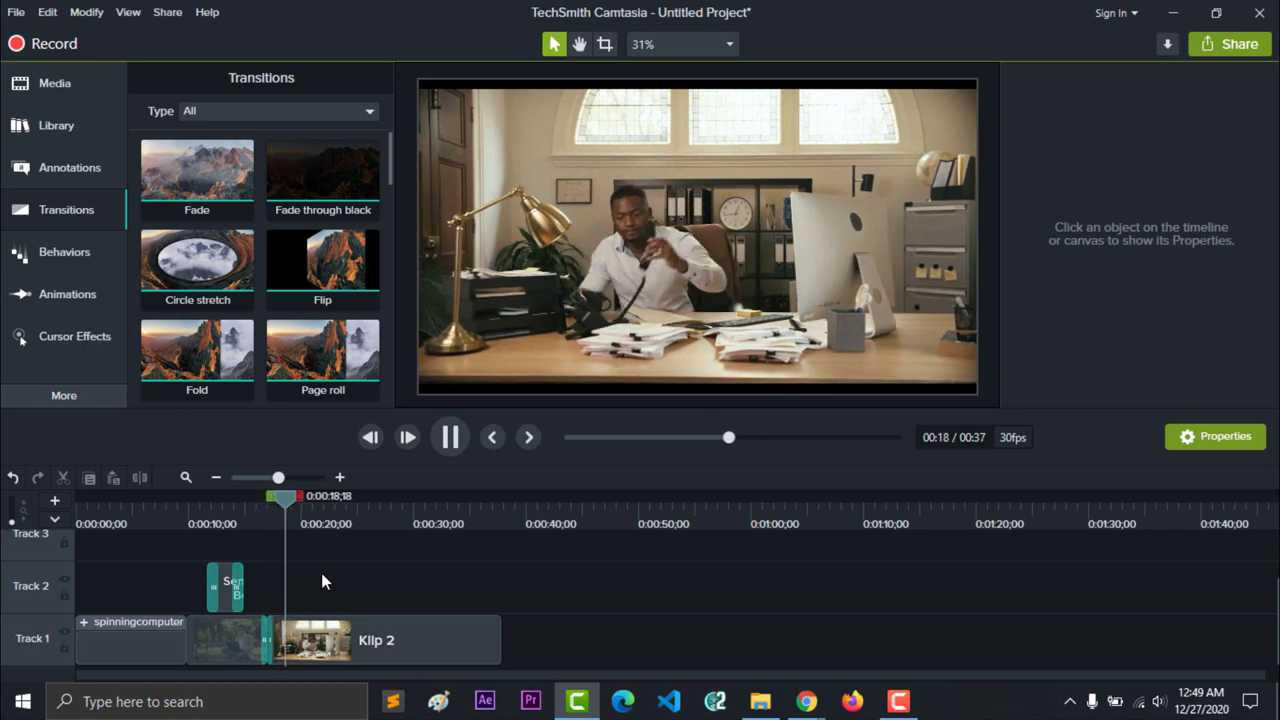
{"action": "key", "text": "space"}
{"action": "left_click_drag", "start_coordinate": [294, 497], "coordinate": [200, 520]}
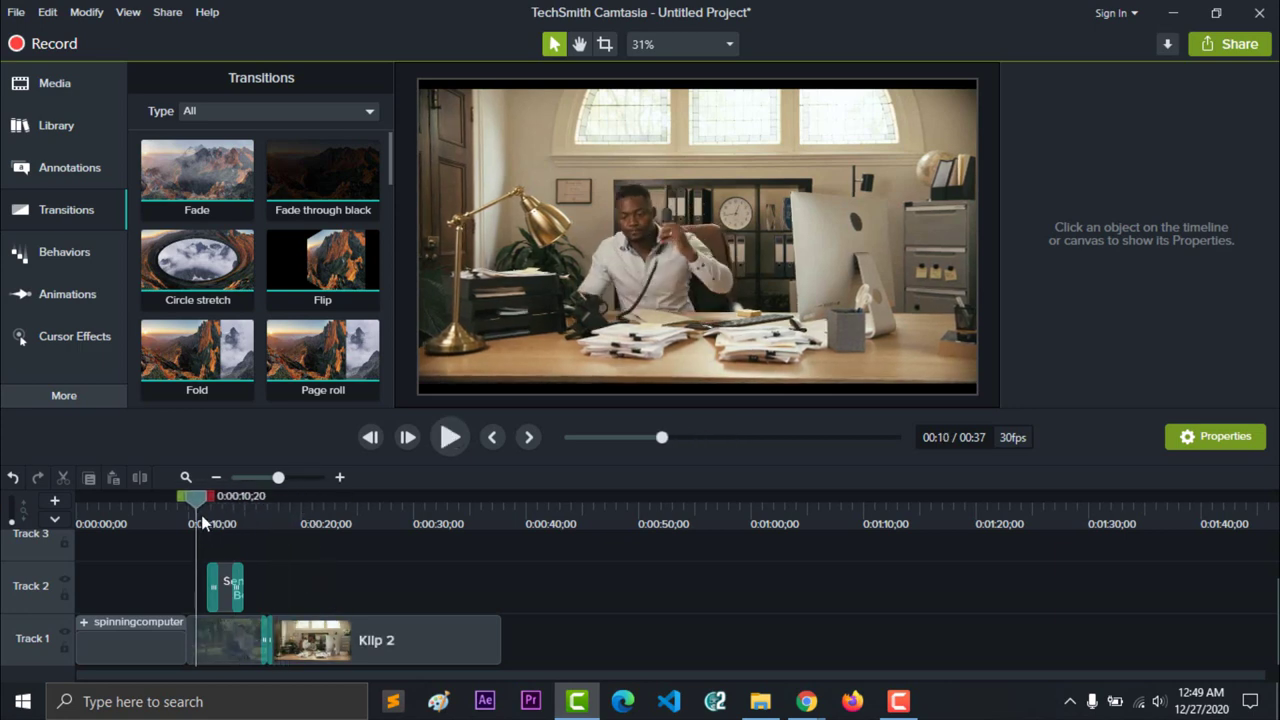
{"action": "left_click", "coordinate": [231, 644]}
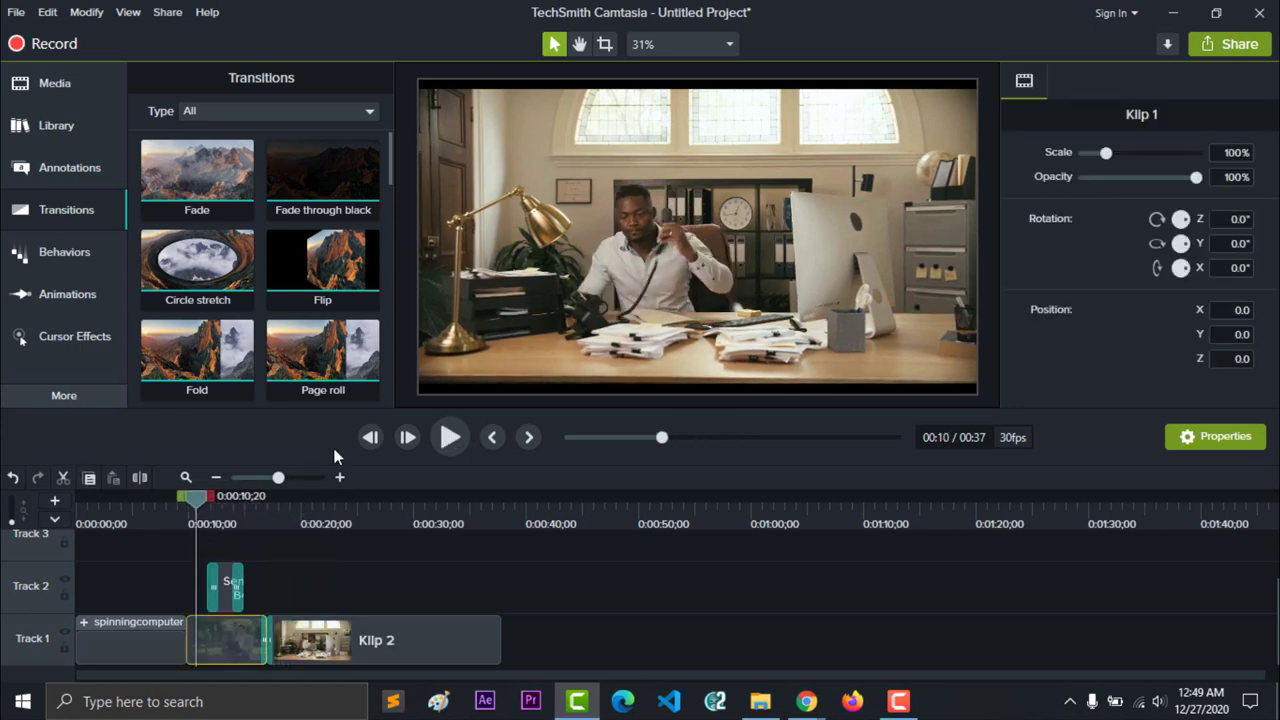
{"action": "left_click", "coordinate": [448, 437]}
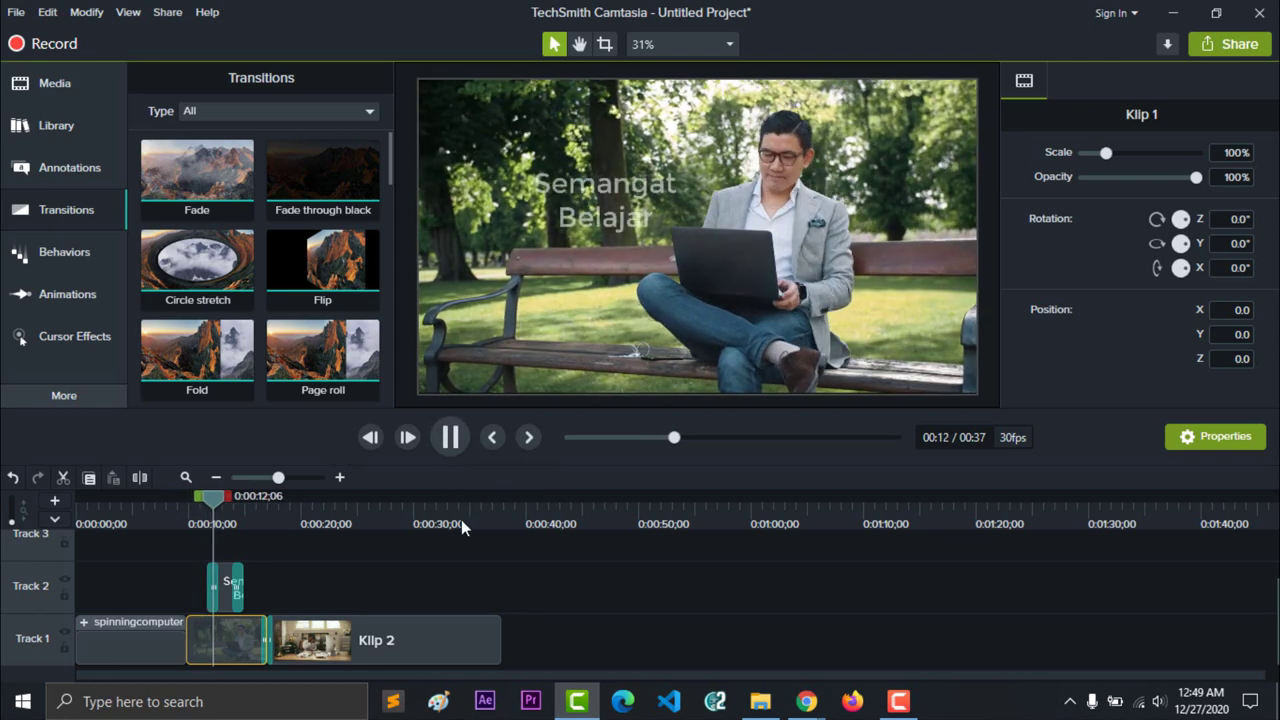
{"action": "key", "text": "space"}
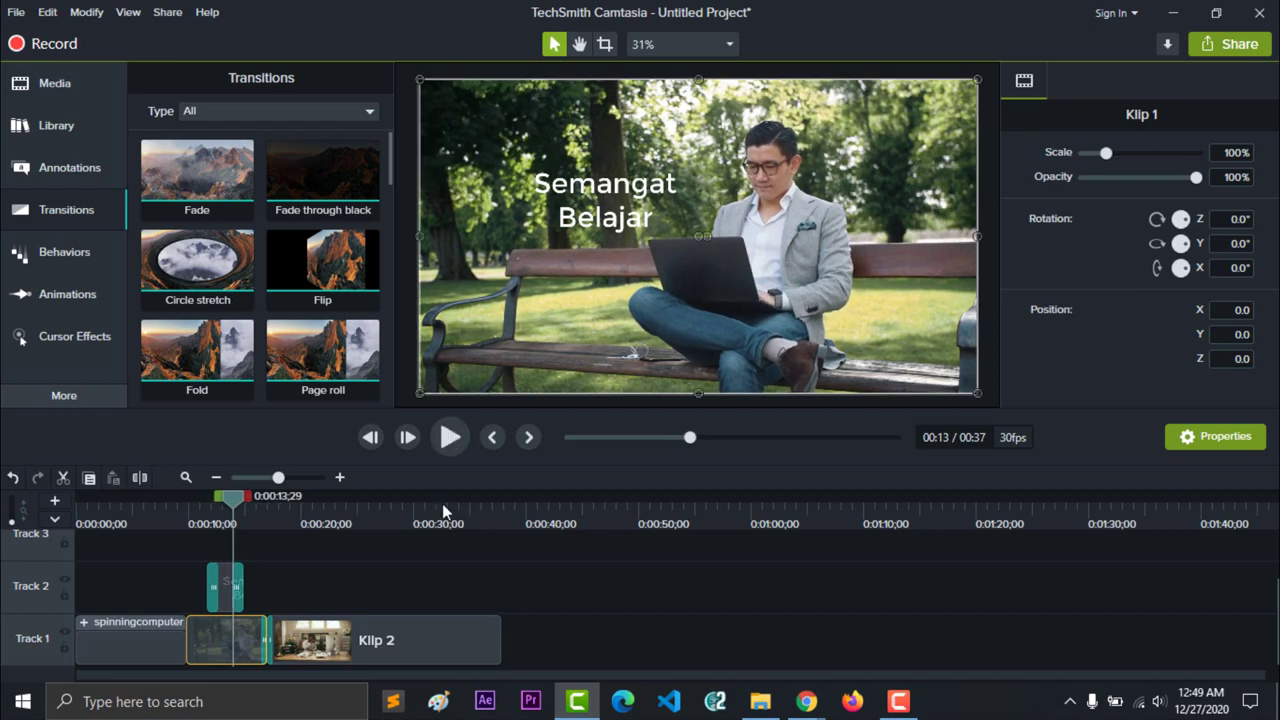
Switch to Chrome, open cooltext.com in a new tab and choose the Skate text style.
{"action": "left_click", "coordinate": [60, 168]}
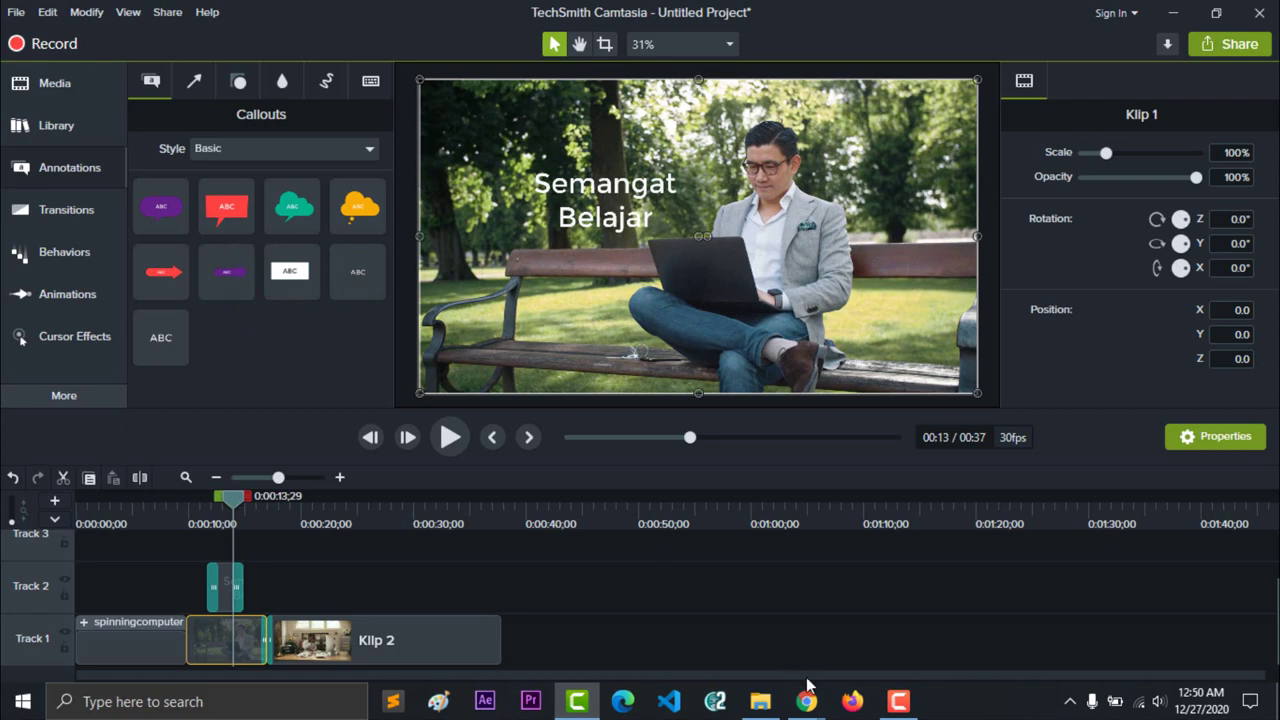
{"action": "mouse_move", "coordinate": [806, 701]}
{"action": "left_click", "coordinate": [907, 625]}
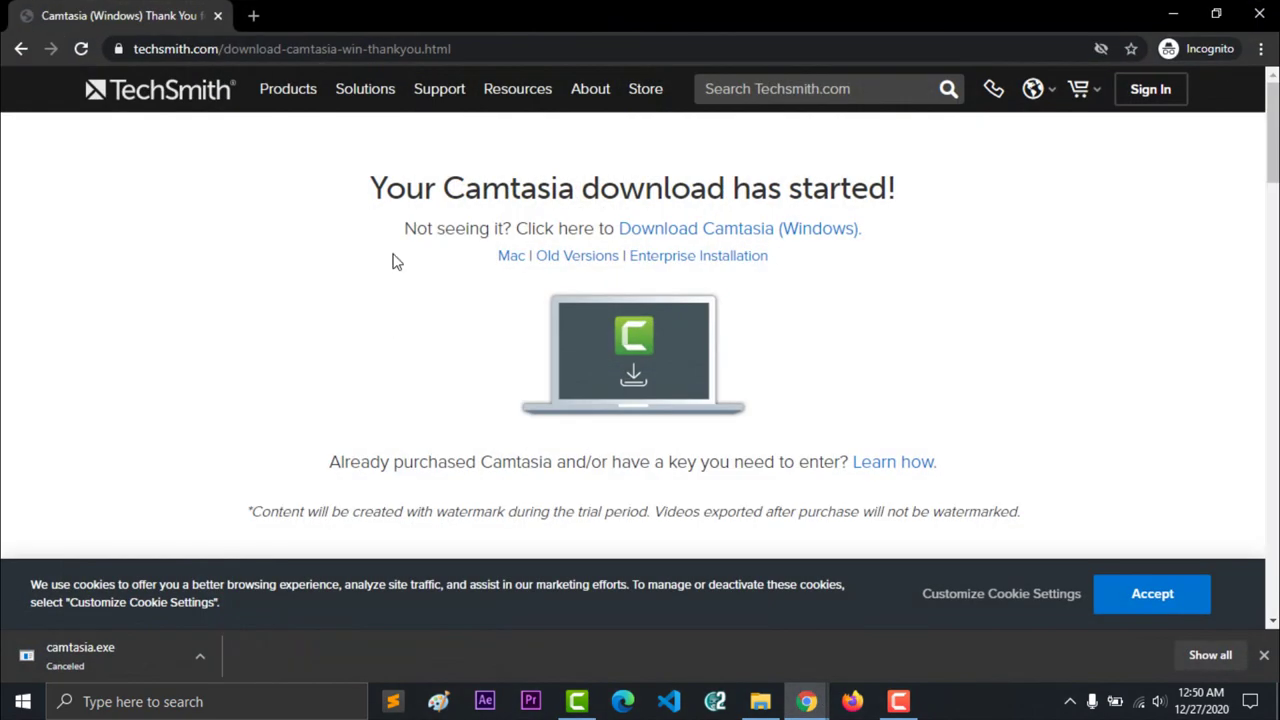
{"action": "left_click", "coordinate": [259, 25]}
{"action": "type", "text": "coo"}
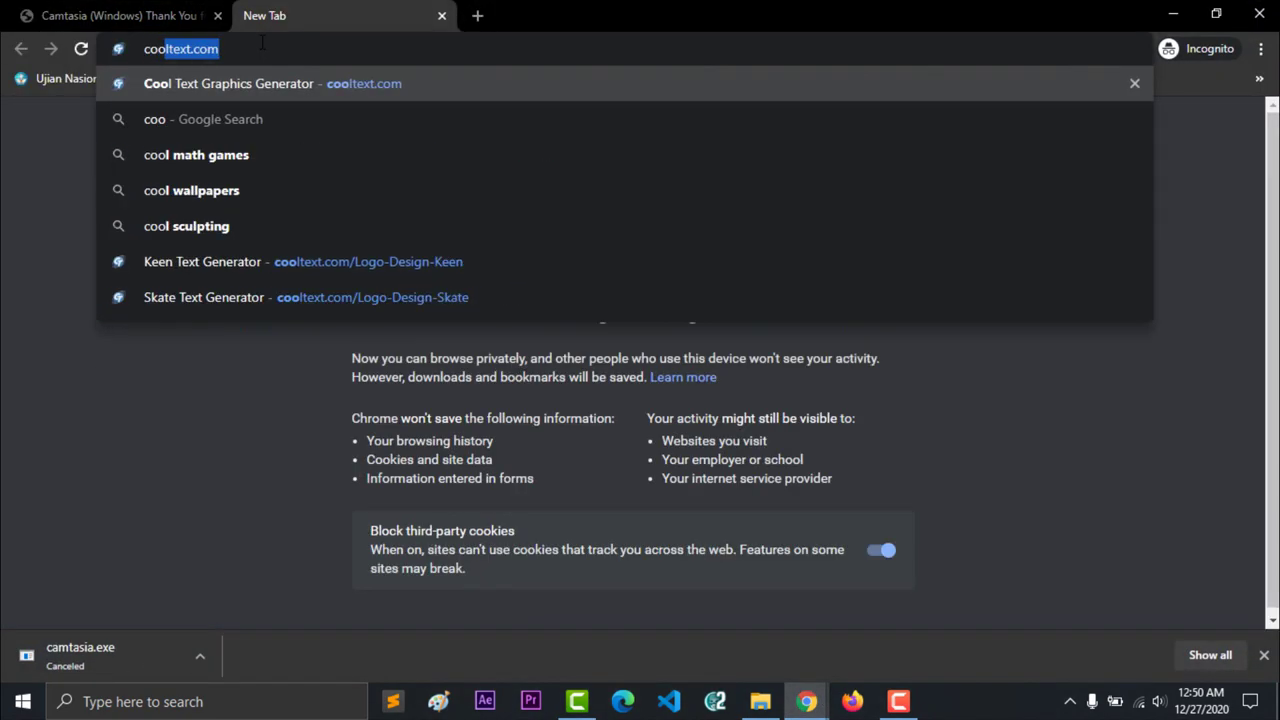
{"action": "key", "text": "Return"}
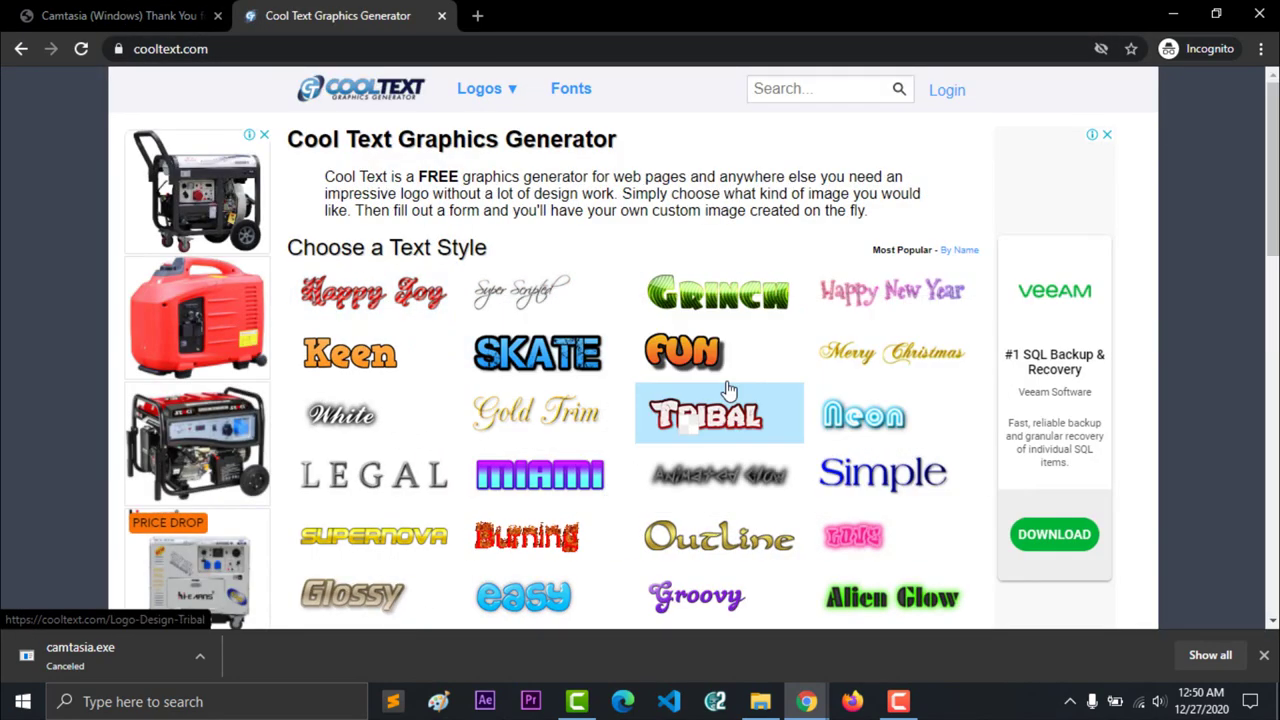
{"action": "left_click", "coordinate": [540, 358]}
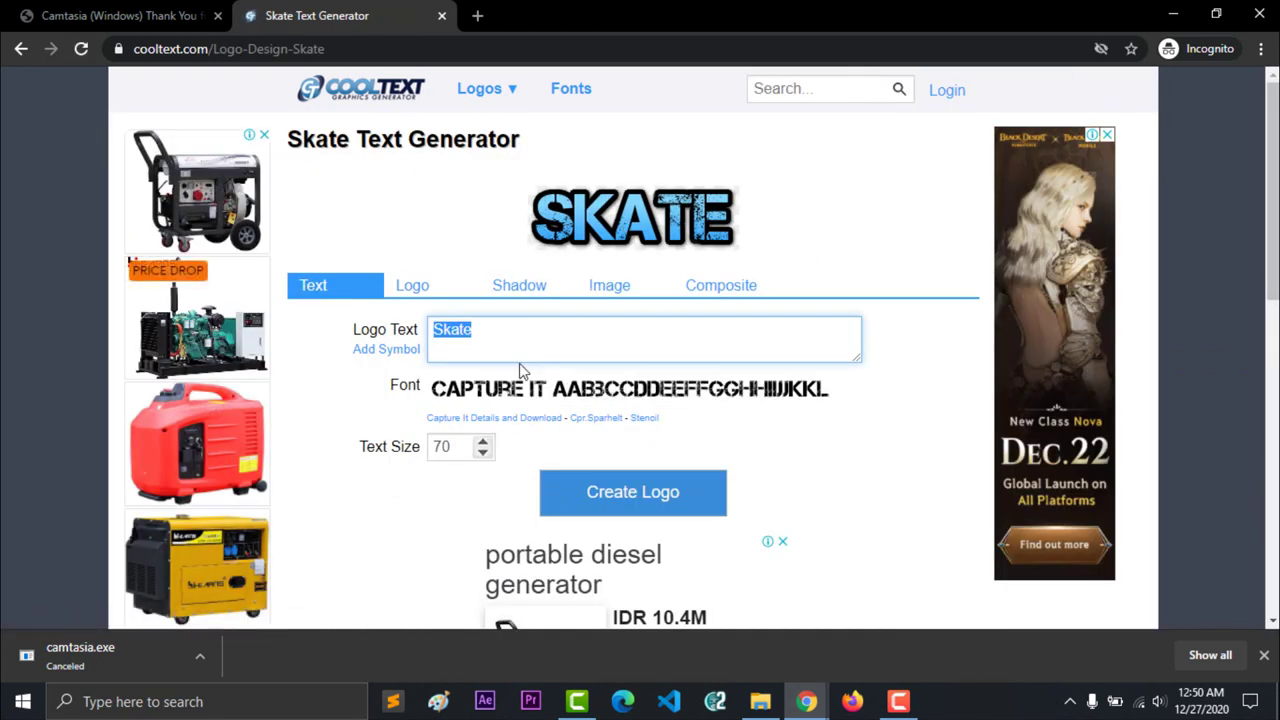
Enter "Semangat Belajar" as the logo text and create the logo.
{"action": "type", "text": "Belajar"}
{"action": "key", "text": "ctrl+a"}
{"action": "type", "text": "Semangat Be"}
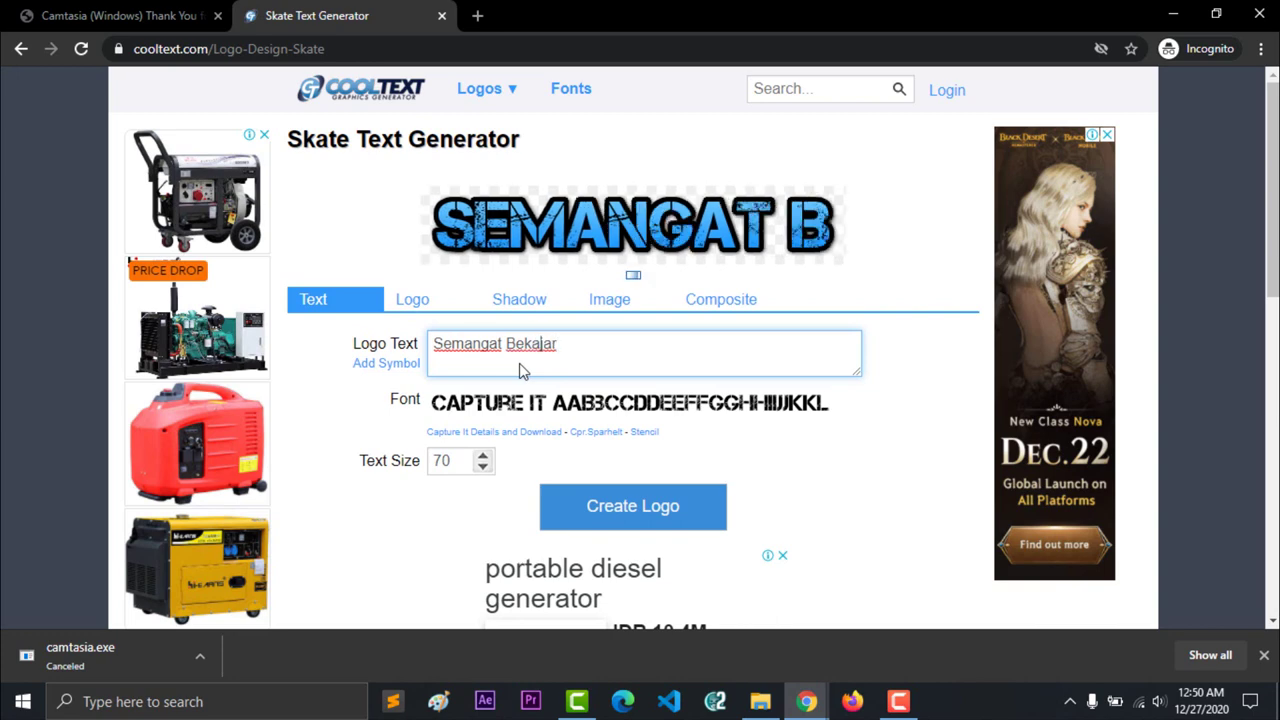
{"action": "key", "text": "BackSpace"}
{"action": "type", "text": "l"}
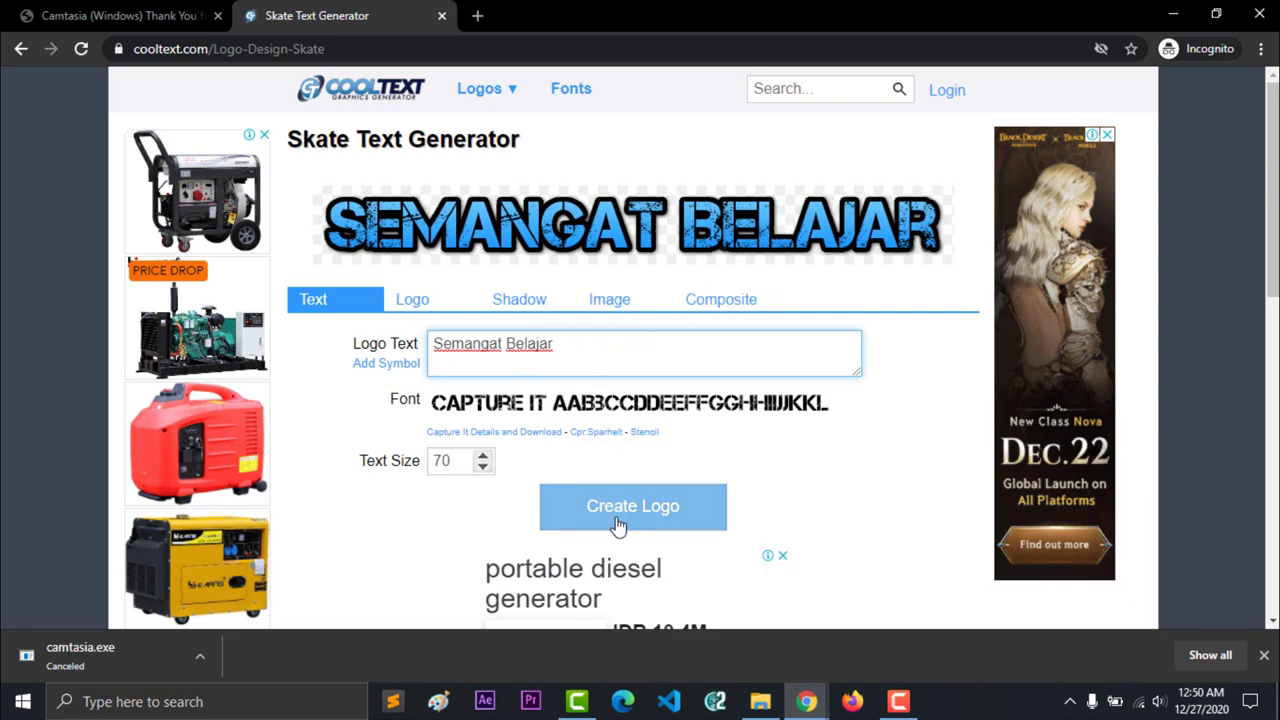
{"action": "left_click", "coordinate": [618, 524]}
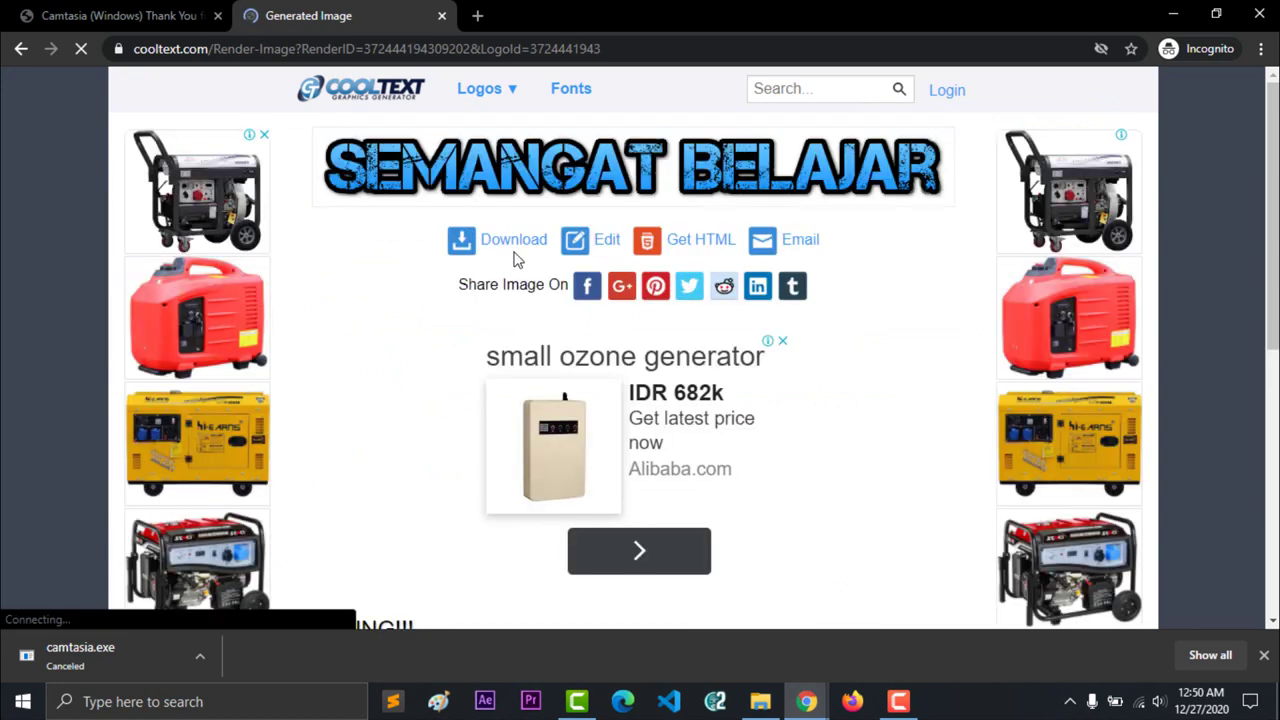
Download the logo PNG, show it in its folder and place it on Camtasia's Track 2 after the text callout.
{"action": "left_click", "coordinate": [514, 244]}
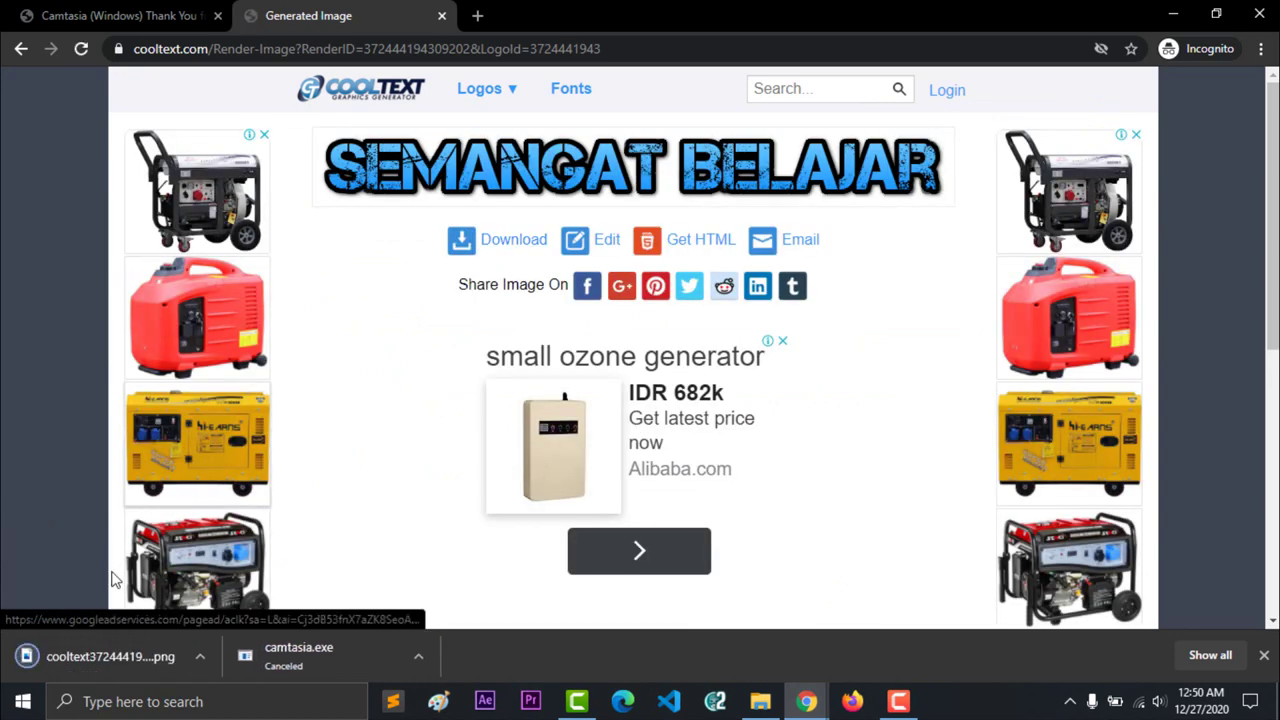
{"action": "left_click", "coordinate": [199, 658]}
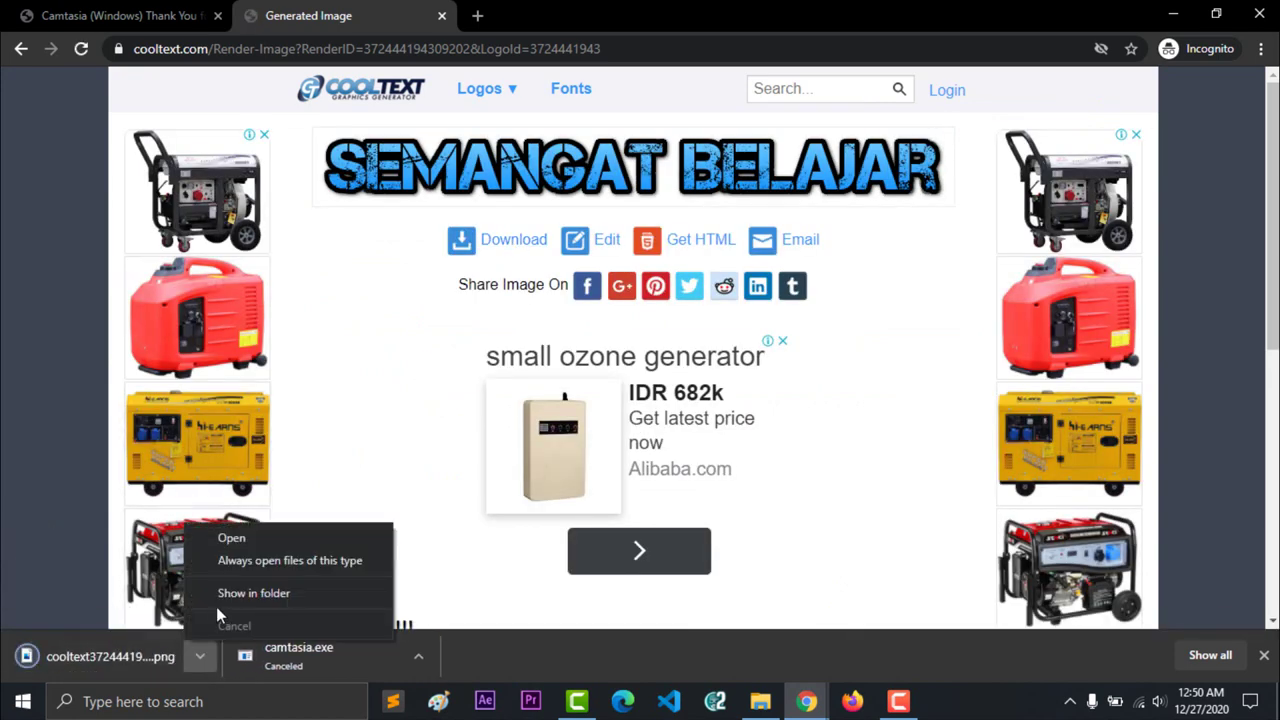
{"action": "left_click", "coordinate": [232, 594]}
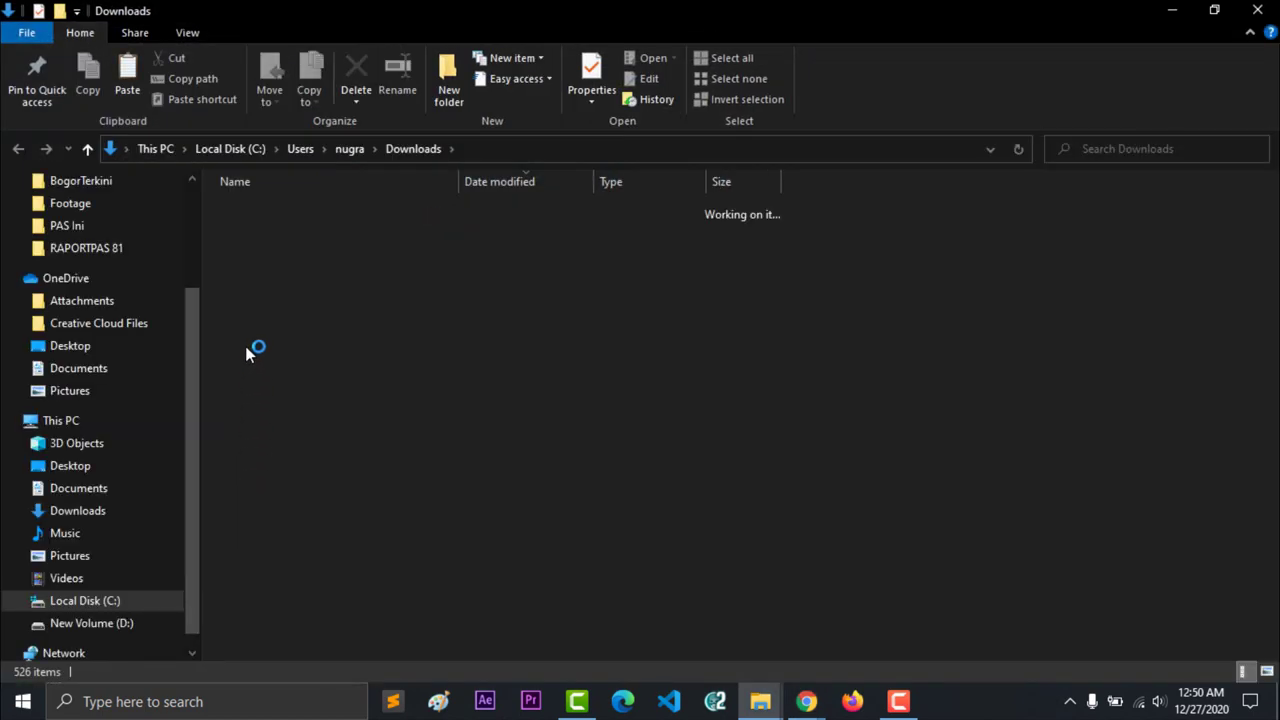
{"action": "left_click_drag", "start_coordinate": [279, 240], "coordinate": [260, 581]}
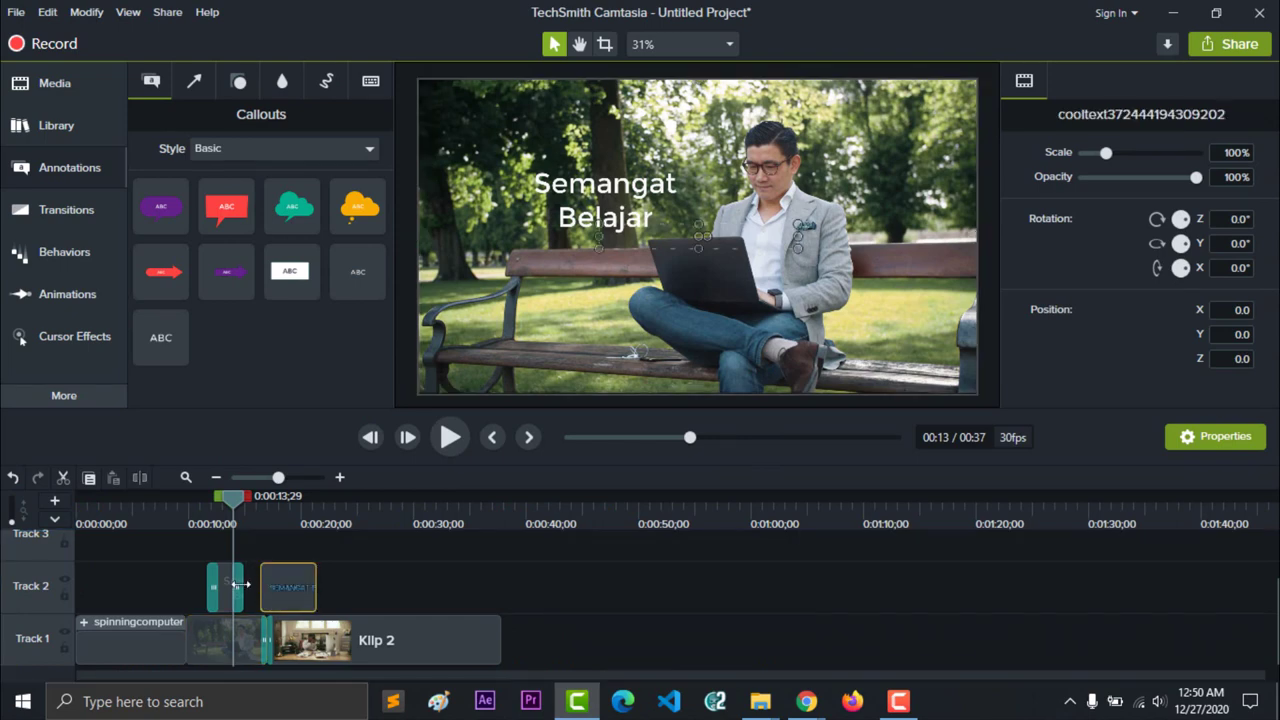
Delete the text callout from Track 2 and fit the logo graphic into its place, starting at 0:00:12;21 and shortened before Klip 2.
{"action": "left_click", "coordinate": [227, 586]}
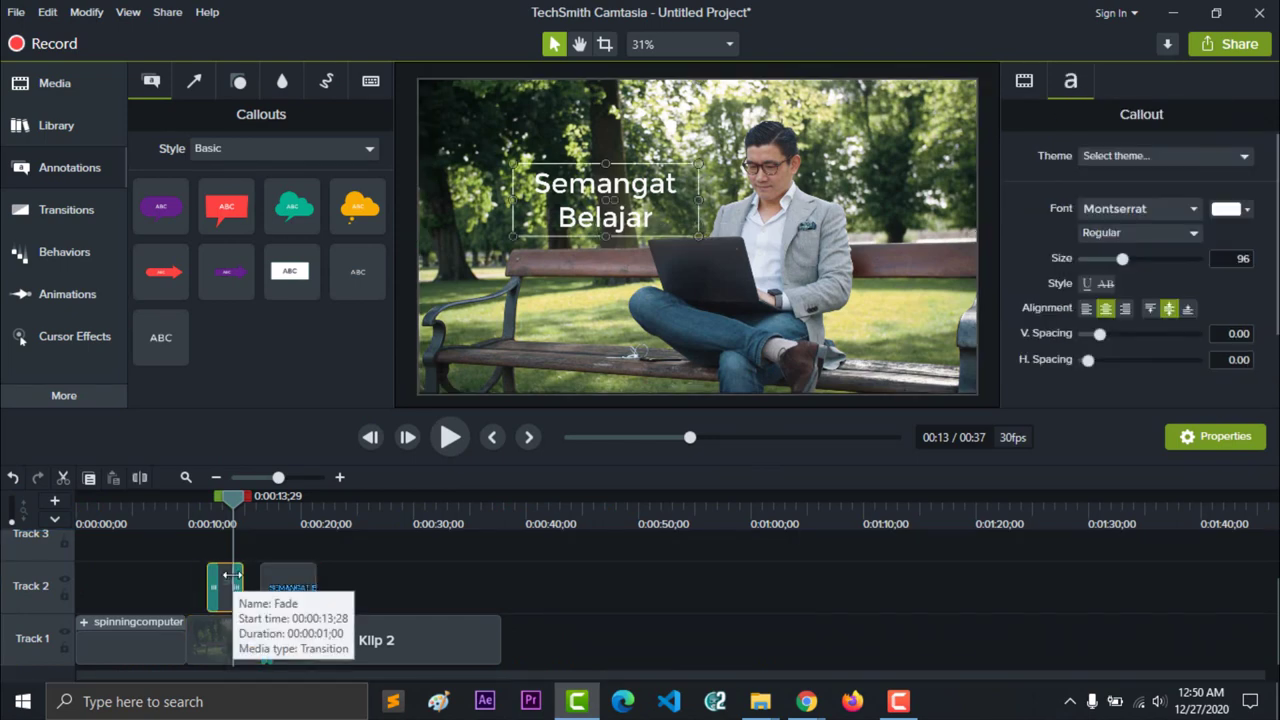
{"action": "key", "text": "Delete"}
{"action": "mouse_move", "coordinate": [236, 502]}
{"action": "left_mouse_down"}
{"action": "mouse_move", "coordinate": [194, 505]}
{"action": "mouse_move", "coordinate": [218, 502]}
{"action": "left_mouse_up"}
{"action": "left_click", "coordinate": [288, 598]}
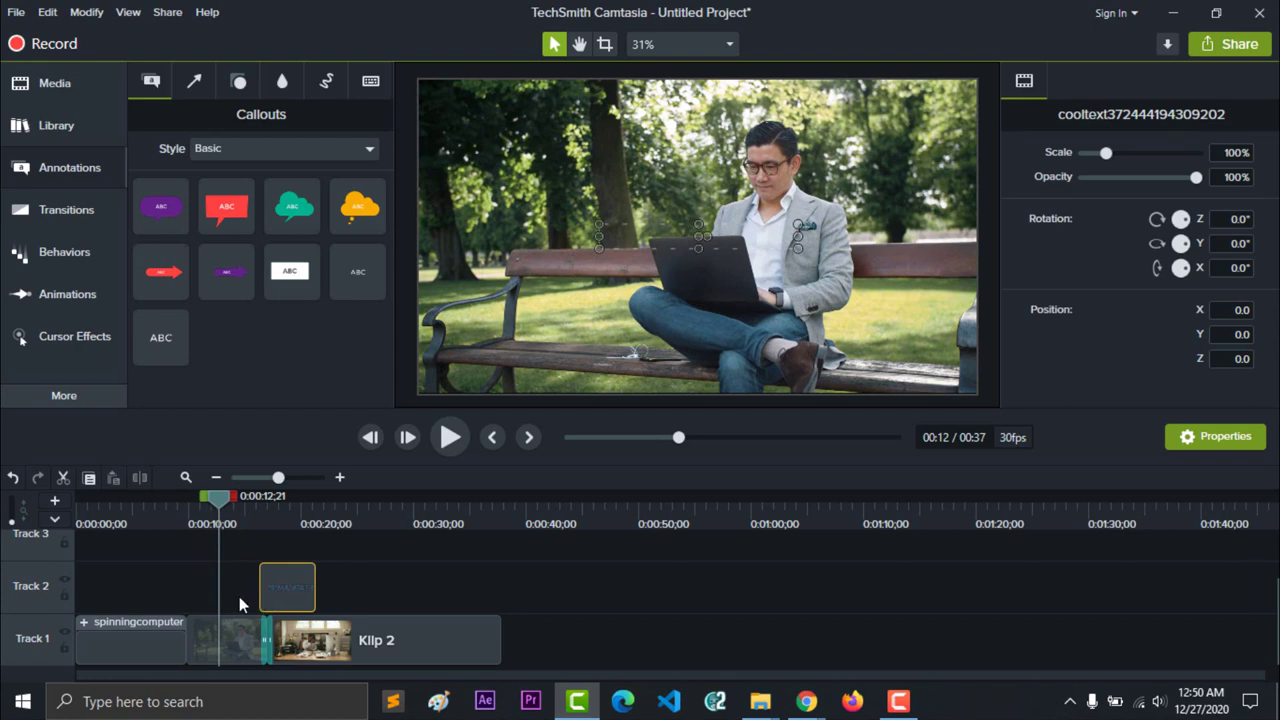
{"action": "left_click_drag", "start_coordinate": [312, 590], "coordinate": [244, 589]}
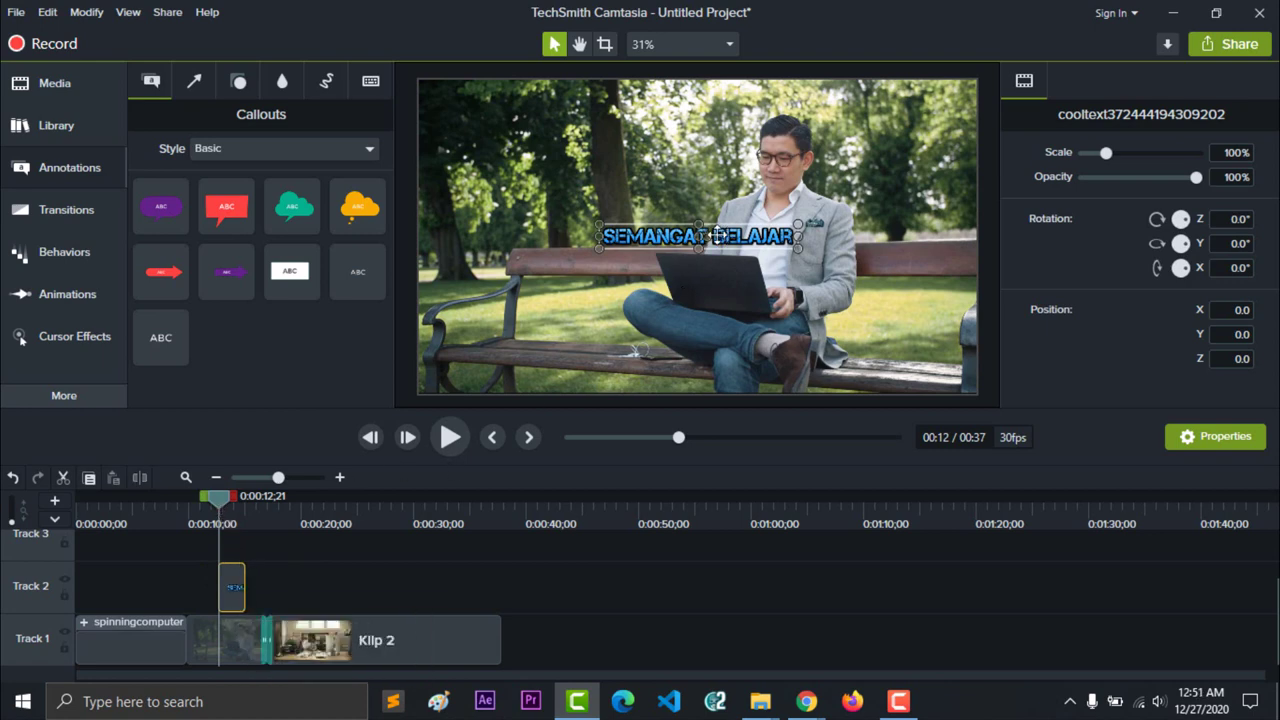
Position the logo graphic beside the man's head at 123% scale and add the Flip transition to both its ends.
{"action": "left_click_drag", "start_coordinate": [718, 236], "coordinate": [616, 197]}
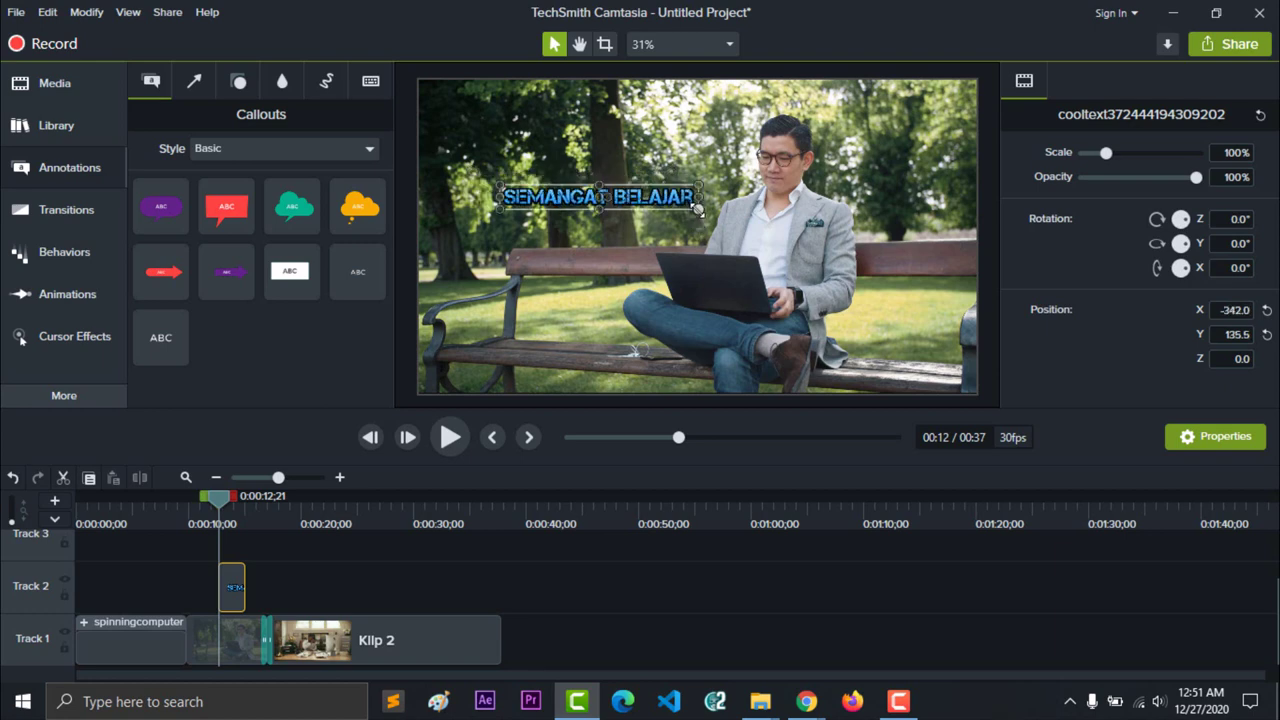
{"action": "left_click_drag", "start_coordinate": [698, 208], "coordinate": [744, 214]}
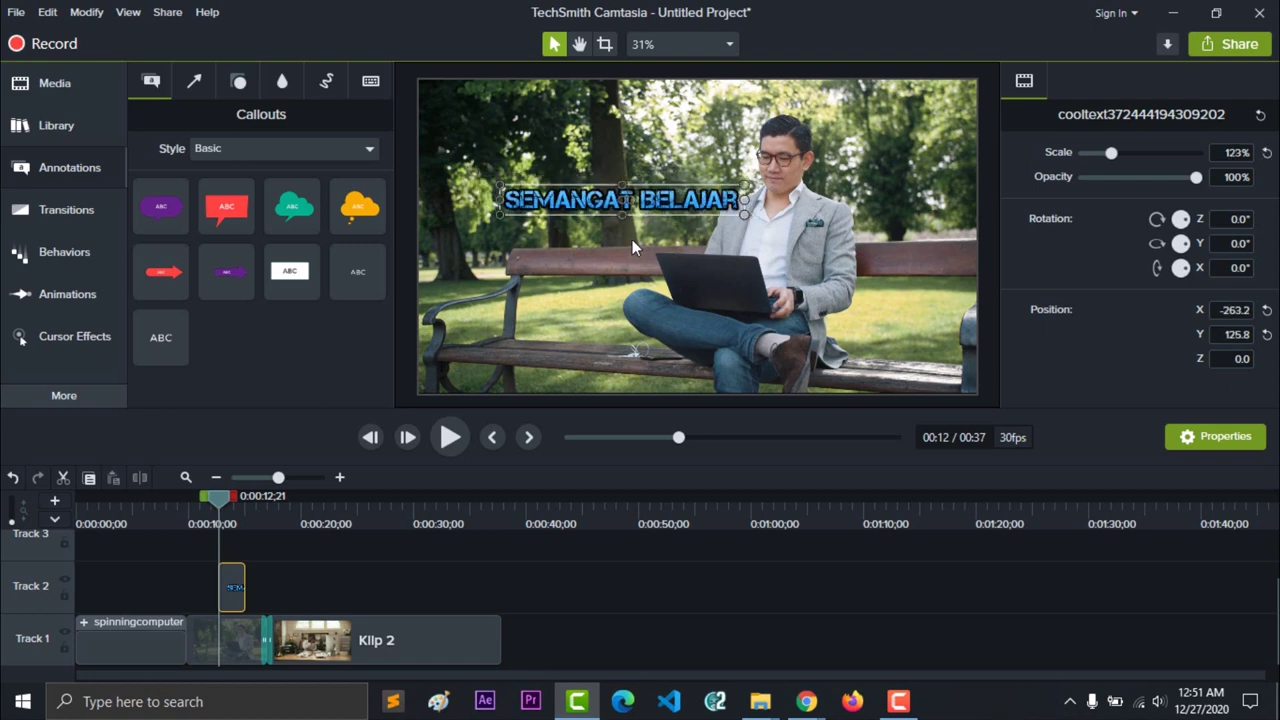
{"action": "left_click", "coordinate": [75, 211]}
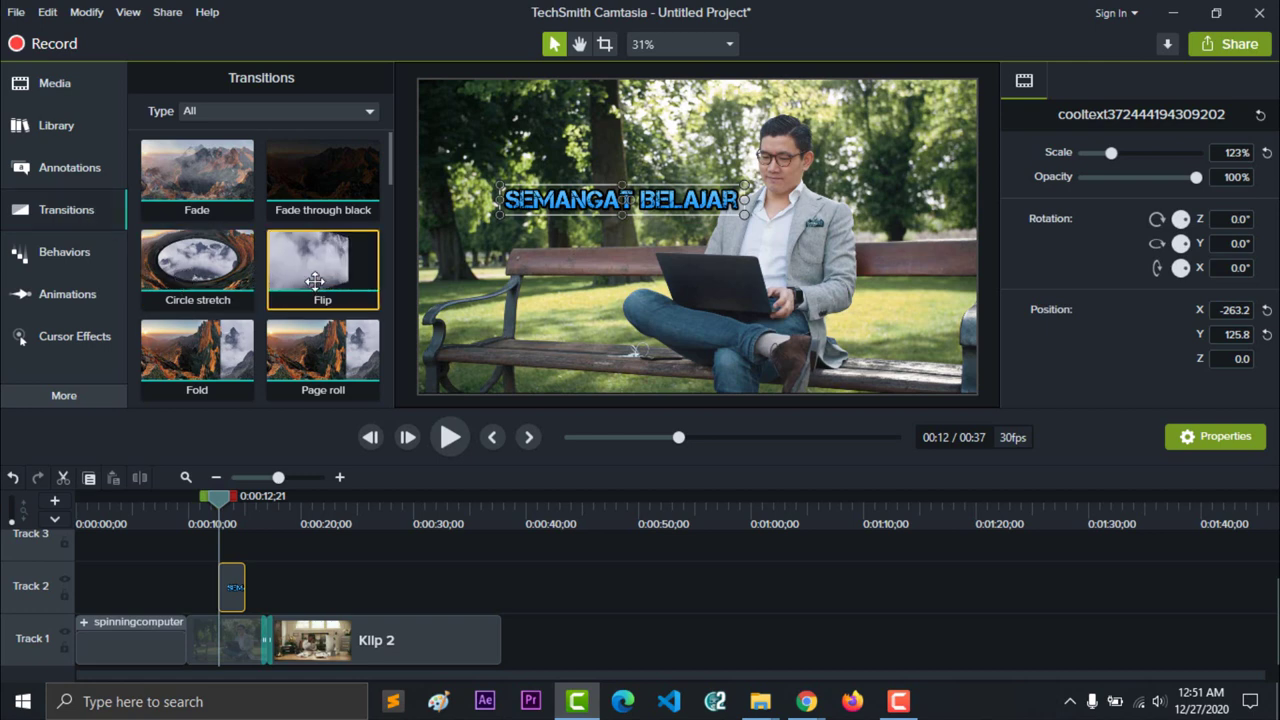
{"action": "left_click_drag", "start_coordinate": [315, 280], "coordinate": [231, 588]}
Play the logo graphic's Flip transitions several times from before it appears, checking its entrance and exit over Klip 1.
{"action": "left_click_drag", "start_coordinate": [213, 501], "coordinate": [211, 500]}
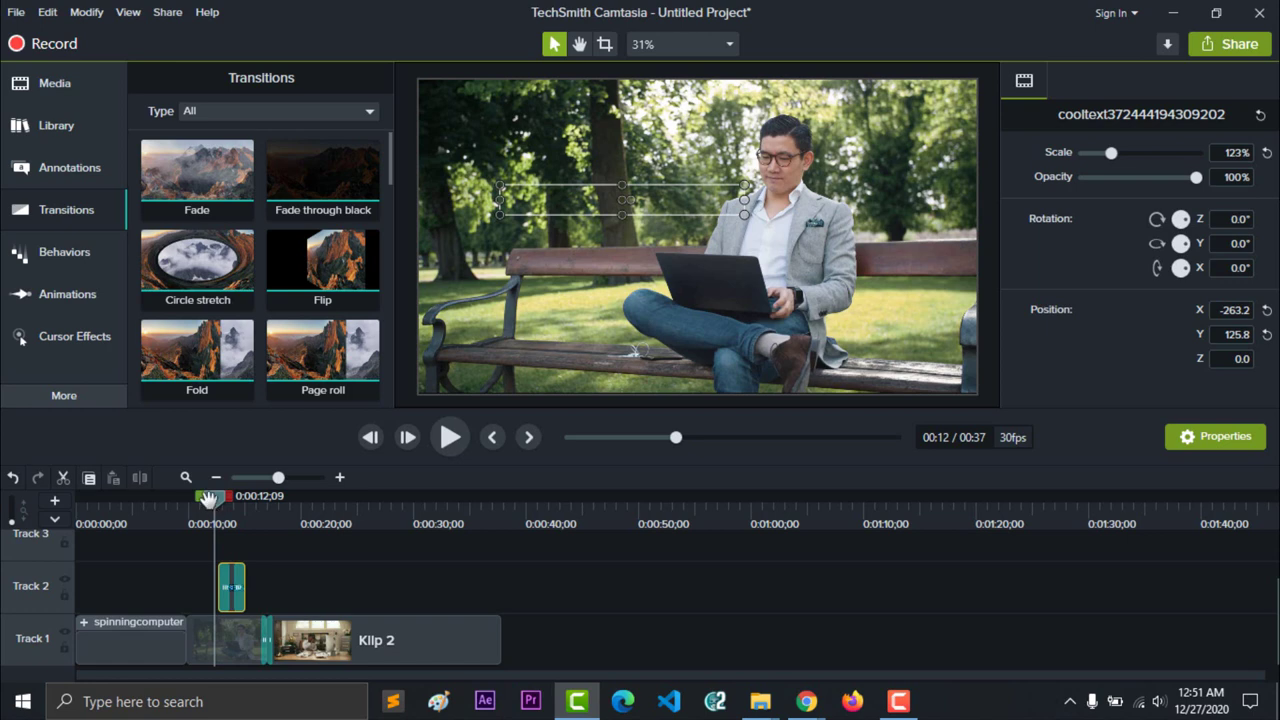
{"action": "key", "text": "space"}
{"action": "key", "text": "space"}
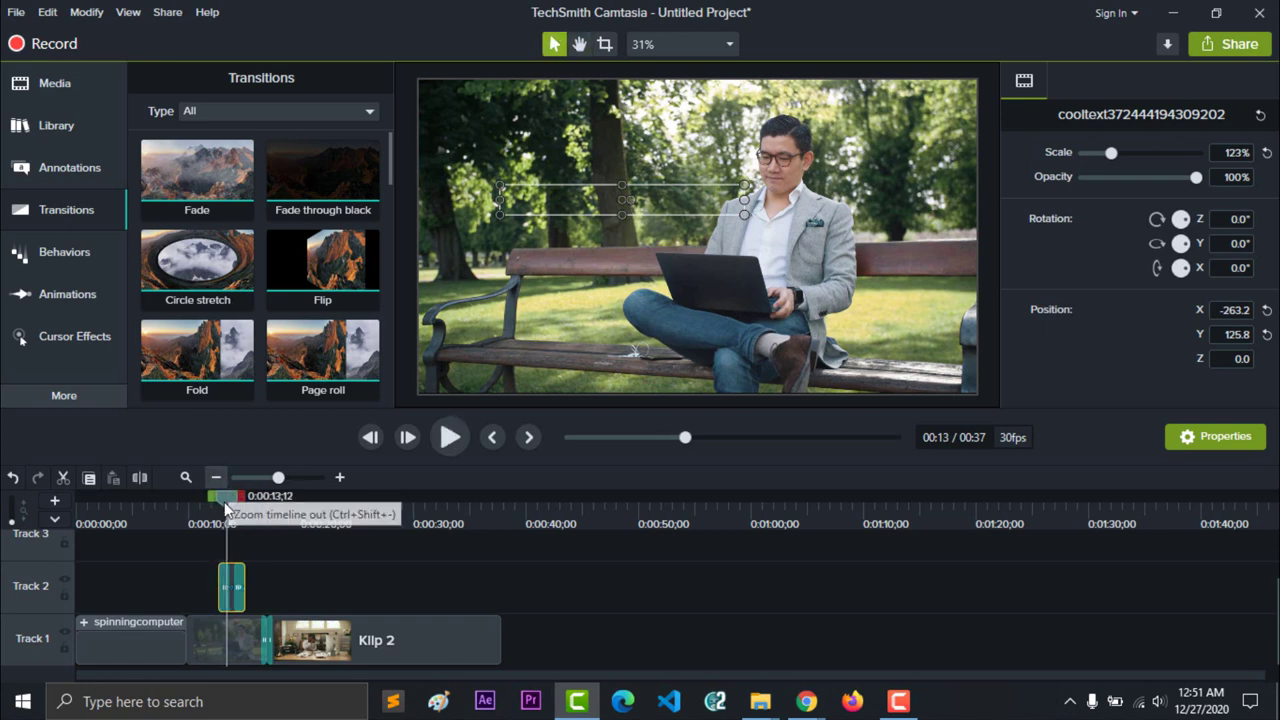
{"action": "left_click_drag", "start_coordinate": [228, 496], "coordinate": [208, 497]}
{"action": "left_click", "coordinate": [227, 625]}
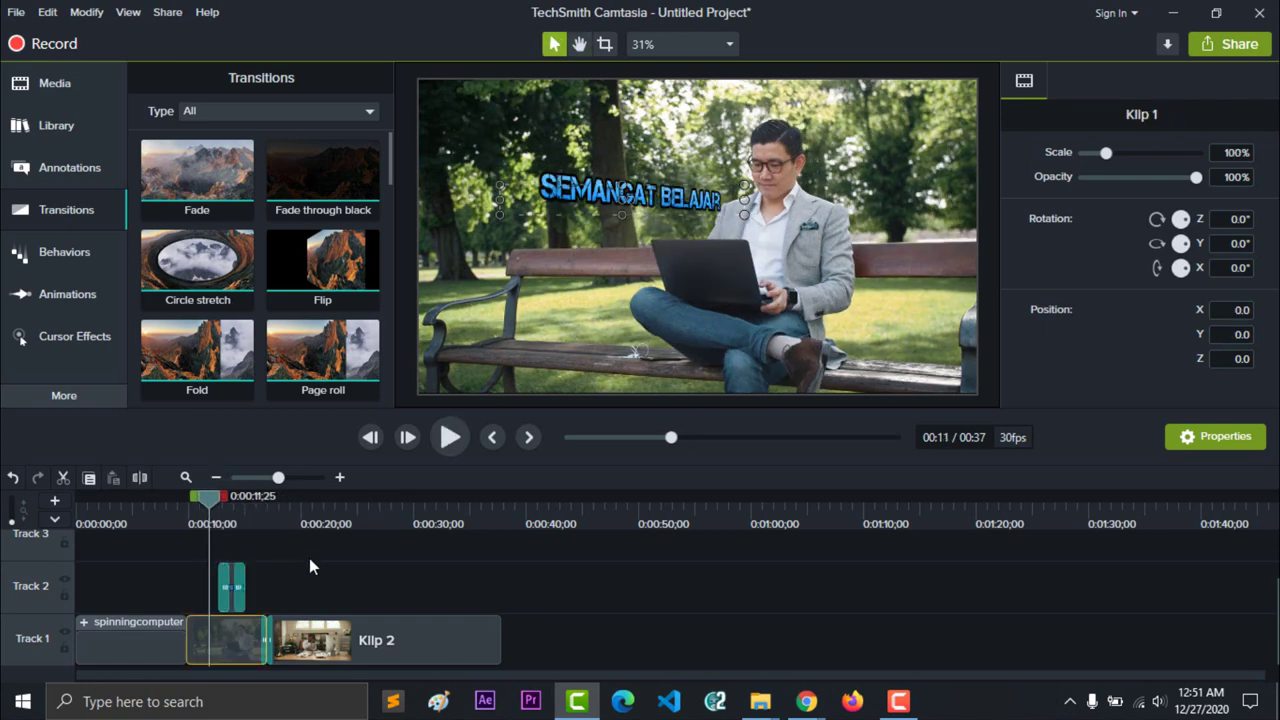
{"action": "left_click", "coordinate": [270, 552]}
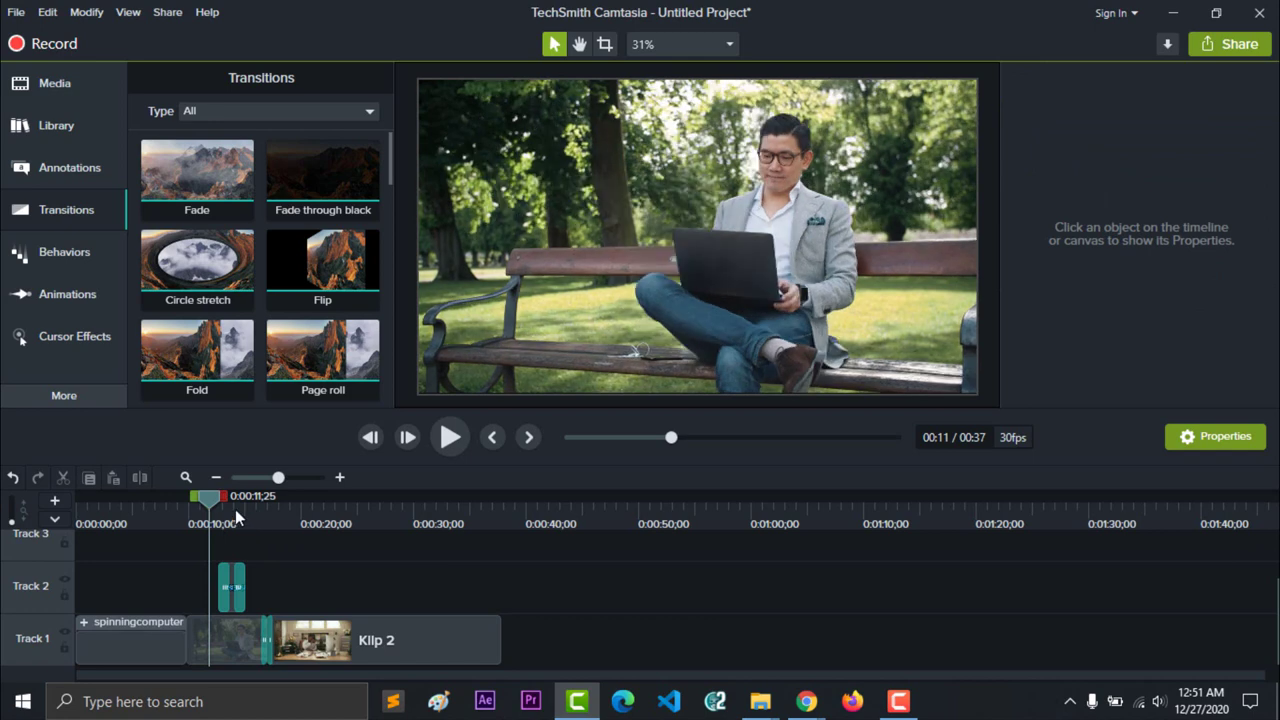
{"action": "key", "text": "space"}
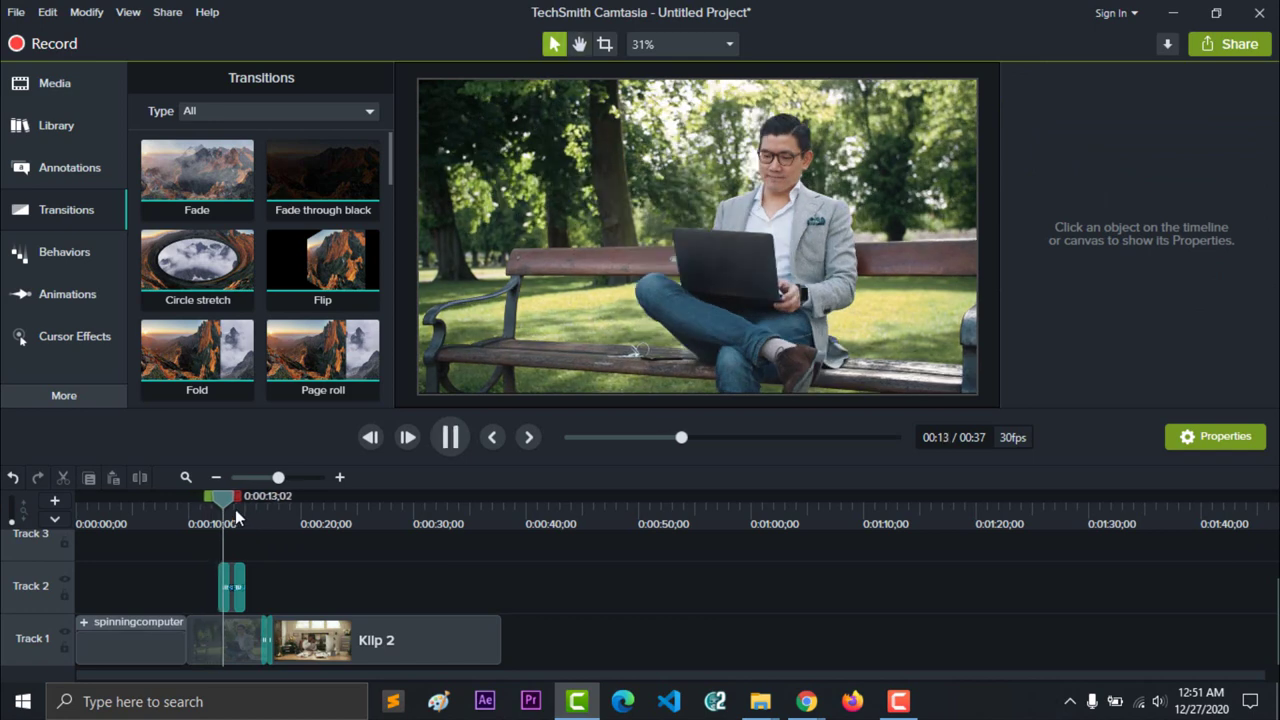
{"action": "key", "text": "space"}
{"action": "left_click", "coordinate": [213, 512]}
{"action": "left_click_drag", "start_coordinate": [213, 512], "coordinate": [205, 510]}
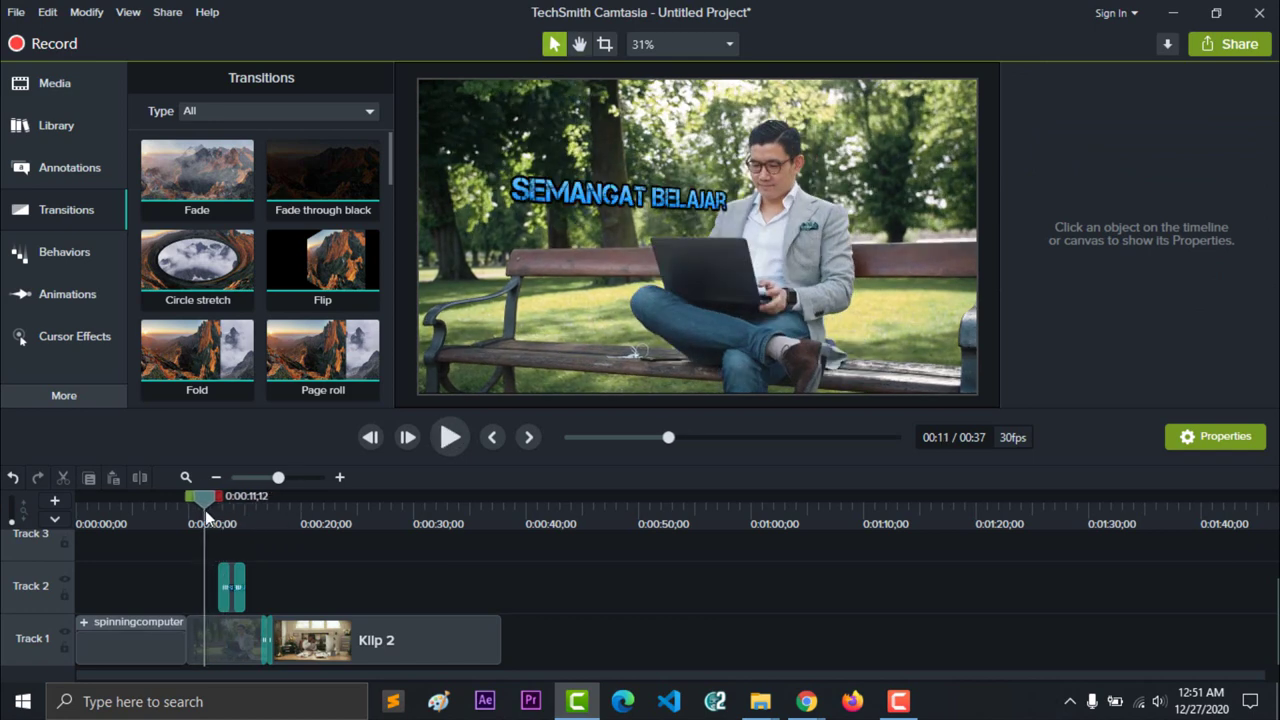
{"action": "left_click", "coordinate": [245, 632]}
{"action": "left_click", "coordinate": [290, 585]}
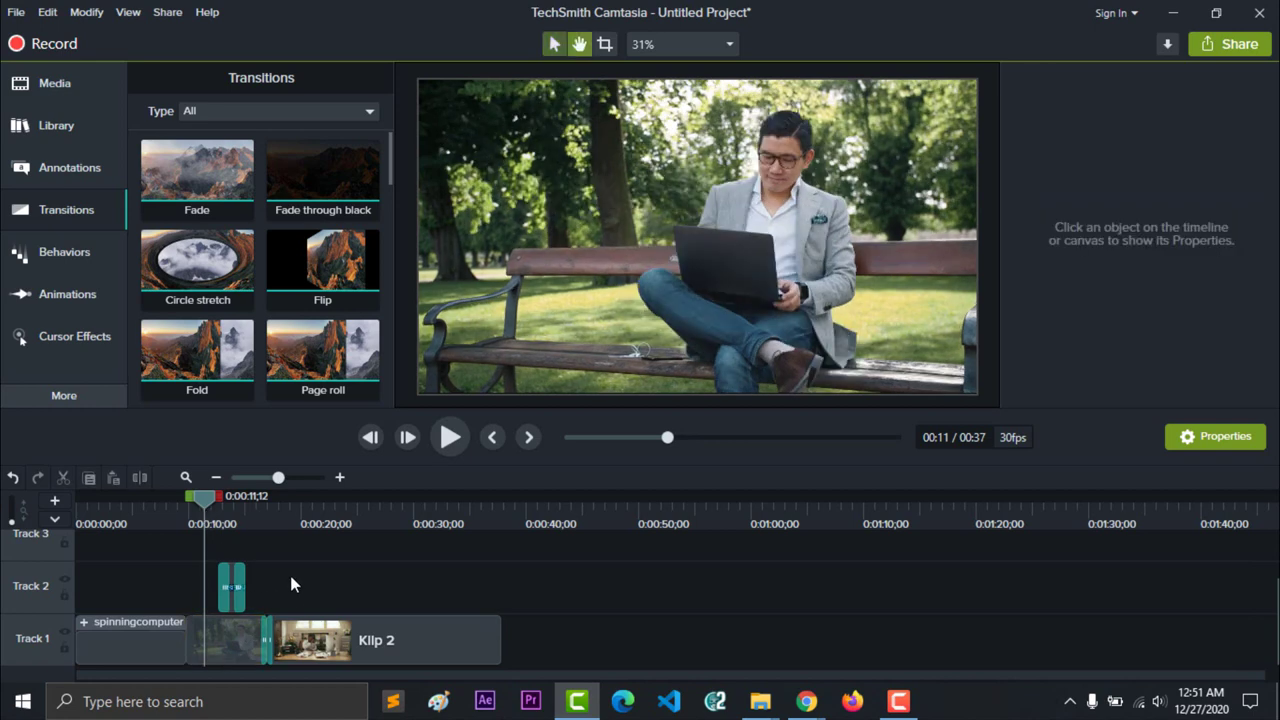
{"action": "key", "text": "space"}
{"action": "key", "text": "space"}
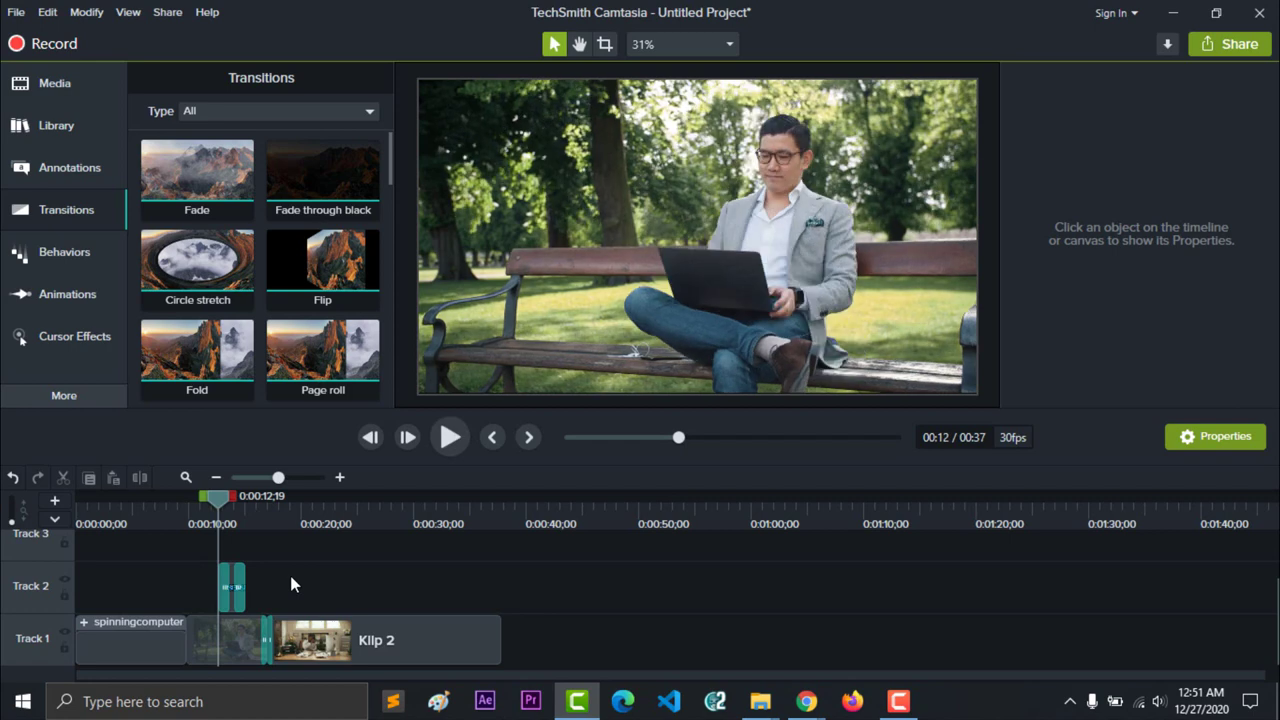
{"action": "key", "text": "space"}
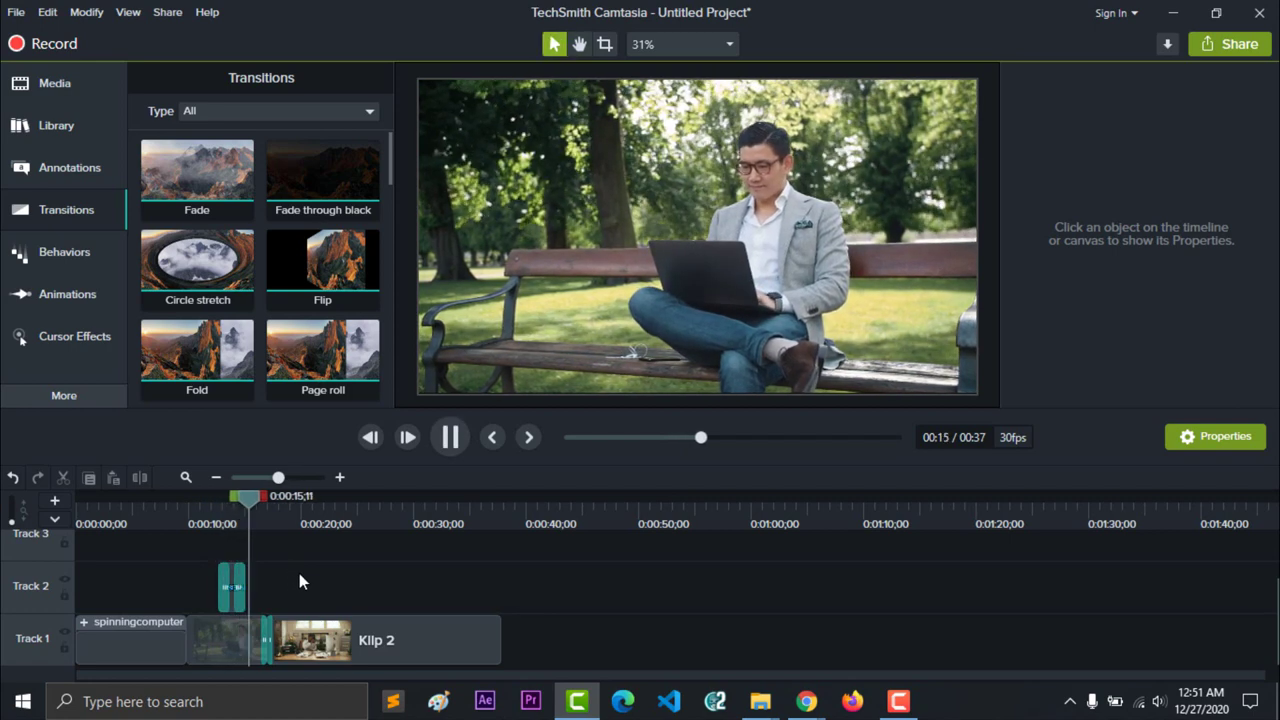
{"action": "key", "text": "space"}
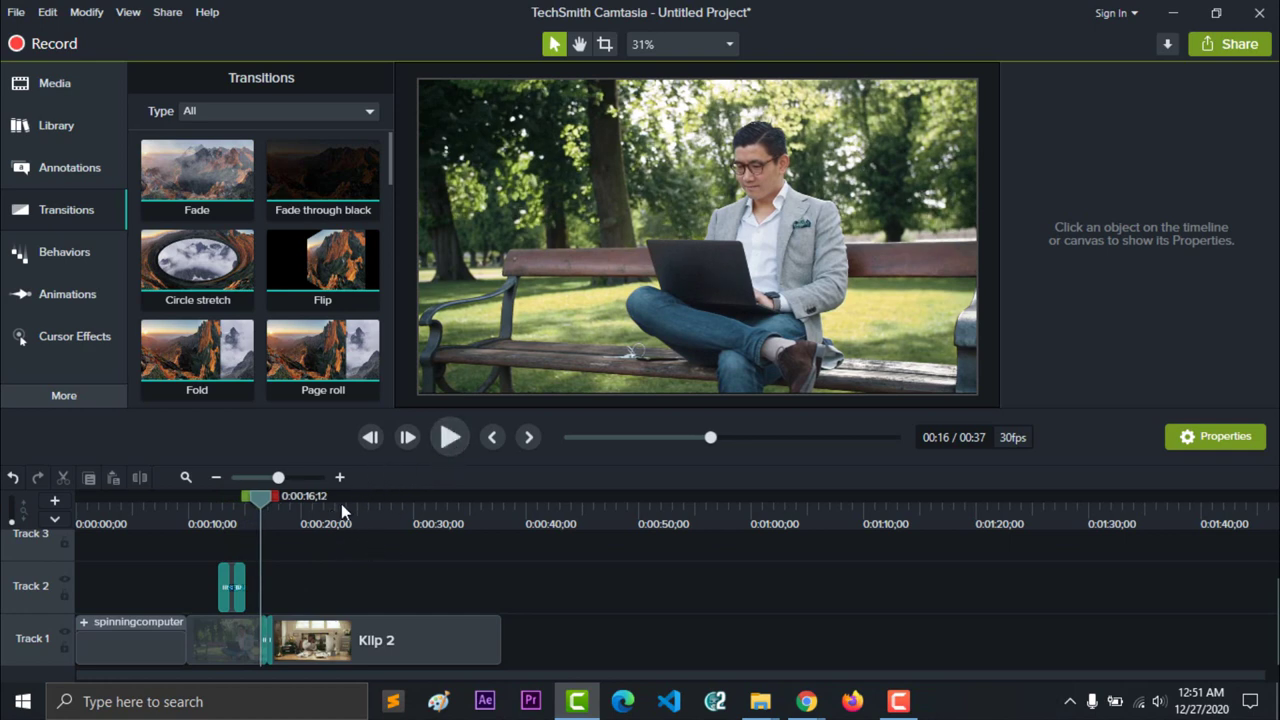
{"action": "left_click", "coordinate": [159, 501]}
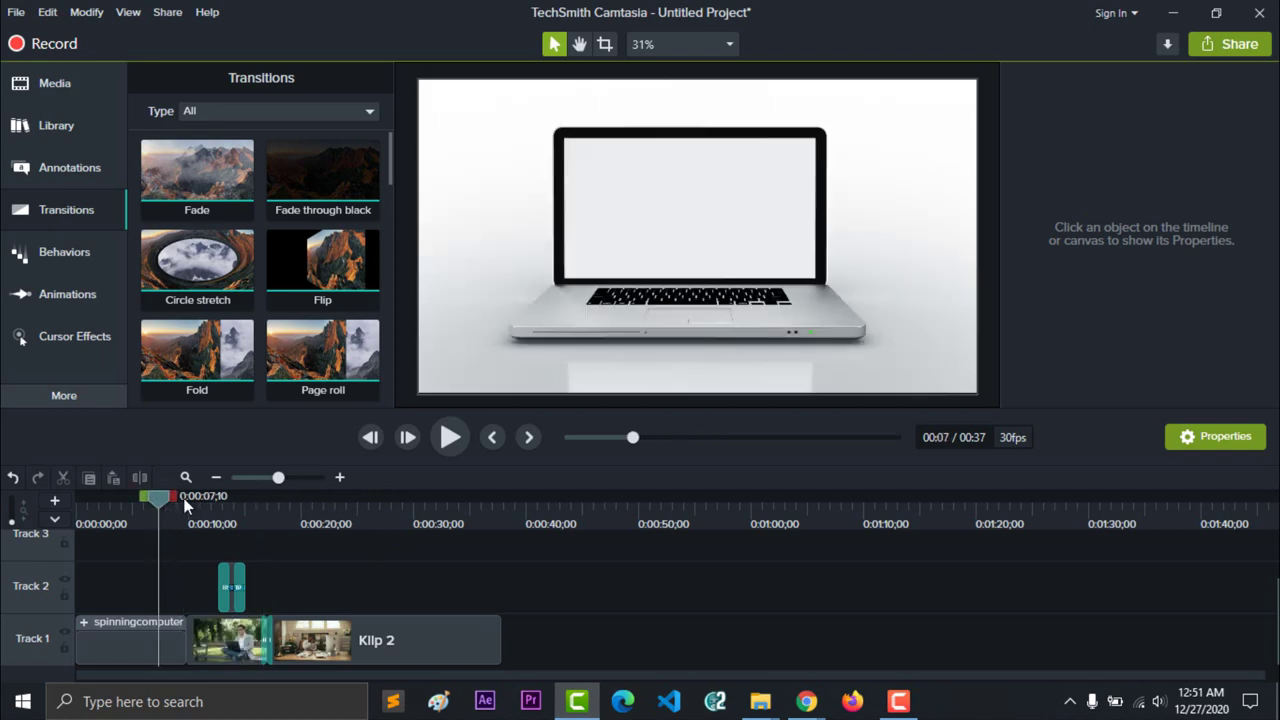
Add the Campfire - Roa music to the timeline at 0:00:00;00 from the Media Bin.
{"action": "left_click", "coordinate": [50, 85]}
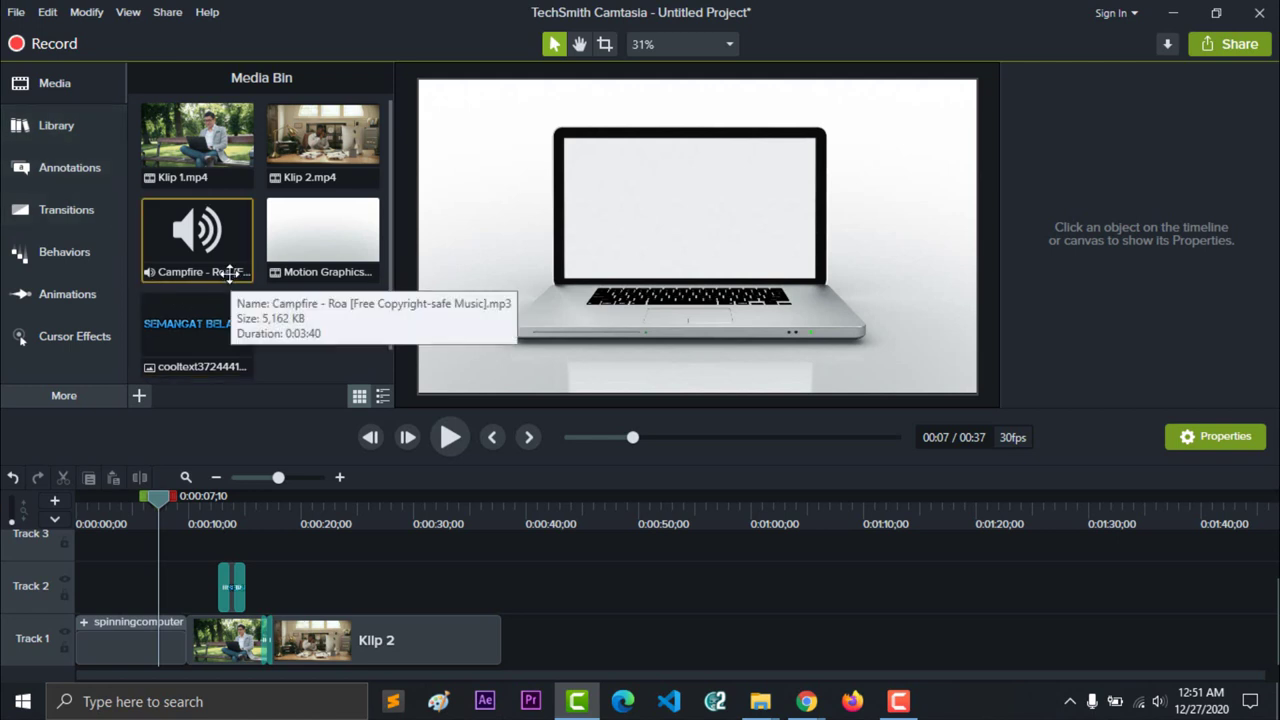
{"action": "left_click", "coordinate": [210, 330]}
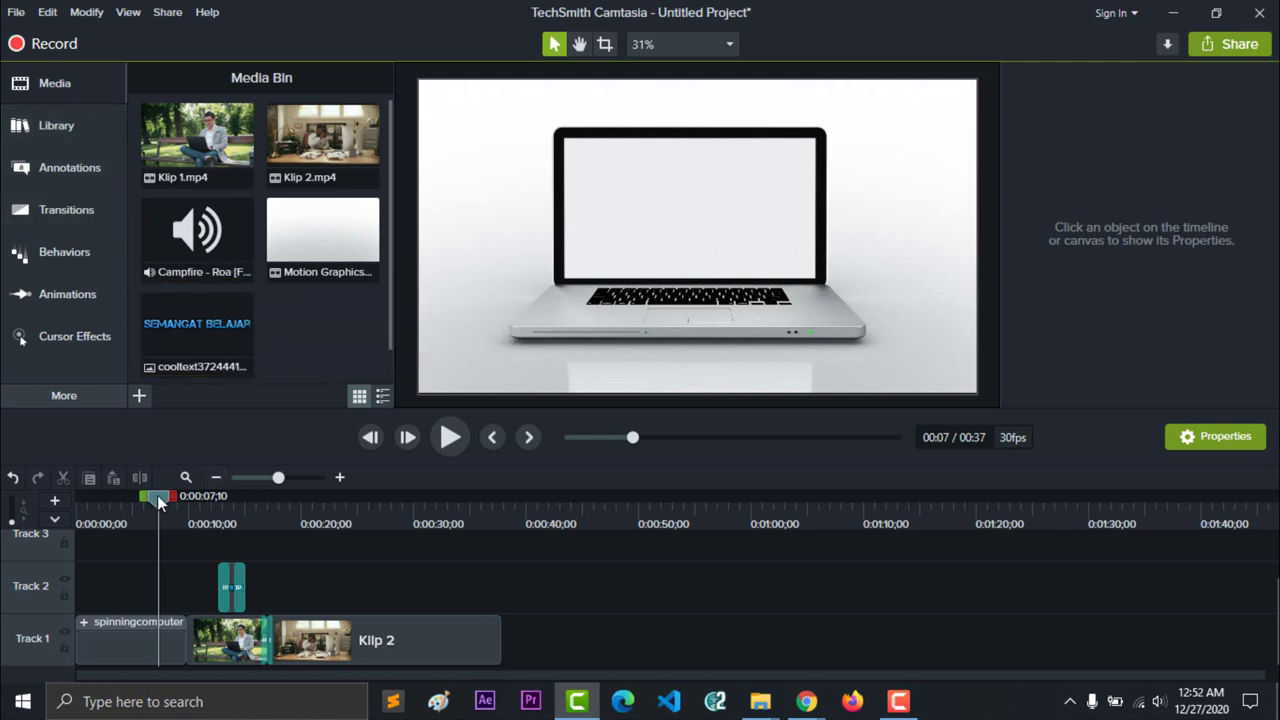
{"action": "left_click_drag", "start_coordinate": [157, 500], "coordinate": [80, 497]}
{"action": "left_click", "coordinate": [203, 260]}
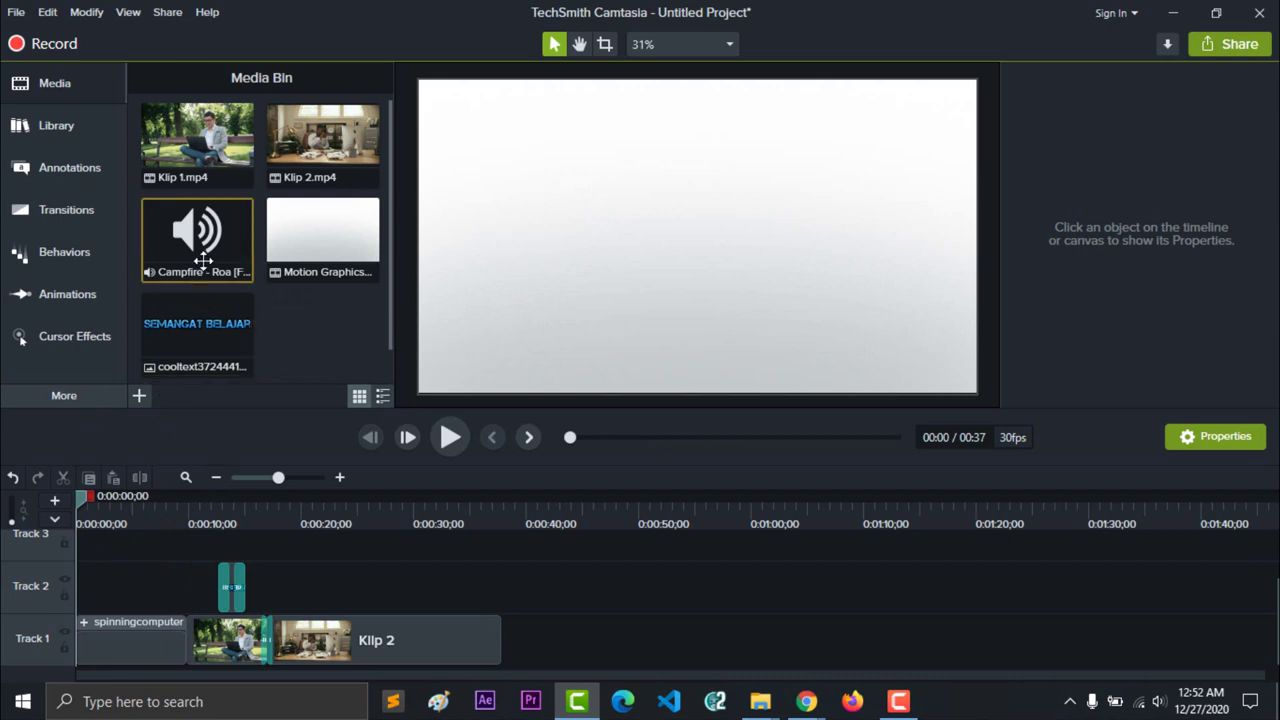
{"action": "right_click", "coordinate": [210, 266]}
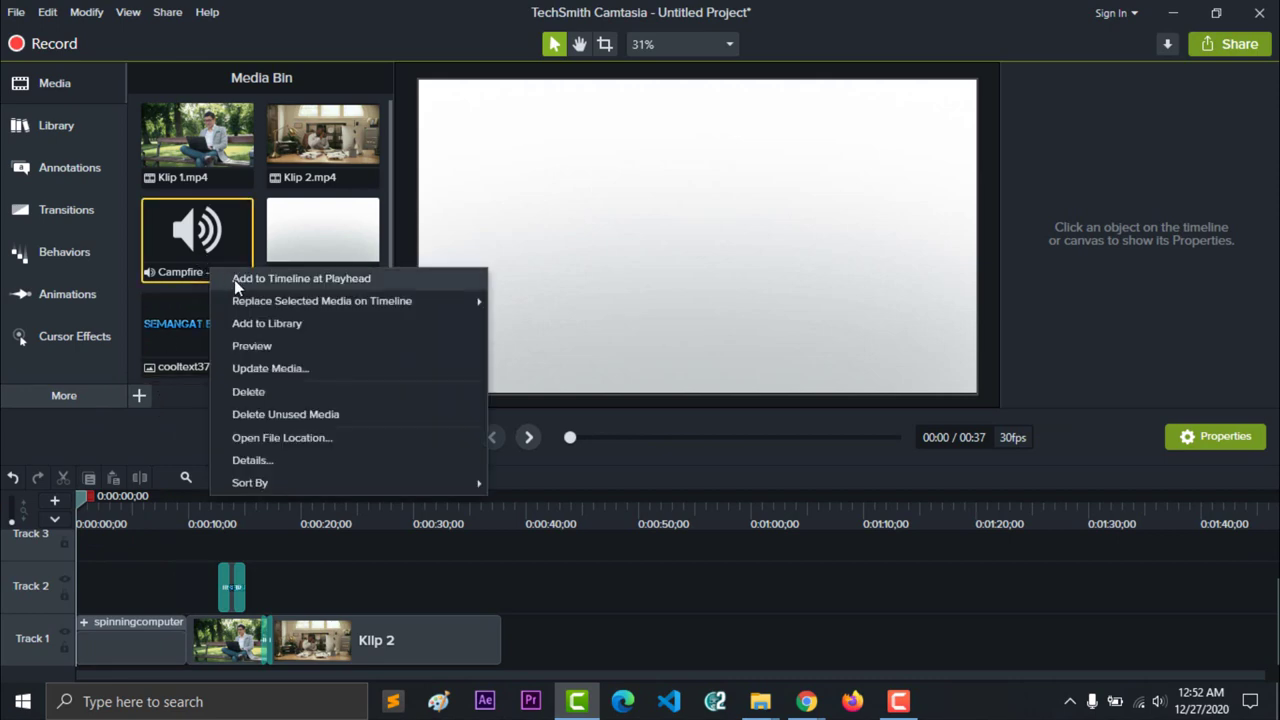
{"action": "left_click", "coordinate": [234, 279]}
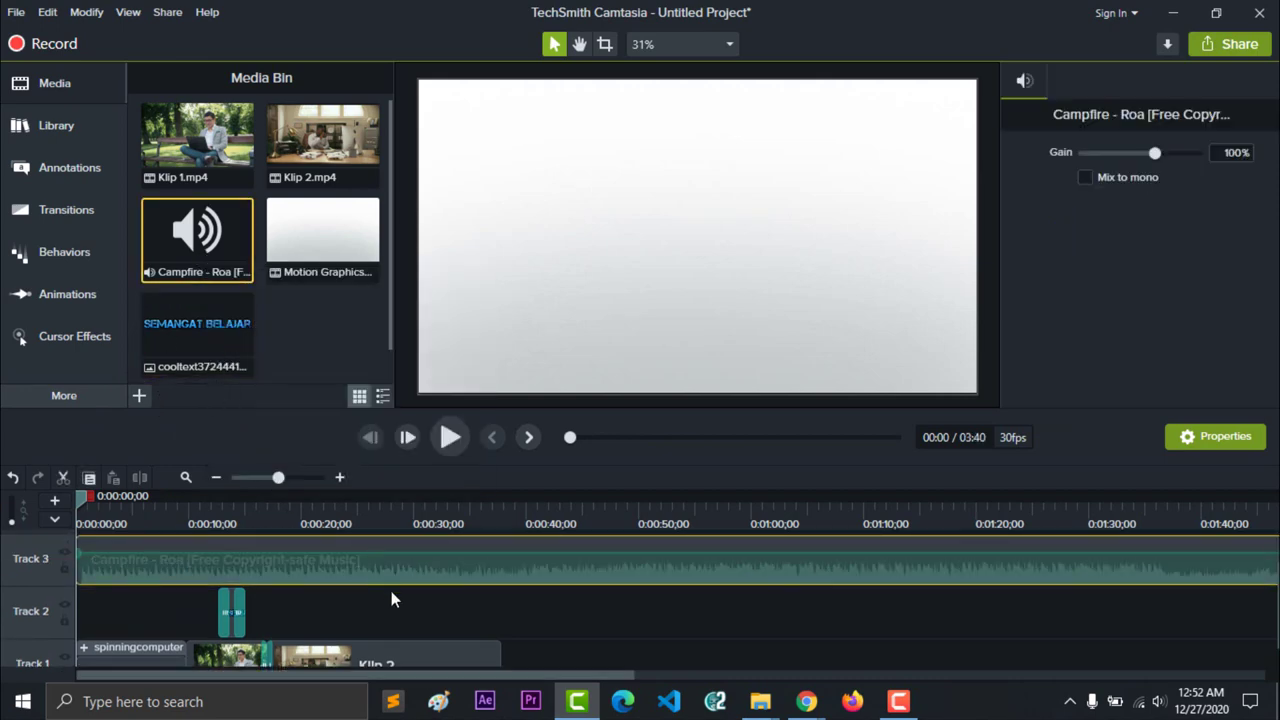
Place the playhead at 0:00:37;17, at the end of Klip 2.
{"action": "scroll", "coordinate": [560, 615], "scroll_direction": "down", "scroll_amount": 1}
{"action": "scroll", "coordinate": [565, 625], "scroll_direction": "up", "scroll_amount": 2}
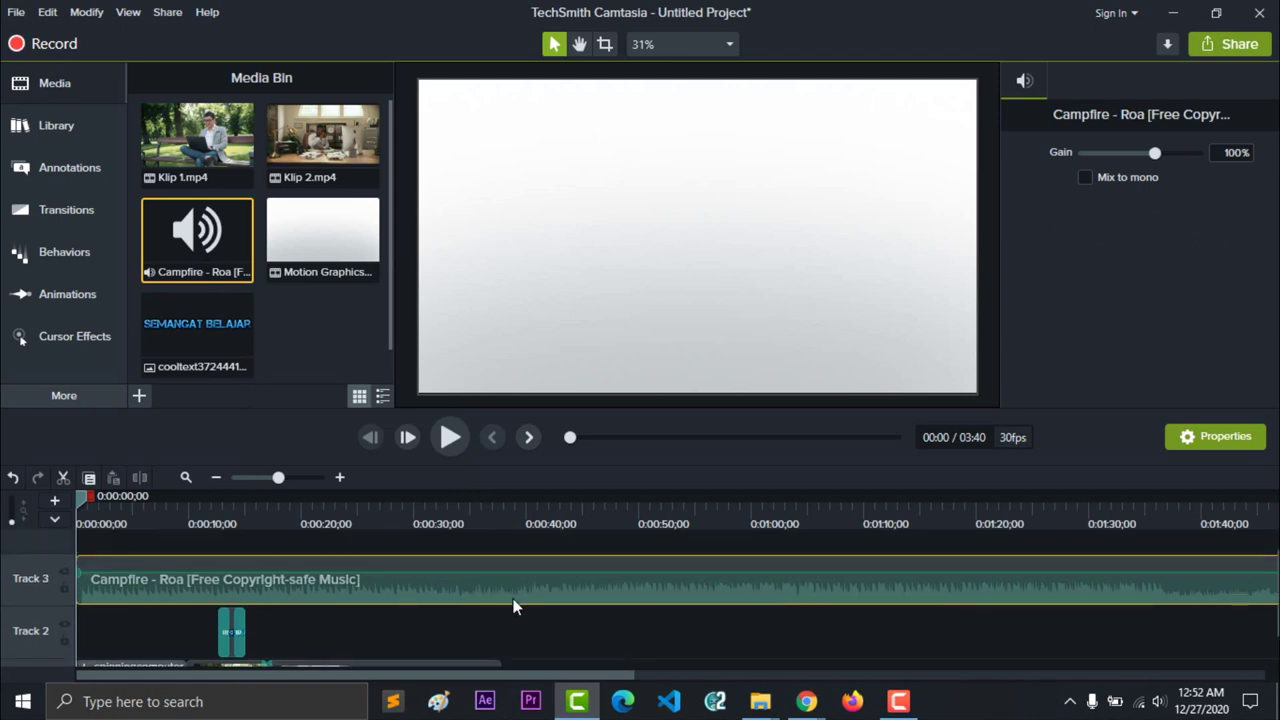
{"action": "scroll", "coordinate": [514, 605], "scroll_direction": "down", "scroll_amount": 1}
{"action": "scroll", "coordinate": [514, 605], "scroll_direction": "up", "scroll_amount": 1}
{"action": "left_click", "coordinate": [497, 503]}
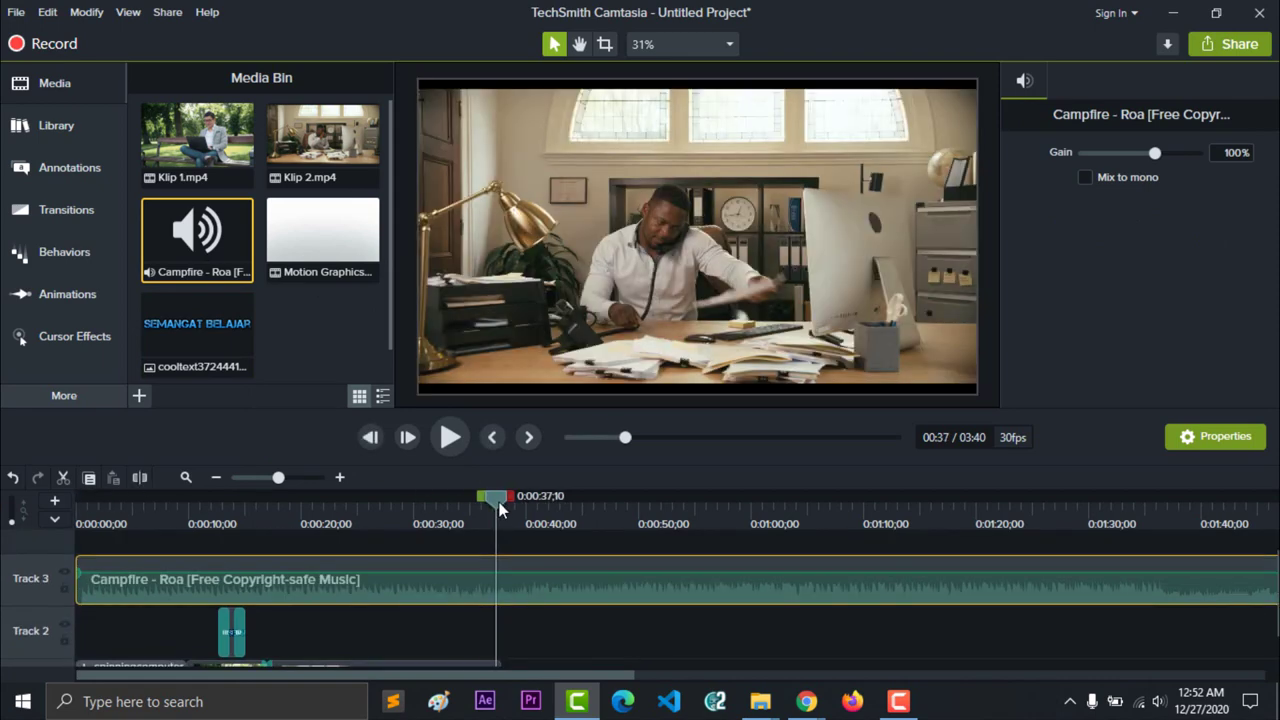
{"action": "left_click_drag", "start_coordinate": [500, 509], "coordinate": [503, 507]}
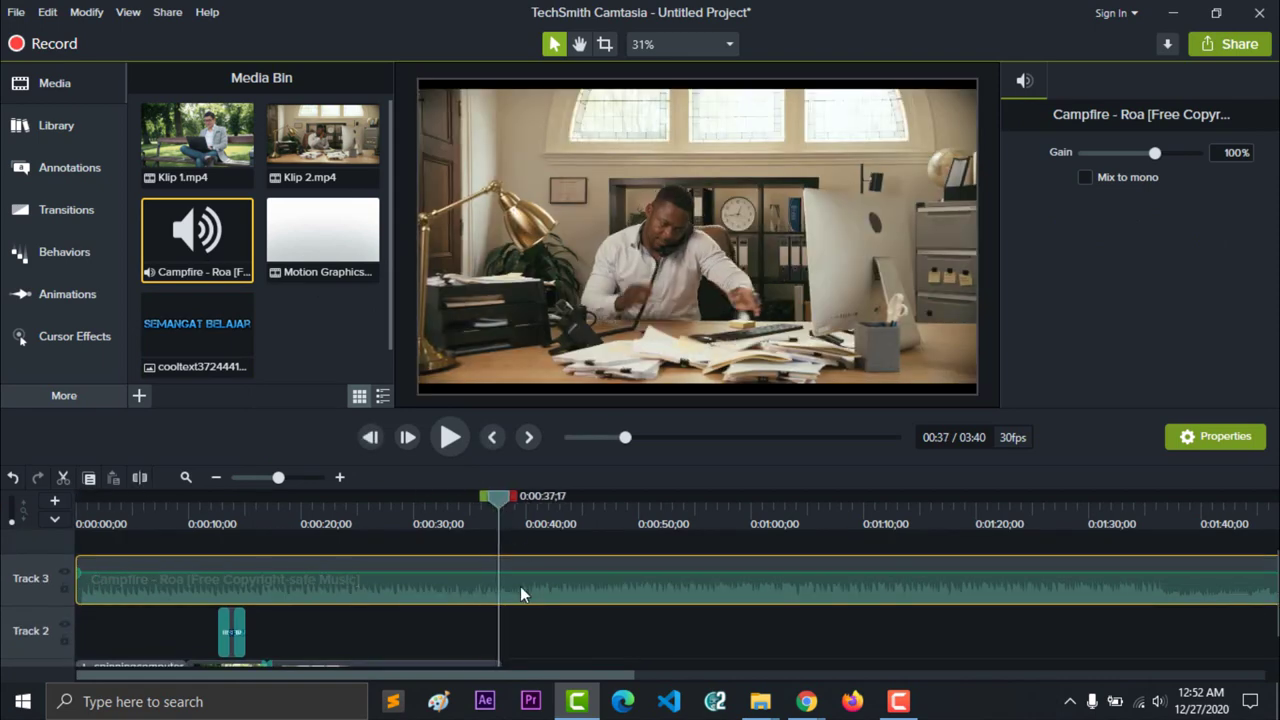
Try splitting the Campfire music at the playhead, undo the split and reselect the whole music clip.
{"action": "key", "text": "s"}
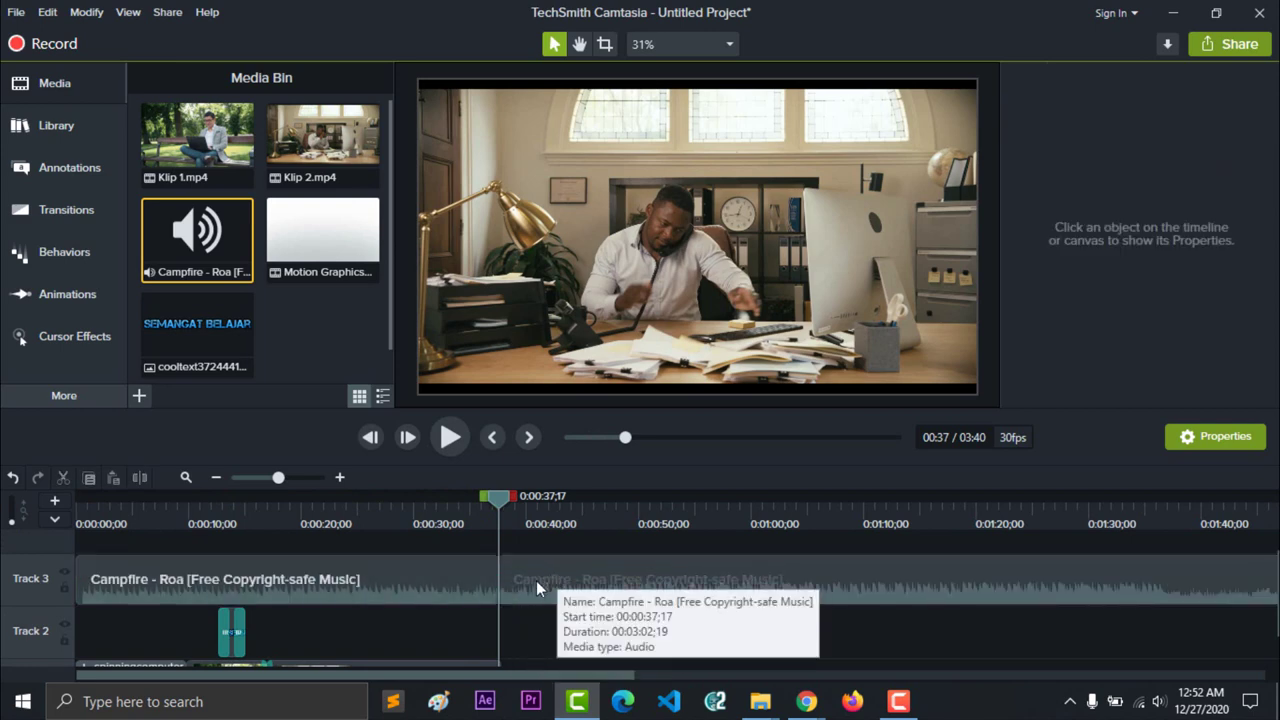
{"action": "left_click", "coordinate": [536, 580]}
{"action": "key", "text": "Escape"}
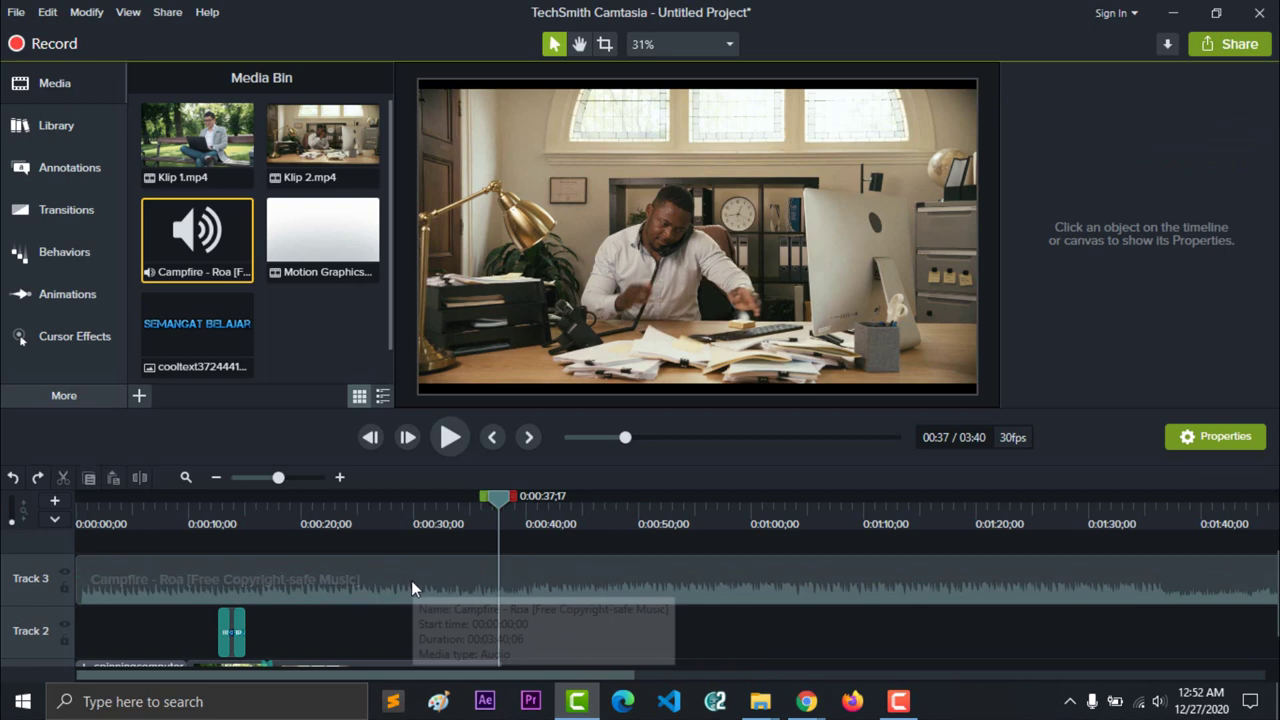
{"action": "left_click", "coordinate": [548, 595]}
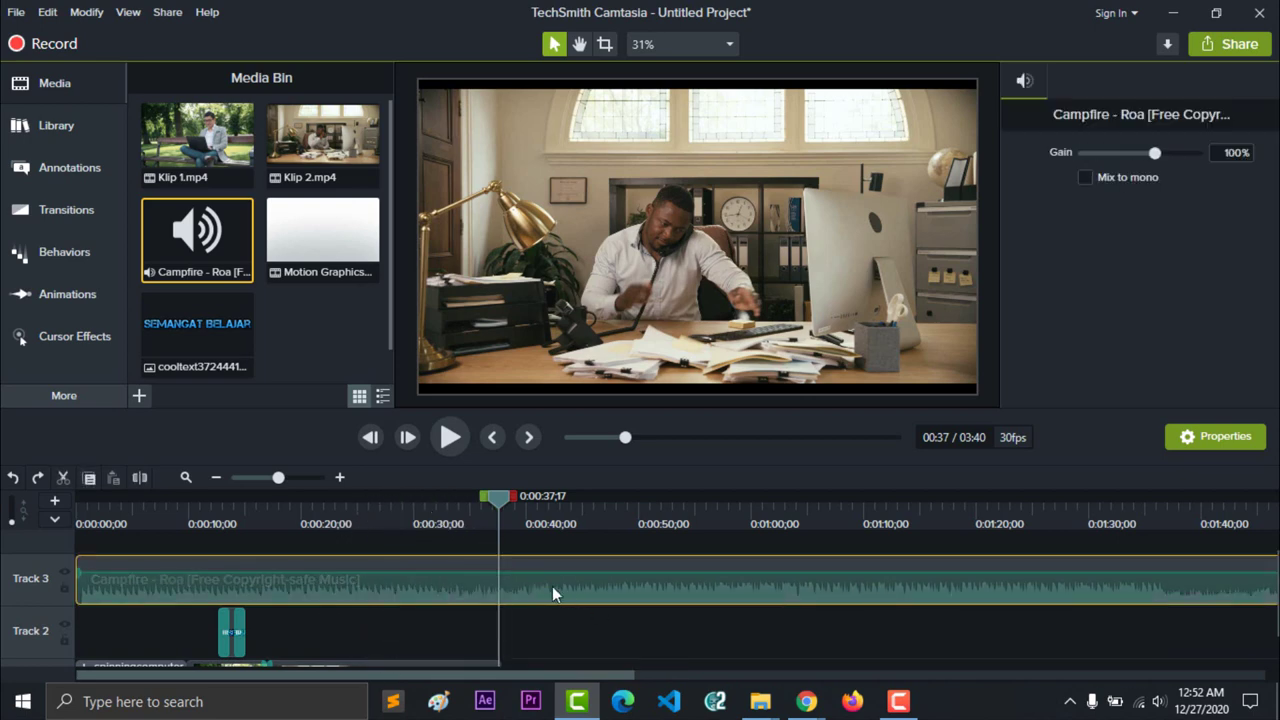
Split the Campfire music at 0:00:37;17 and delete the part beyond the end of Klip 2.
{"action": "key", "text": "s"}
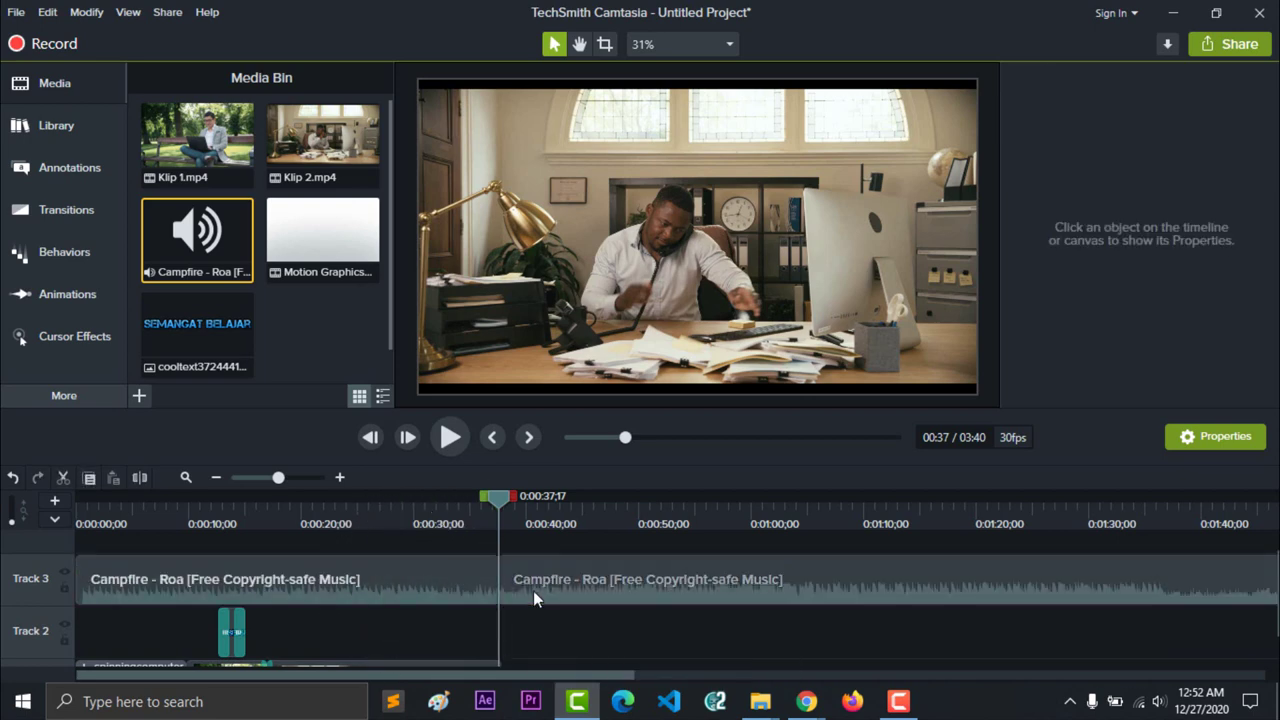
{"action": "left_click", "coordinate": [533, 590]}
{"action": "left_click_drag", "start_coordinate": [533, 590], "coordinate": [560, 582]}
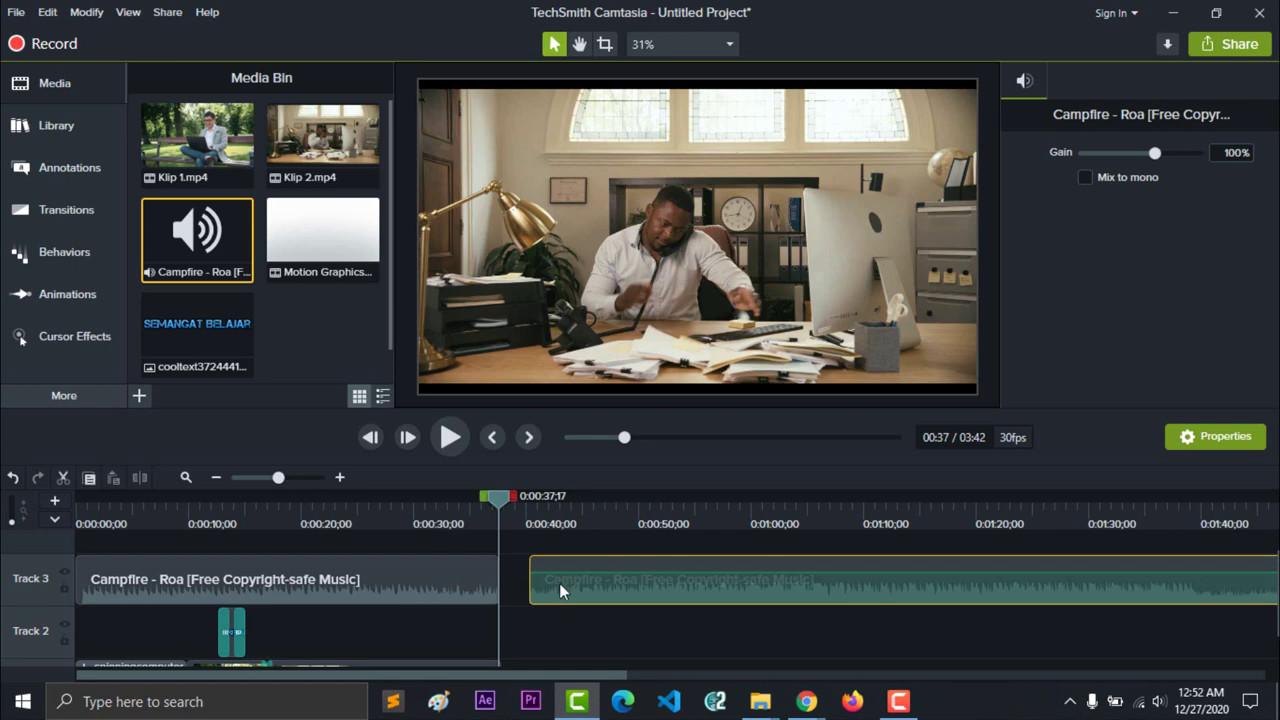
{"action": "key", "text": "Delete"}
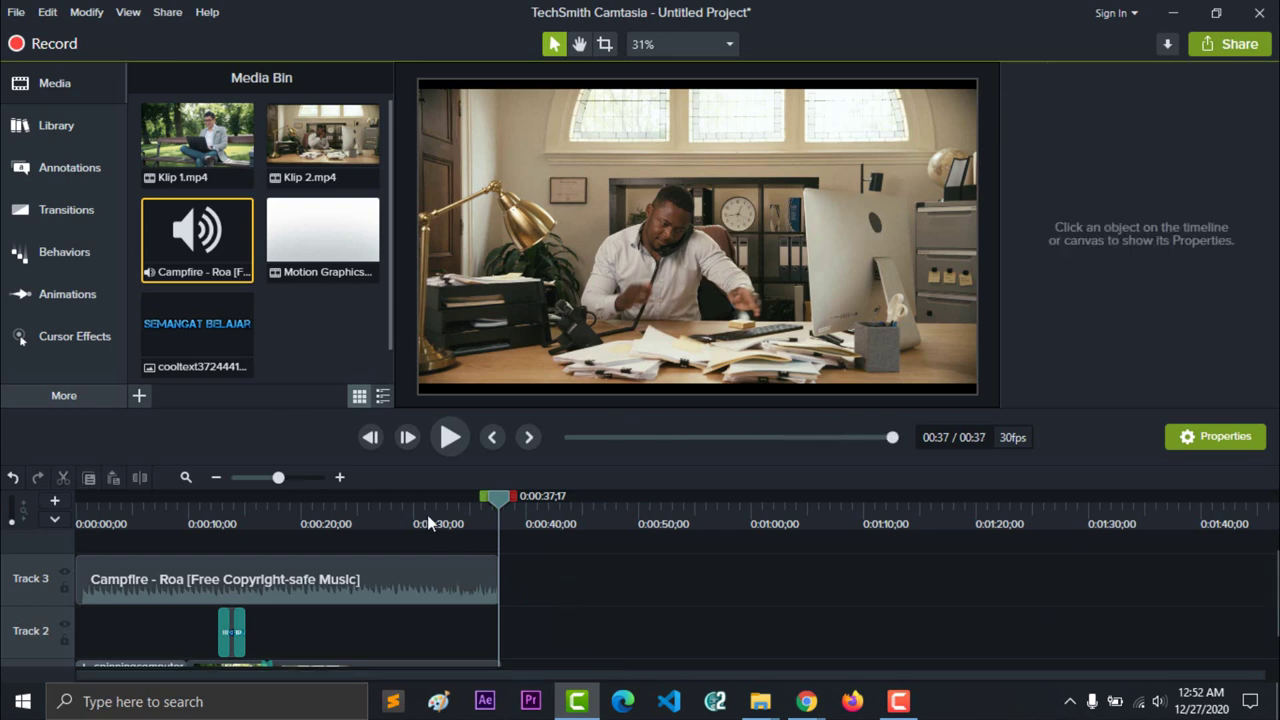
Play the last seconds of the timeline from 0:00:35;29 to check how the trimmed music ends.
{"action": "left_click_drag", "start_coordinate": [490, 503], "coordinate": [482, 501]}
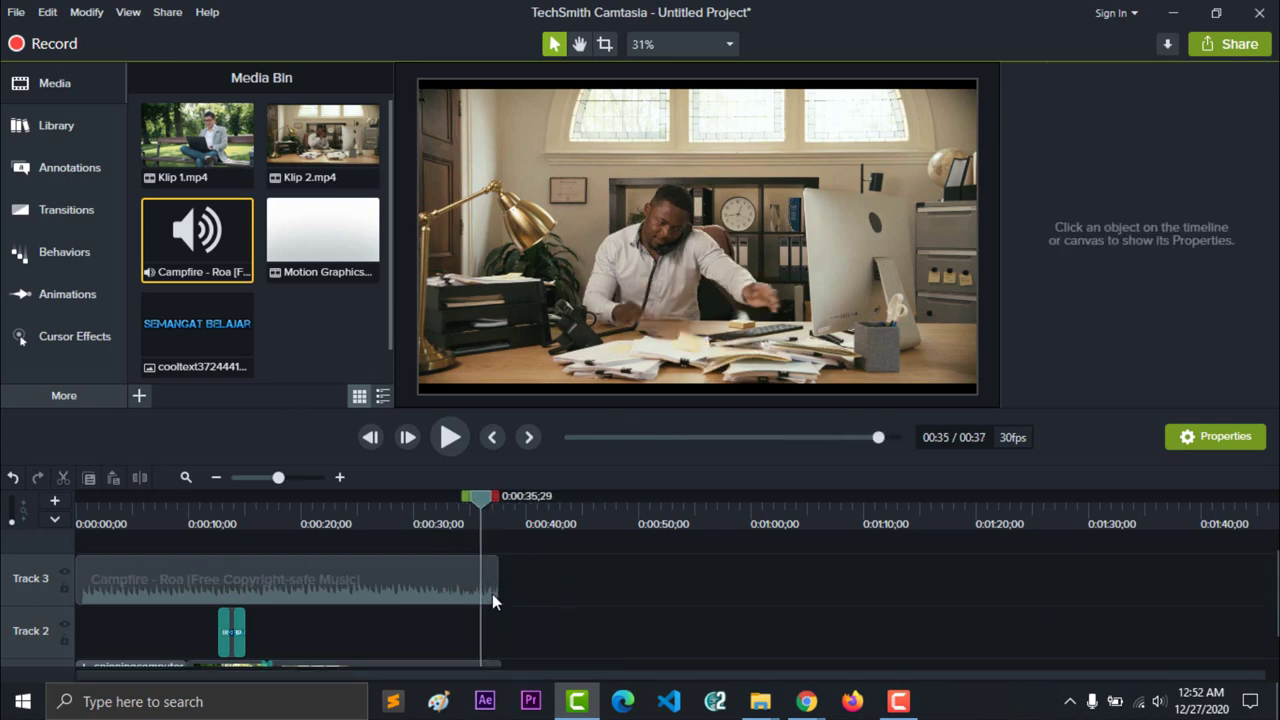
{"action": "left_click", "coordinate": [450, 445]}
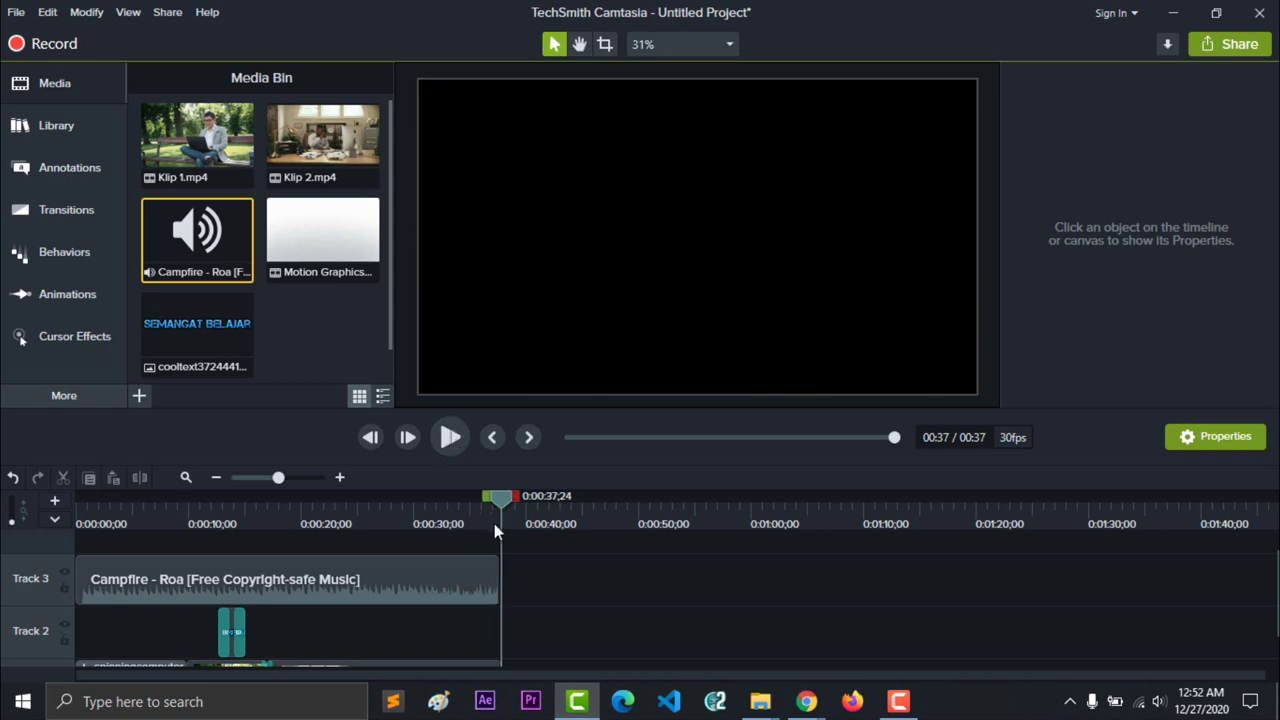
{"action": "left_click_drag", "start_coordinate": [502, 508], "coordinate": [483, 508]}
{"action": "scroll", "coordinate": [502, 590], "scroll_direction": "down", "scroll_amount": 1}
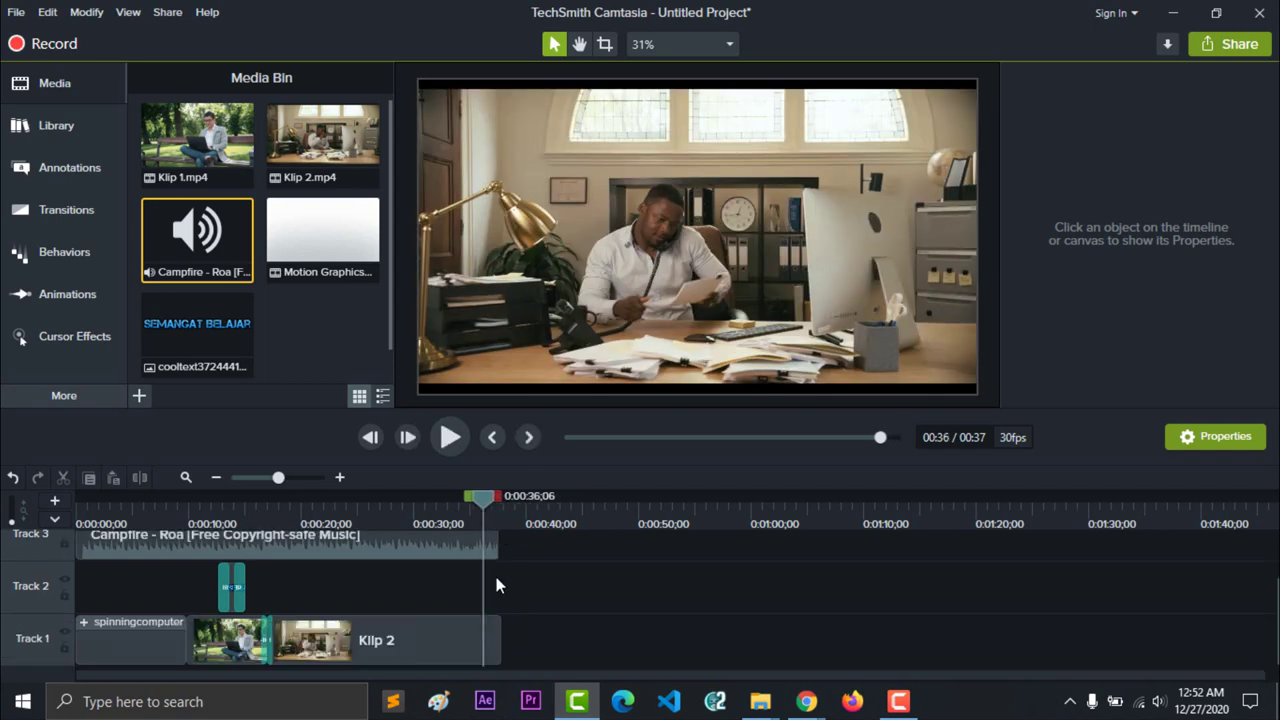
{"action": "scroll", "coordinate": [494, 572], "scroll_direction": "up", "scroll_amount": 1}
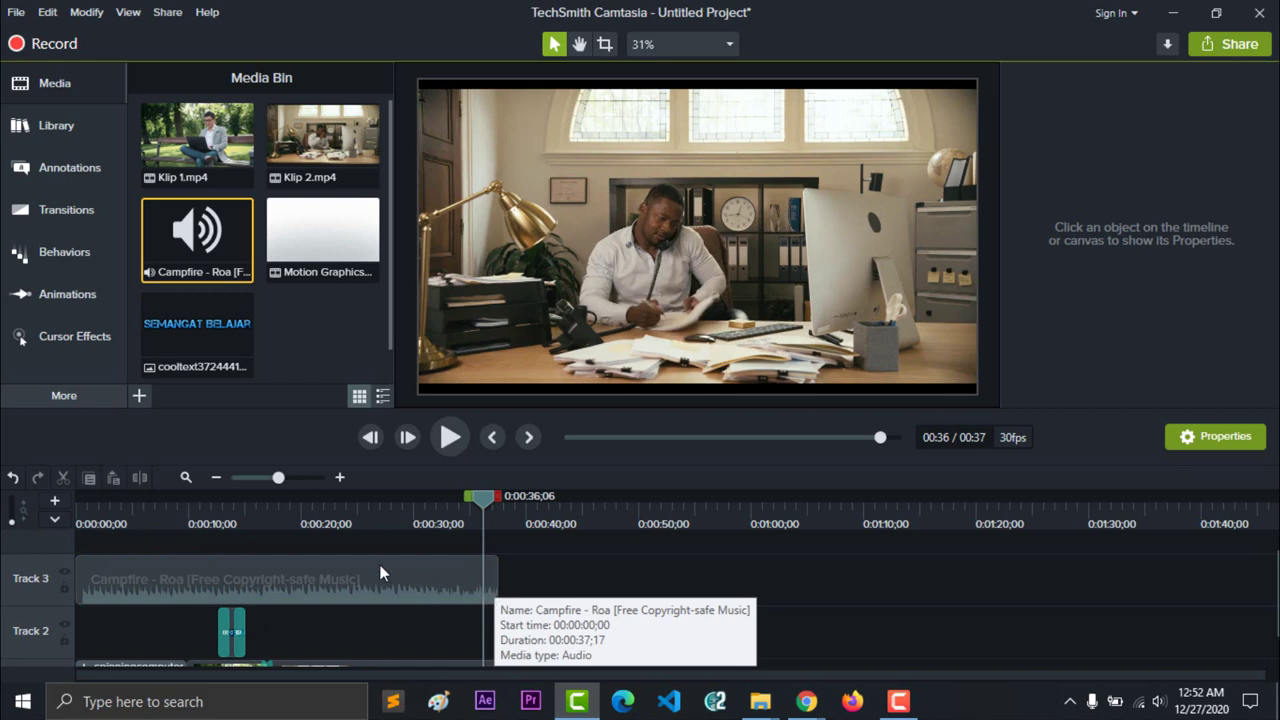
Apply the Fade Out audio effect to the Campfire music clip on Track 3.
{"action": "left_click", "coordinate": [80, 398]}
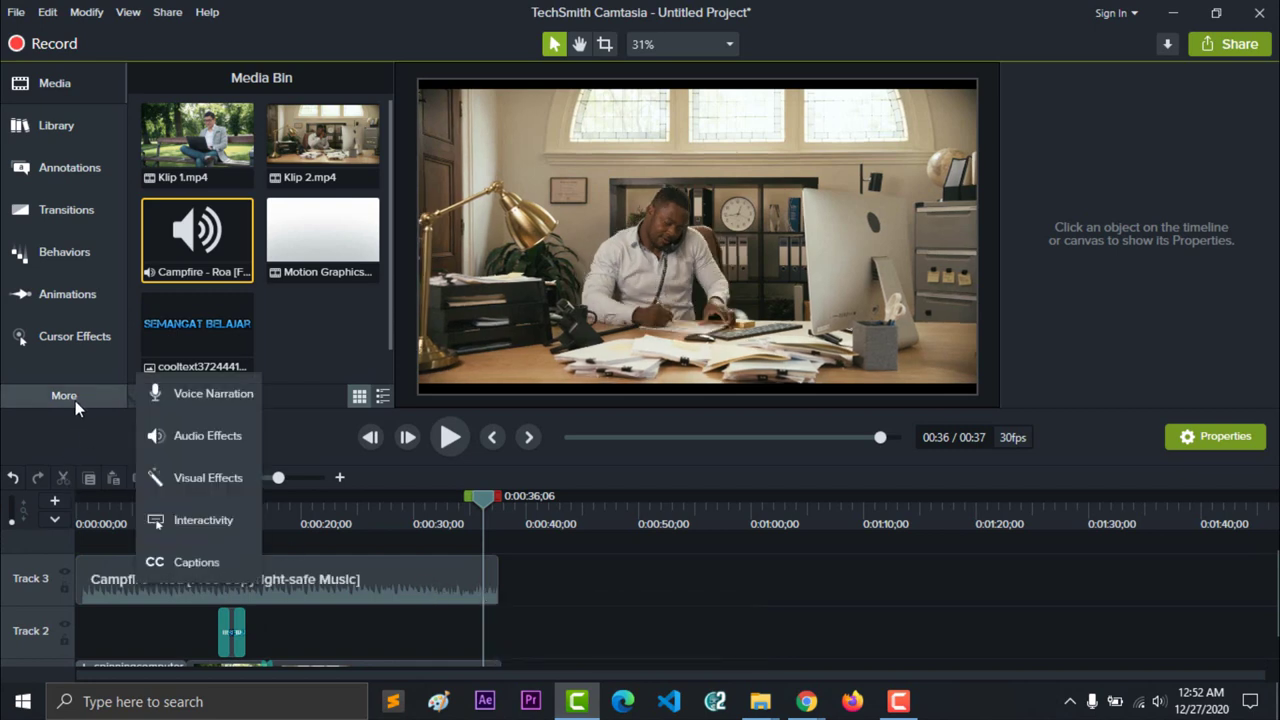
{"action": "left_click", "coordinate": [193, 437]}
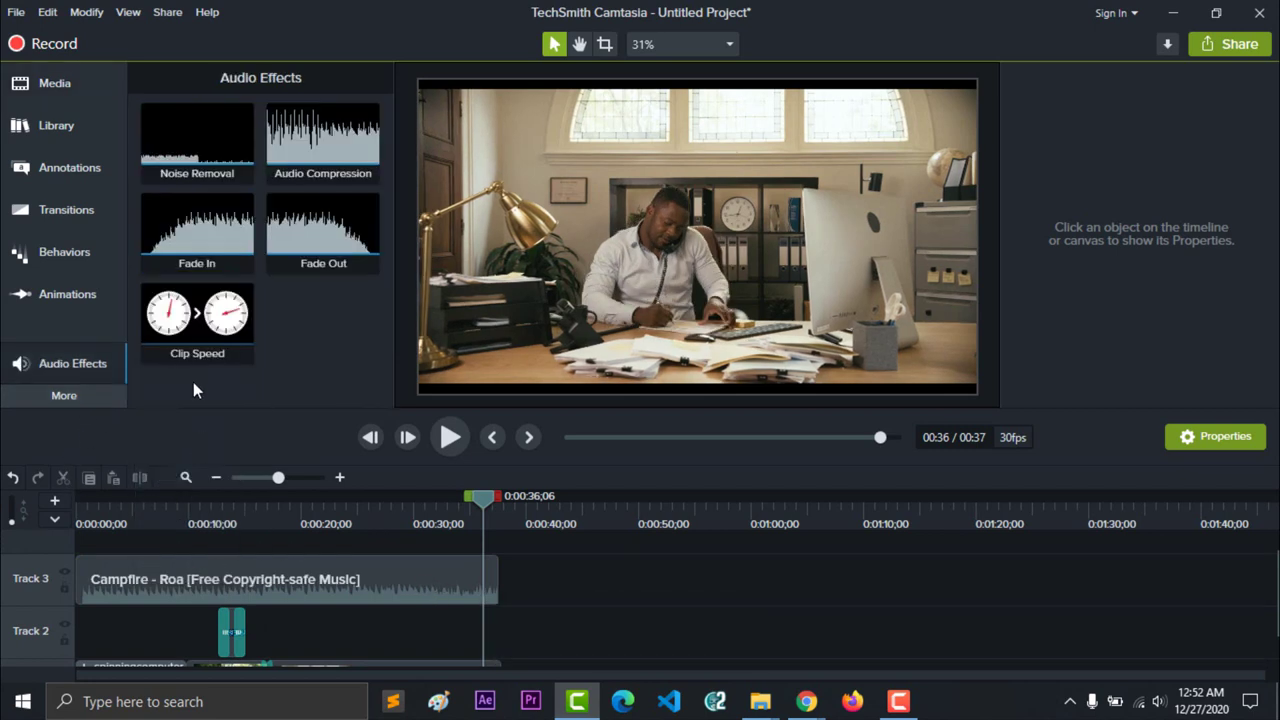
{"action": "left_click_drag", "start_coordinate": [323, 245], "coordinate": [481, 583]}
Play the timeline from 0:00:31;11 to its end to check the music's fade-out.
{"action": "left_click_drag", "start_coordinate": [487, 510], "coordinate": [427, 516]}
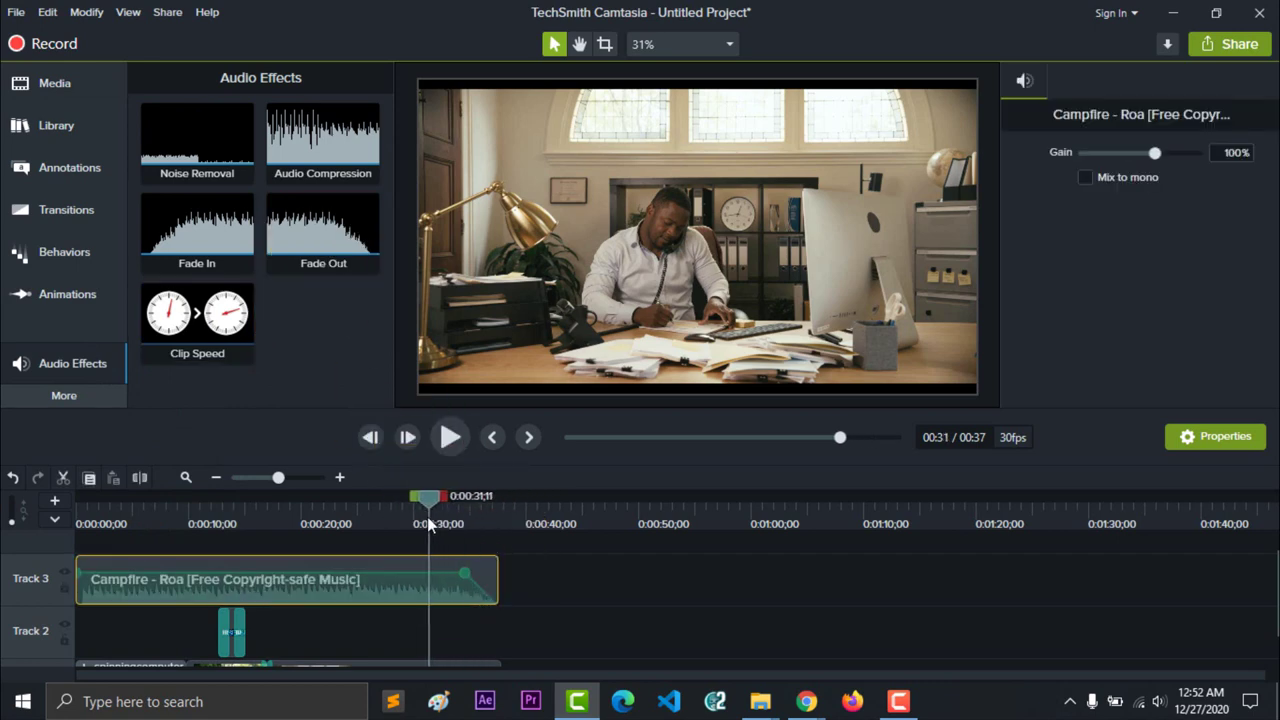
{"action": "left_click", "coordinate": [575, 632]}
{"action": "left_click", "coordinate": [449, 440]}
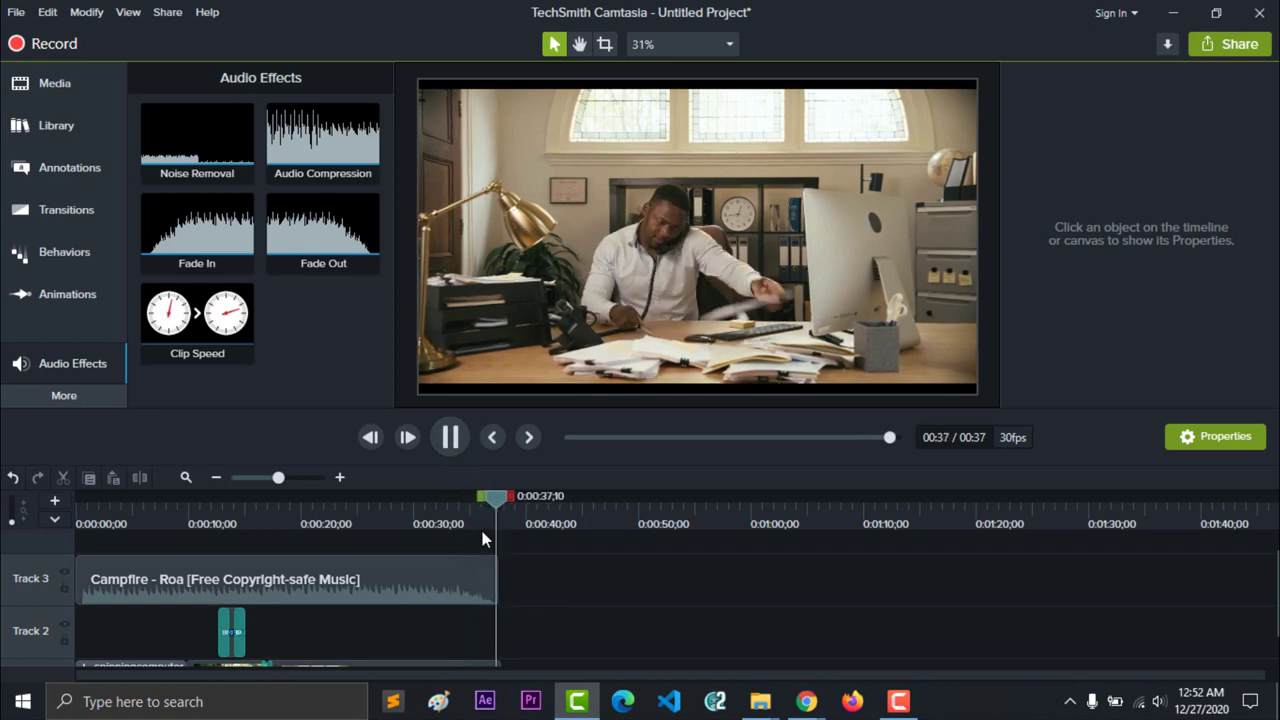
{"action": "scroll", "coordinate": [514, 562], "scroll_direction": "down", "scroll_amount": 1}
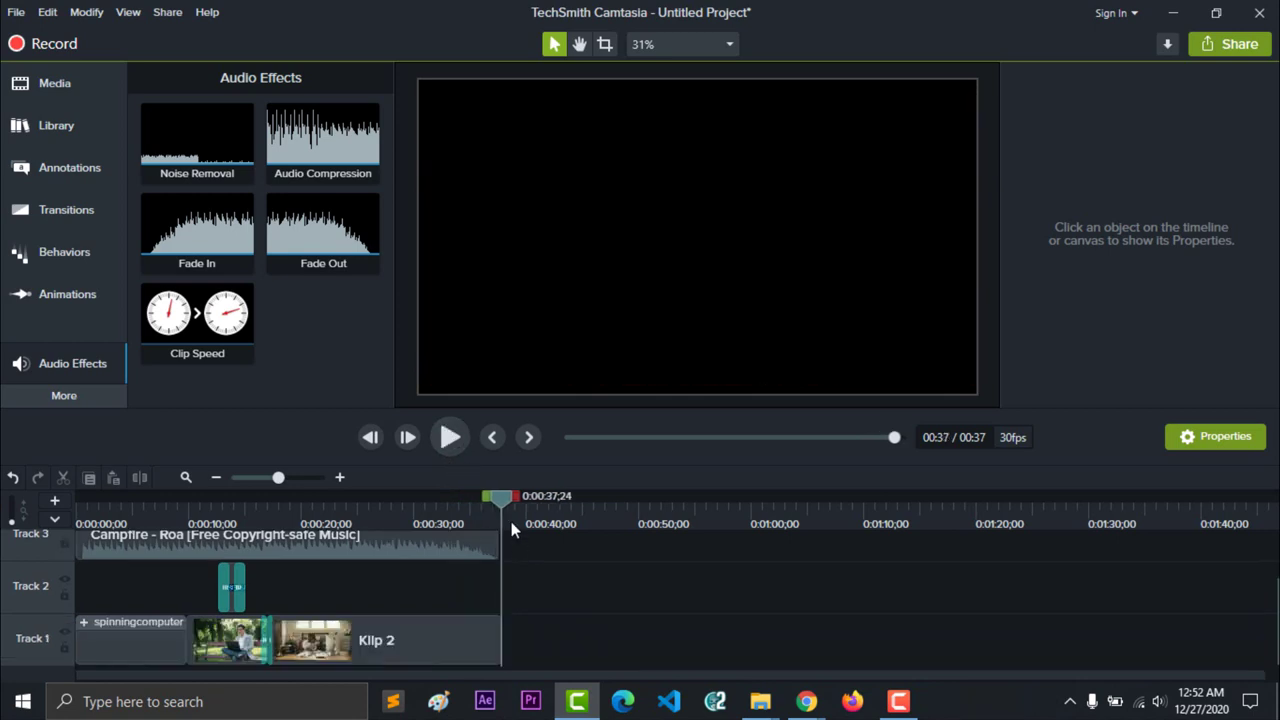
Play the first seconds of the project from 0:00:00;00 to check the intro with its background music.
{"action": "left_click_drag", "start_coordinate": [501, 503], "coordinate": [14, 503]}
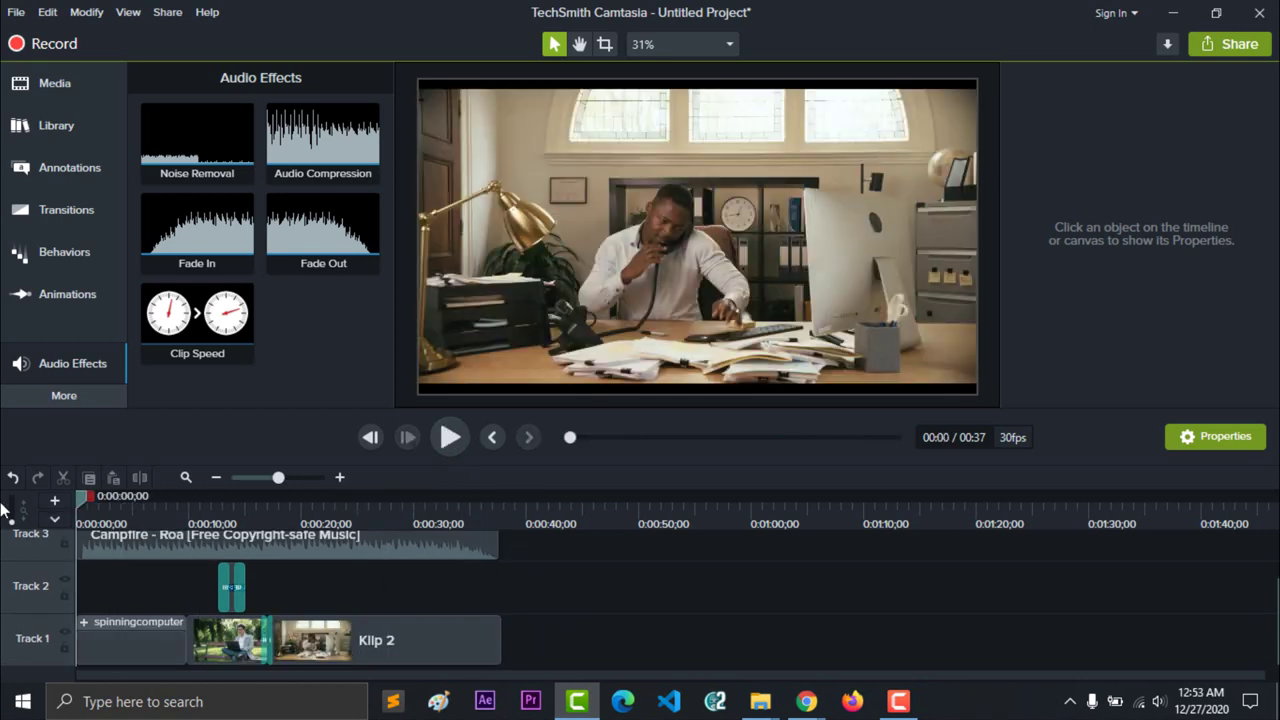
{"action": "left_click", "coordinate": [447, 443]}
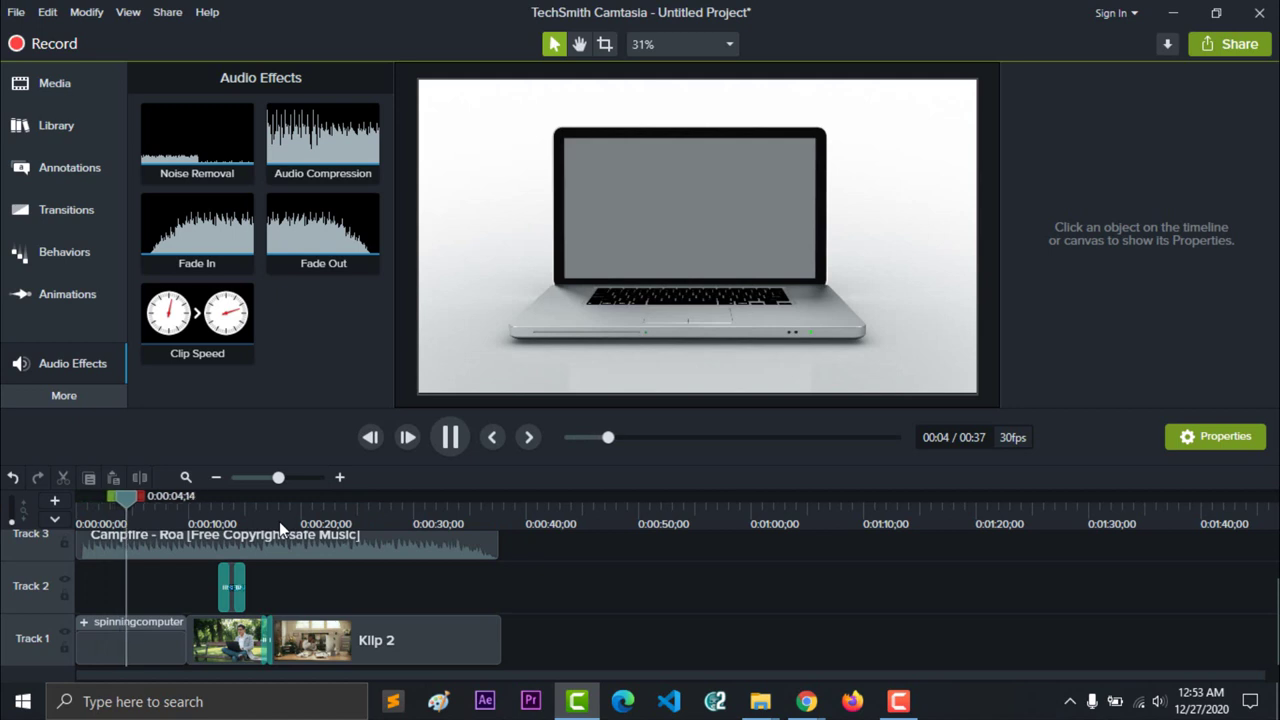
{"action": "key", "text": "space"}
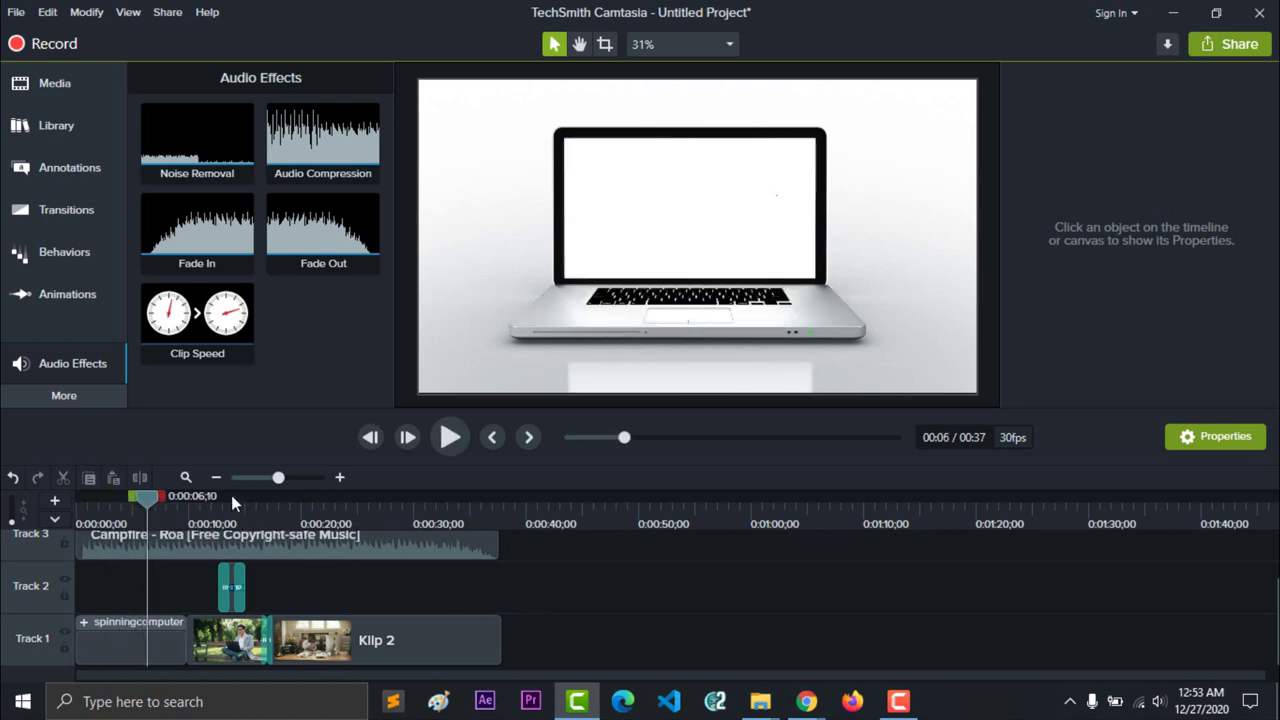
Browse the Camtasia 2019 library past the intros and expand its Lower Thirds folder.
{"action": "left_click", "coordinate": [82, 87]}
{"action": "left_click", "coordinate": [283, 329]}
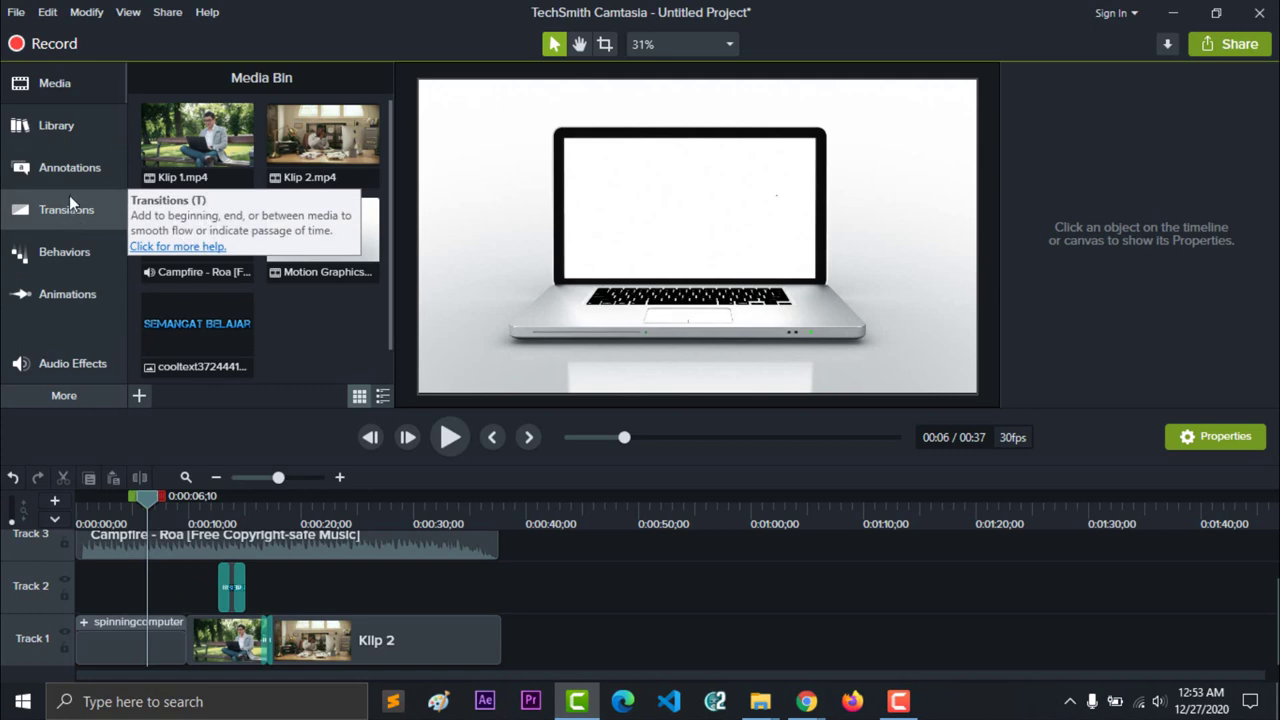
{"action": "left_click", "coordinate": [63, 130]}
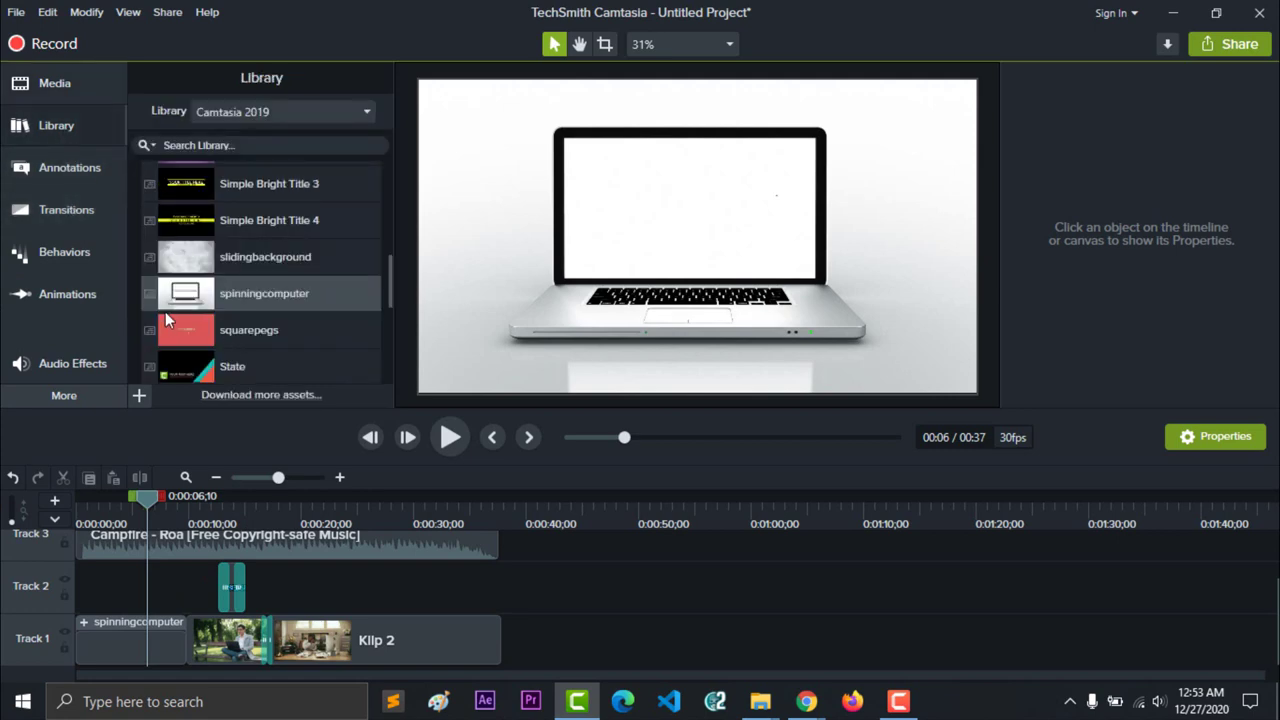
{"action": "scroll", "coordinate": [172, 352], "scroll_direction": "down", "scroll_amount": 5}
{"action": "scroll", "coordinate": [180, 345], "scroll_direction": "up", "scroll_amount": 1}
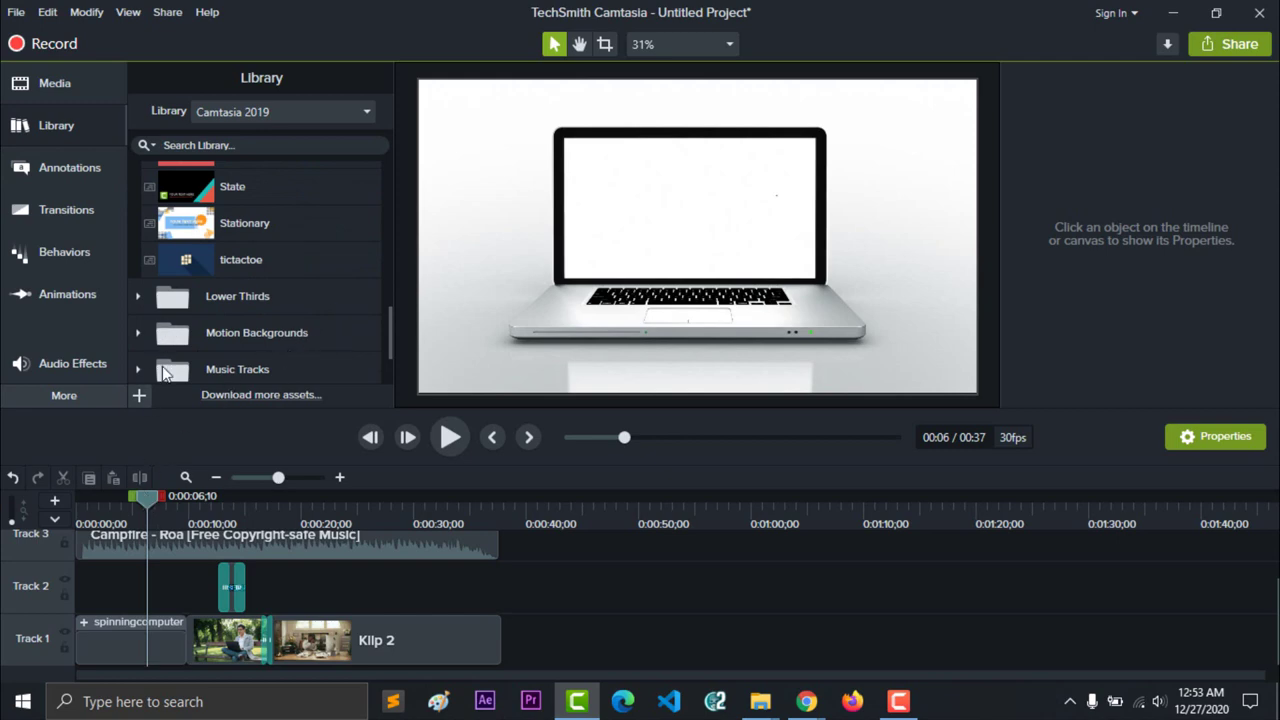
{"action": "left_click", "coordinate": [144, 305]}
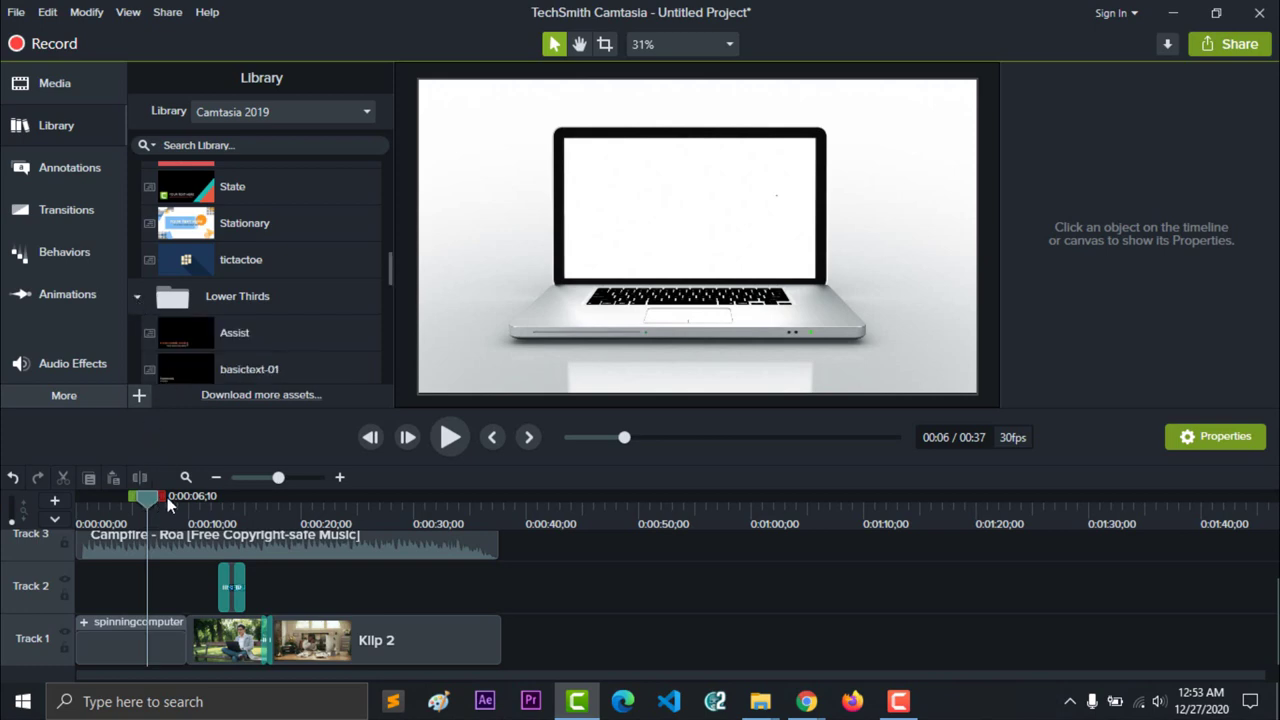
Add the basicthird-01 lower third to the timeline at 0:00:18;00.
{"action": "left_click_drag", "start_coordinate": [168, 505], "coordinate": [282, 536]}
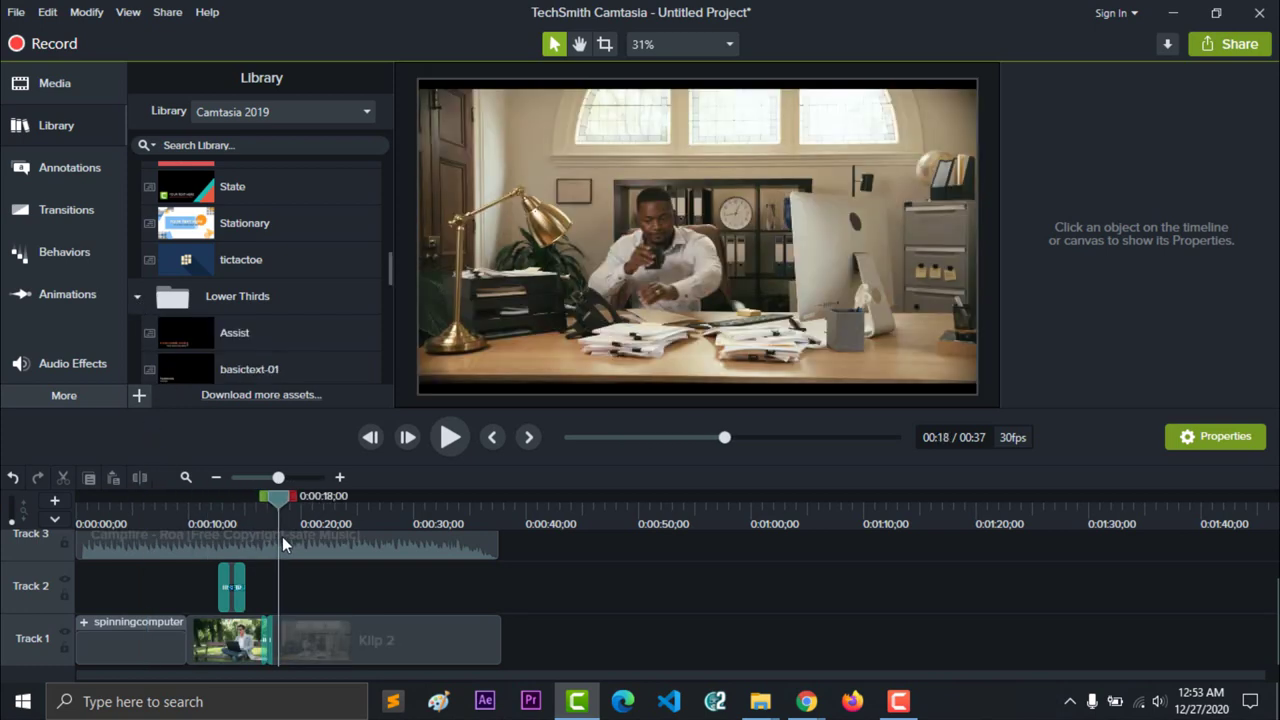
{"action": "scroll", "coordinate": [177, 358], "scroll_direction": "down", "scroll_amount": 1}
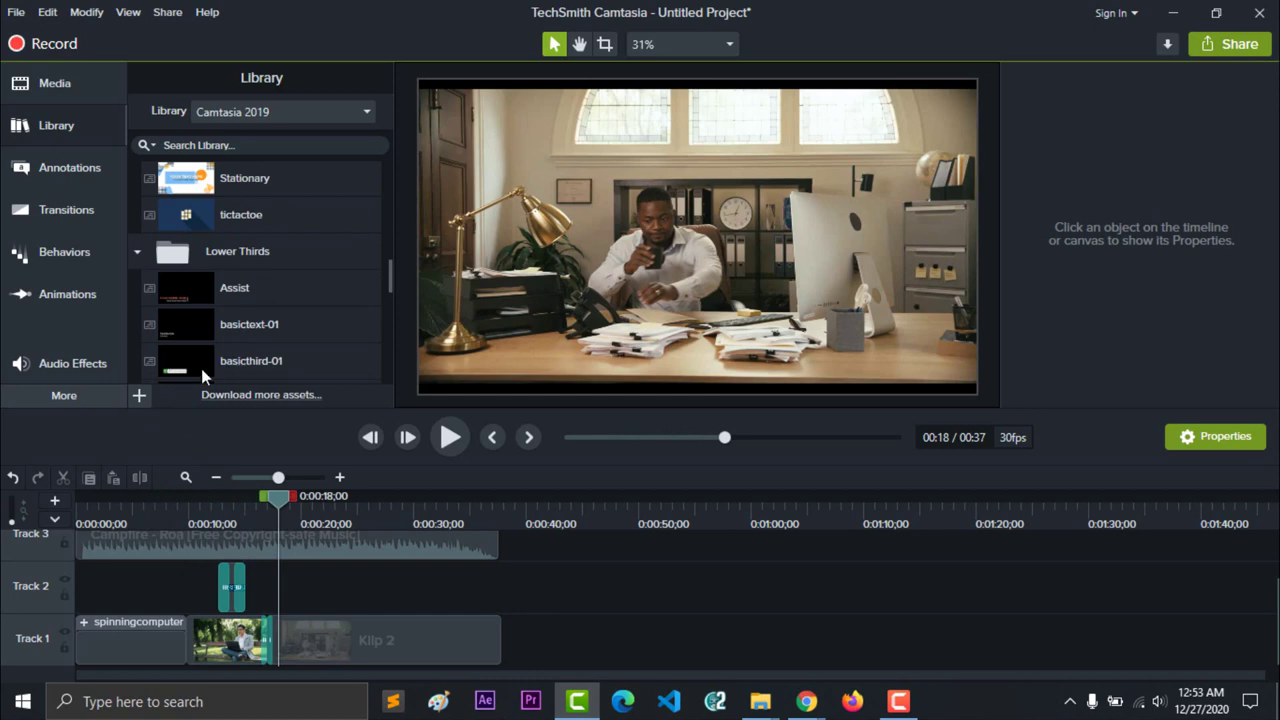
{"action": "scroll", "coordinate": [201, 375], "scroll_direction": "down", "scroll_amount": 3}
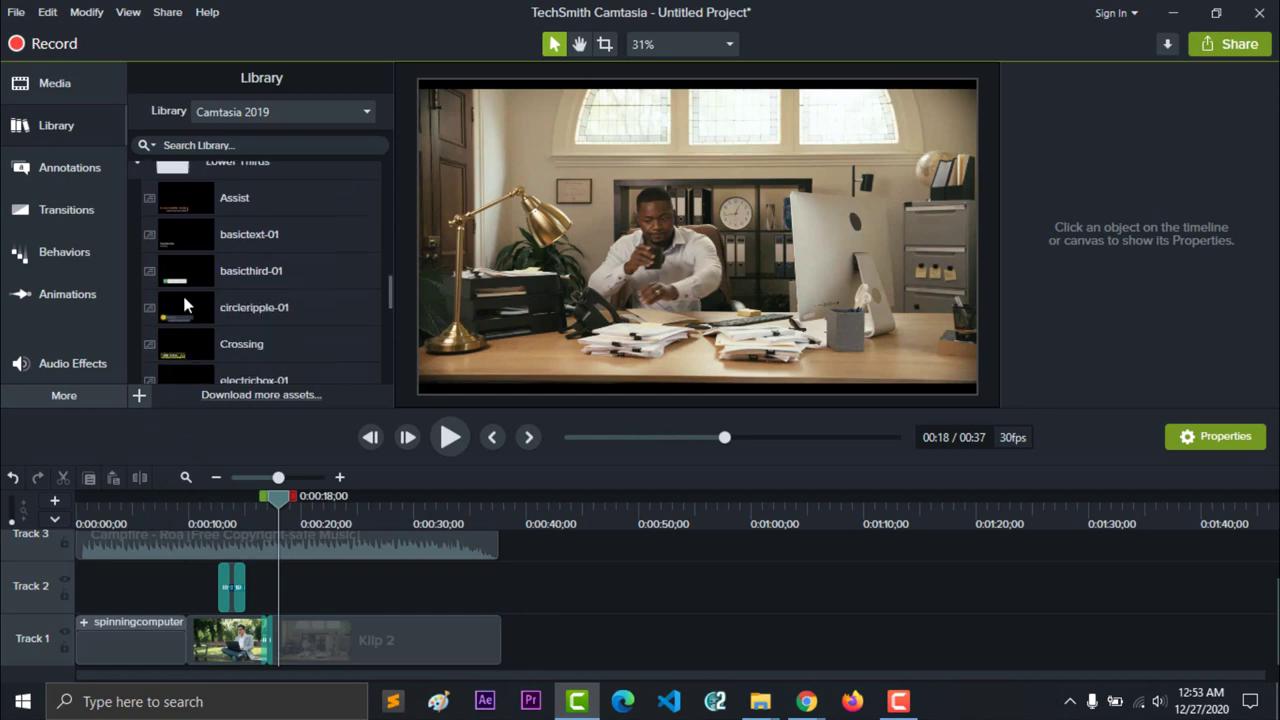
{"action": "right_click", "coordinate": [178, 282]}
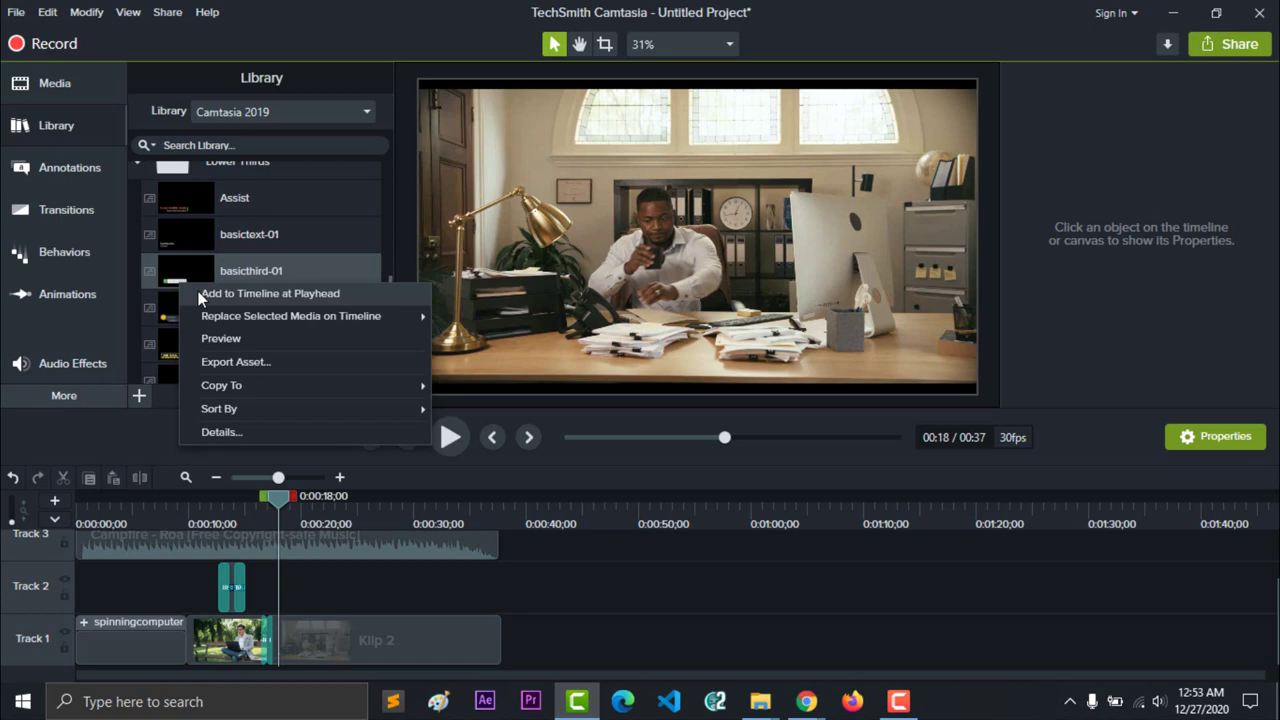
{"action": "left_click", "coordinate": [198, 291]}
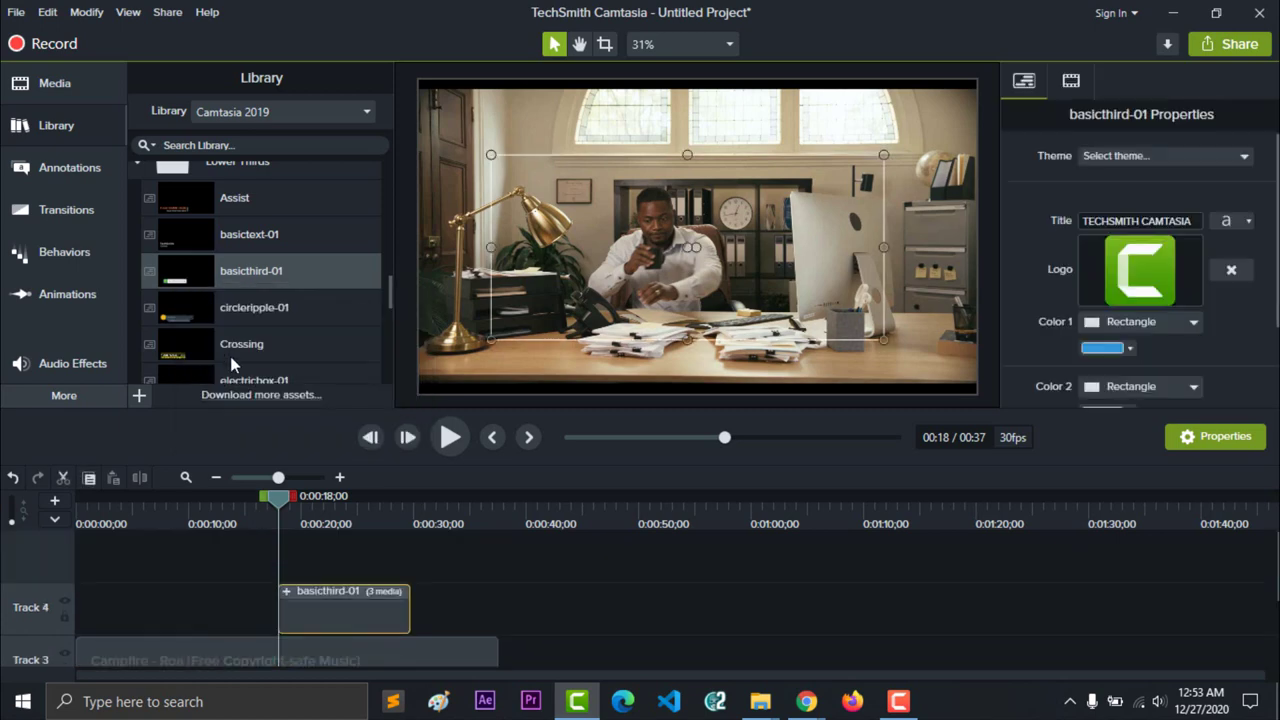
Play the lower third until its bar shows, and move it into the lower-left corner of the video frame.
{"action": "scroll", "coordinate": [230, 365], "scroll_direction": "down", "scroll_amount": 1}
{"action": "scroll", "coordinate": [446, 595], "scroll_direction": "down", "scroll_amount": 1}
{"action": "scroll", "coordinate": [470, 598], "scroll_direction": "down", "scroll_amount": 1}
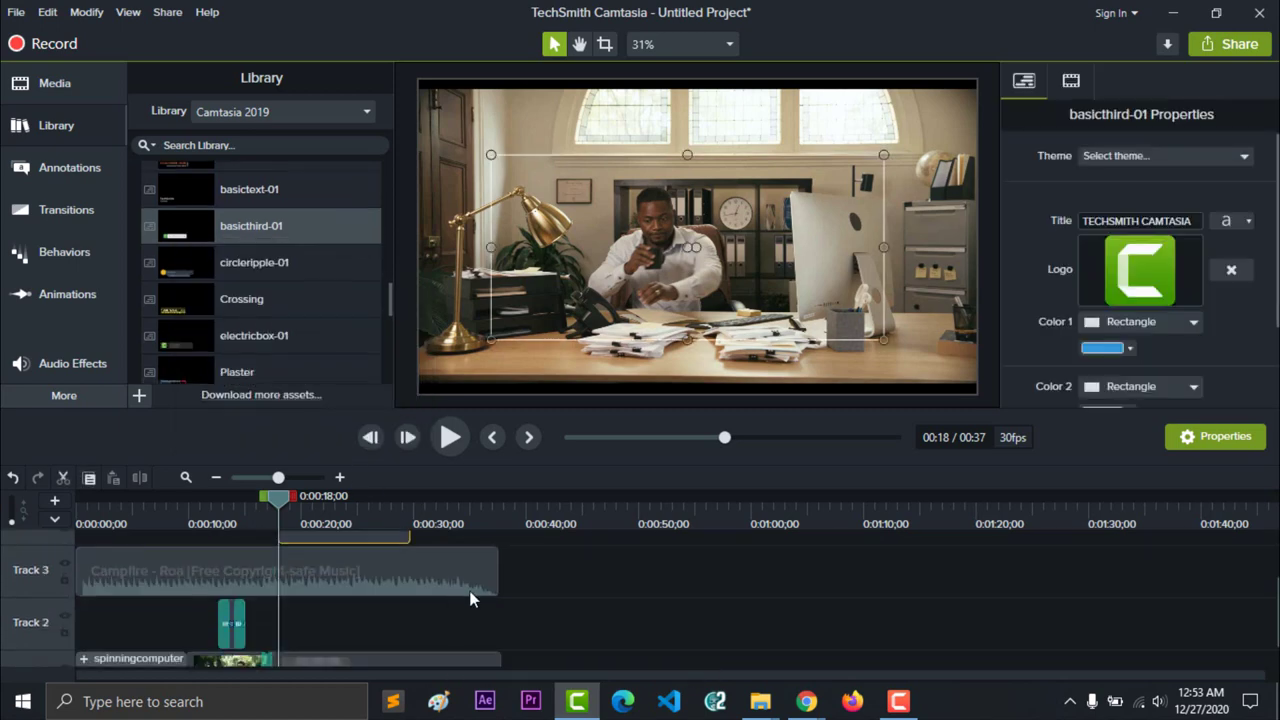
{"action": "key", "text": "space"}
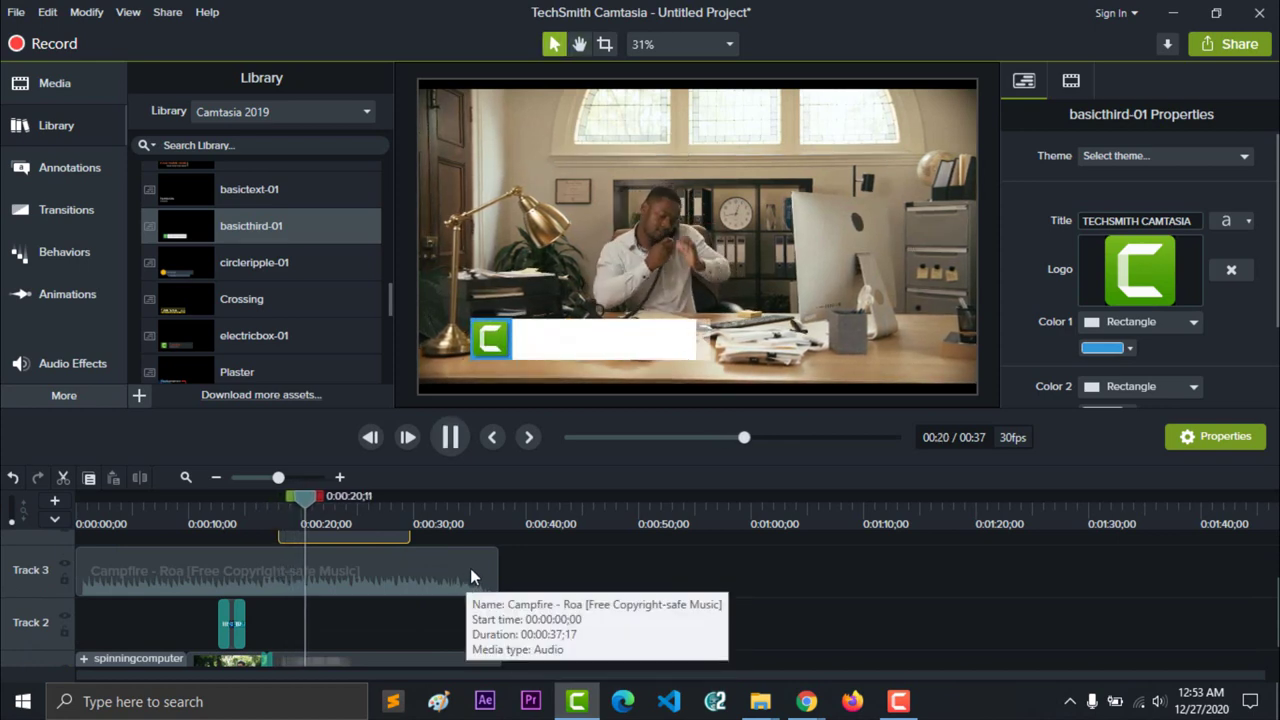
{"action": "key", "text": "space"}
{"action": "left_click_drag", "start_coordinate": [630, 336], "coordinate": [594, 358]}
{"action": "left_click", "coordinate": [699, 606]}
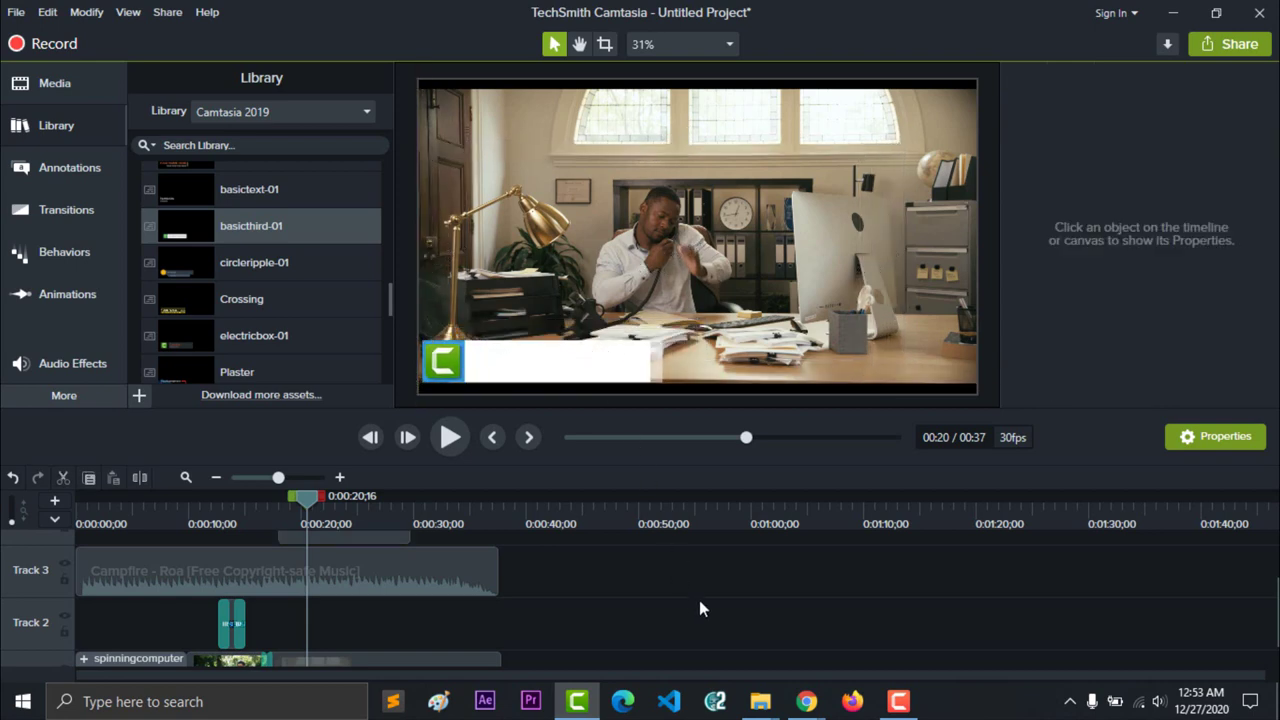
Set the basicthird-01 lower third's title to "Mister Office".
{"action": "left_click", "coordinate": [498, 364]}
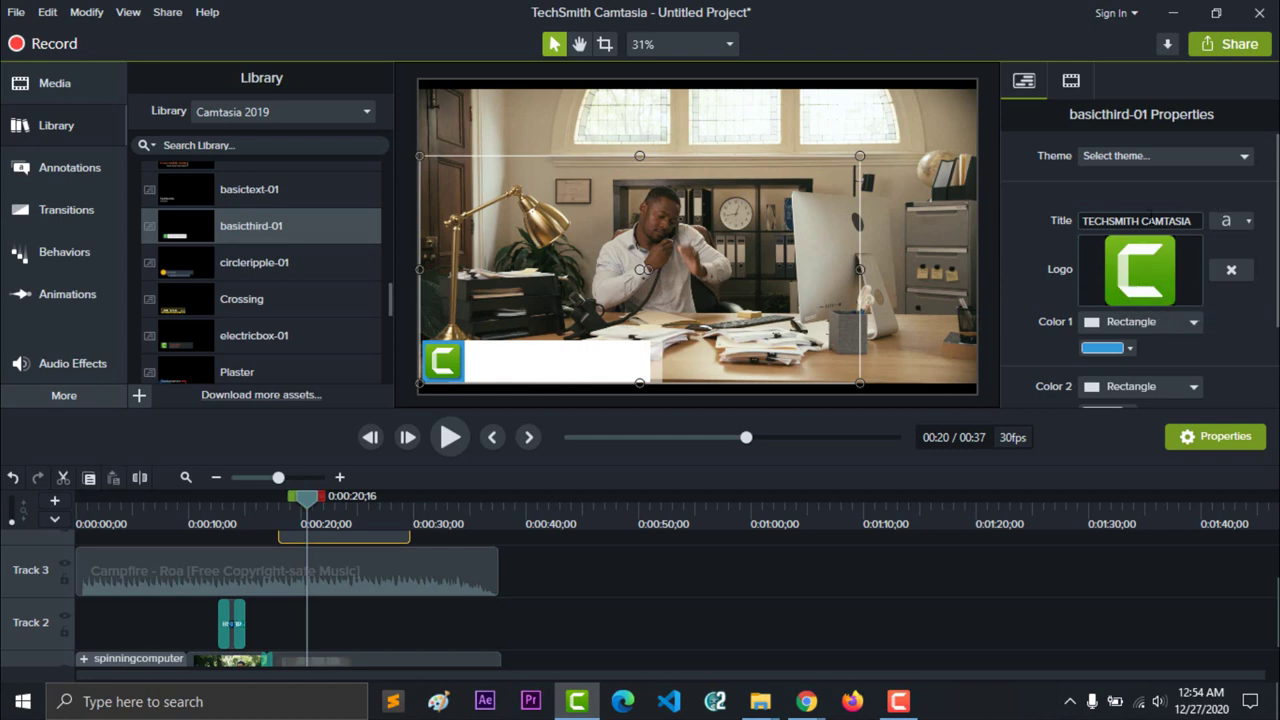
{"action": "left_click", "coordinate": [1163, 224]}
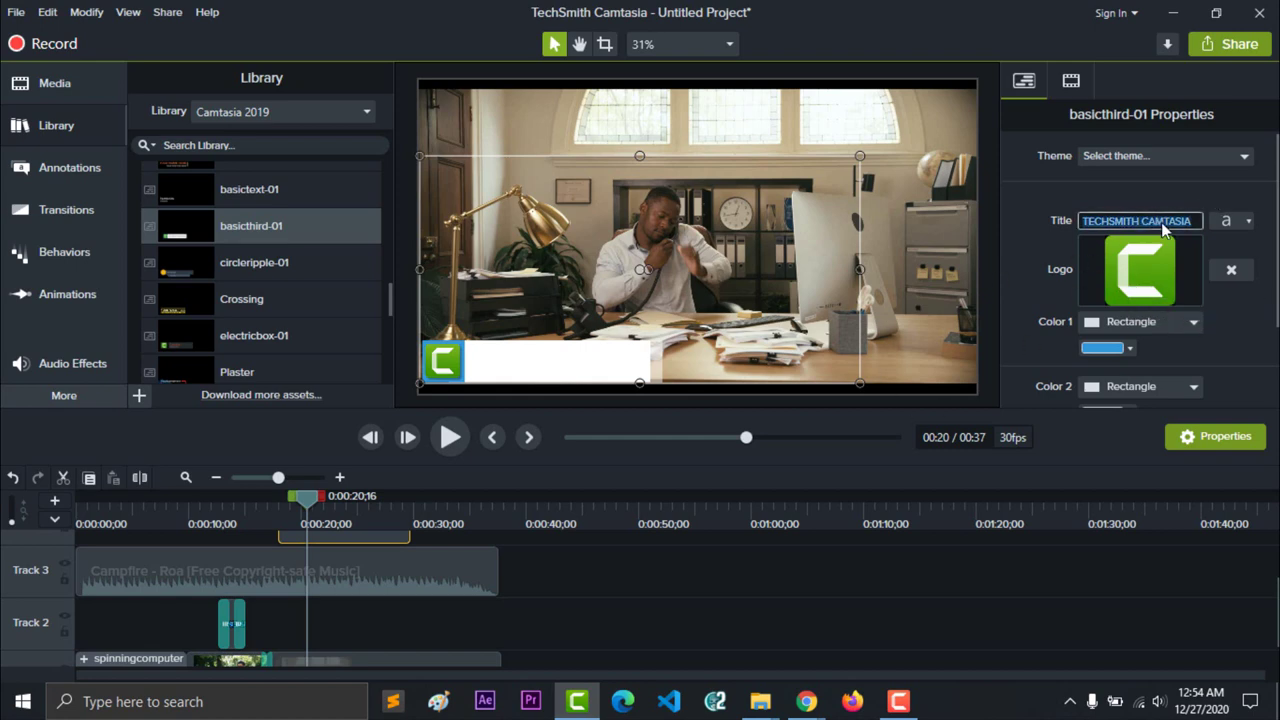
{"action": "type", "text": "Mister"}
{"action": "key", "text": "BackSpace"}
{"action": "key", "text": "BackSpace"}
{"action": "key", "text": "BackSpace"}
{"action": "key", "text": "BackSpace"}
{"action": "key", "text": "BackSpace"}
{"action": "type", "text": "ister"}
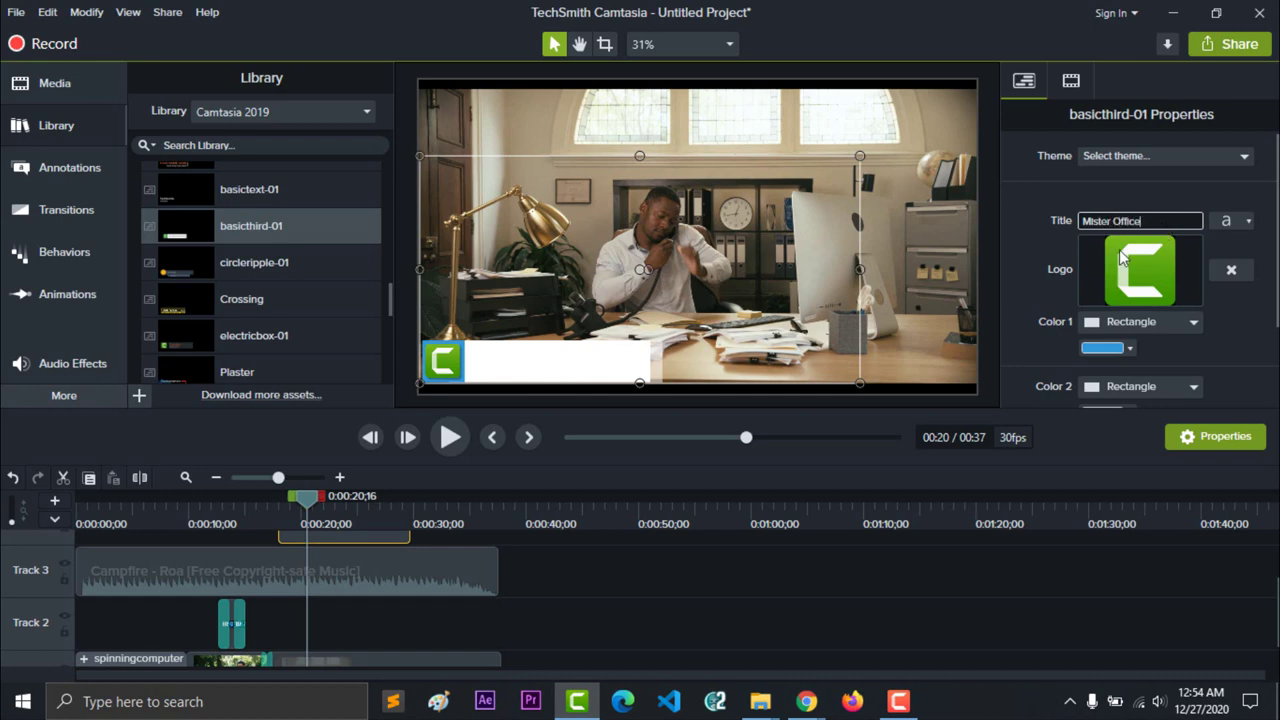
{"action": "left_click", "coordinate": [825, 632]}
Move the basicthird-01 clip from Track 4 to Track 2 above Klip 2, starting at 0:00:20;16.
{"action": "scroll", "coordinate": [449, 625], "scroll_direction": "down", "scroll_amount": 1}
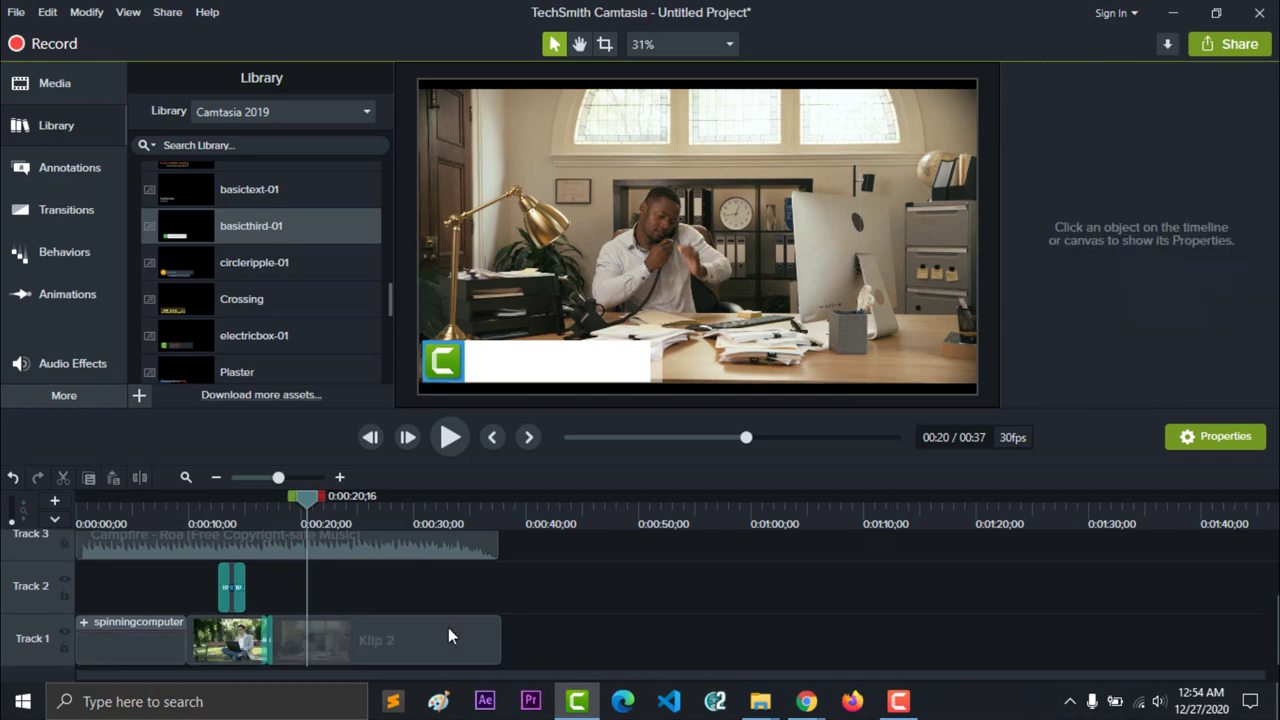
{"action": "scroll", "coordinate": [339, 567], "scroll_direction": "up", "scroll_amount": 1}
{"action": "left_click_drag", "start_coordinate": [329, 537], "coordinate": [537, 612]}
{"action": "left_click_drag", "start_coordinate": [522, 687], "coordinate": [354, 605]}
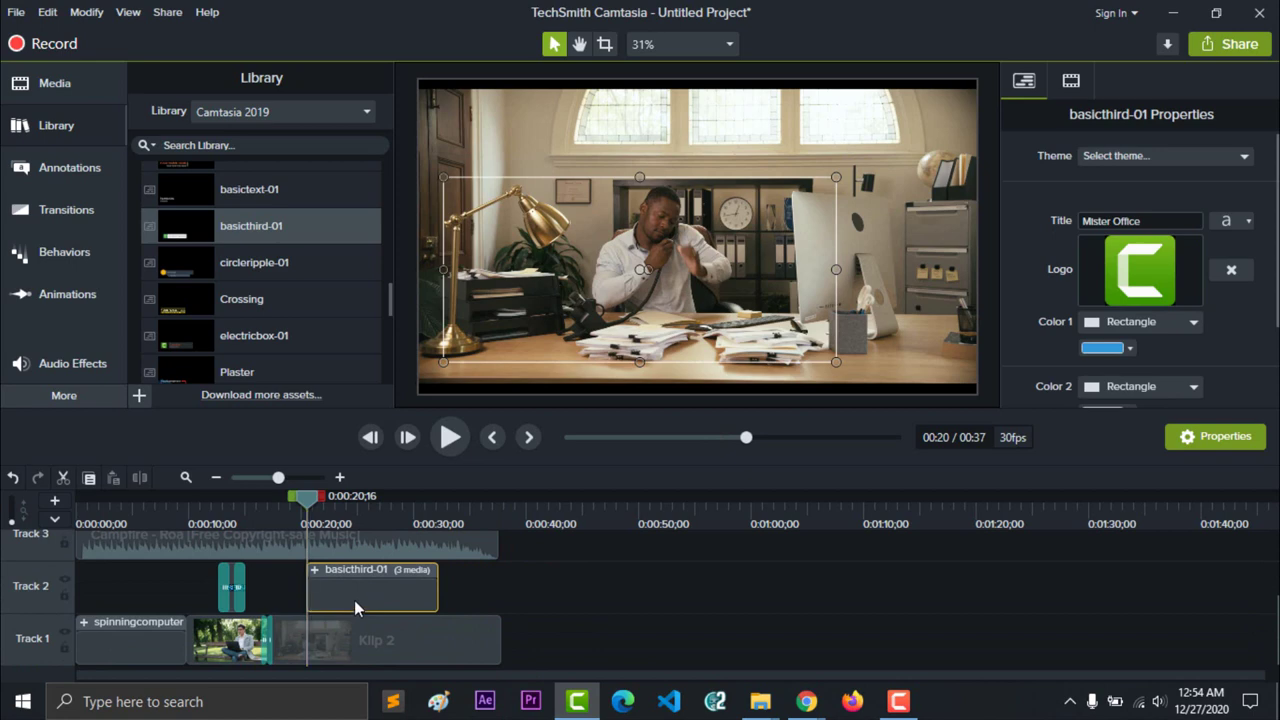
Play the timeline from 0:00:18;16 to check the lower third's entrance and exit over Klip 2.
{"action": "scroll", "coordinate": [372, 592], "scroll_direction": "up", "scroll_amount": 1}
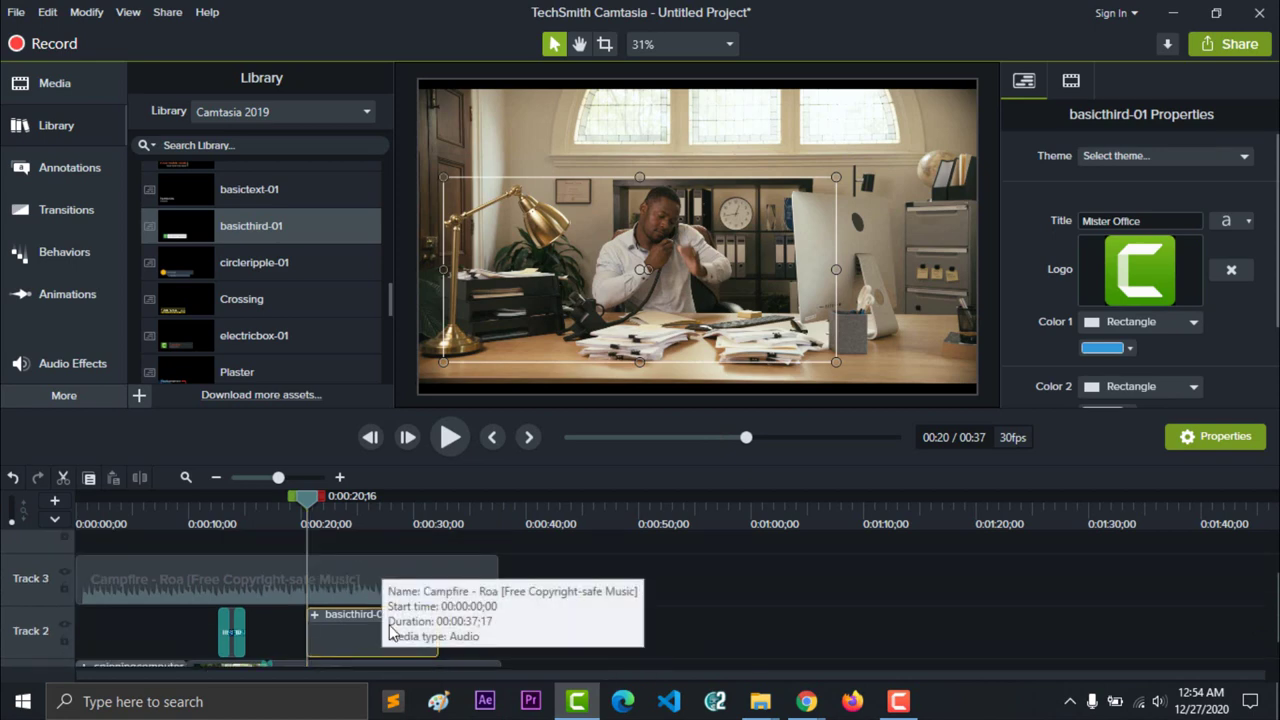
{"action": "left_click_drag", "start_coordinate": [307, 508], "coordinate": [286, 508]}
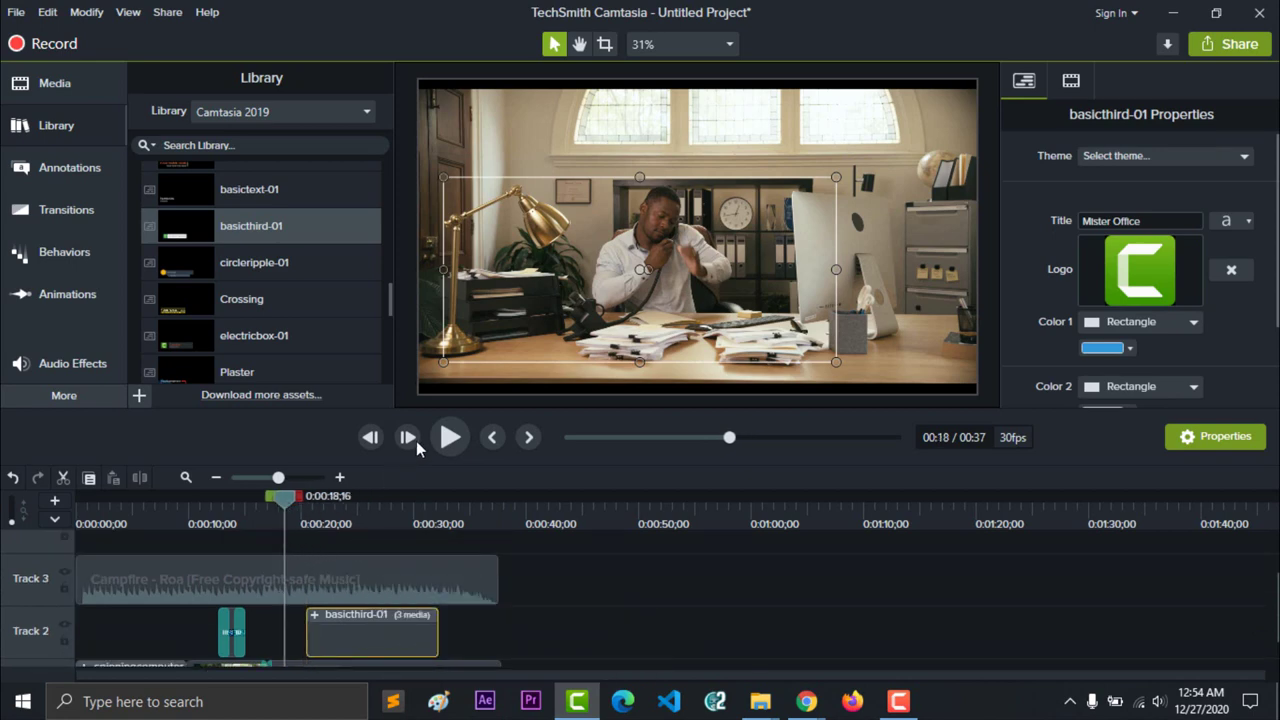
{"action": "left_click", "coordinate": [449, 437]}
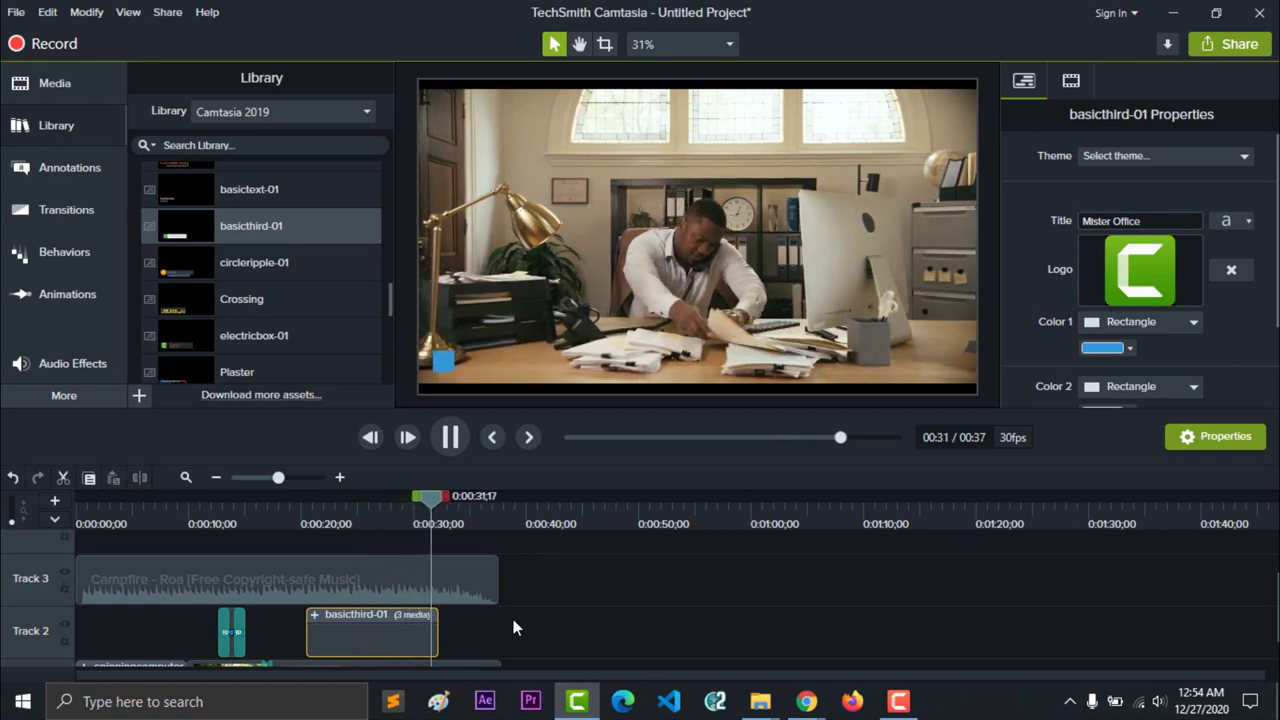
Stop the timeline playback and collapse the library's Lower Thirds folder.
{"action": "key", "text": "space"}
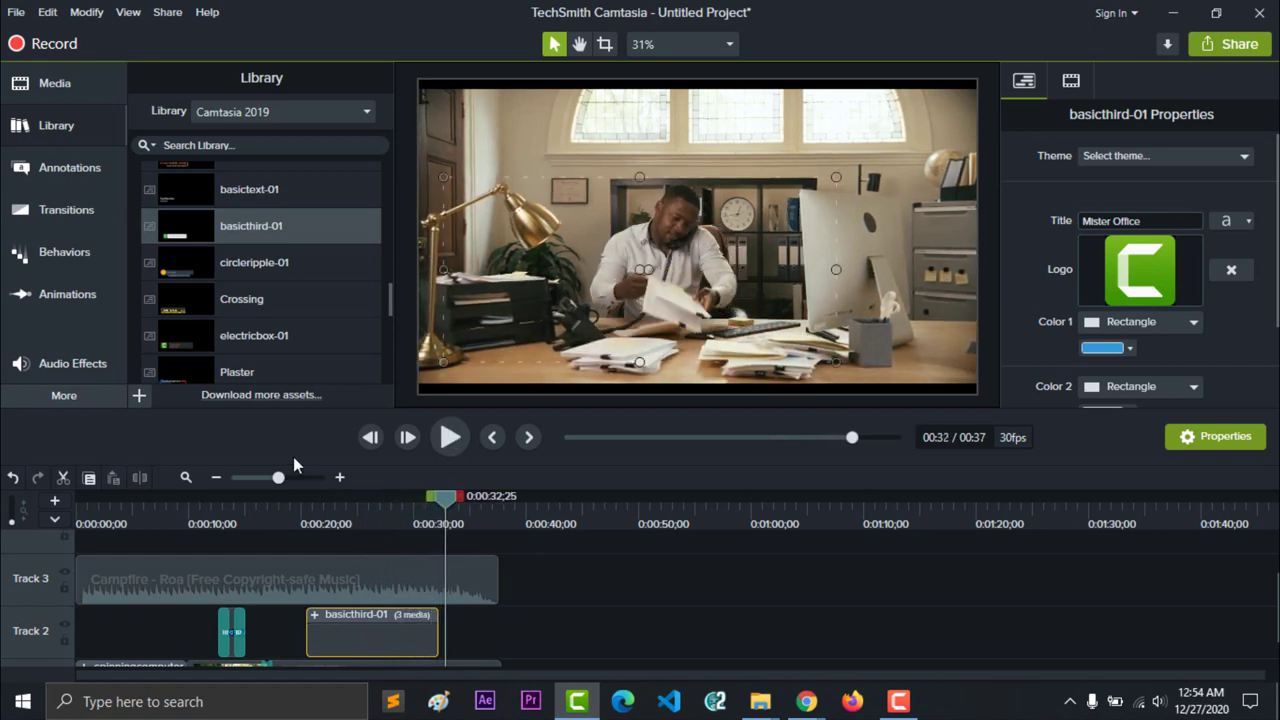
{"action": "scroll", "coordinate": [201, 333], "scroll_direction": "up", "scroll_amount": 3}
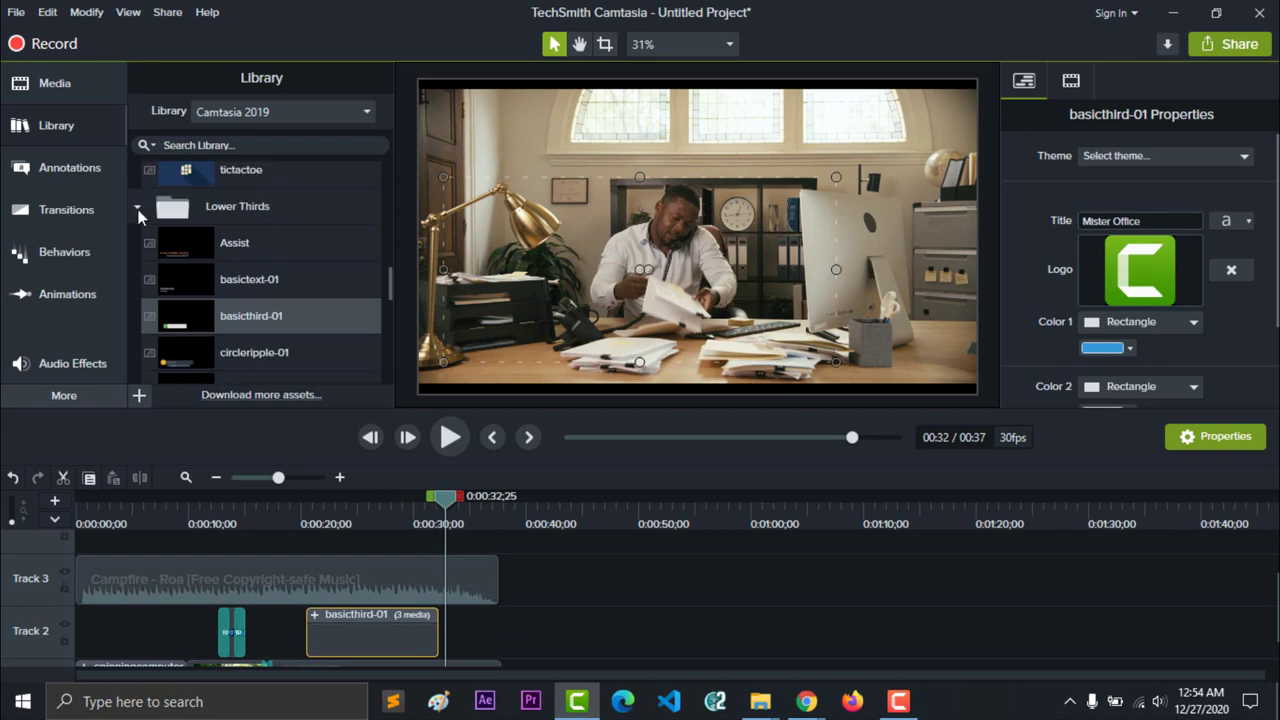
{"action": "left_click", "coordinate": [139, 210]}
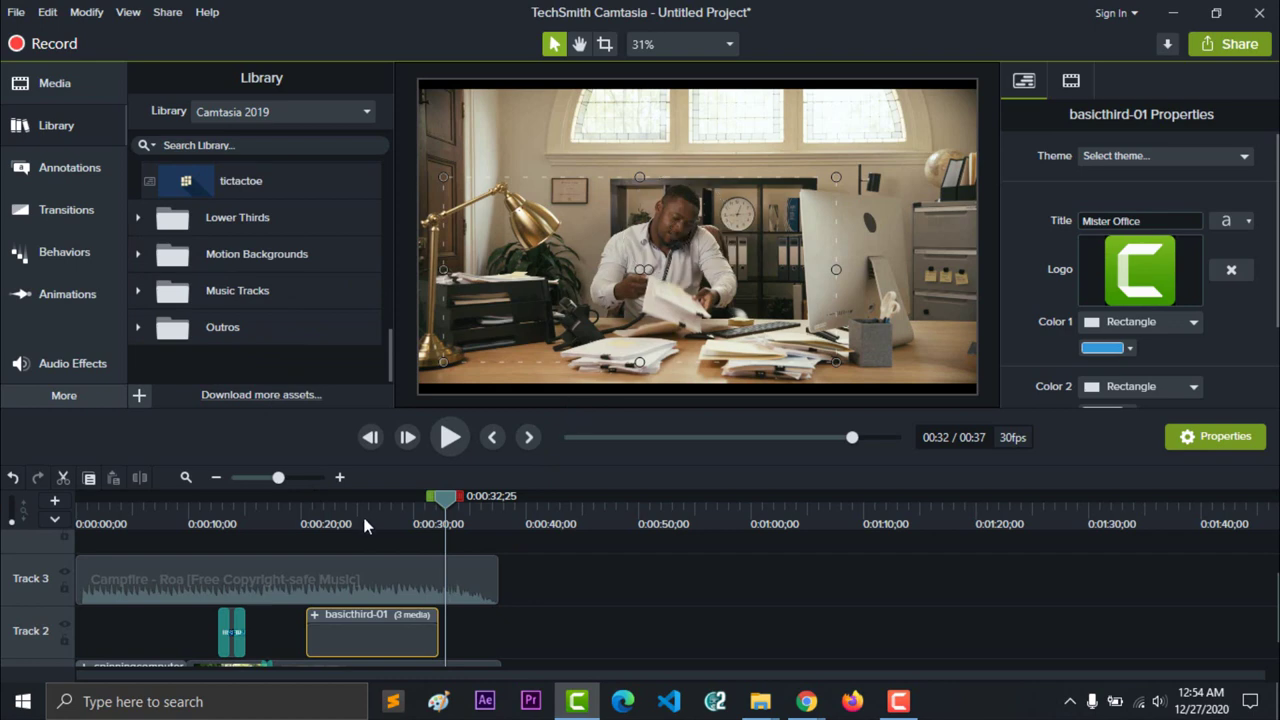
Add a Zoom-n-Pan animation at 0:00:24;17 that zooms in on the man at the desk to 245%.
{"action": "scroll", "coordinate": [349, 540], "scroll_direction": "down", "scroll_amount": 1}
{"action": "scroll", "coordinate": [349, 558], "scroll_direction": "up", "scroll_amount": 1}
{"action": "left_click", "coordinate": [337, 508]}
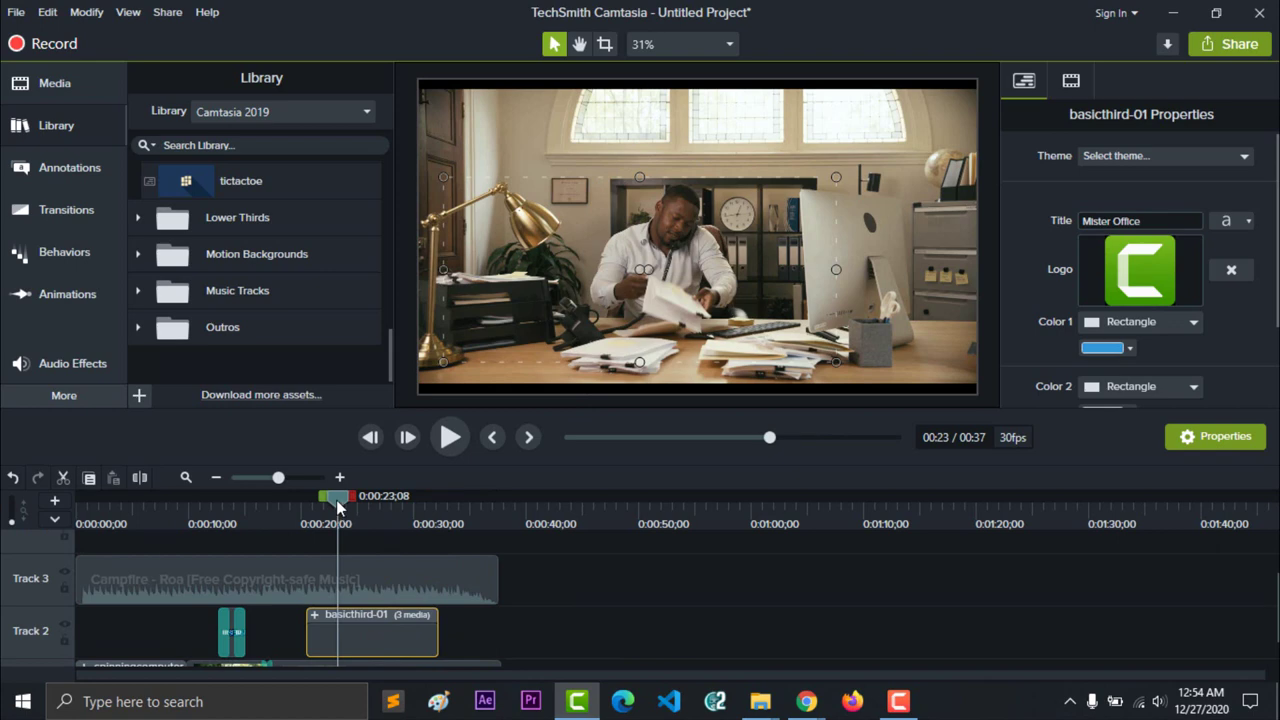
{"action": "left_click_drag", "start_coordinate": [336, 500], "coordinate": [357, 505]}
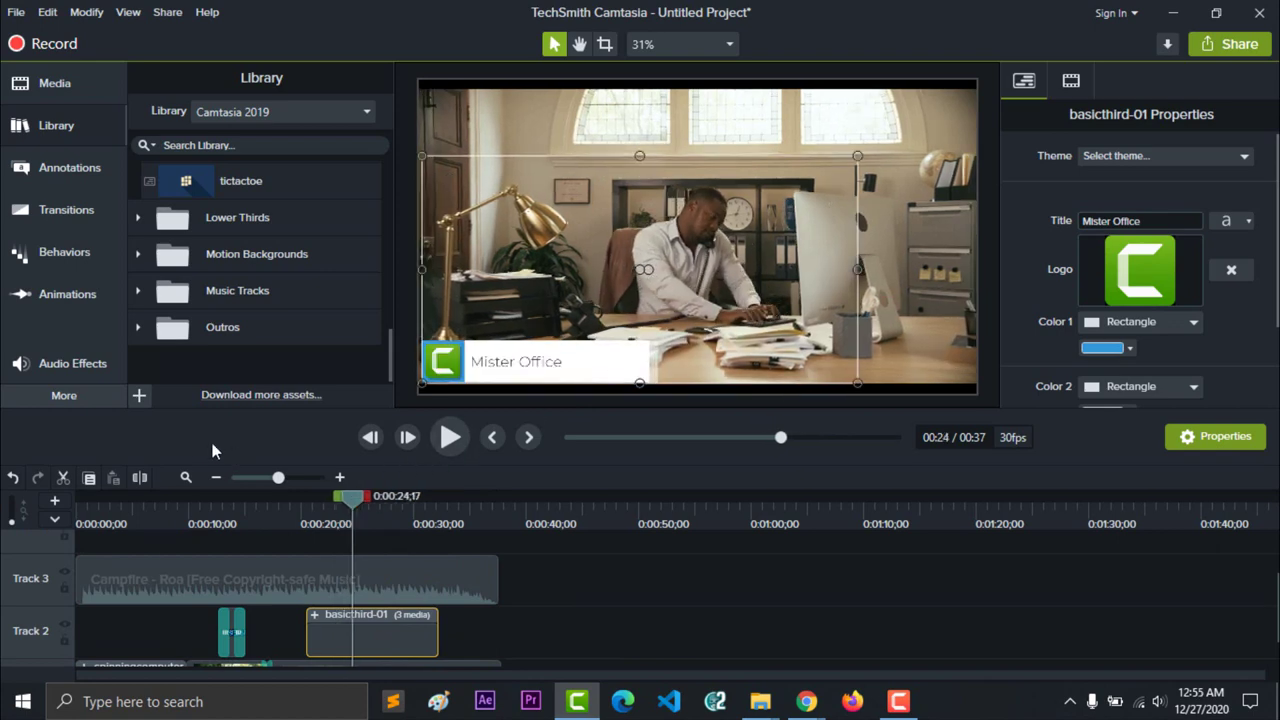
{"action": "left_click", "coordinate": [68, 295]}
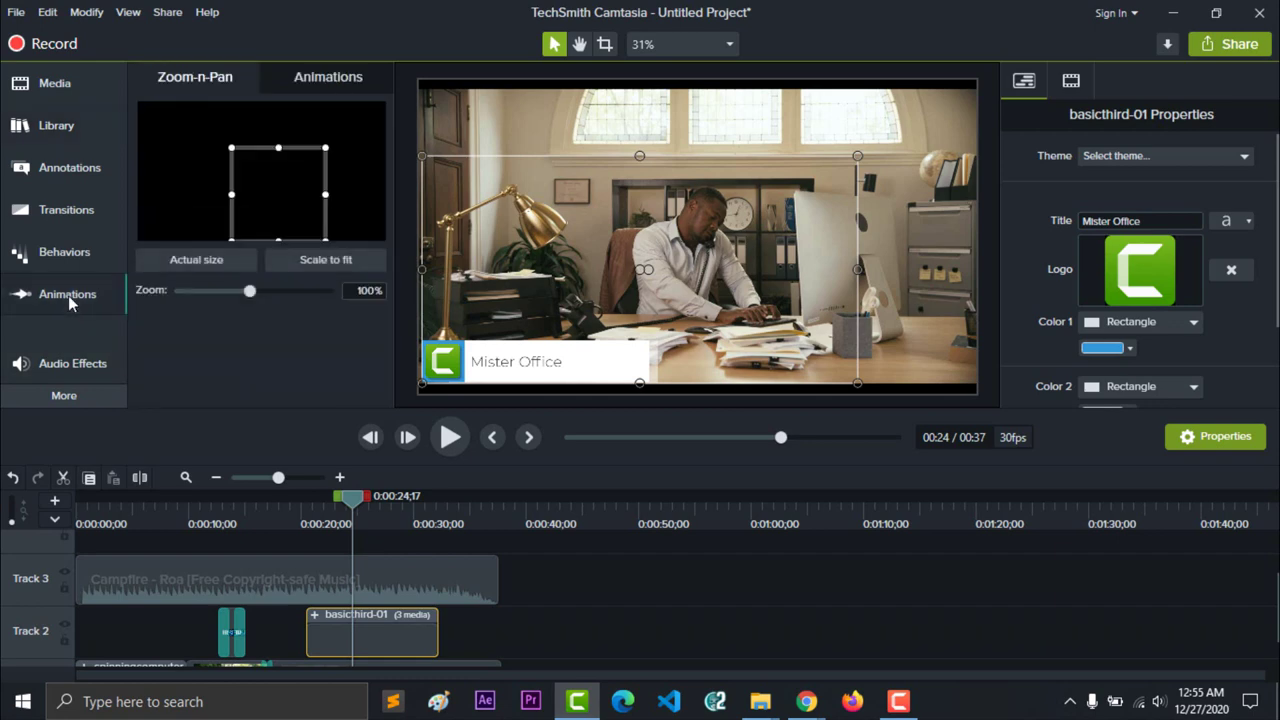
{"action": "left_click", "coordinate": [584, 624]}
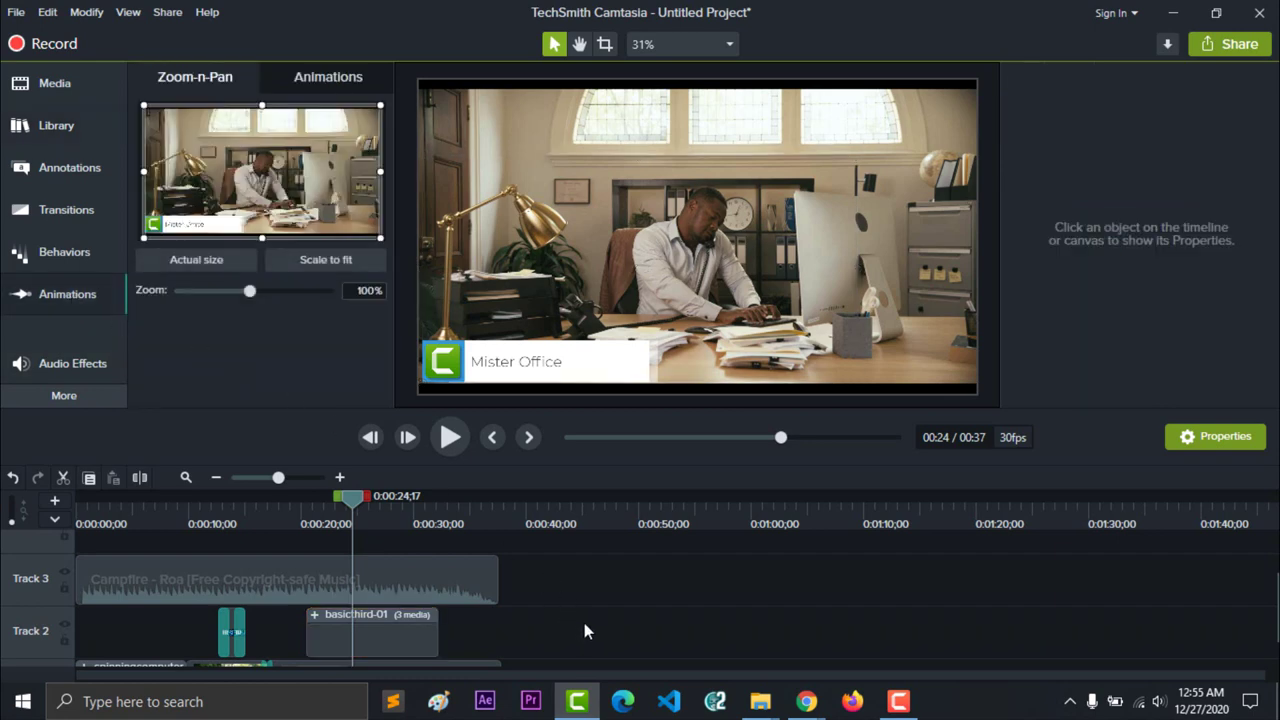
{"action": "left_click", "coordinate": [450, 578]}
{"action": "left_click", "coordinate": [555, 608]}
{"action": "left_click_drag", "start_coordinate": [143, 239], "coordinate": [218, 197]}
{"action": "left_click_drag", "start_coordinate": [376, 109], "coordinate": [288, 175]}
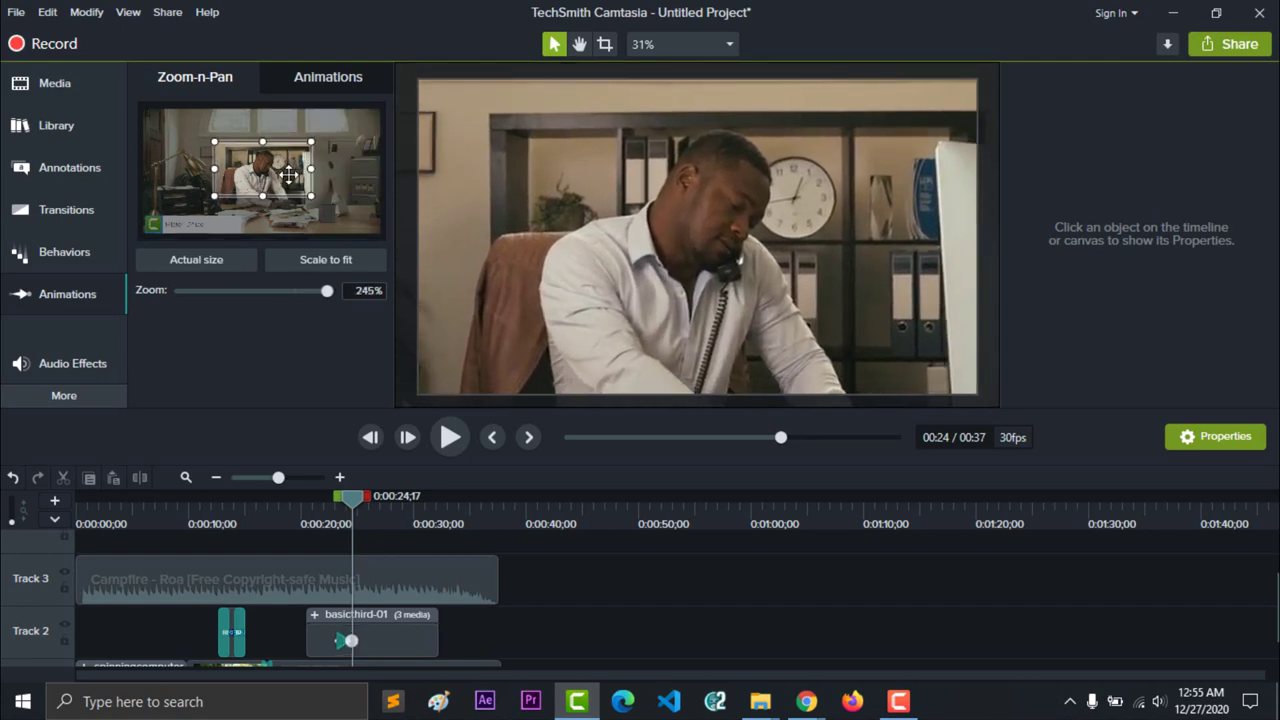
Play the zoomed section up to 0:00:30;07 and add a Zoom-n-Pan there that scales the view back to fit.
{"action": "scroll", "coordinate": [532, 613], "scroll_direction": "down", "scroll_amount": 1}
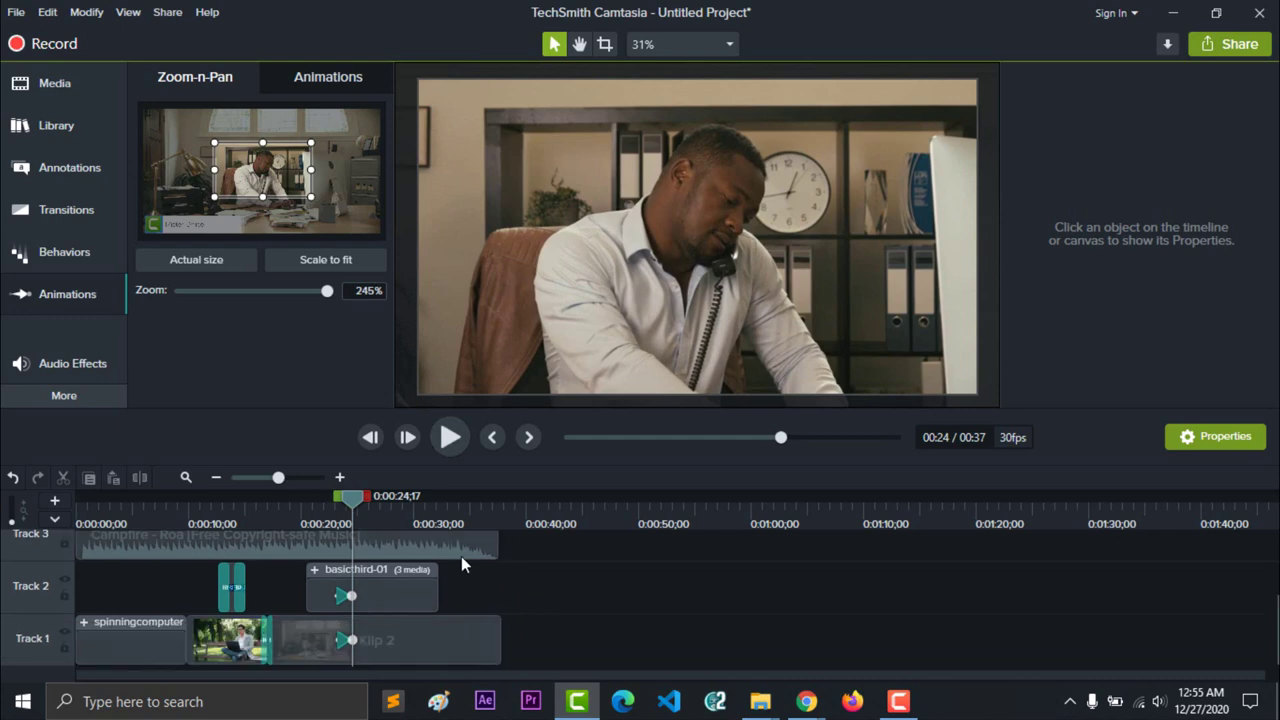
{"action": "left_click", "coordinate": [451, 438]}
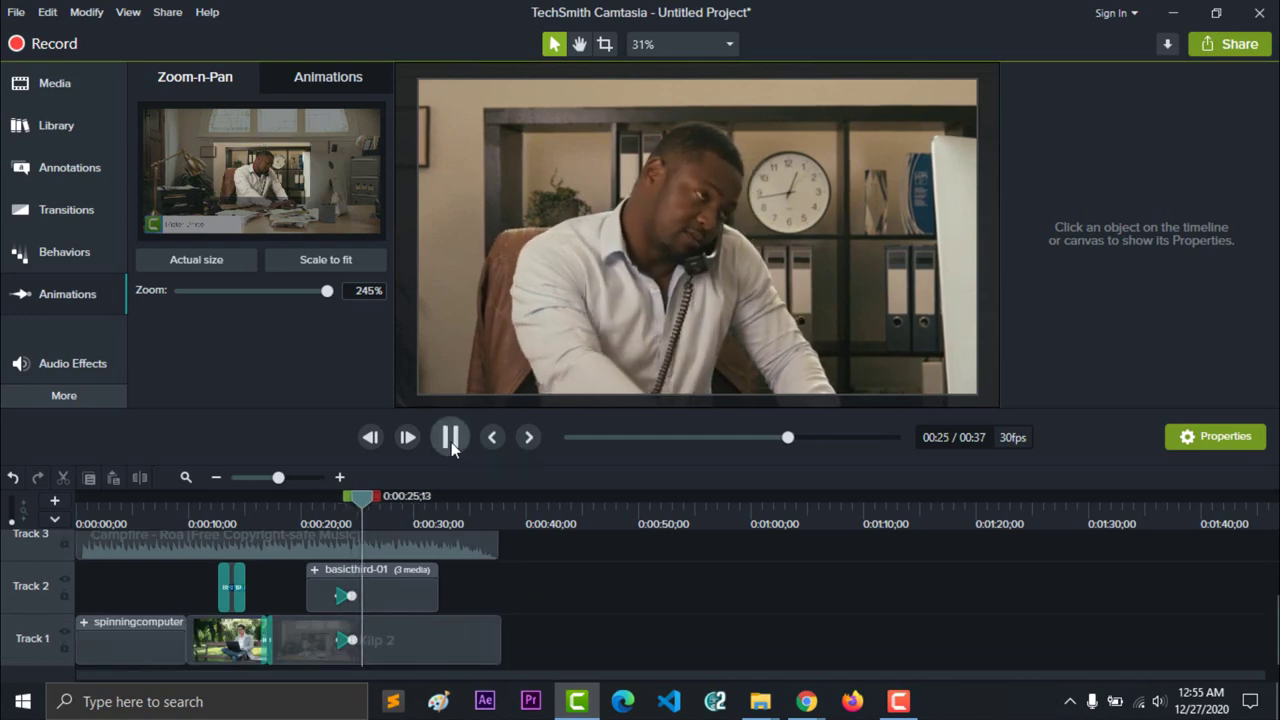
{"action": "key", "text": "space"}
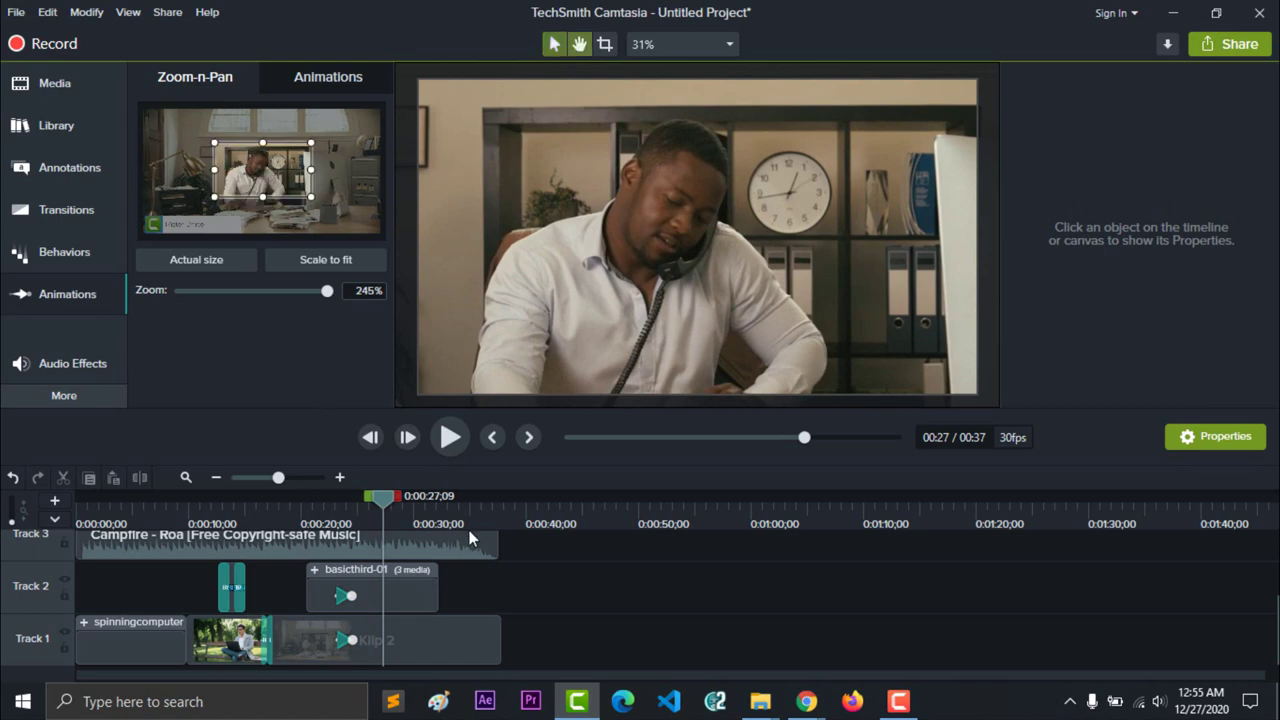
{"action": "key", "text": "space"}
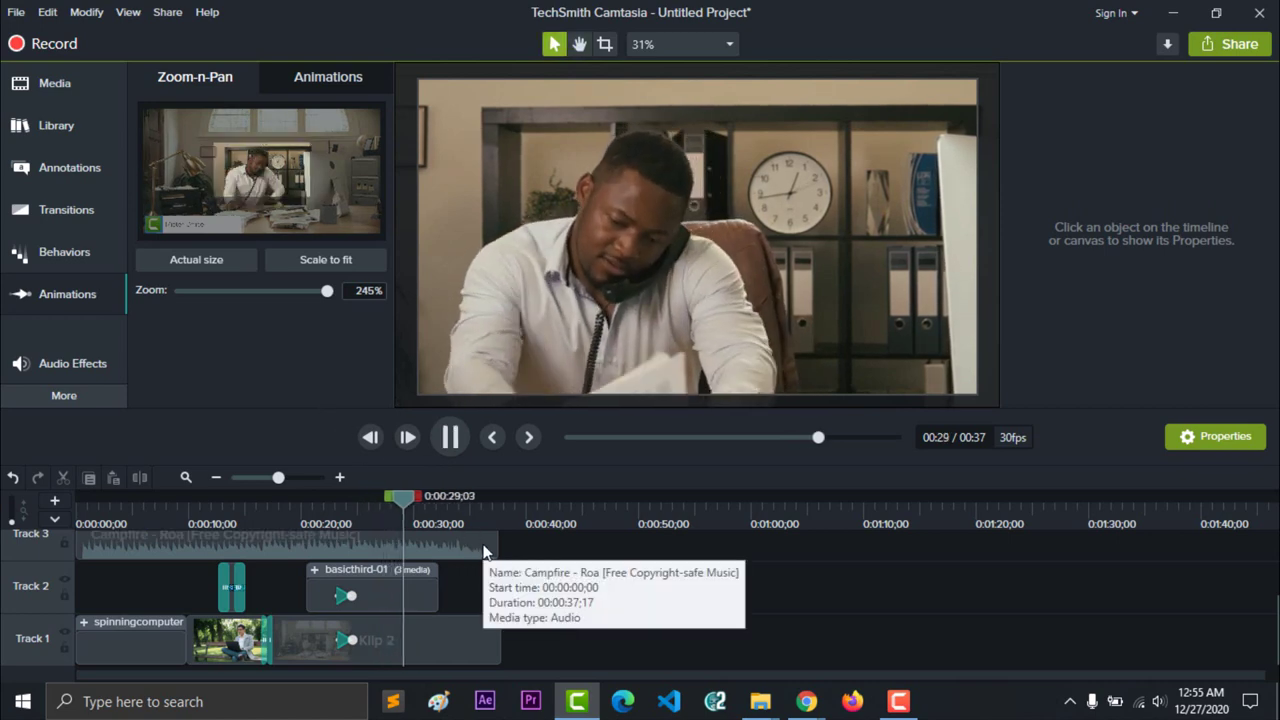
{"action": "key", "text": "space"}
{"action": "key", "text": "space"}
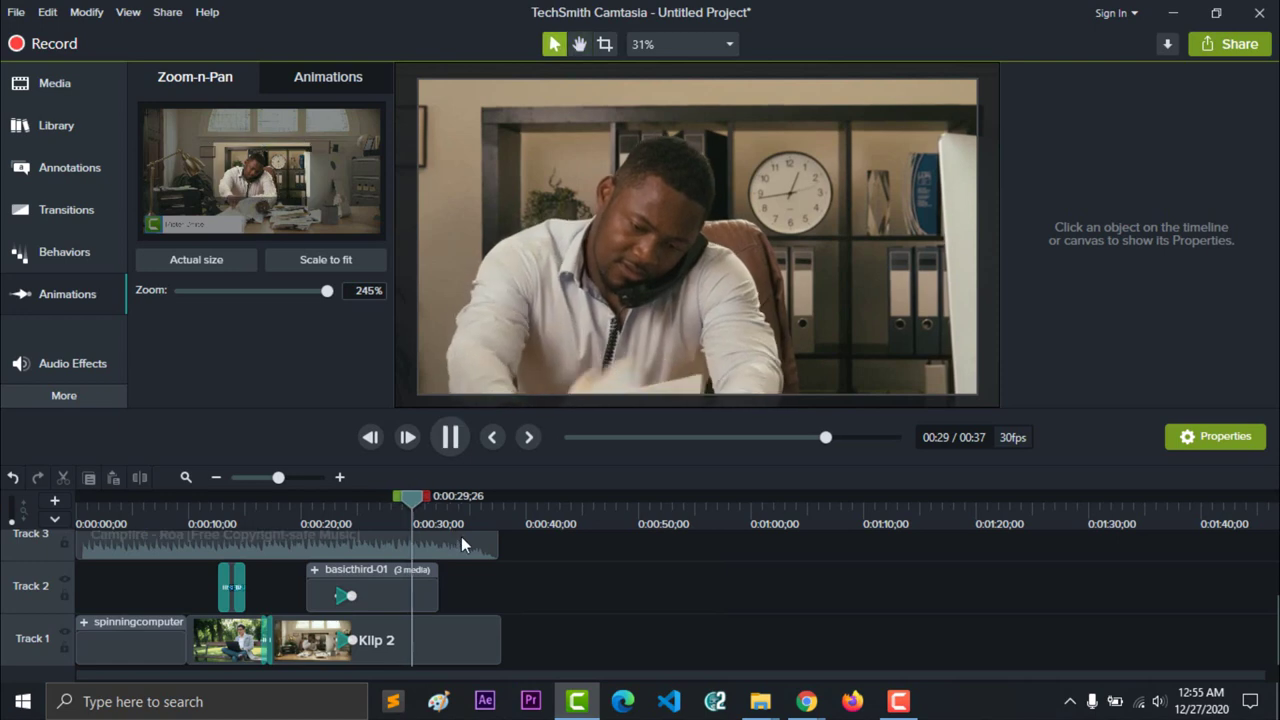
{"action": "key", "text": "space"}
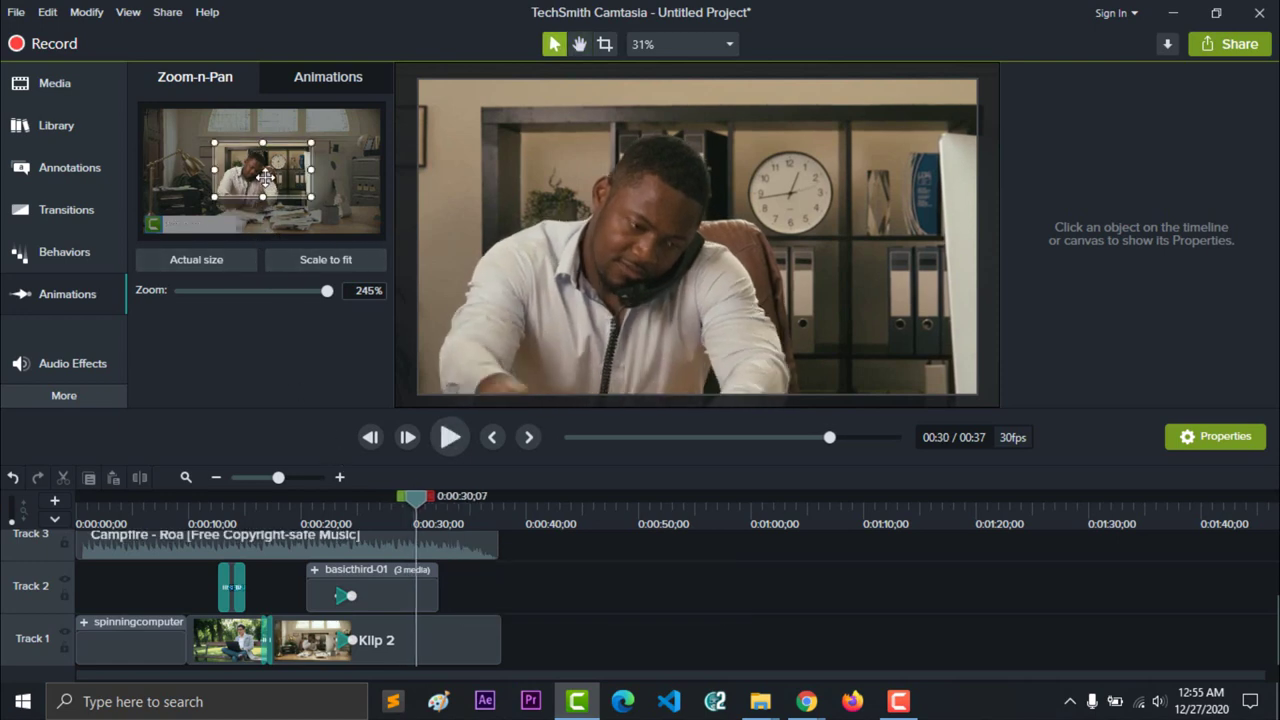
{"action": "left_click", "coordinate": [307, 262]}
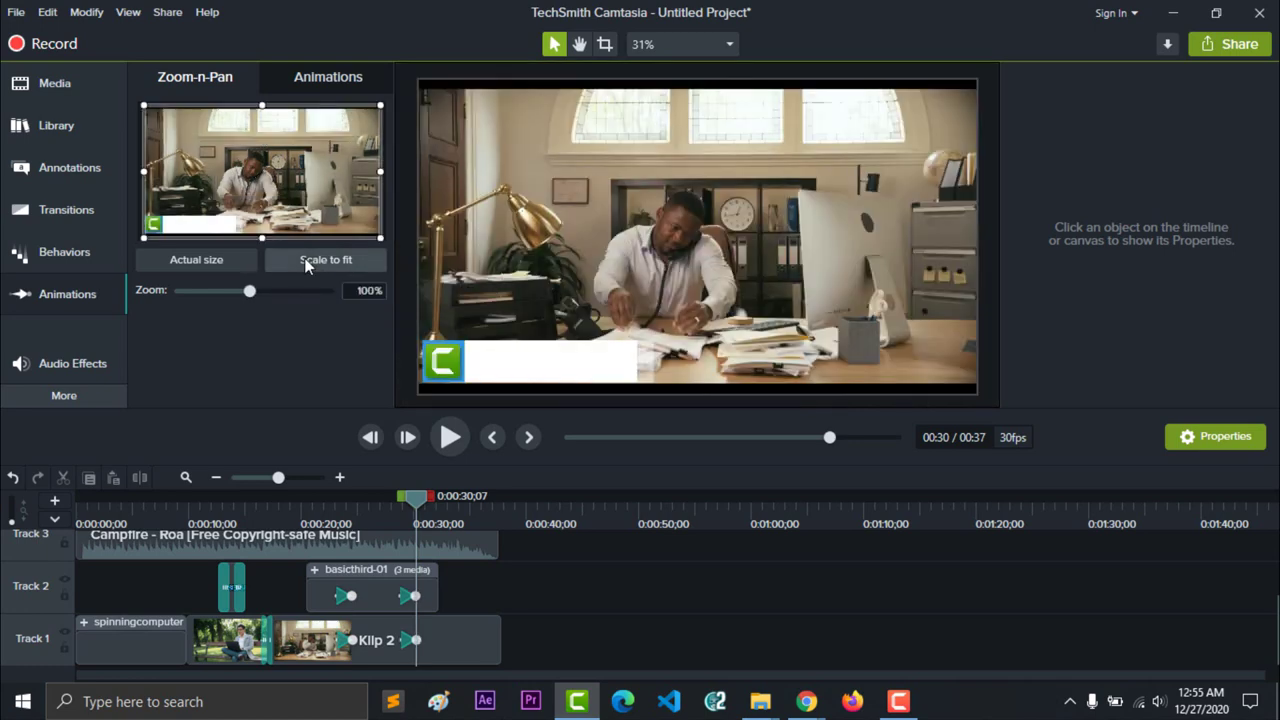
Play the timeline from 0:00:19;27 to past the lower third to check the zoom-in and zoom-out over Klip 2.
{"action": "left_click", "coordinate": [340, 600]}
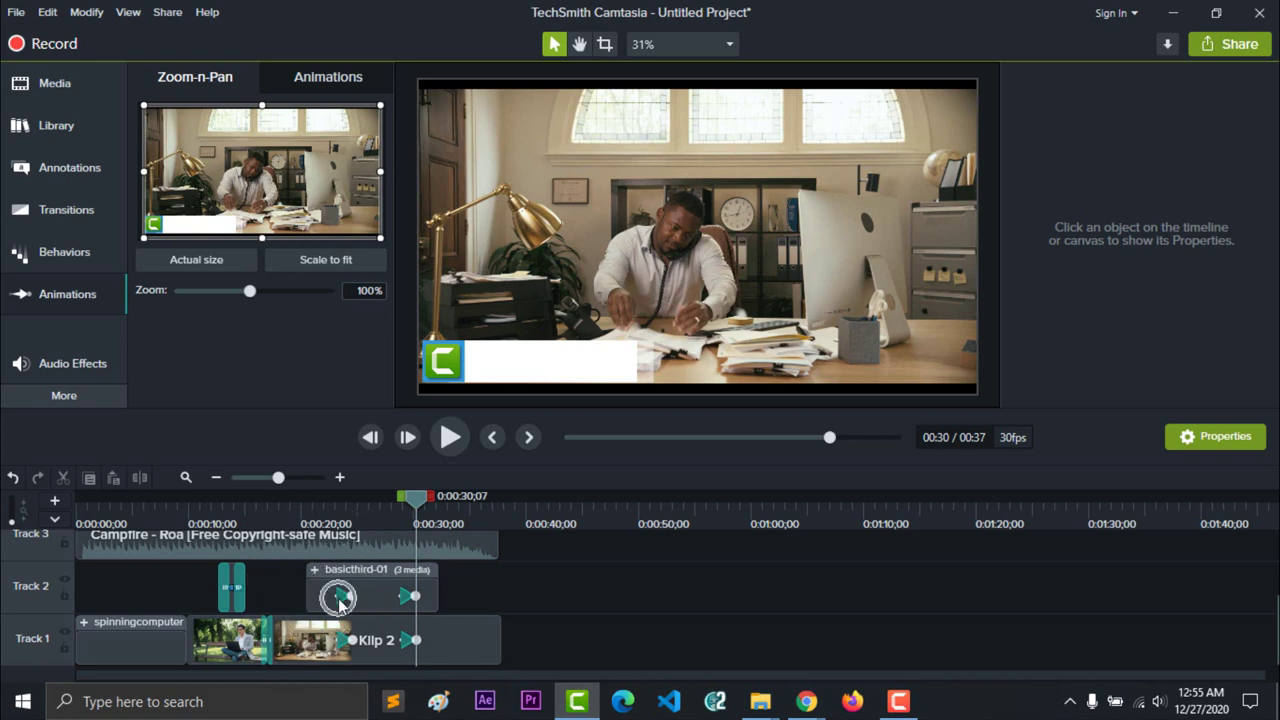
{"action": "left_click", "coordinate": [401, 600]}
{"action": "left_click", "coordinate": [385, 512]}
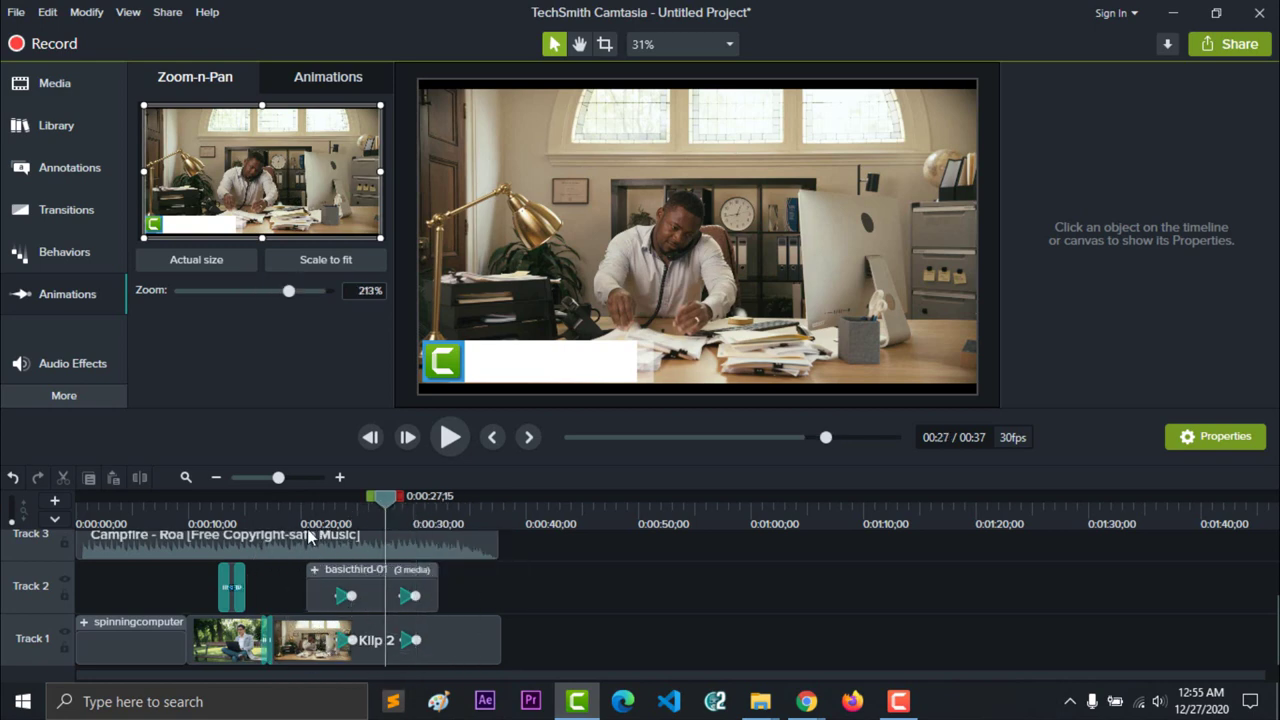
{"action": "left_click", "coordinate": [308, 533]}
{"action": "left_click_drag", "start_coordinate": [305, 530], "coordinate": [298, 538]}
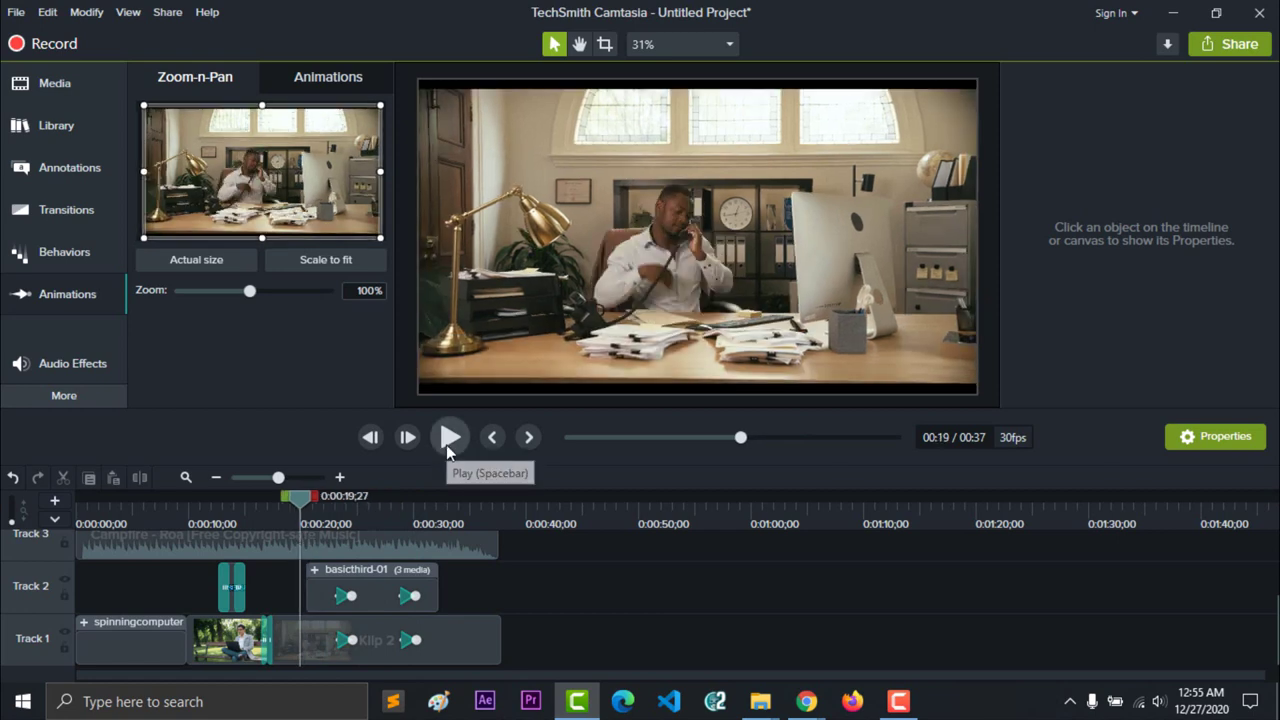
{"action": "left_click", "coordinate": [448, 442]}
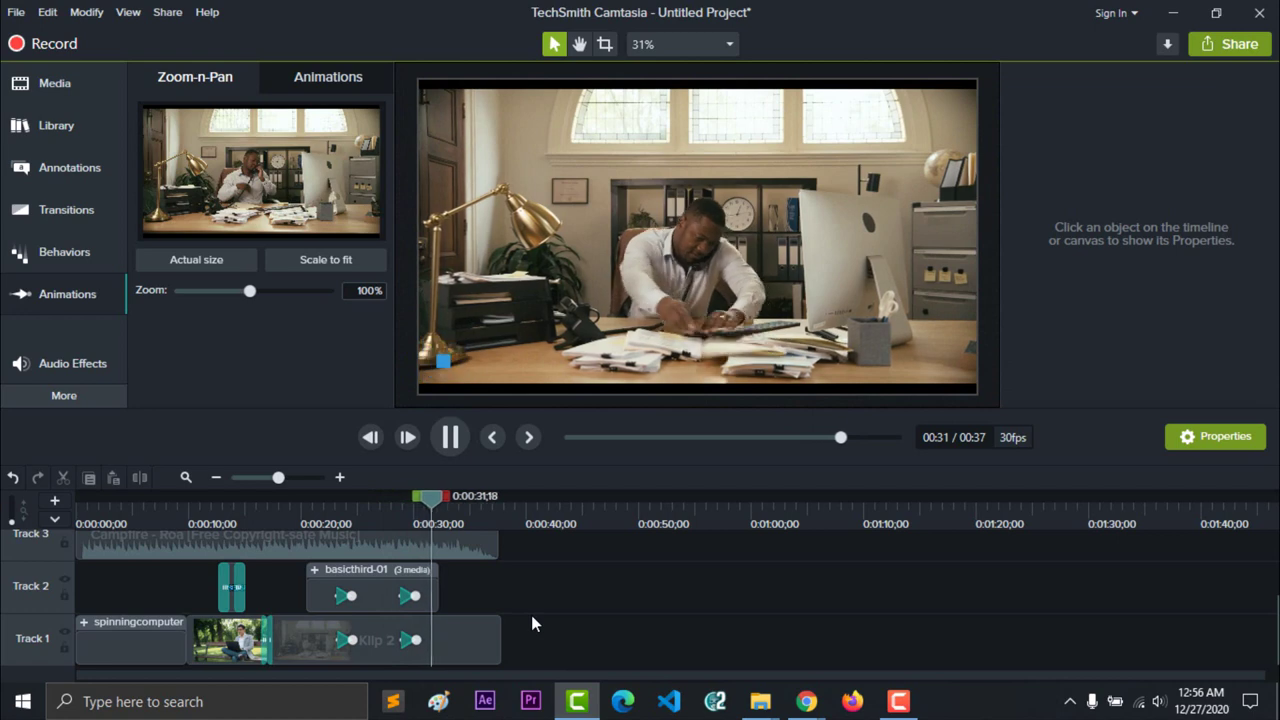
{"action": "key", "text": "space"}
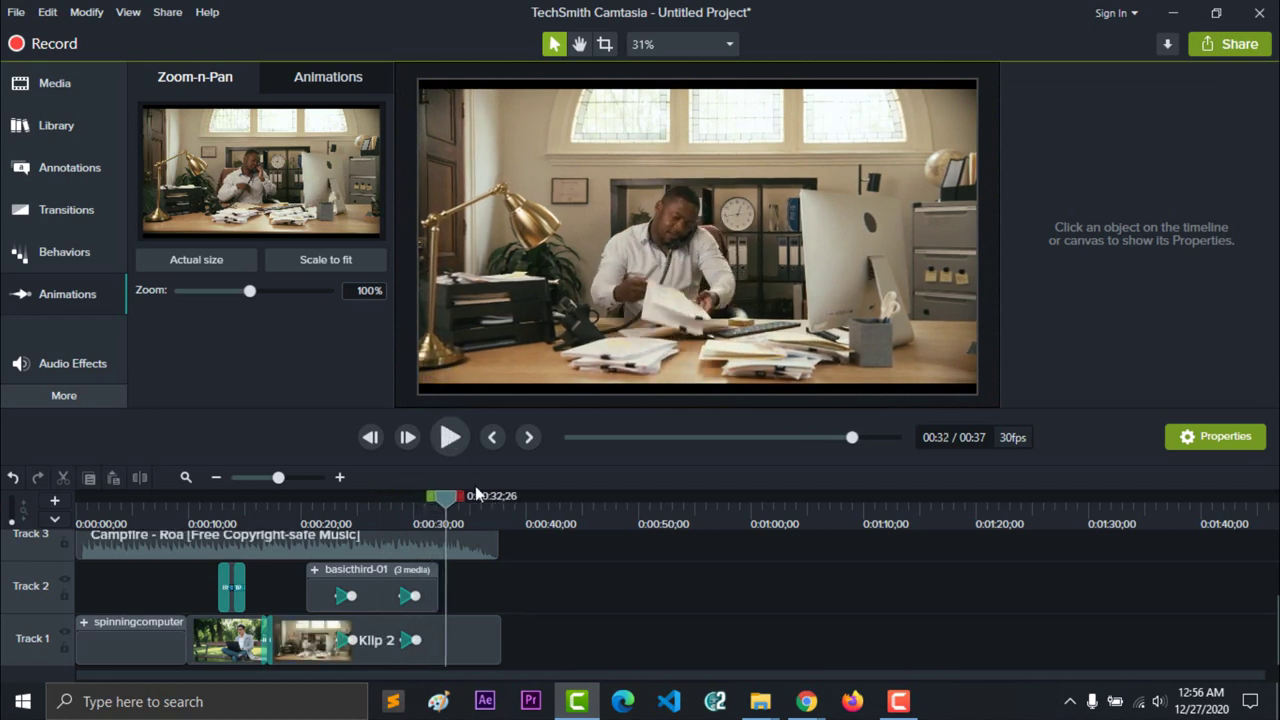
Import the green screen subscribe button video from the desktop's Footage folder into the Media Bin and preview it.
{"action": "left_click", "coordinate": [58, 86]}
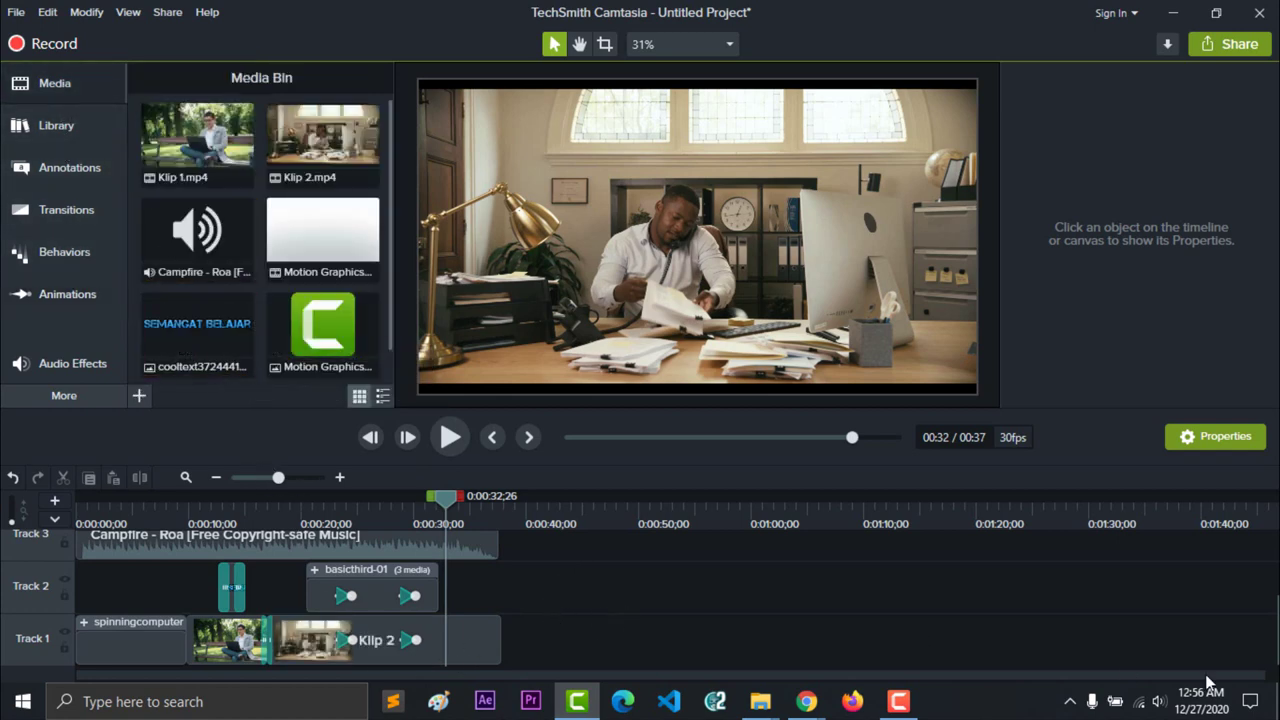
{"action": "mouse_move", "coordinate": [1276, 648]}
{"action": "left_mouse_down"}
{"action": "mouse_move", "coordinate": [1276, 636]}
{"action": "mouse_move", "coordinate": [1276, 648]}
{"action": "left_mouse_up"}
{"action": "left_click_drag", "start_coordinate": [444, 501], "coordinate": [462, 503]}
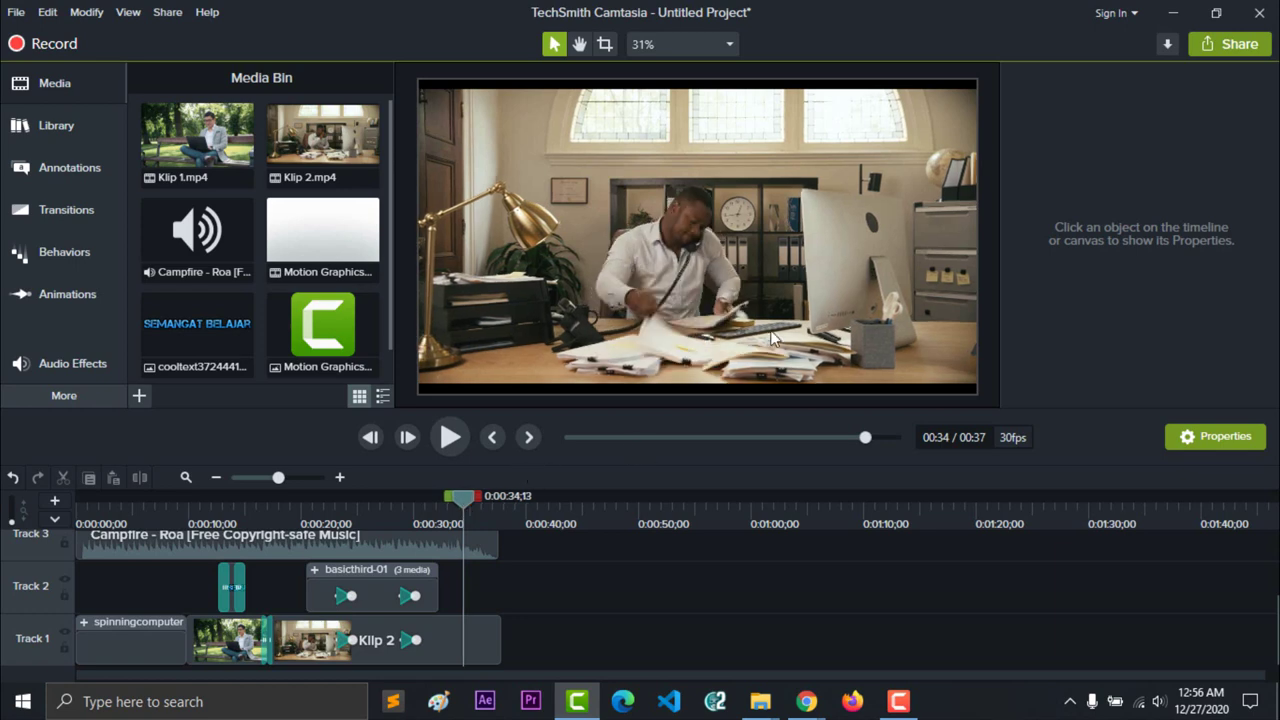
{"action": "left_click", "coordinate": [1186, 26]}
{"action": "left_click", "coordinate": [1173, 13]}
{"action": "double_click", "coordinate": [802, 276]}
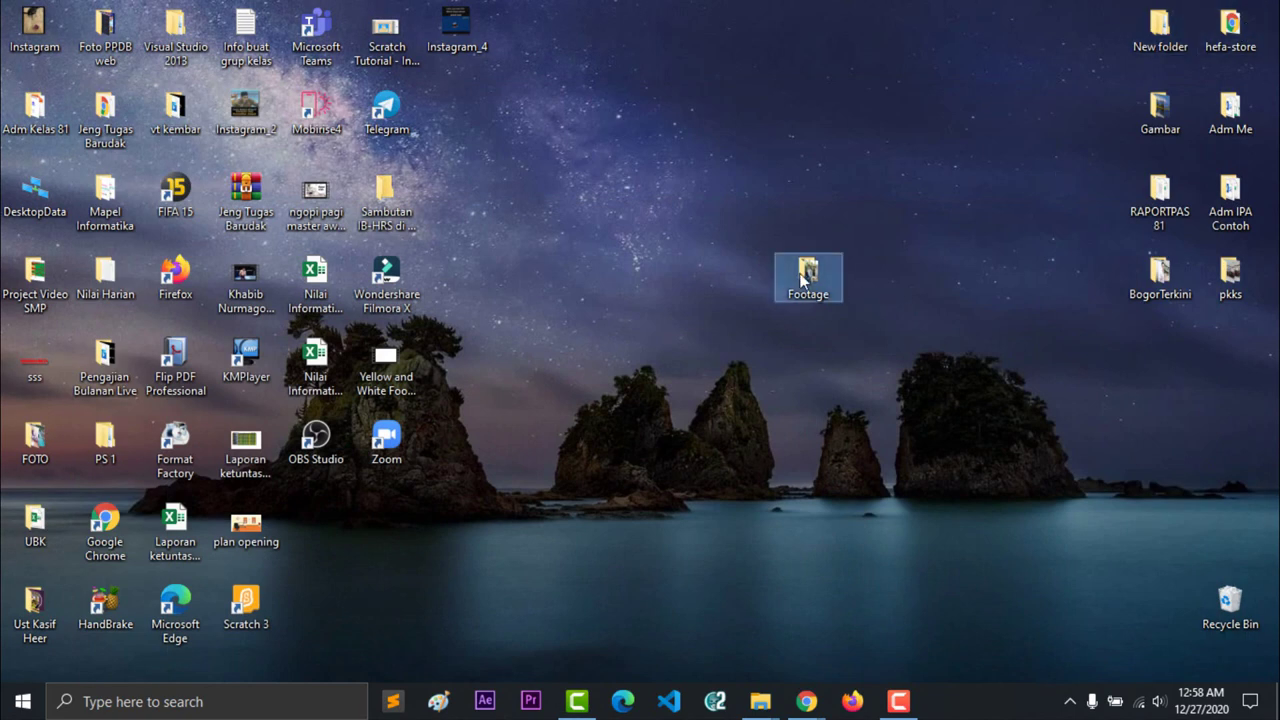
{"action": "left_click", "coordinate": [647, 14]}
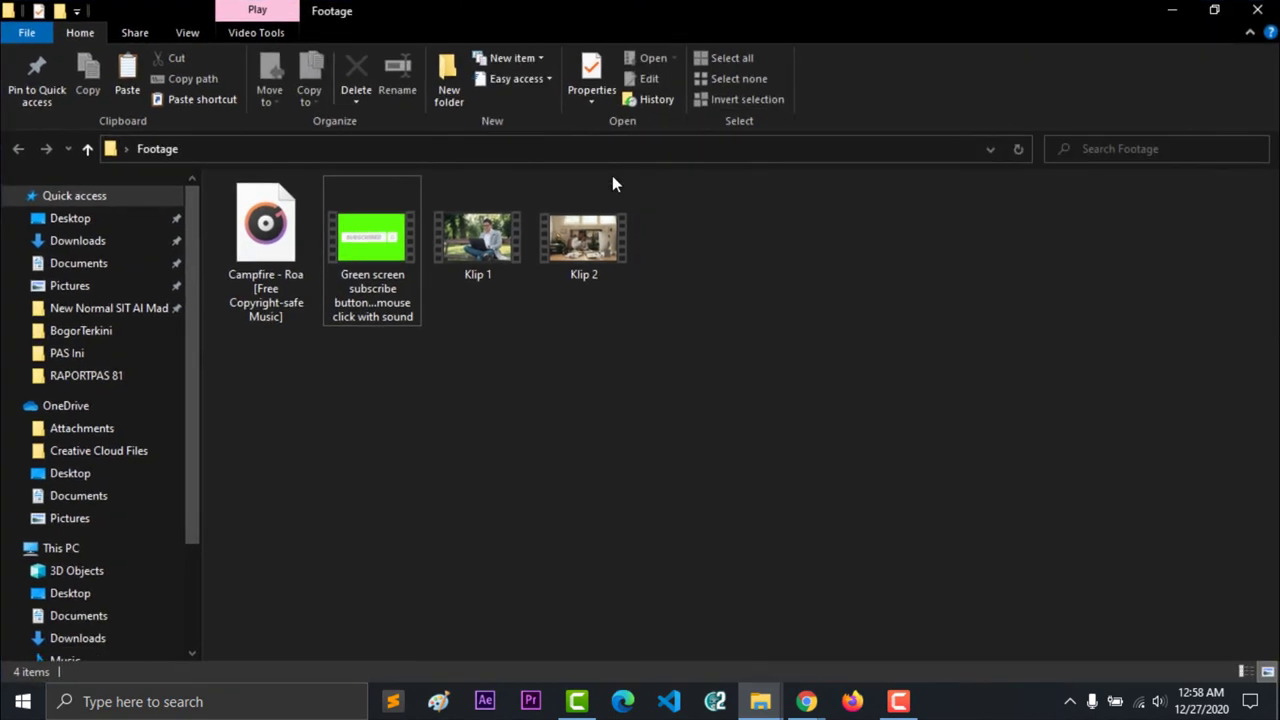
{"action": "left_click_drag", "start_coordinate": [377, 268], "coordinate": [270, 334]}
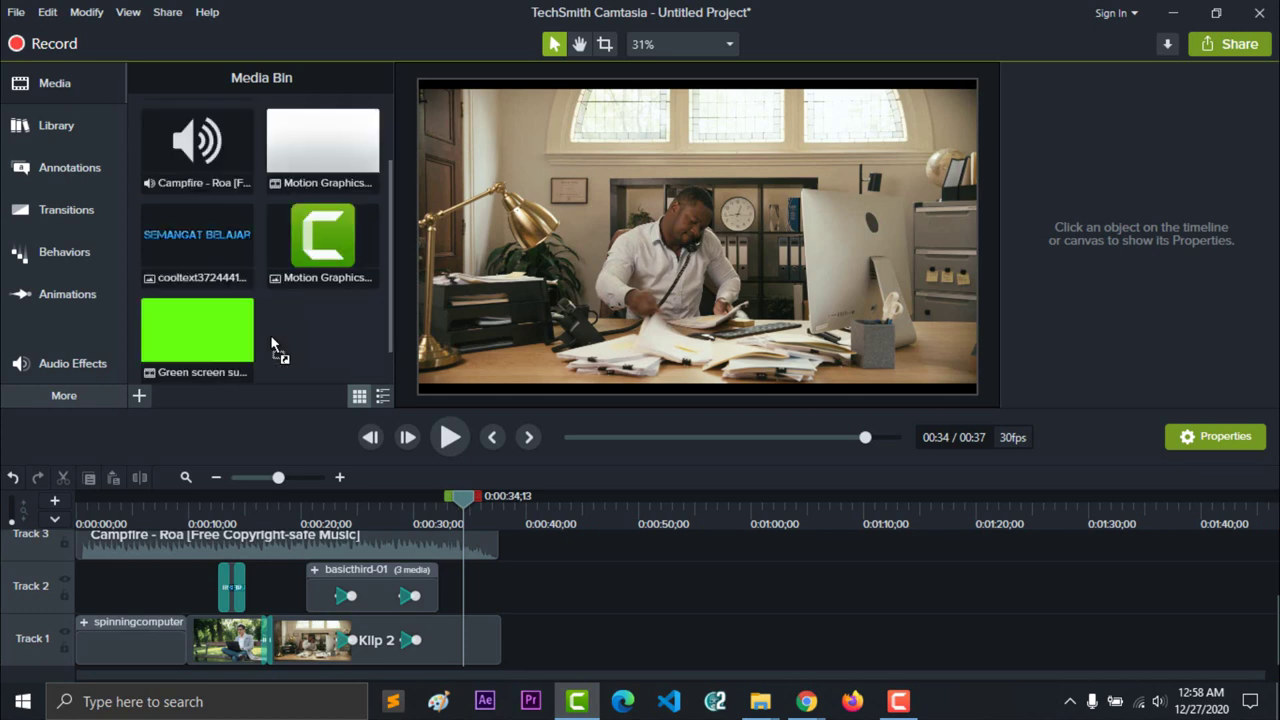
{"action": "left_click", "coordinate": [197, 333]}
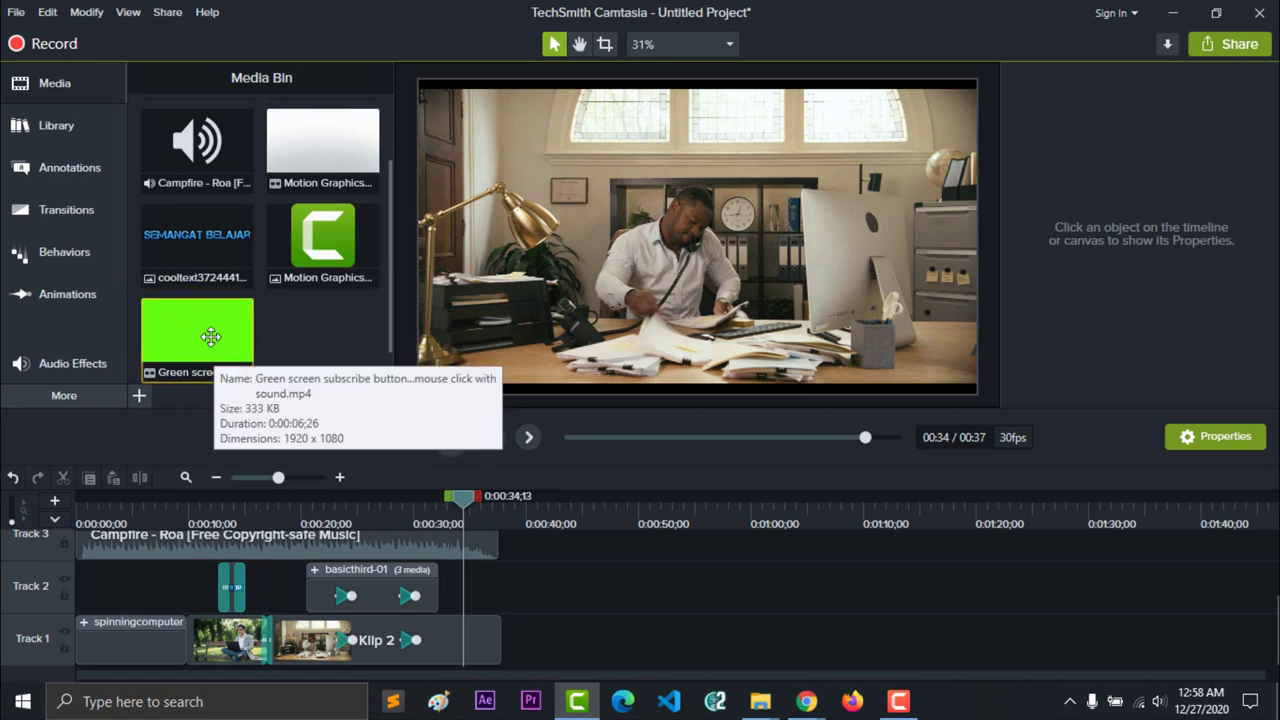
{"action": "double_click", "coordinate": [210, 336]}
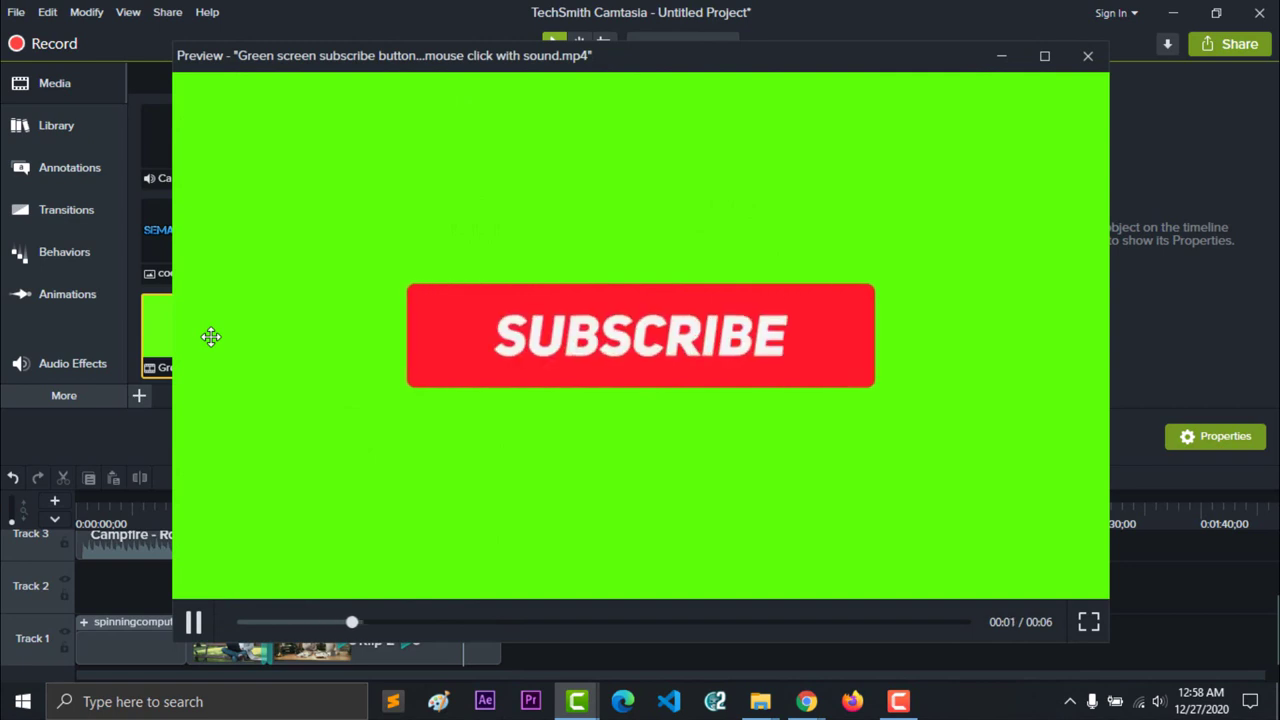
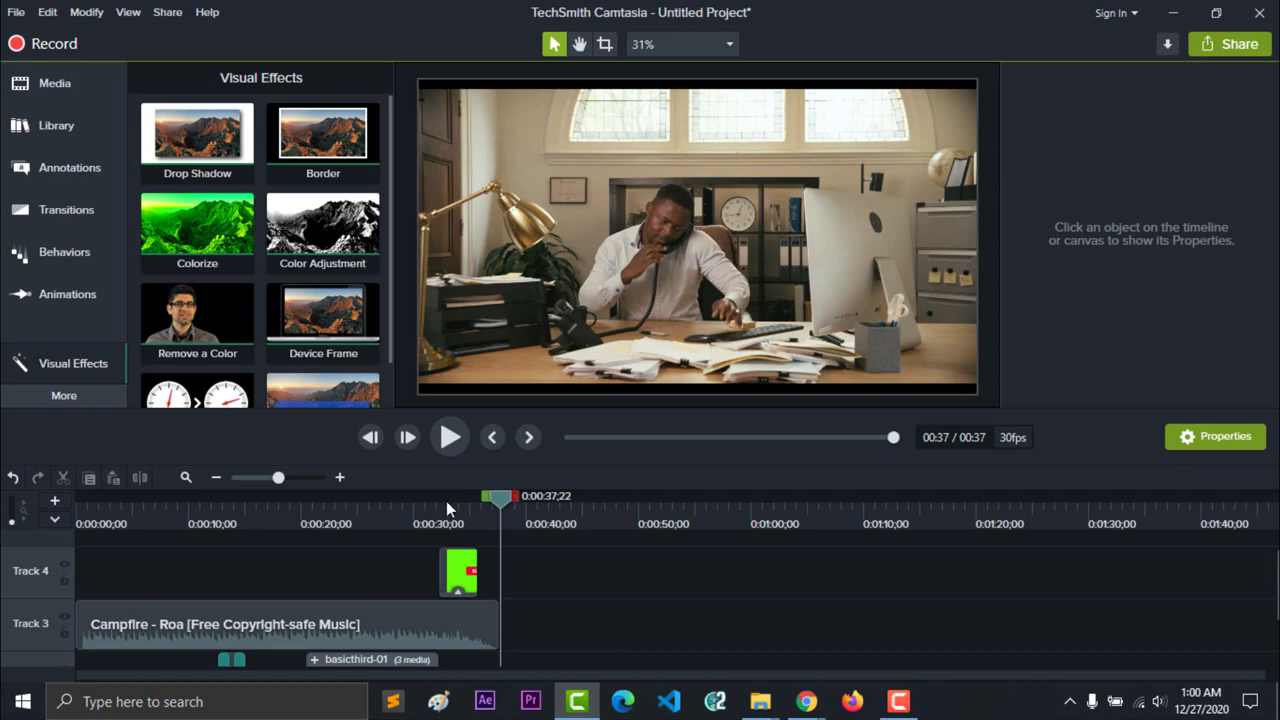
Add the Simple Bright Outro 3 asset from the library's Outros folder to the timeline at 0:00:37;22.
{"action": "left_click", "coordinate": [68, 86]}
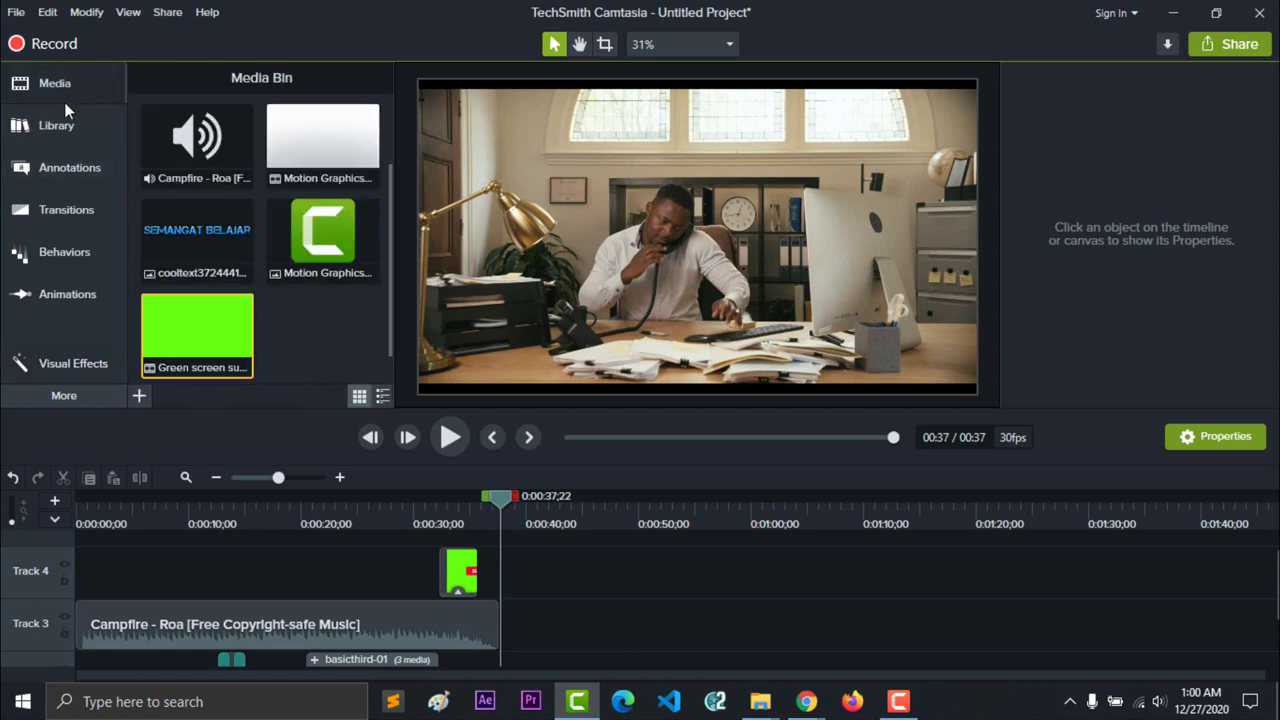
{"action": "scroll", "coordinate": [247, 567], "scroll_direction": "down", "scroll_amount": 3}
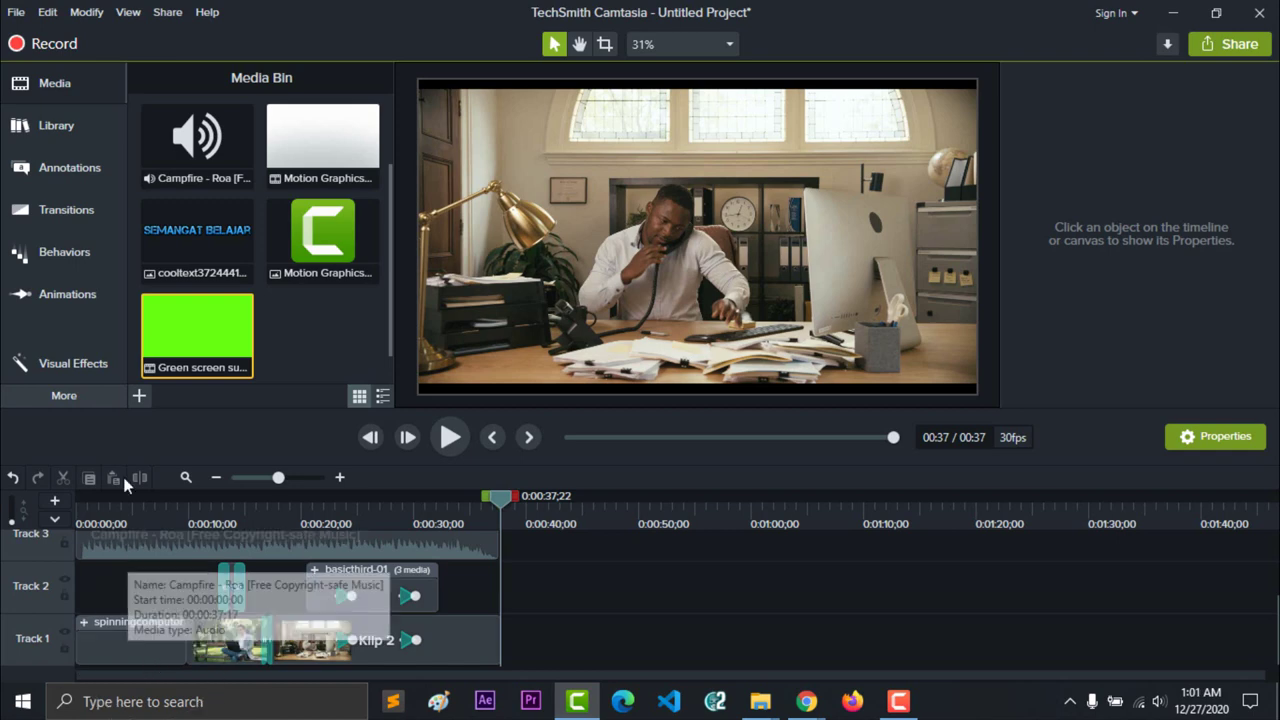
{"action": "left_click", "coordinate": [283, 334]}
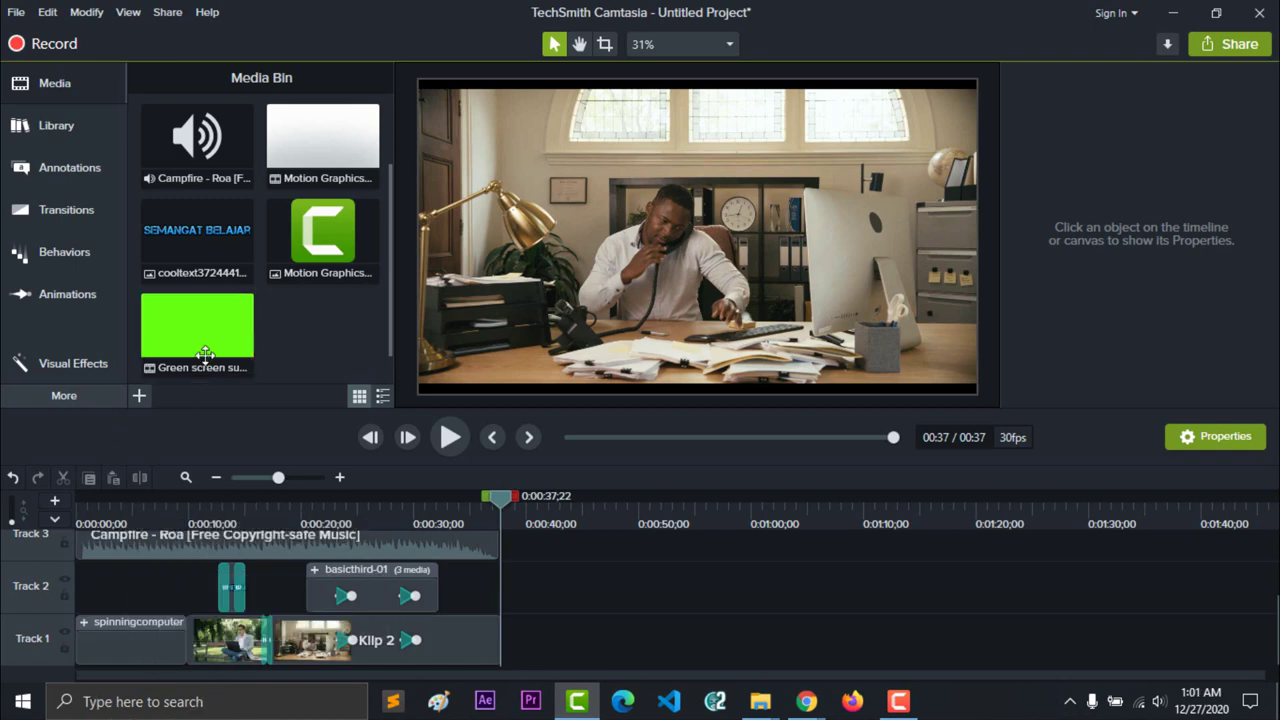
{"action": "left_click", "coordinate": [64, 133]}
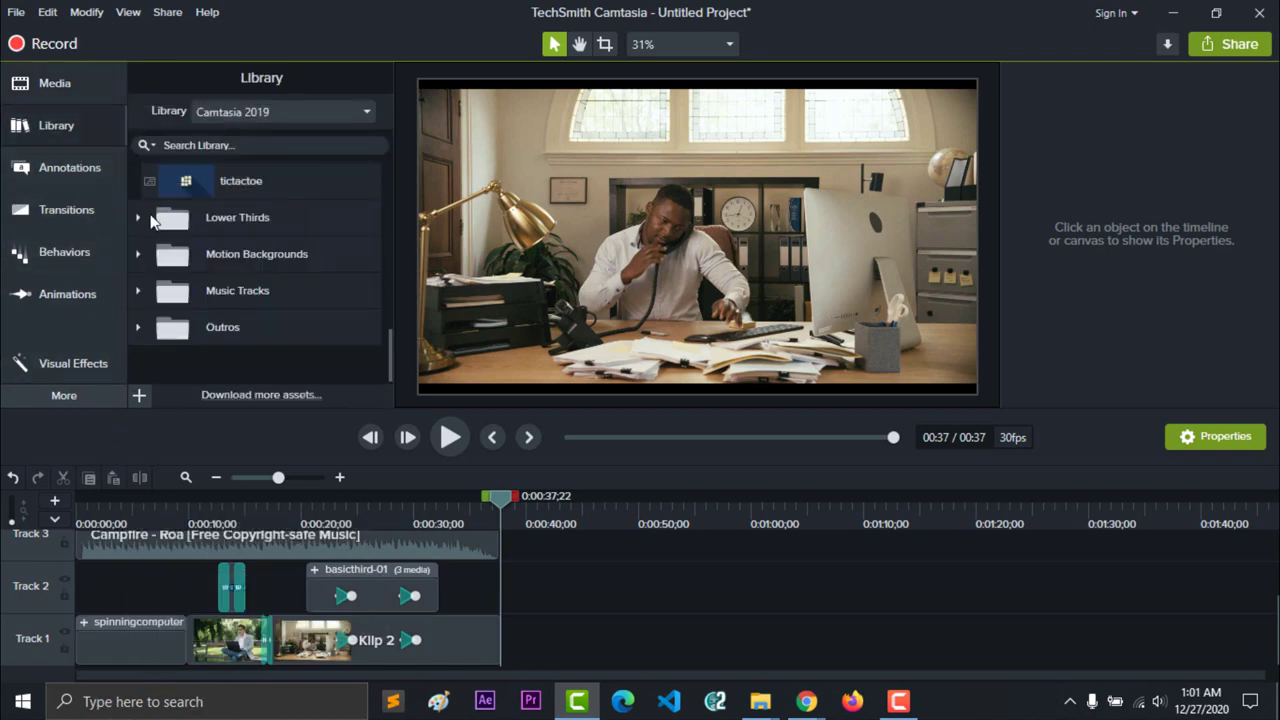
{"action": "left_click", "coordinate": [141, 330]}
{"action": "scroll", "coordinate": [244, 360], "scroll_direction": "down", "scroll_amount": 1}
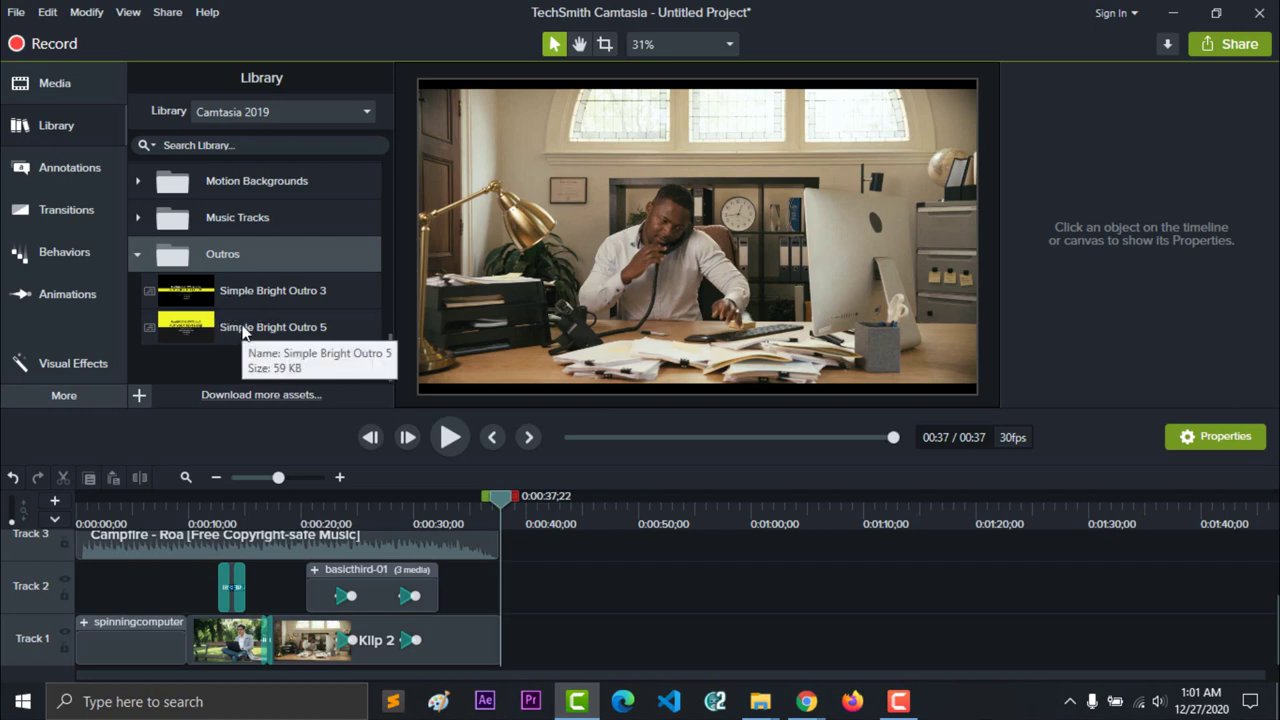
{"action": "right_click", "coordinate": [246, 293]}
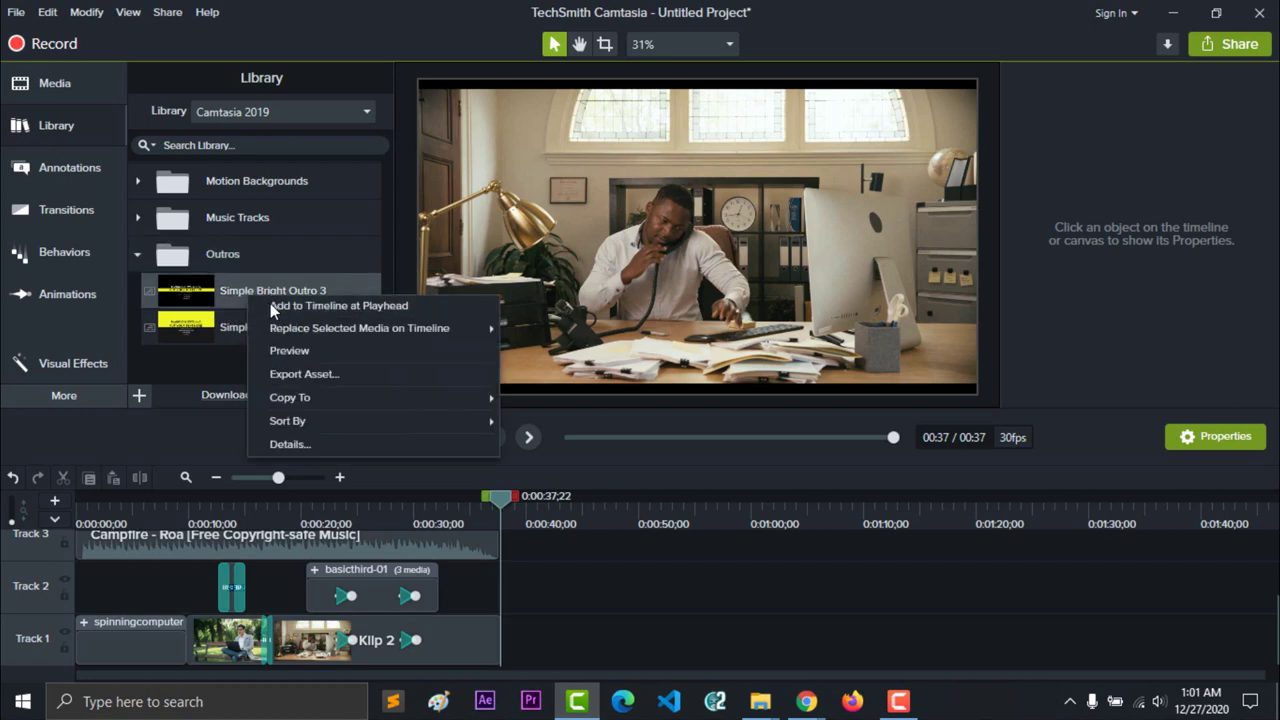
{"action": "left_click", "coordinate": [272, 305]}
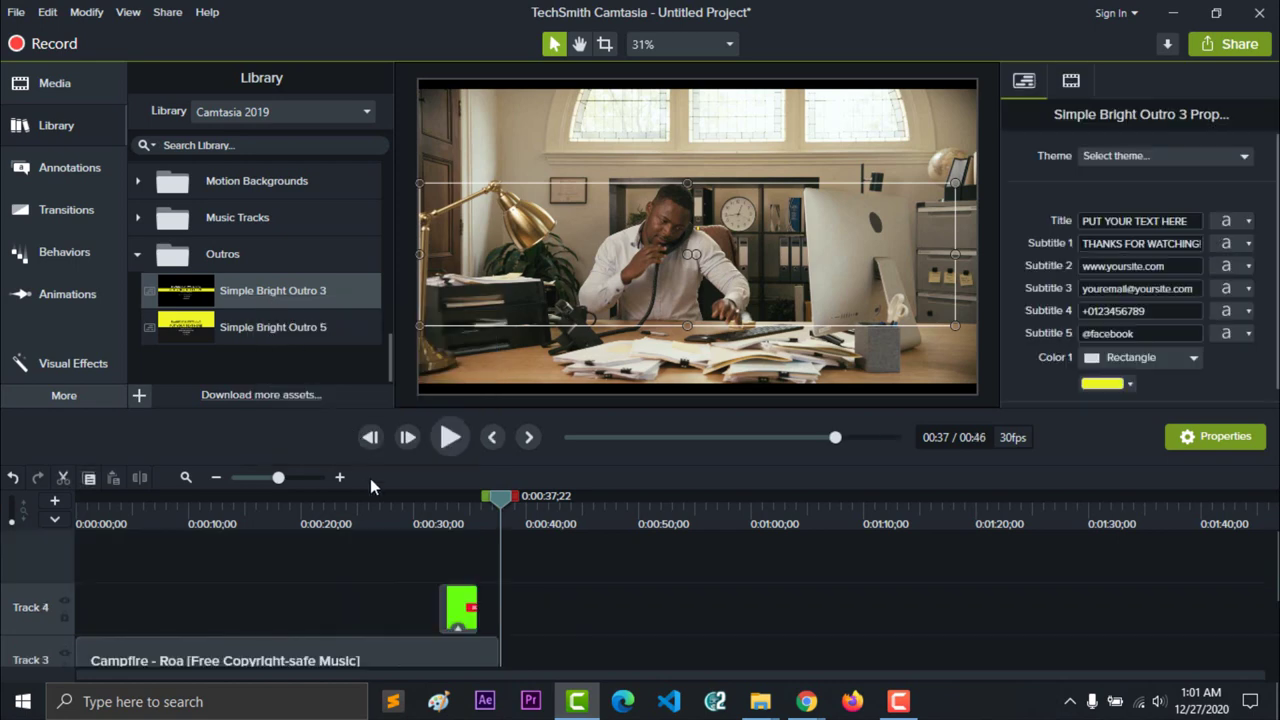
Play the outro on Track 2 from 0:00:37;22 to preview its text animation.
{"action": "scroll", "coordinate": [452, 560], "scroll_direction": "down", "scroll_amount": 2}
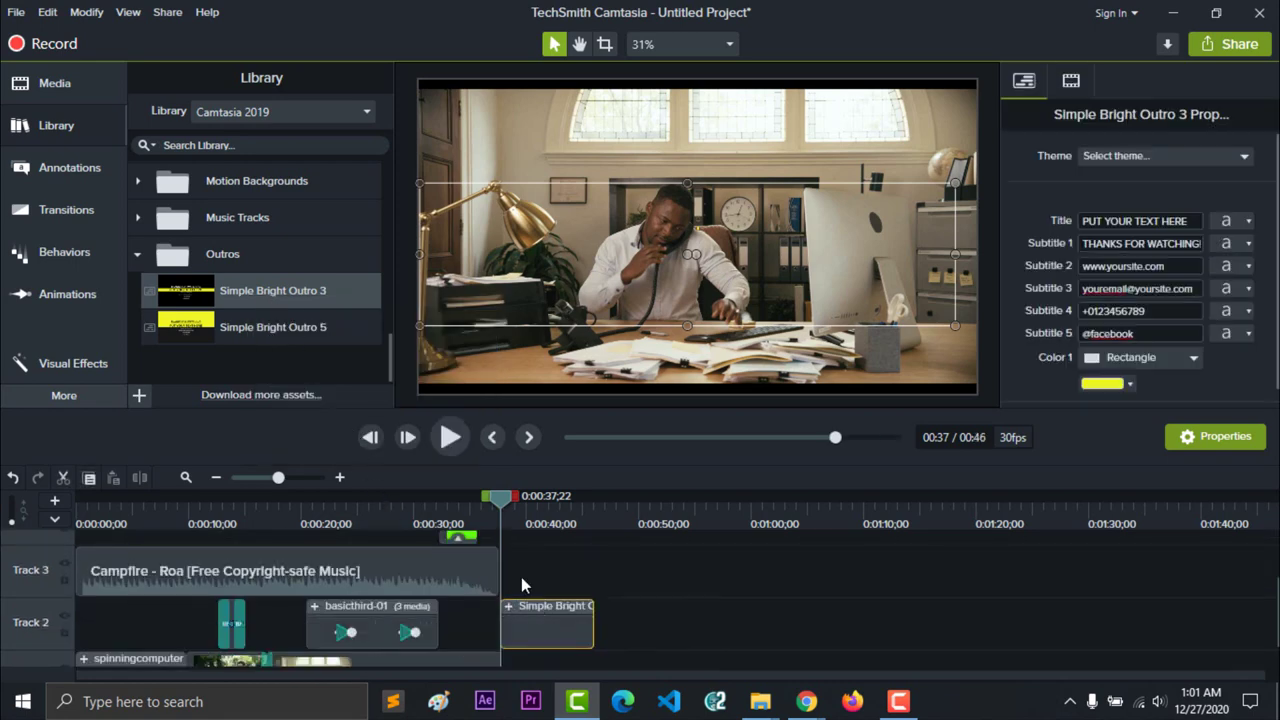
{"action": "key", "text": "space"}
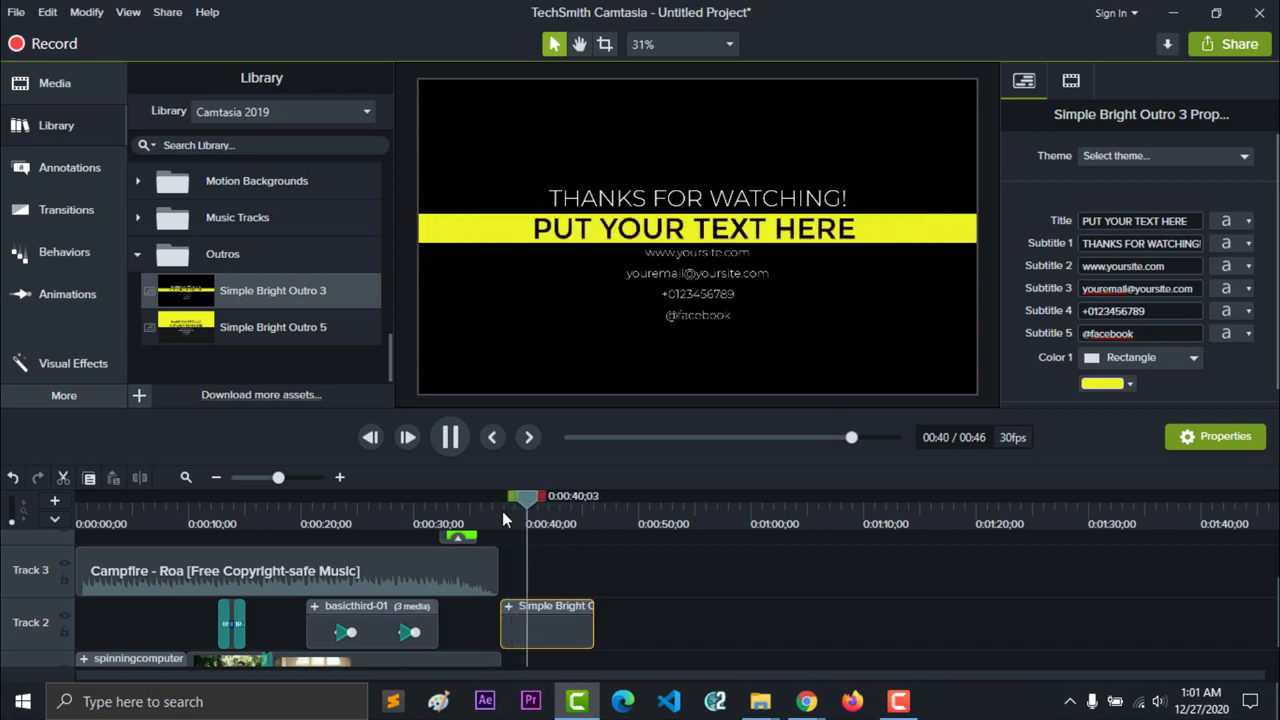
{"action": "key", "text": "space"}
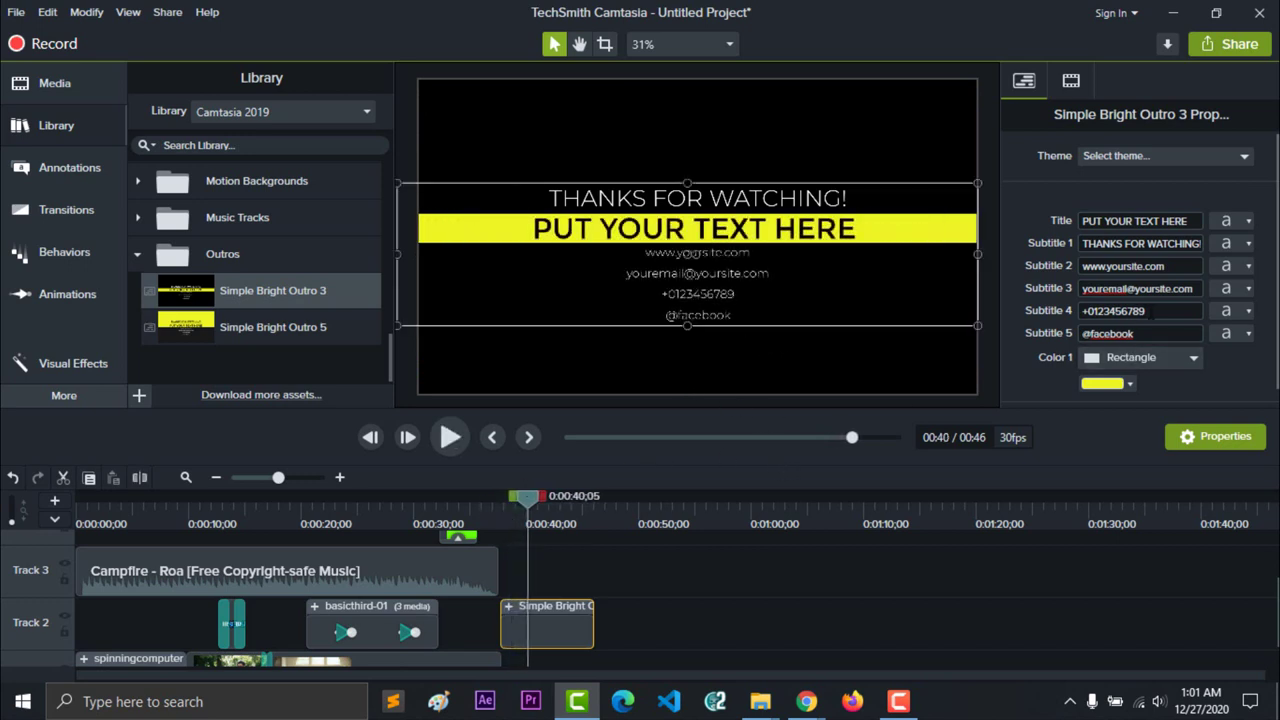
Clear the Subtitle 4 and Subtitle 5 texts of the Simple Bright Outro 3.
{"action": "left_click", "coordinate": [1151, 311]}
{"action": "key", "text": "BackSpace"}
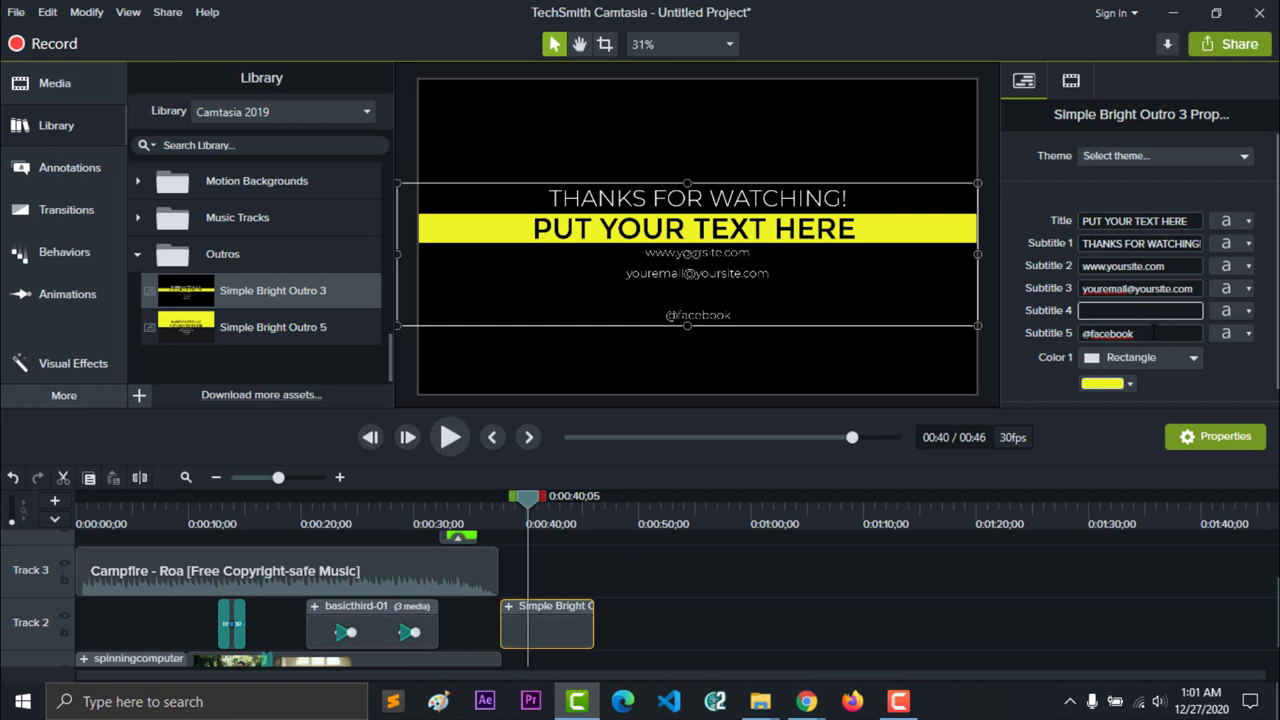
{"action": "key", "text": "Tab"}
{"action": "key", "text": "BackSpace"}
{"action": "key", "text": "Delete"}
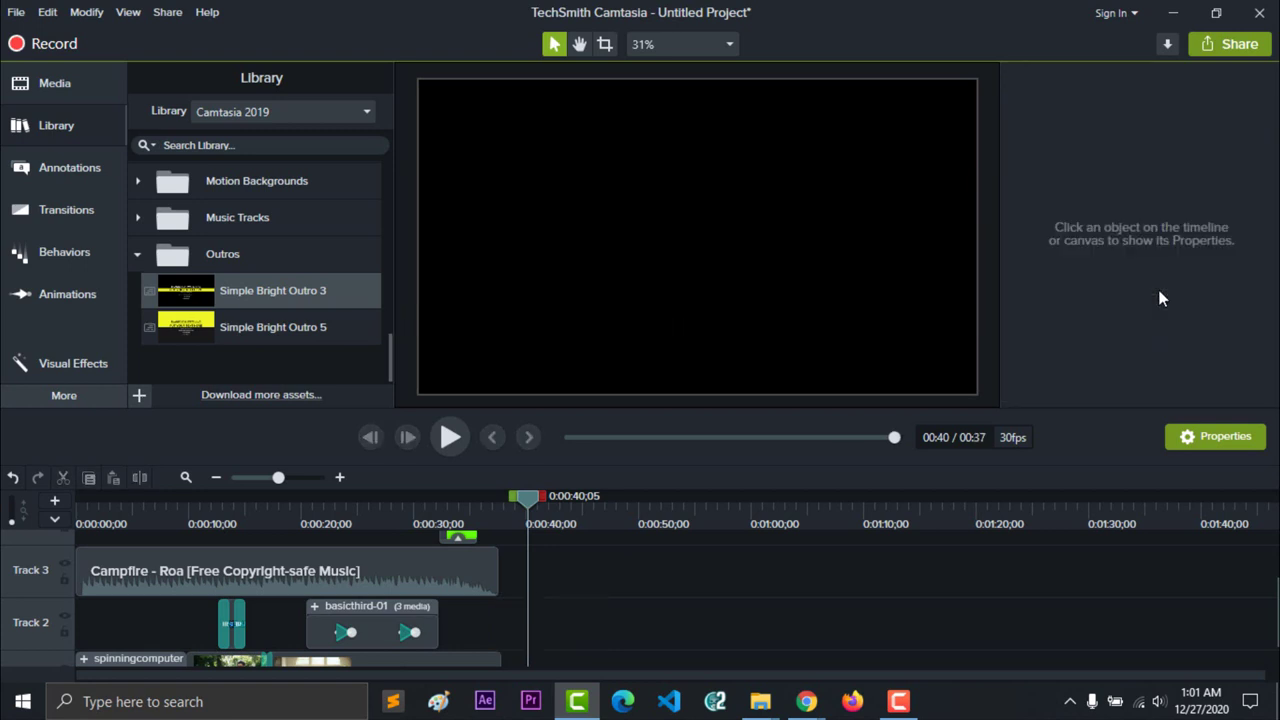
{"action": "scroll", "coordinate": [569, 646], "scroll_direction": "down", "scroll_amount": 1}
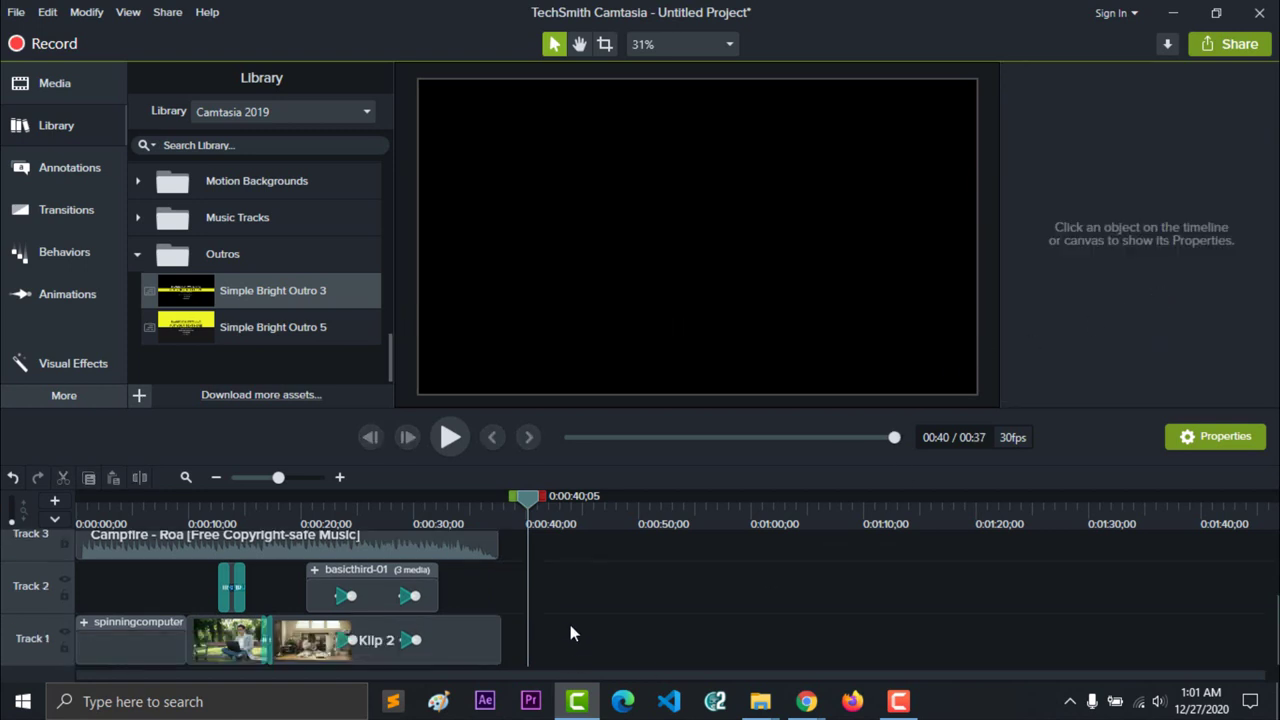
{"action": "key", "text": "ctrl+z"}
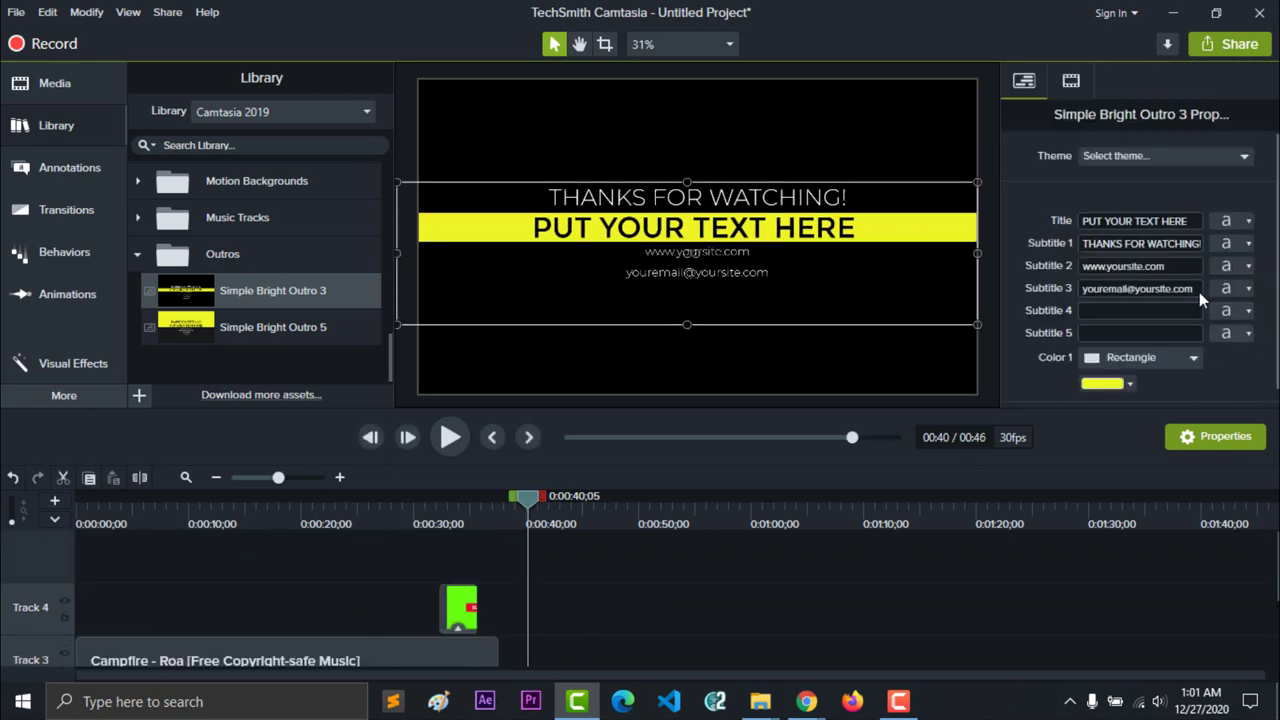
Clear the outro's Subtitle 3 and Subtitle 2 texts, leaving only the title and Subtitle 1.
{"action": "left_click", "coordinate": [1190, 289]}
{"action": "key", "text": "BackSpace"}
{"action": "left_click", "coordinate": [1180, 266]}
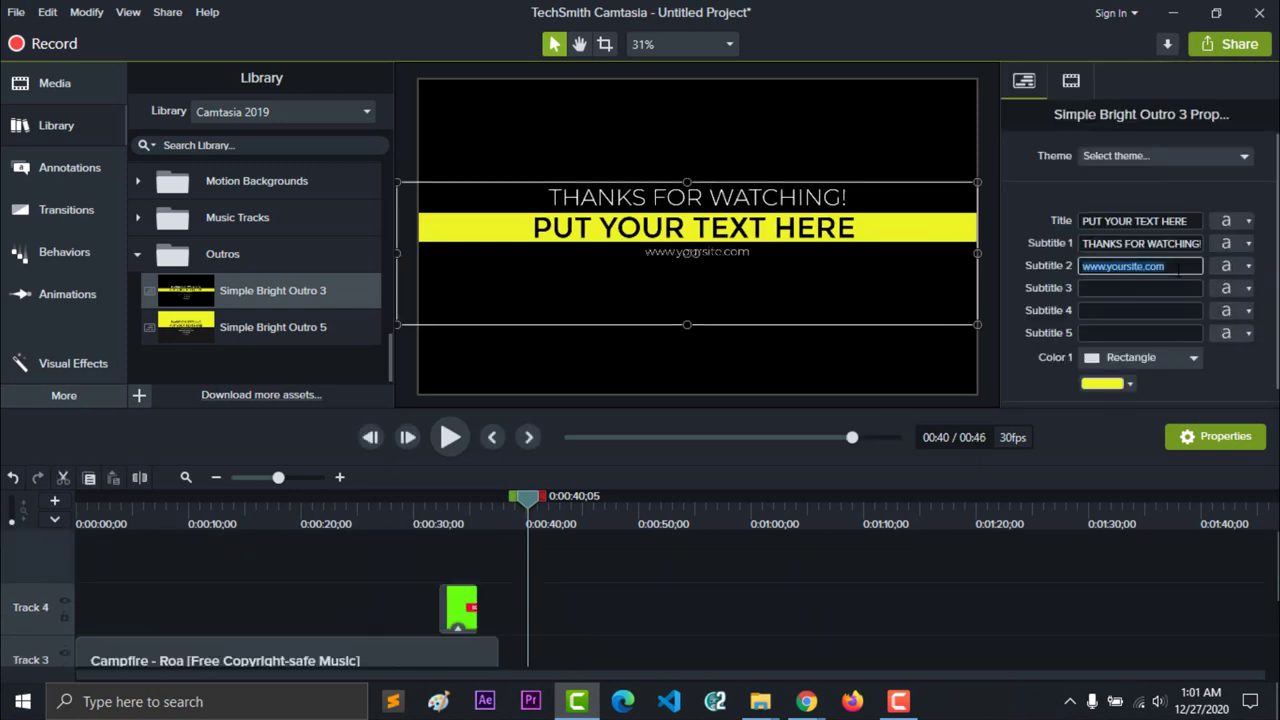
{"action": "key", "text": "BackSpace"}
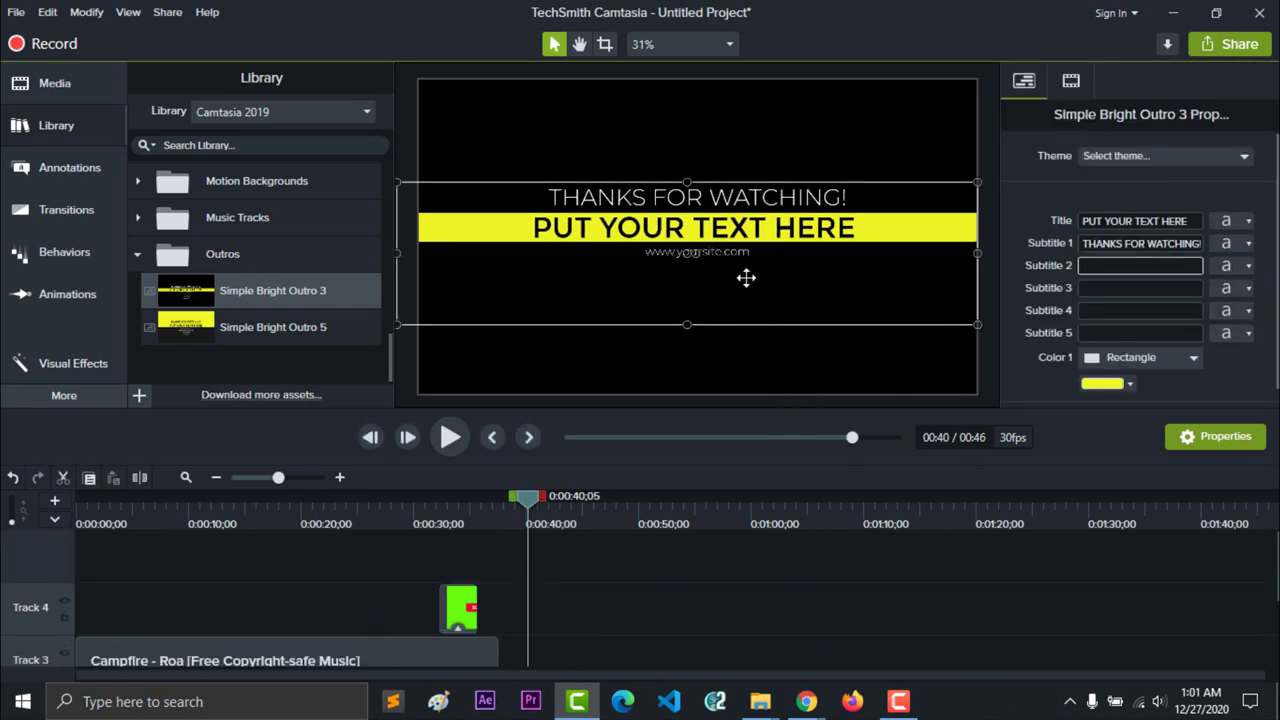
{"action": "left_click", "coordinate": [1031, 586]}
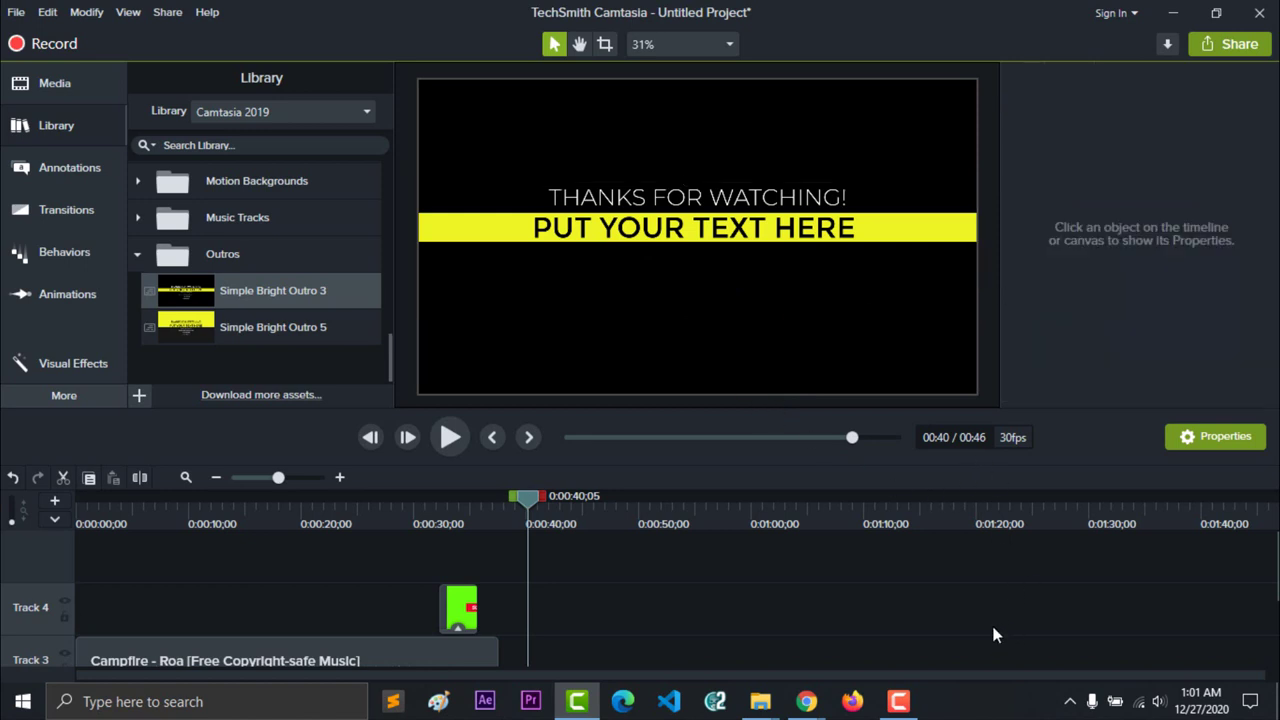
Play the timeline from 0:00:37;12 into the outro to check the shortened text.
{"action": "left_click", "coordinate": [497, 502]}
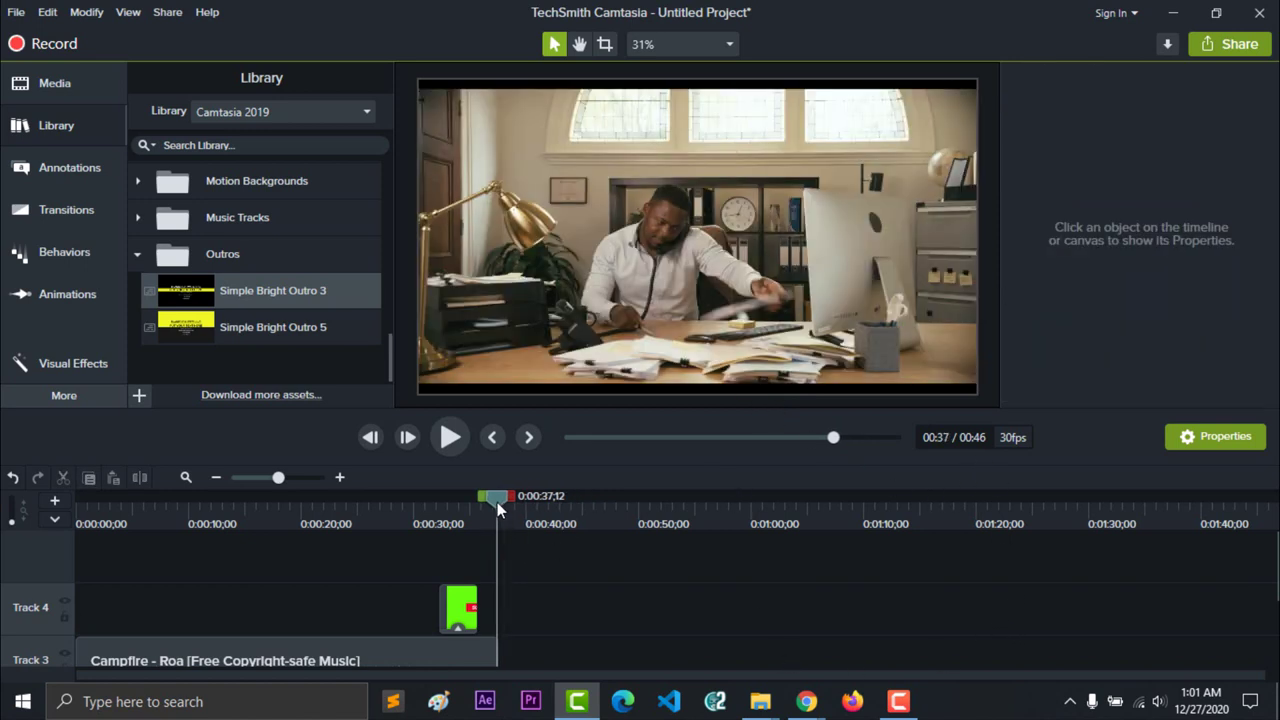
{"action": "scroll", "coordinate": [519, 604], "scroll_direction": "down", "scroll_amount": 1}
{"action": "key", "text": "space"}
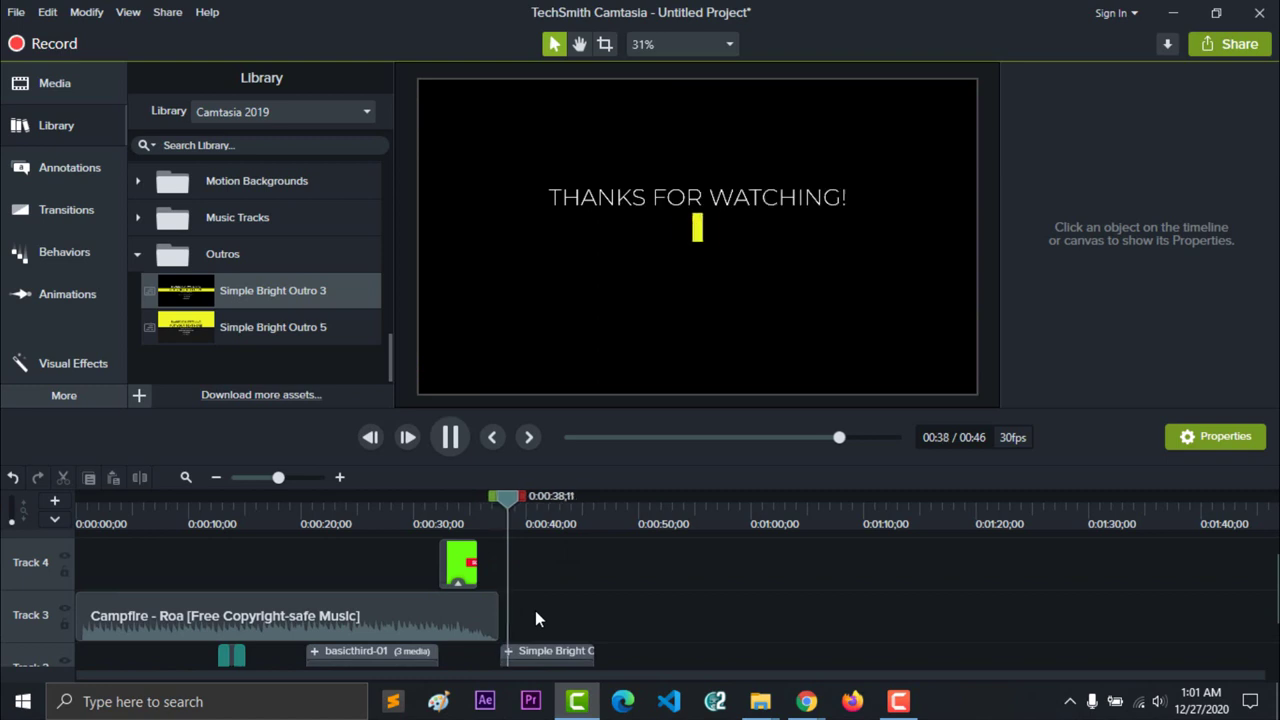
{"action": "key", "text": "space"}
Extend the Campfire music on Track 3 to the end of the outro and remove its old fade-out audio points.
{"action": "left_click", "coordinate": [447, 623]}
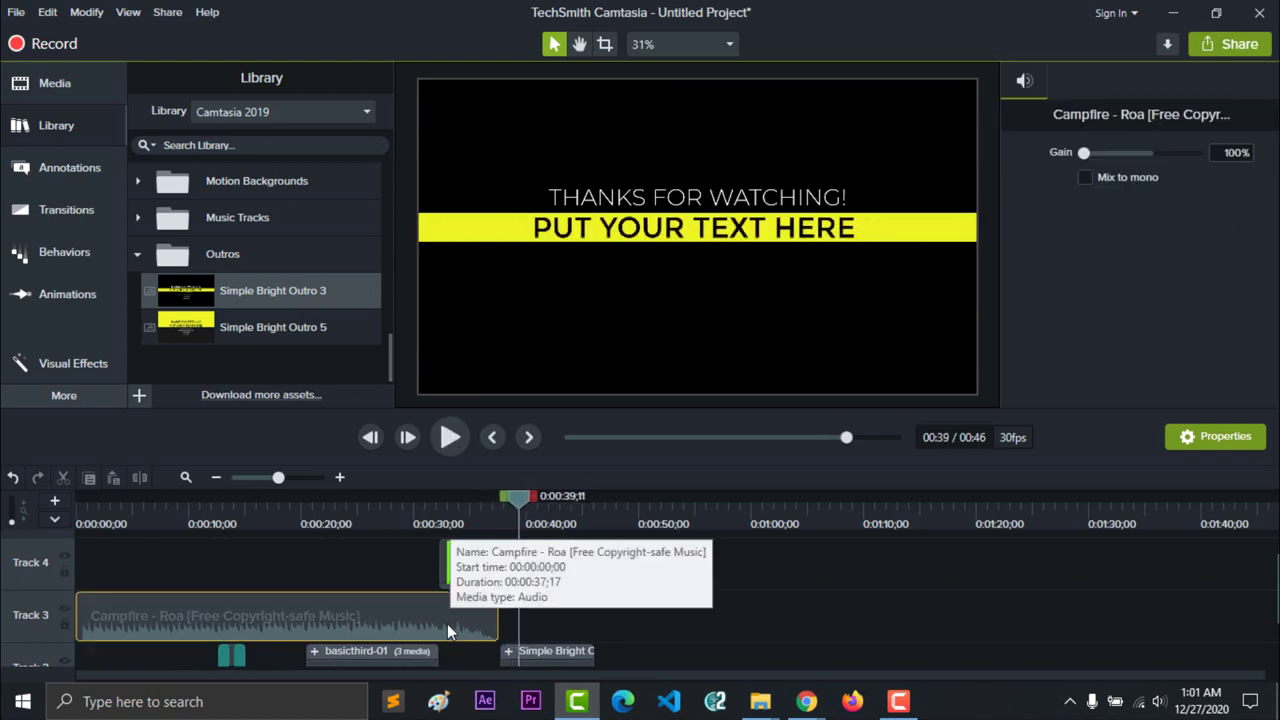
{"action": "left_click_drag", "start_coordinate": [497, 620], "coordinate": [593, 617]}
{"action": "right_click", "coordinate": [484, 632]}
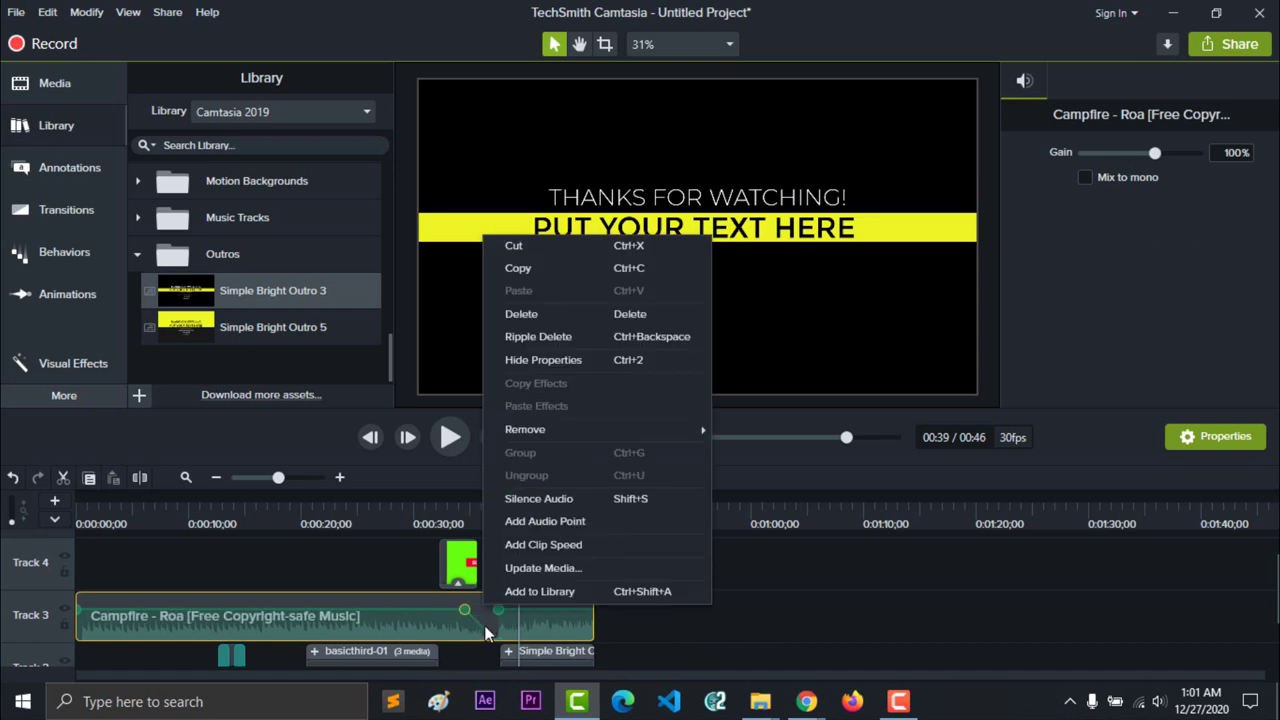
{"action": "left_click", "coordinate": [728, 431]}
{"action": "left_click", "coordinate": [415, 614]}
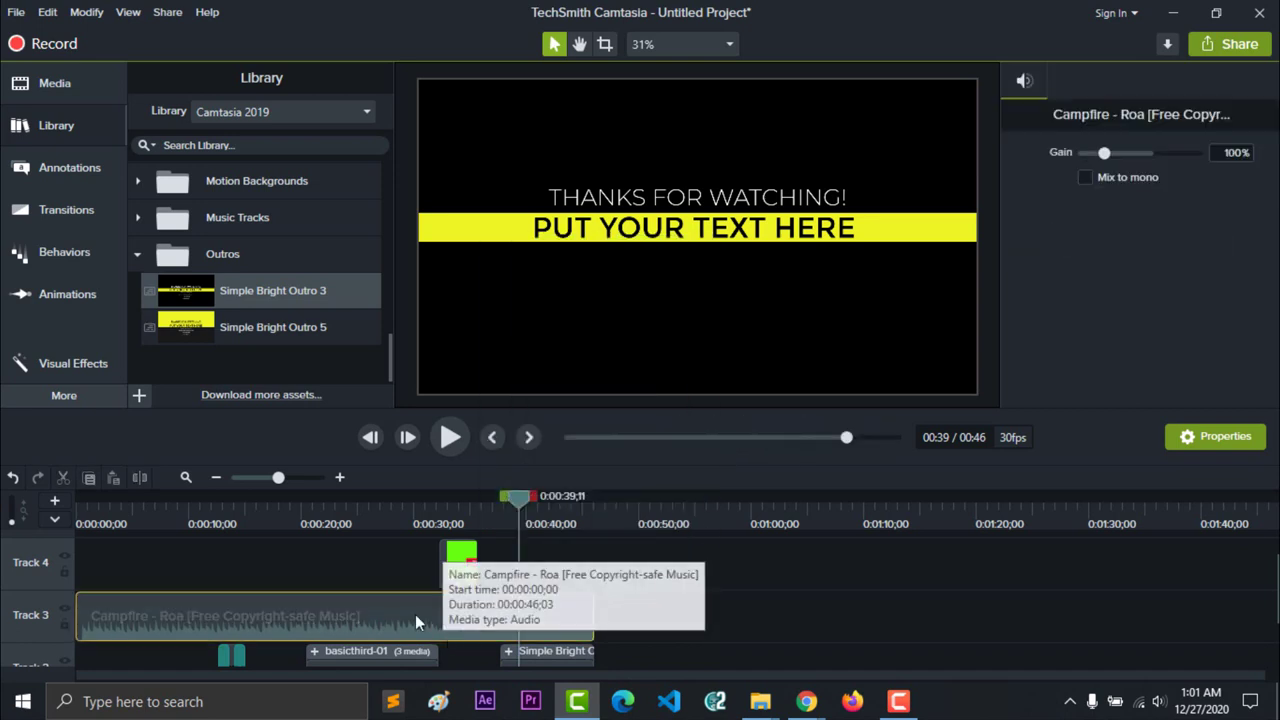
Apply the Fade Out audio effect to the Campfire music and play the ending from 0:00:40;21 to check it.
{"action": "left_click", "coordinate": [86, 389]}
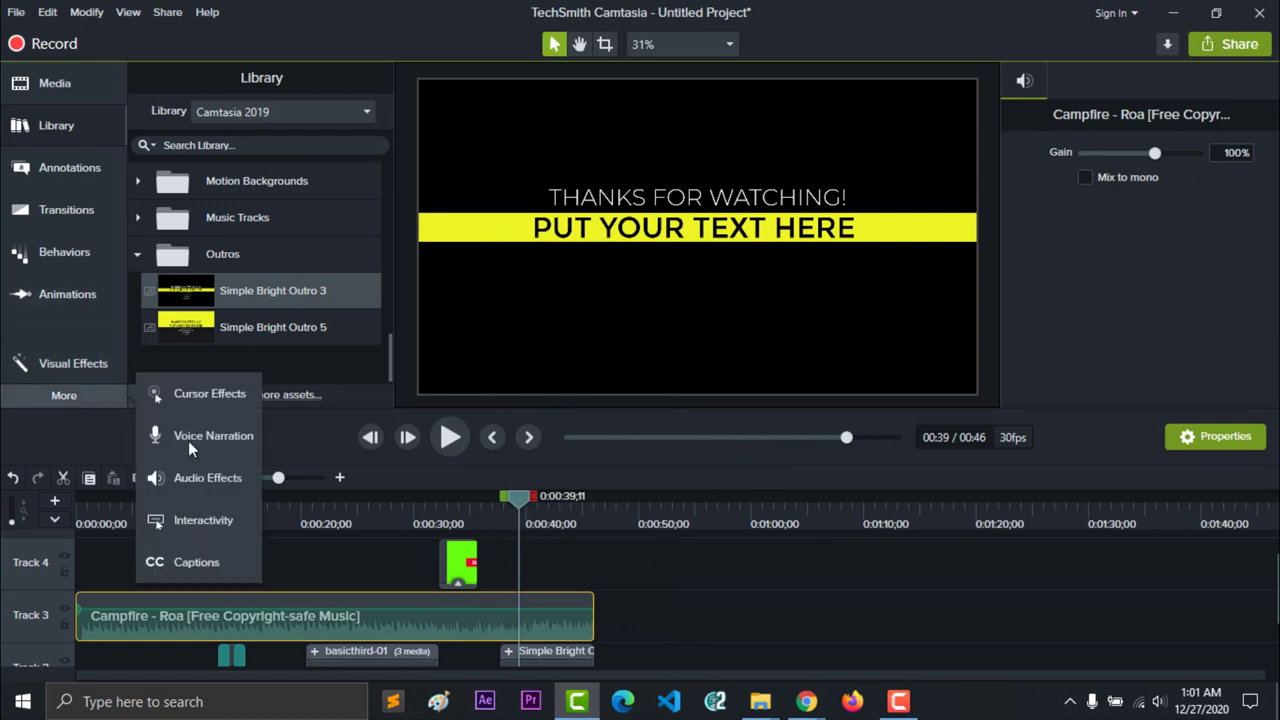
{"action": "left_click", "coordinate": [218, 482]}
{"action": "left_click_drag", "start_coordinate": [323, 230], "coordinate": [558, 613]}
{"action": "left_click_drag", "start_coordinate": [523, 497], "coordinate": [538, 505]}
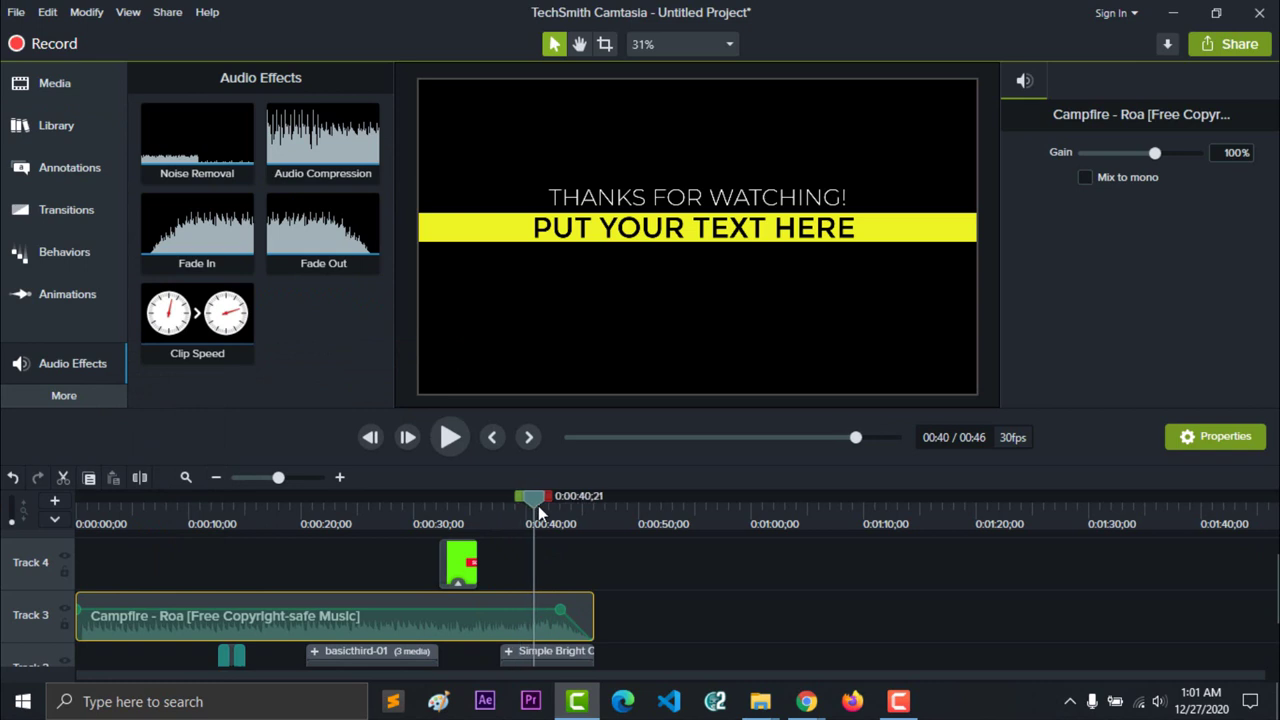
{"action": "key", "text": "space"}
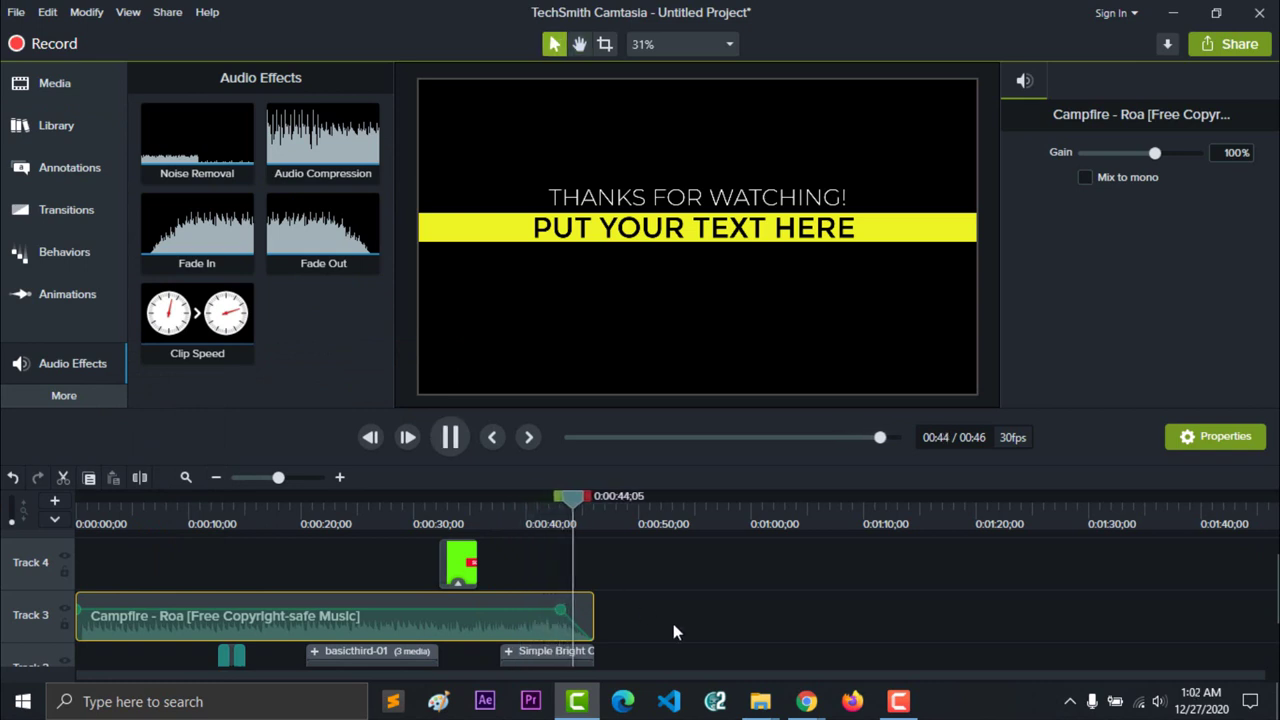
{"action": "left_click", "coordinate": [675, 620]}
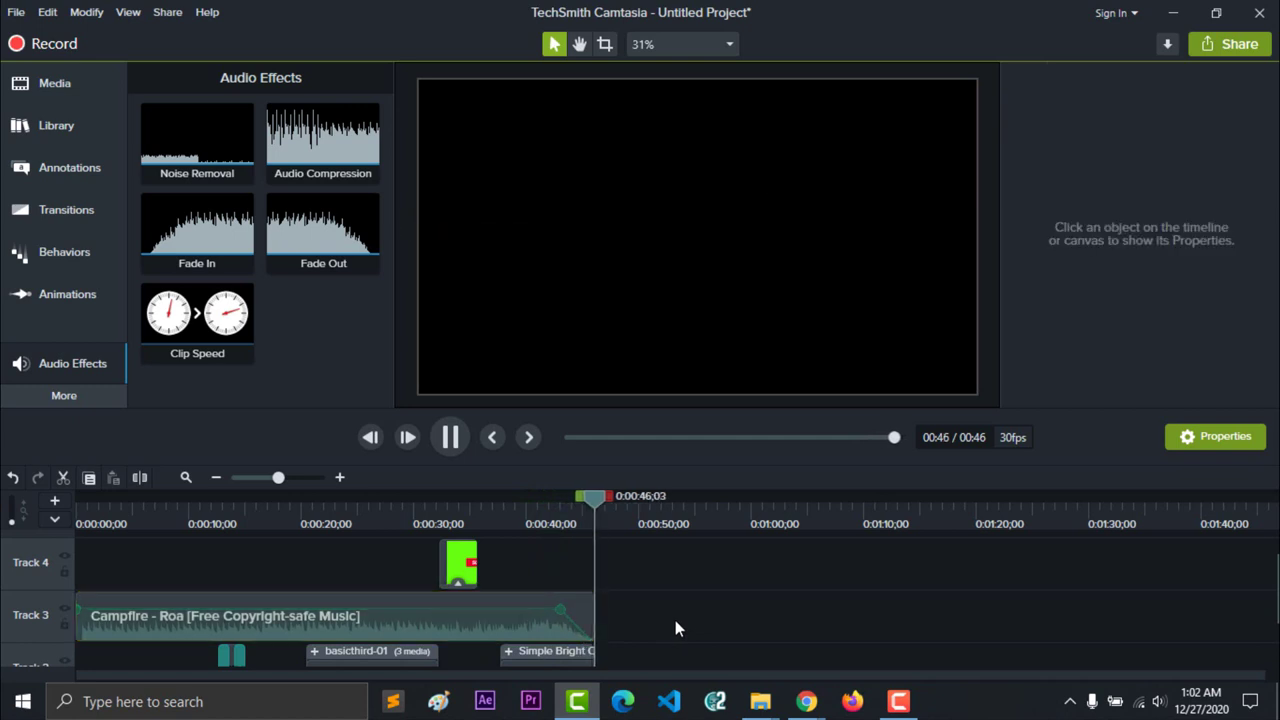
{"action": "scroll", "coordinate": [310, 560], "scroll_direction": "down", "scroll_amount": 2}
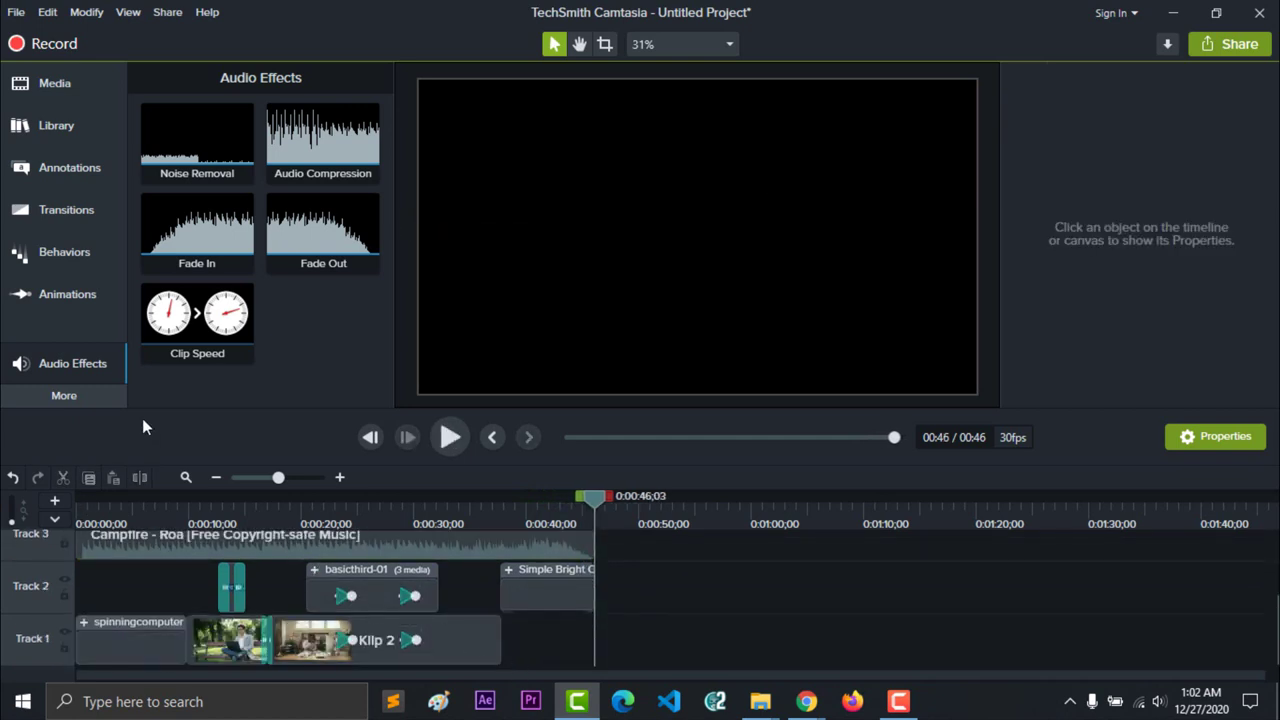
{"action": "left_click", "coordinate": [55, 83]}
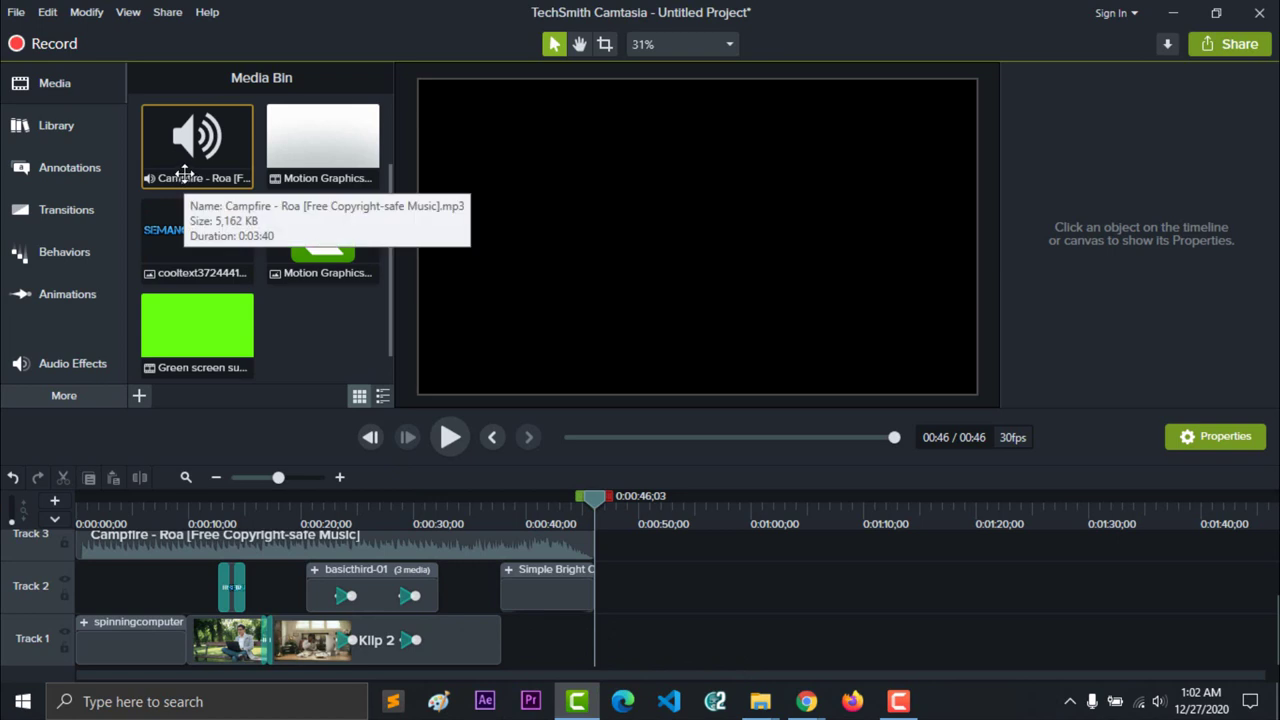
{"action": "left_click", "coordinate": [171, 13]}
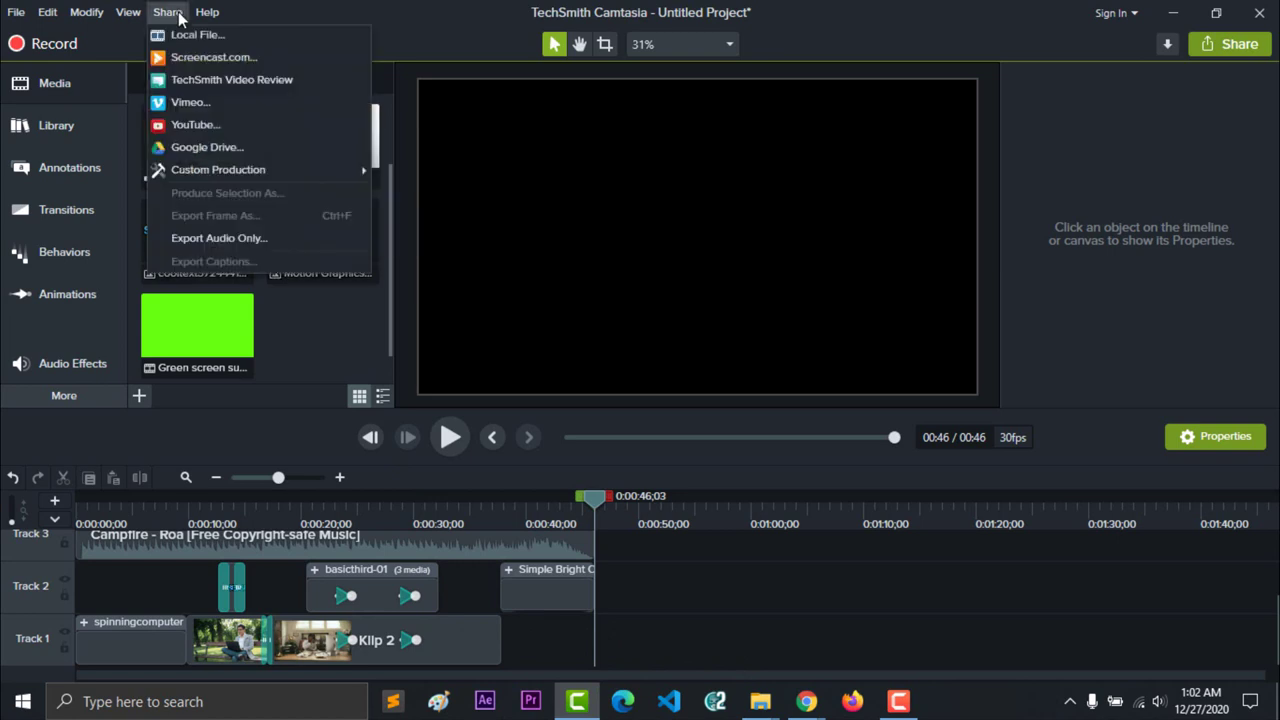
{"action": "mouse_move", "coordinate": [275, 176]}
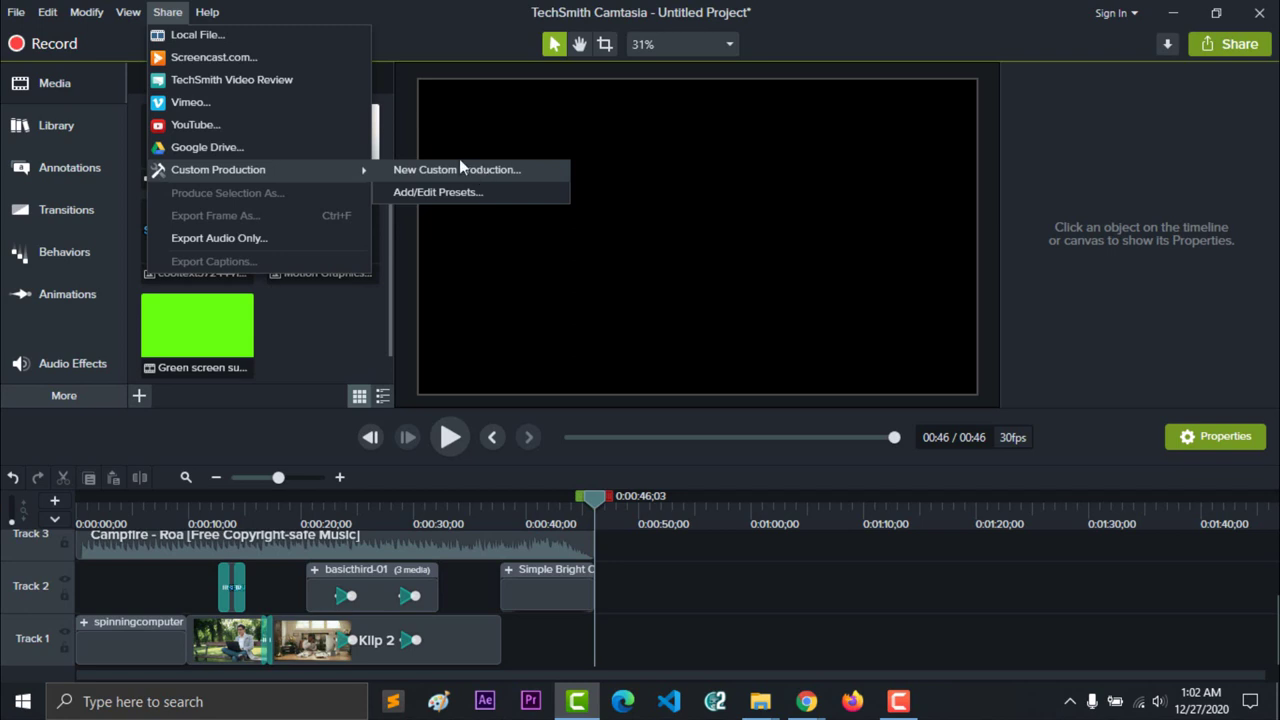
{"action": "left_click", "coordinate": [446, 131]}
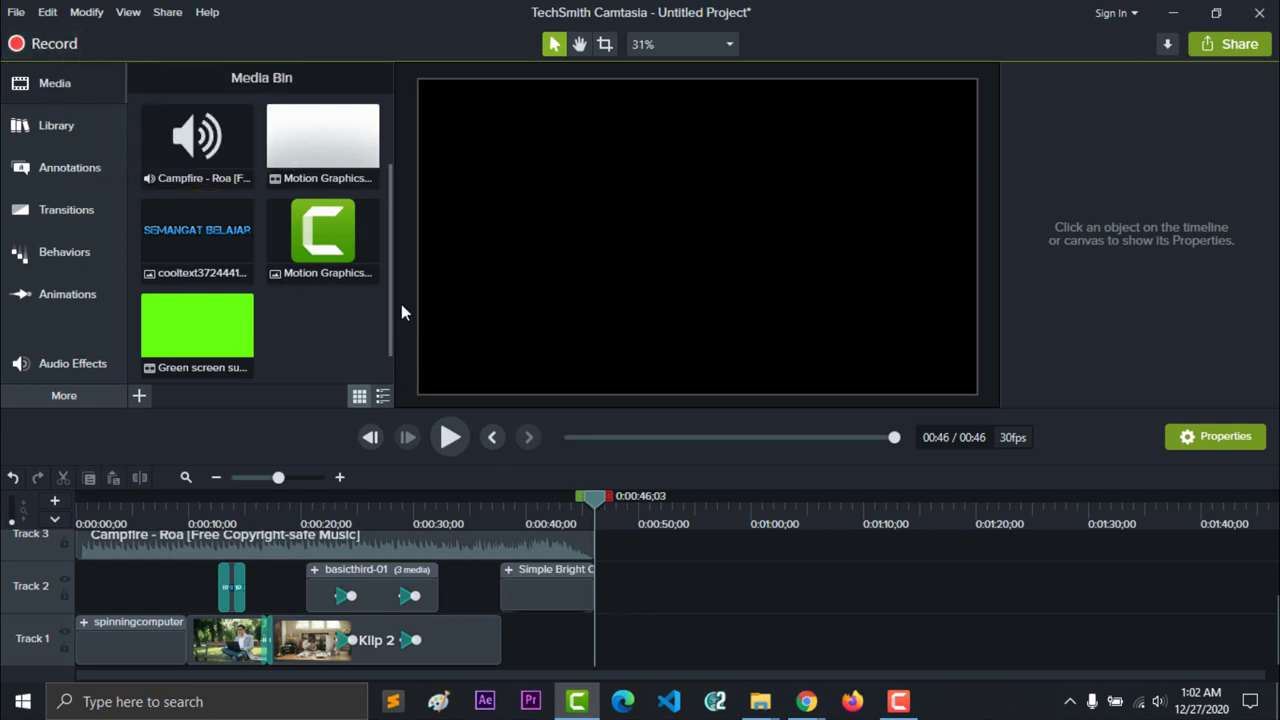
Set up a new custom production as WMV with the Camtasia Best Quality and File Size profile and the default video options.
{"action": "left_click", "coordinate": [168, 14]}
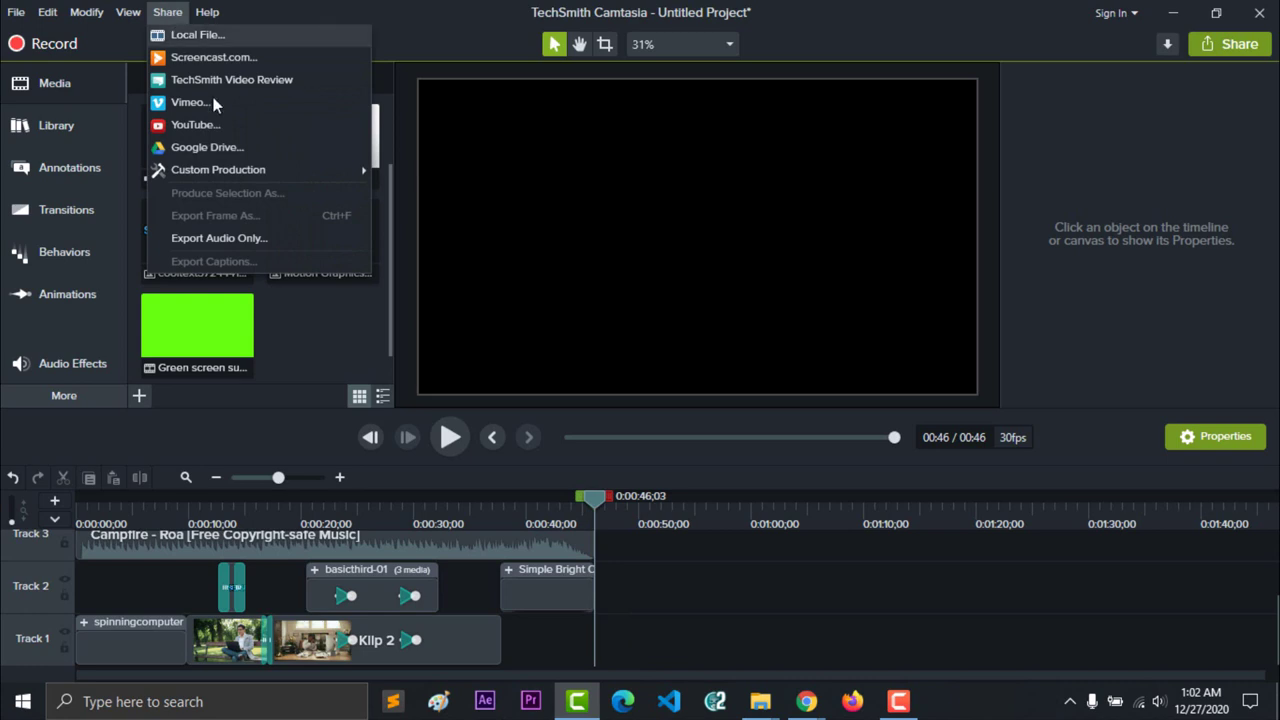
{"action": "left_click", "coordinate": [321, 184]}
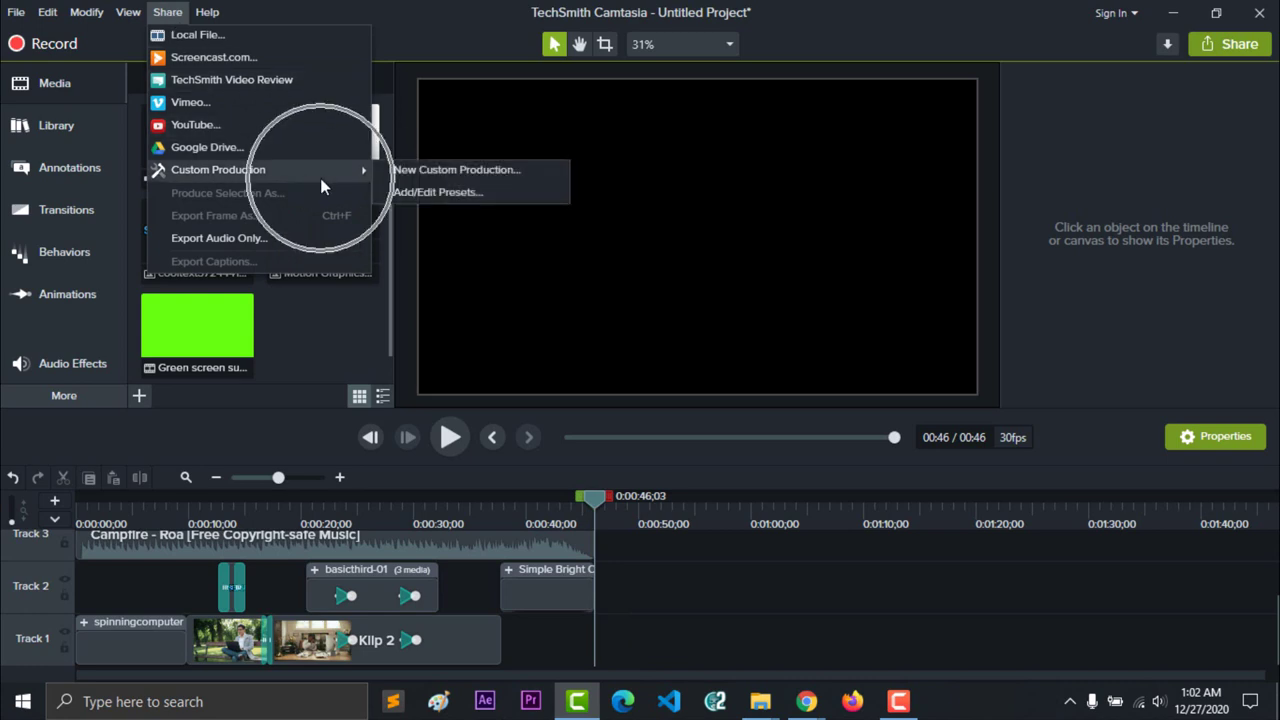
{"action": "left_click", "coordinate": [457, 170]}
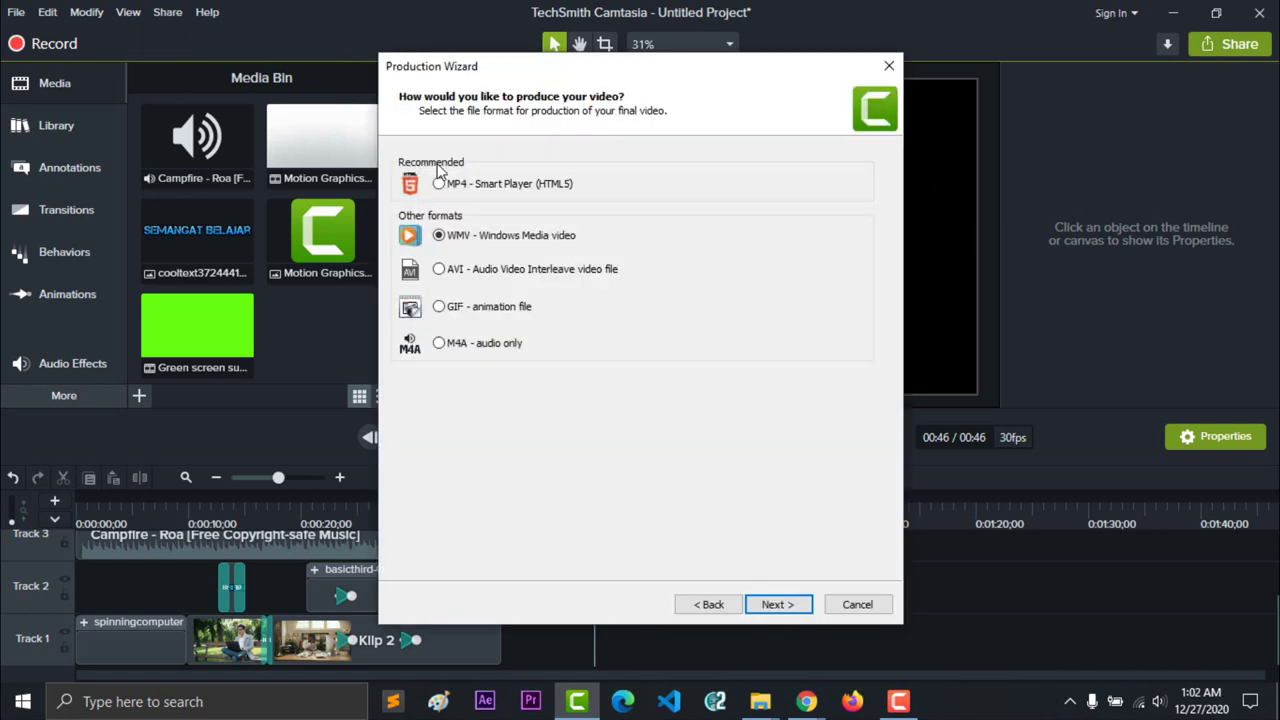
{"action": "left_click", "coordinate": [460, 242]}
{"action": "left_click", "coordinate": [790, 608]}
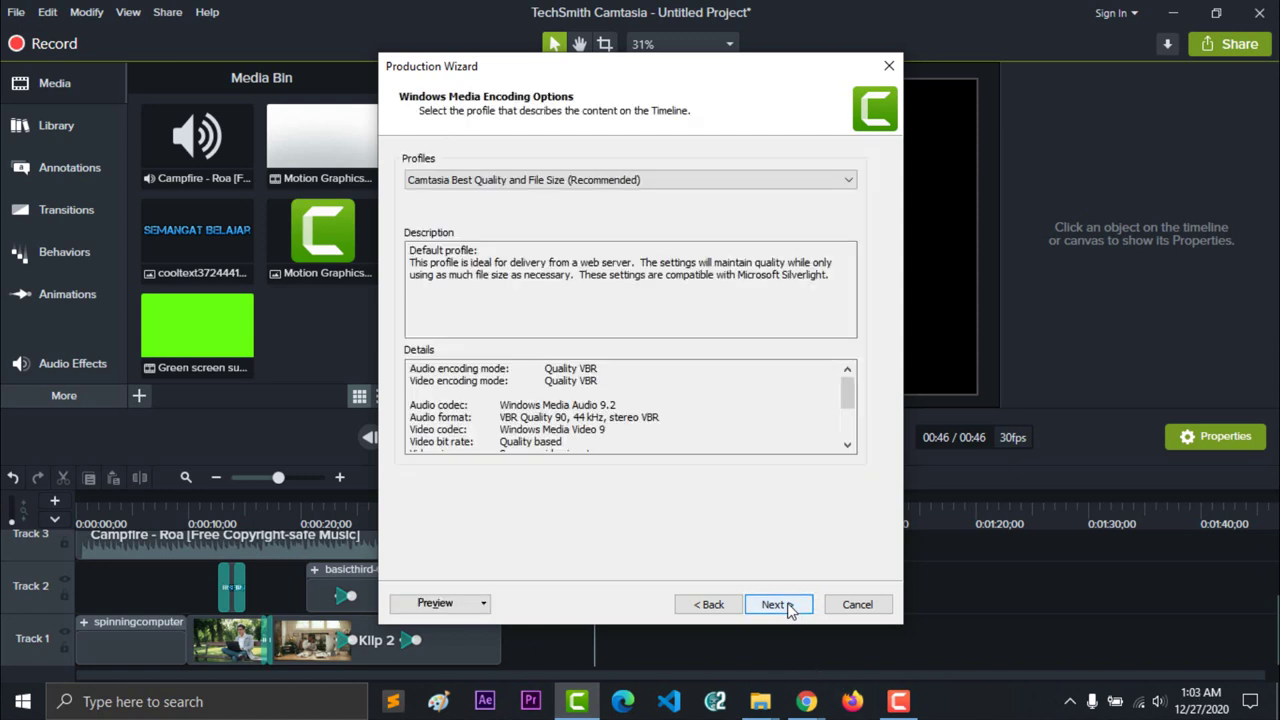
{"action": "left_click", "coordinate": [777, 605]}
{"action": "left_click", "coordinate": [777, 605]}
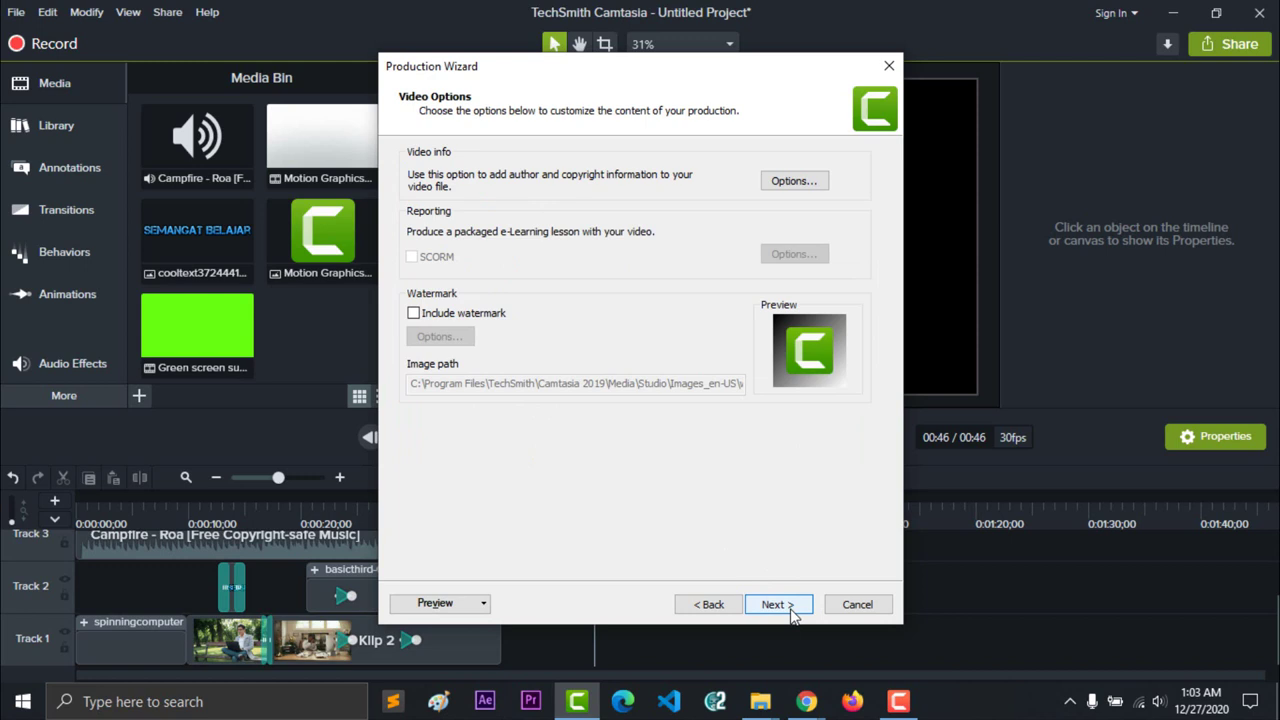
{"action": "left_click", "coordinate": [790, 608]}
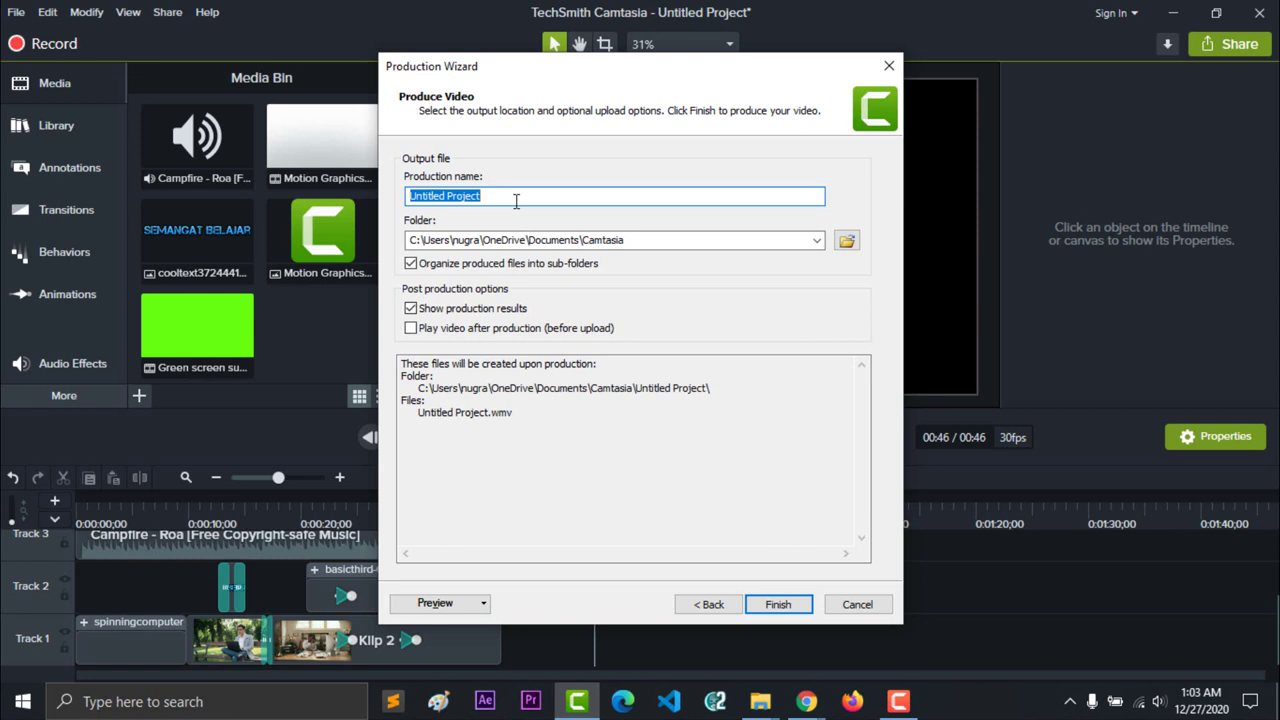
Name the production "Belajar Camtasia 1" and produce the video.
{"action": "type", "text": "Belajar "}
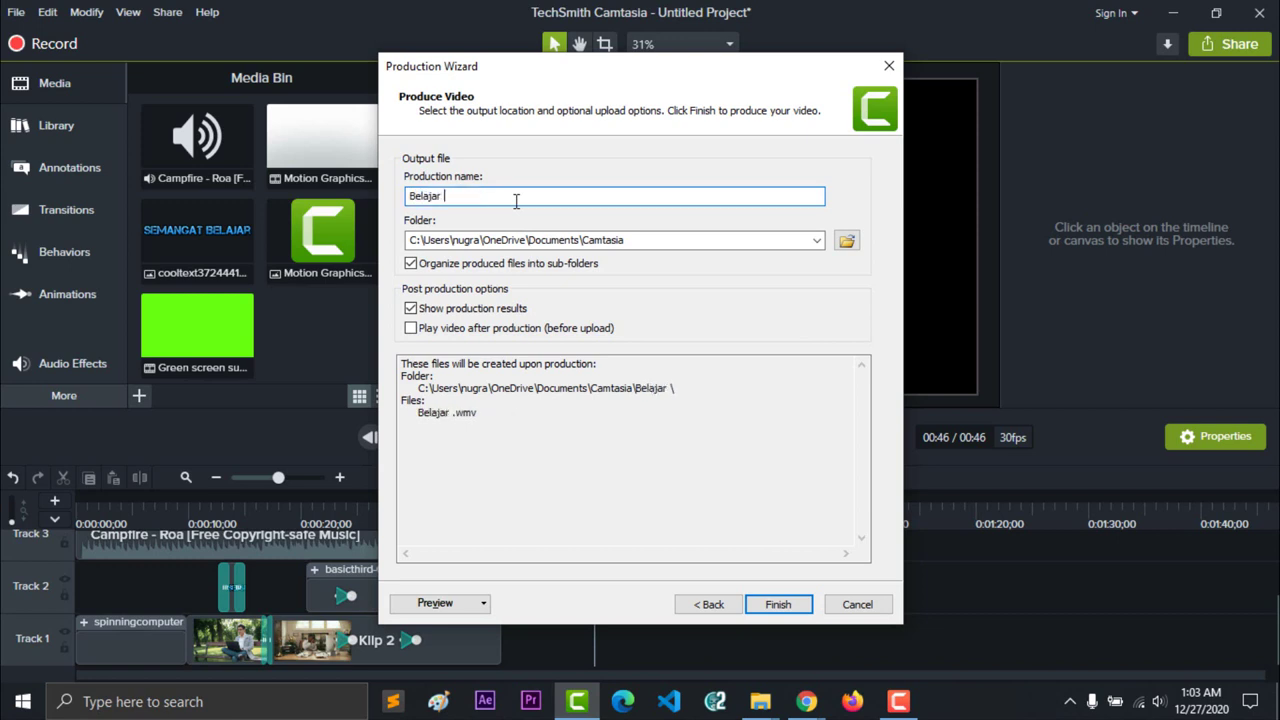
{"action": "type", "text": "Camtasia 1"}
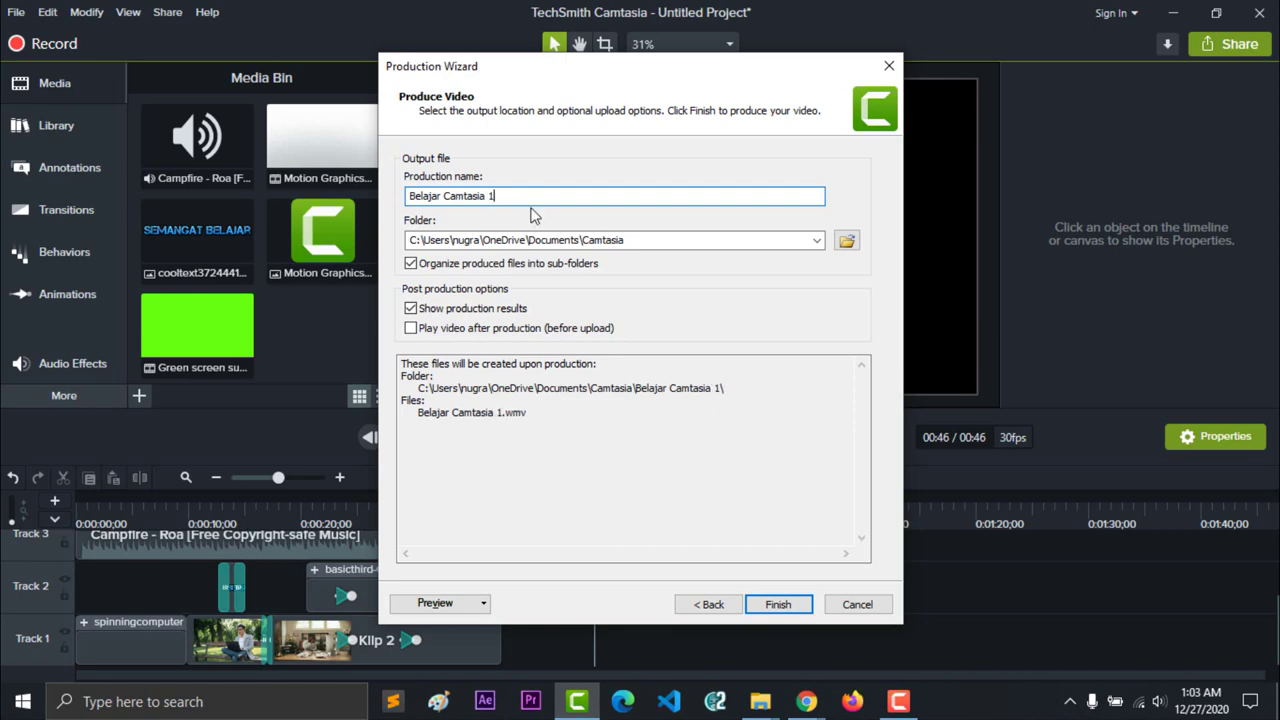
{"action": "left_click", "coordinate": [785, 605]}
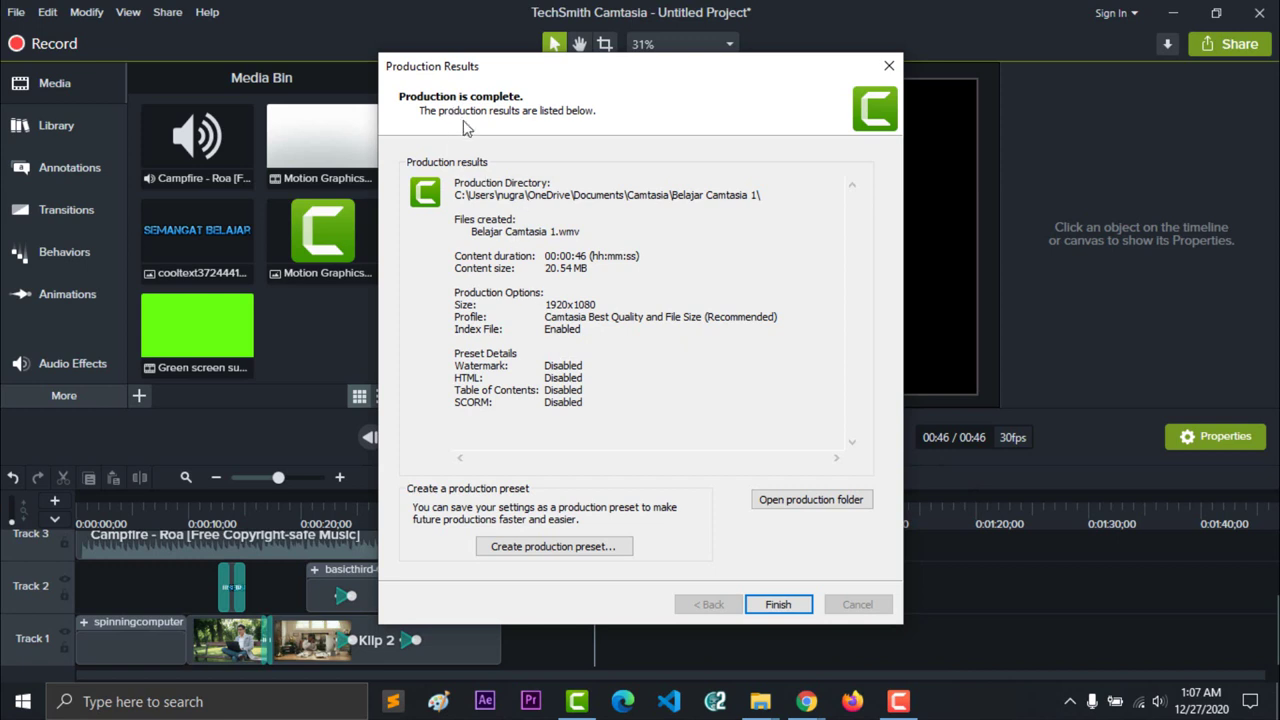
Open the production folder and play the produced Belajar Camtasia 1 video.
{"action": "left_click", "coordinate": [800, 501]}
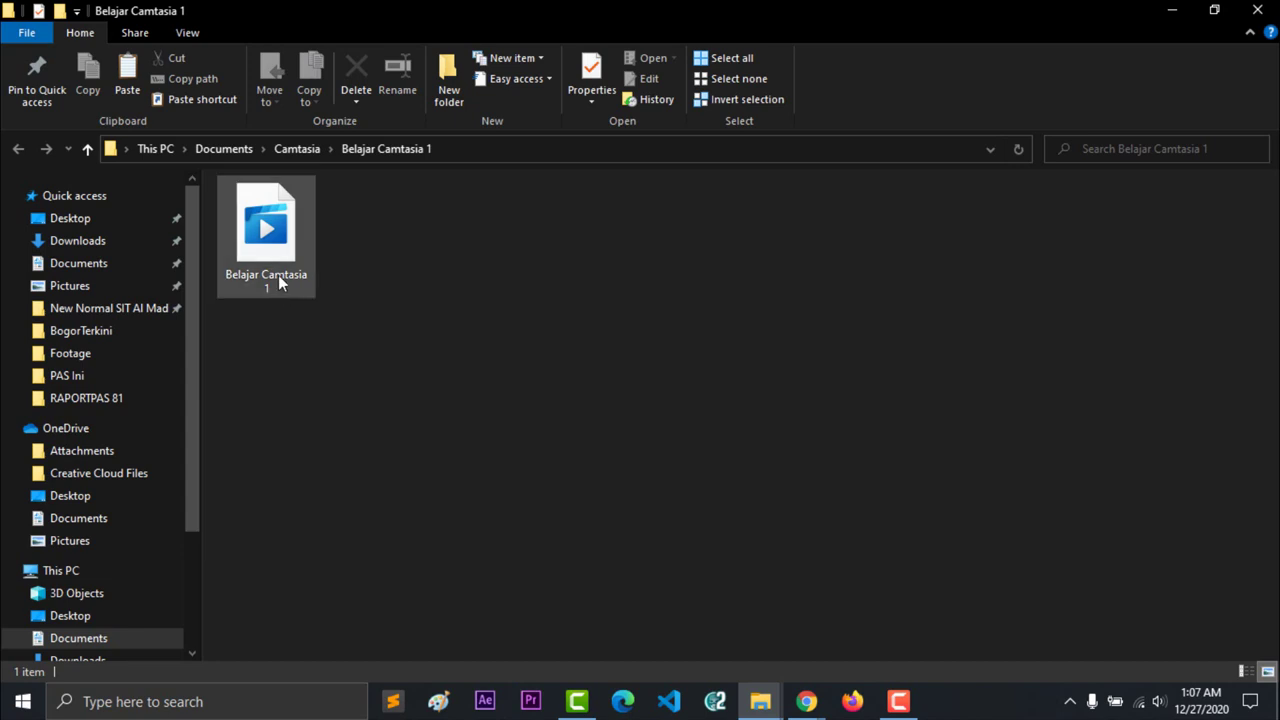
{"action": "mouse_move", "coordinate": [278, 277]}
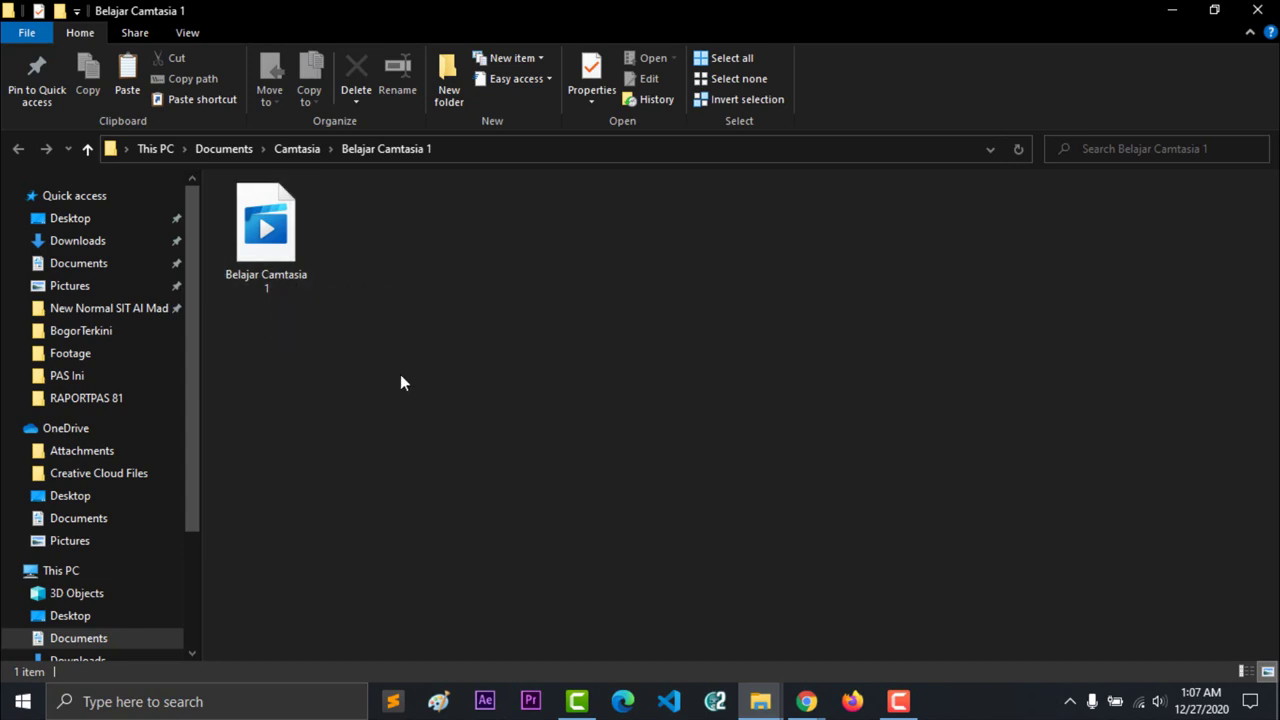
{"action": "double_click", "coordinate": [288, 278]}
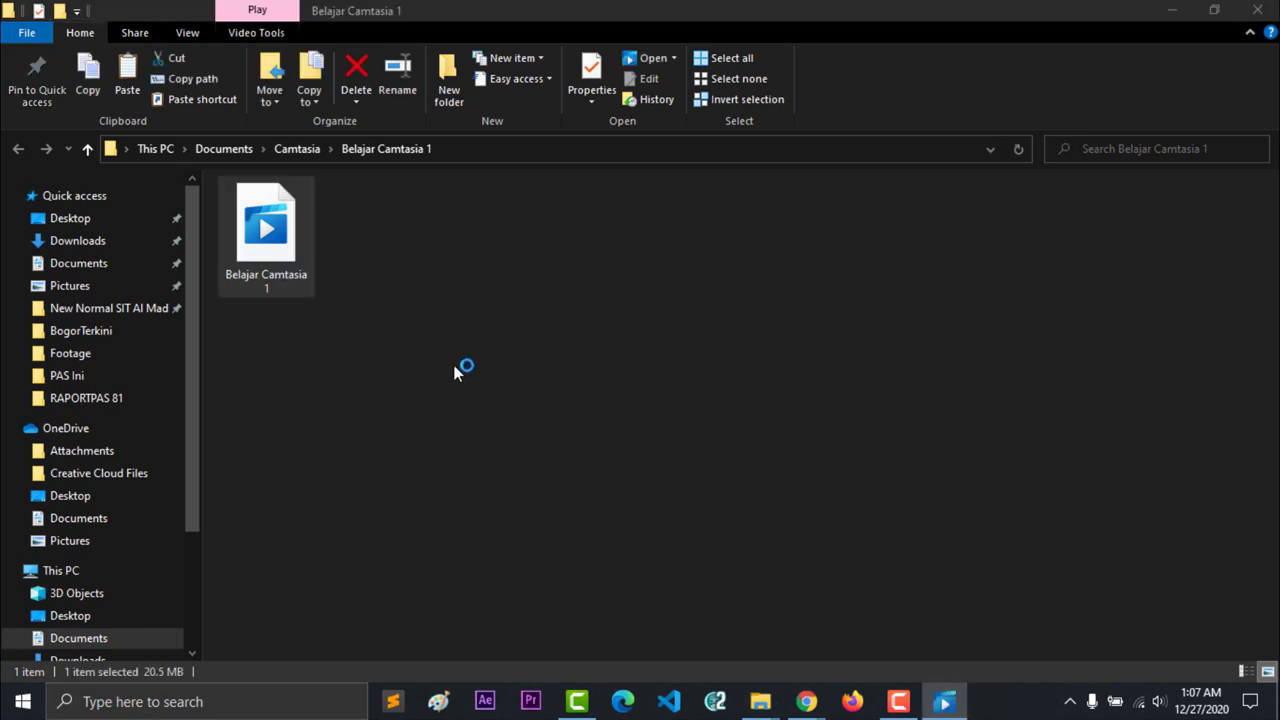